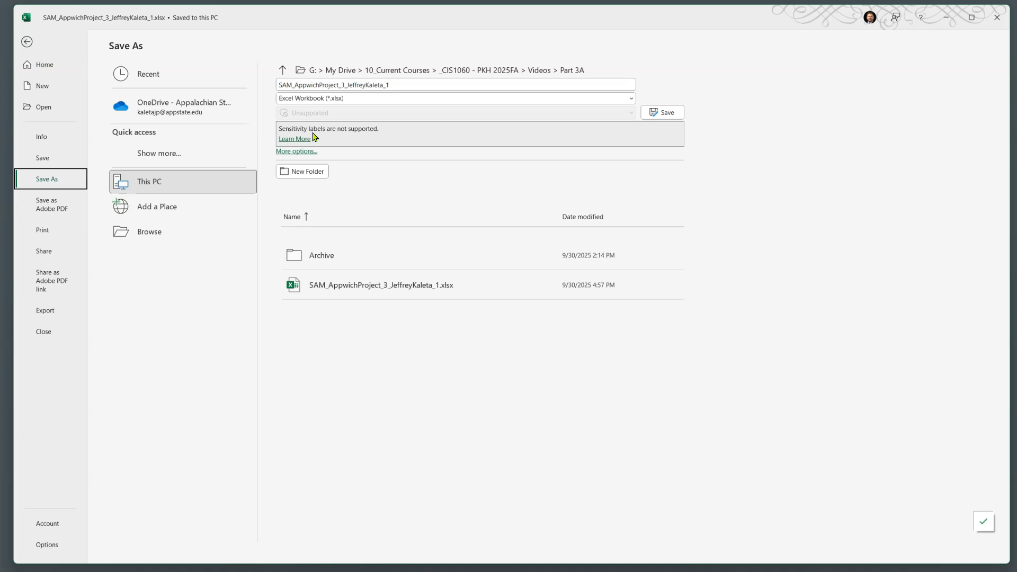
# Save a copy of the workbook in the Part 3A folder, changing the final 1 in its file name to 2.
pyautogui.click(403, 84)
pyautogui.click(403, 84)
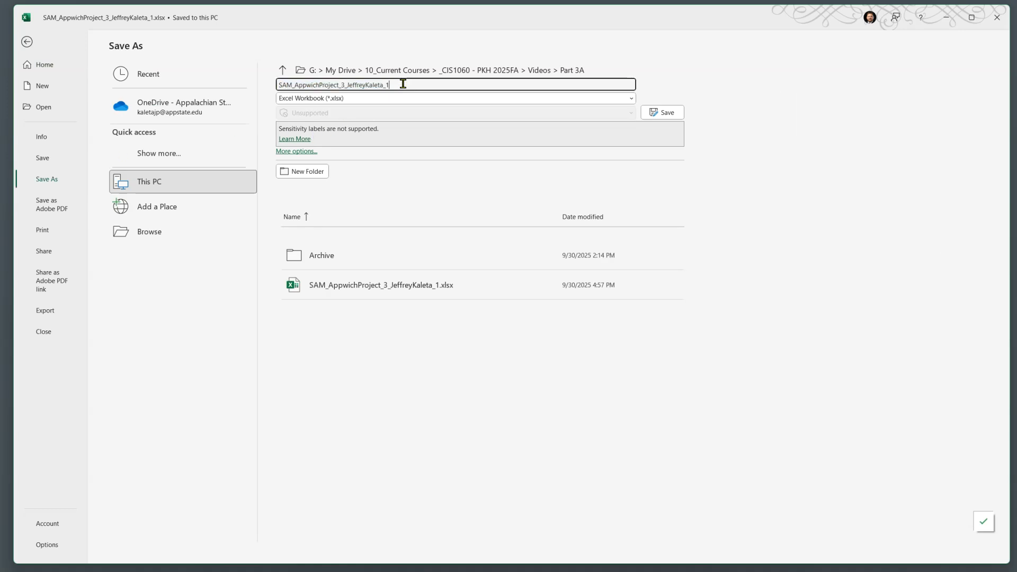
pyautogui.press('Return')
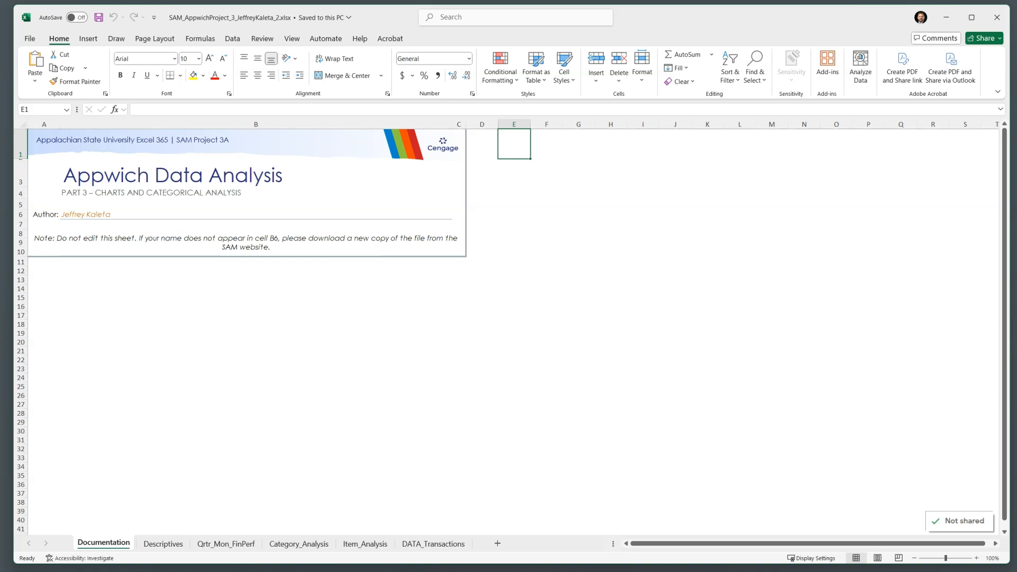
# Switch to the Word instructions document and read from the getting-started notes through Figure 1, Completed Trend Charts.
pyautogui.moveTo(0, 286); pyautogui.dragTo(444, 107)
pyautogui.scroll(-10, 437, 280)
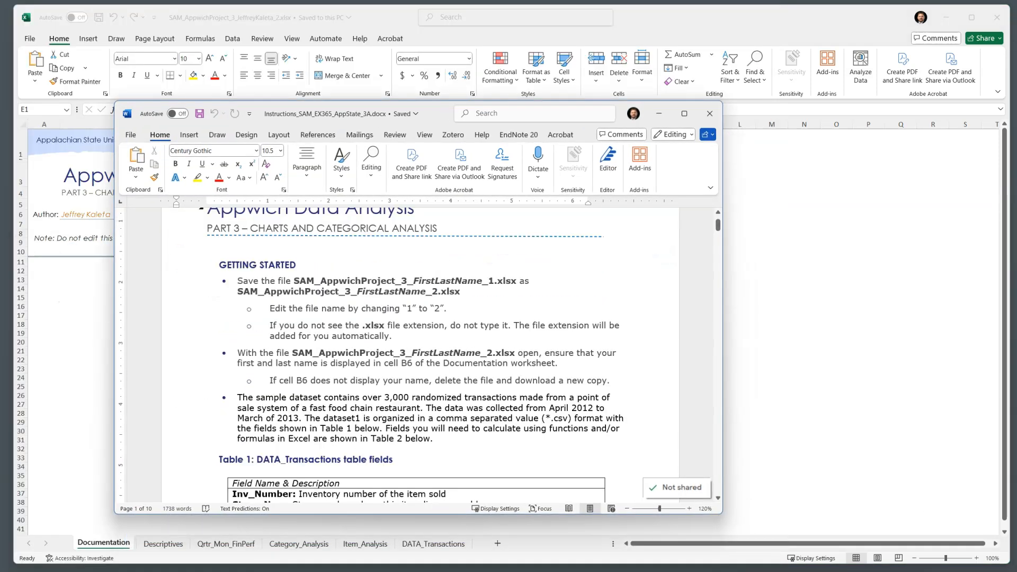
pyautogui.scroll(-10, 438, 279)
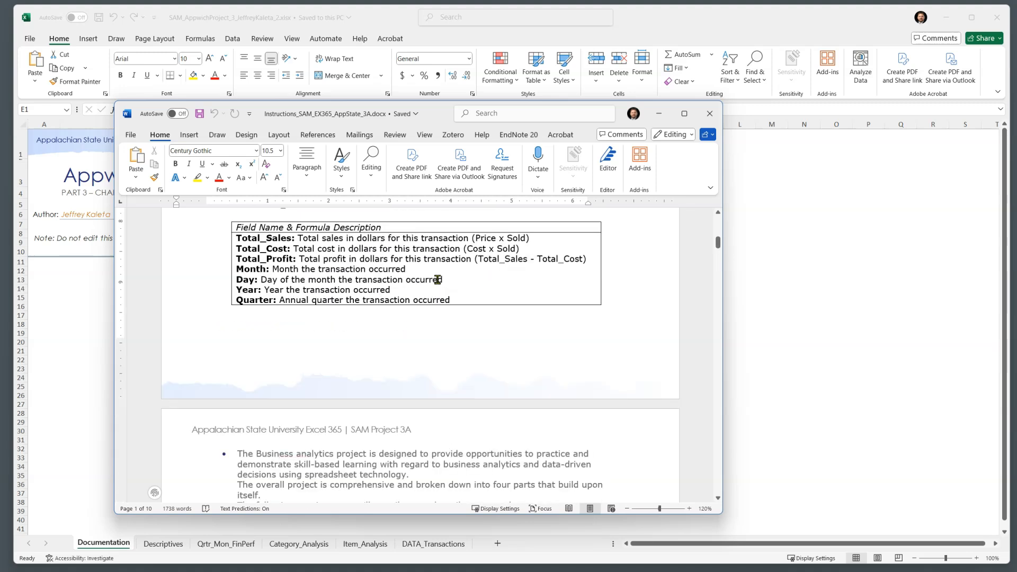
pyautogui.scroll(-10, 438, 280)
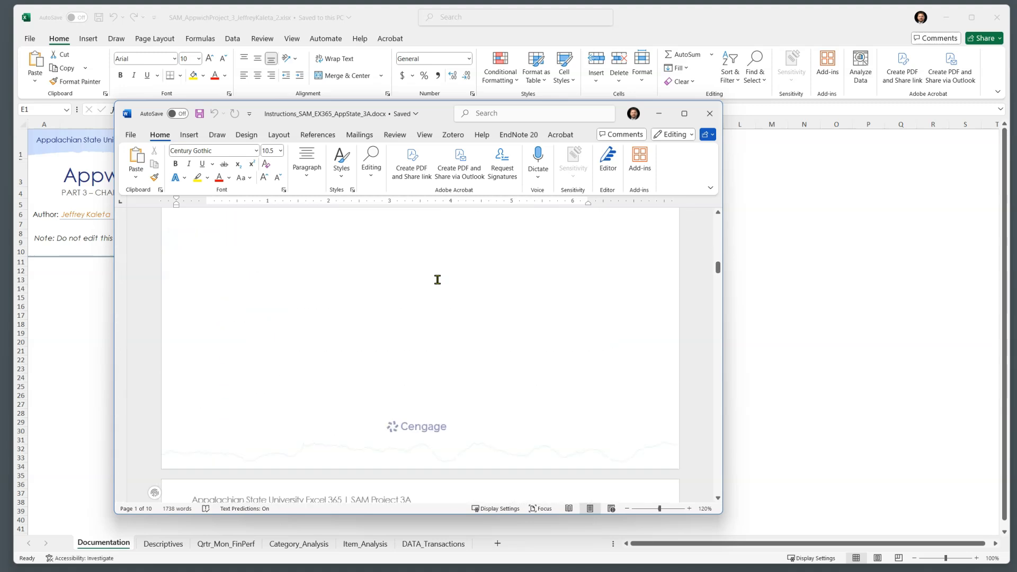
pyautogui.scroll(1, 575, 323)
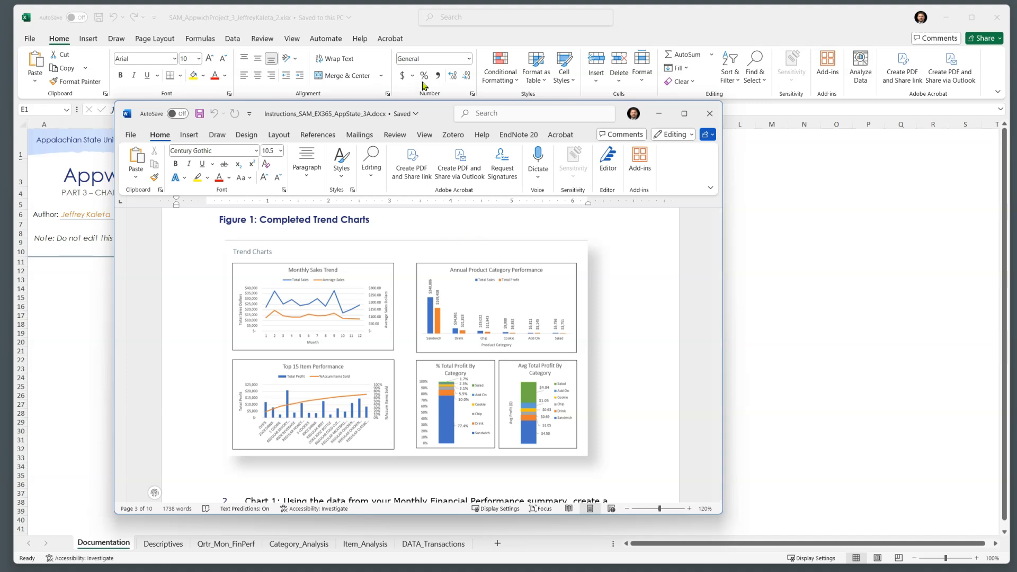
pyautogui.moveTo(437, 113); pyautogui.dragTo(0, 233)
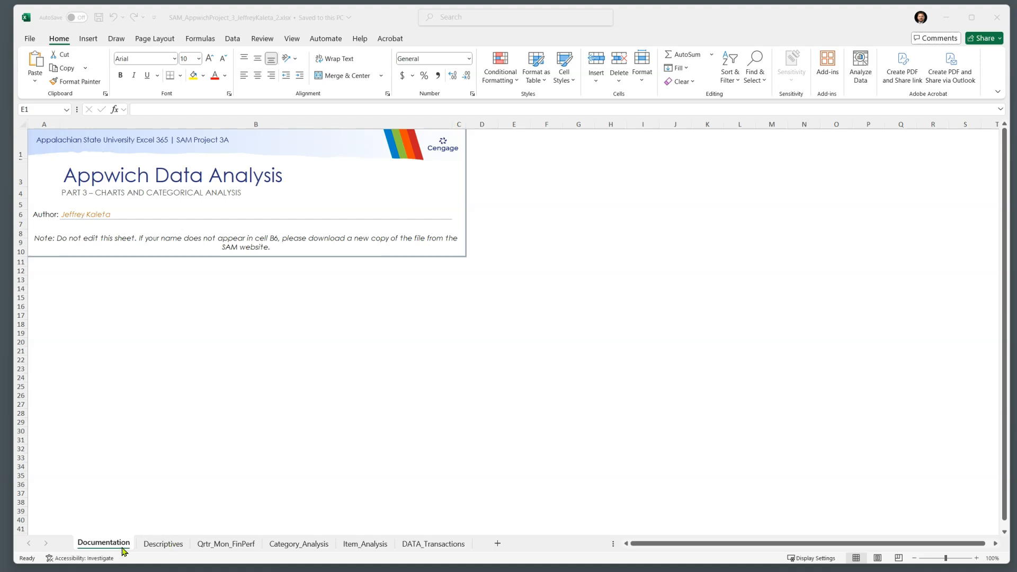
# Insert a new worksheet after the Documentation sheet and name it "Trend Charts".
pyautogui.click(498, 544)
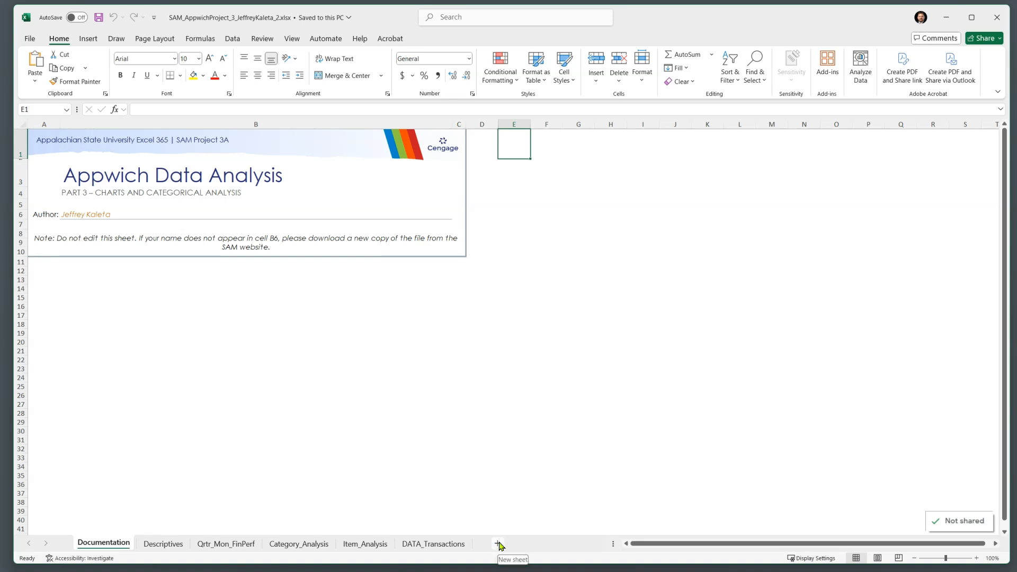
pyautogui.click(499, 544)
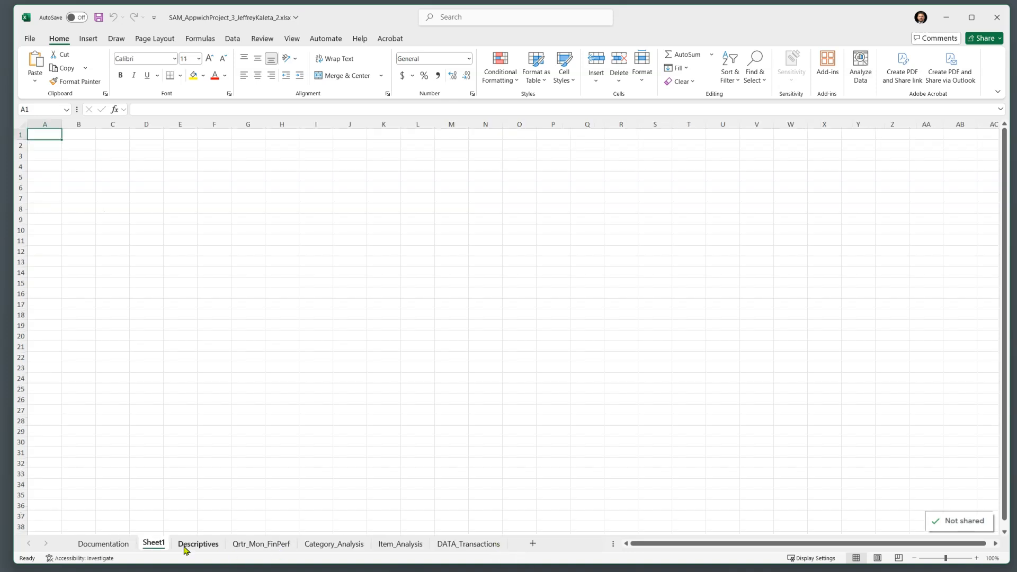
pyautogui.doubleClick(153, 543)
pyautogui.write('Trend_Chart')
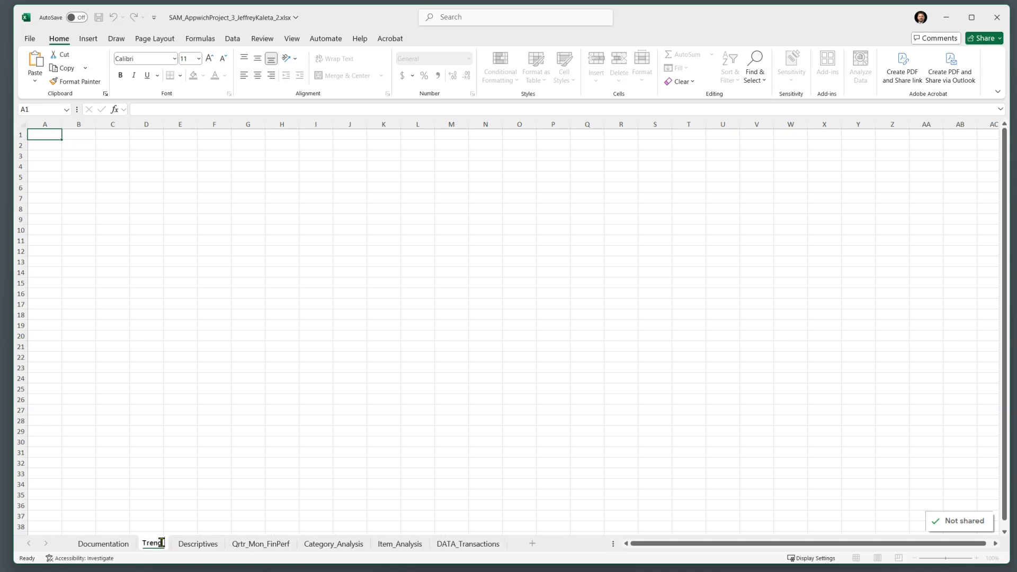
pyautogui.write('s')
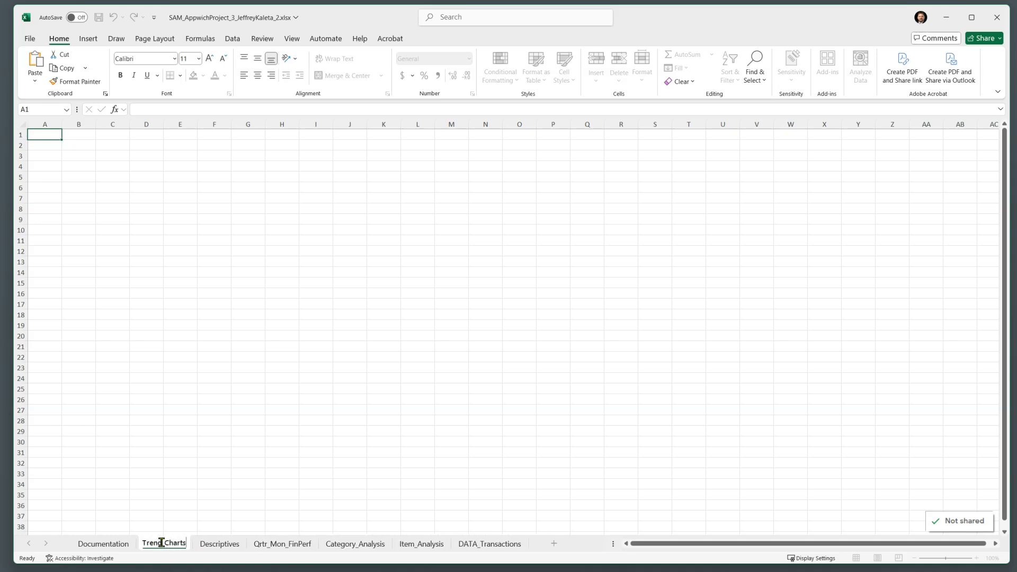
pyautogui.press('Return')
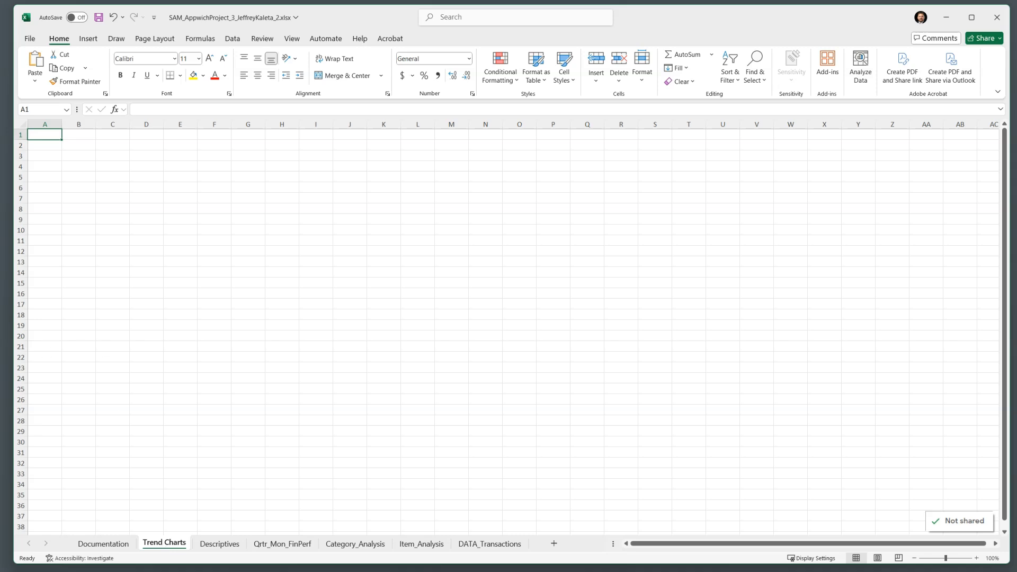
pyautogui.click(172, 410)
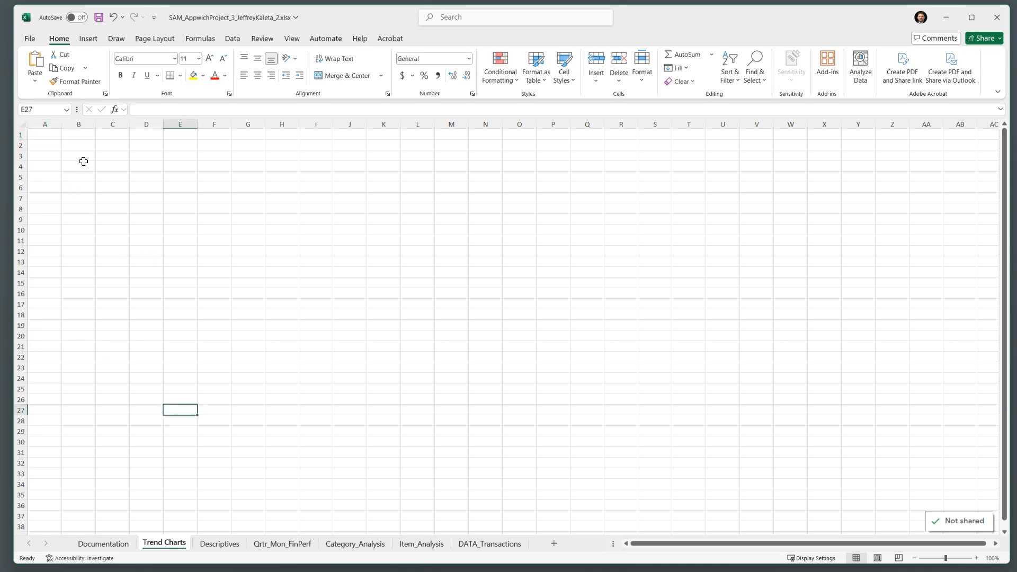
# Enter "Trend Charts" in cell B2 and apply the Title cell style to it.
pyautogui.click(86, 144)
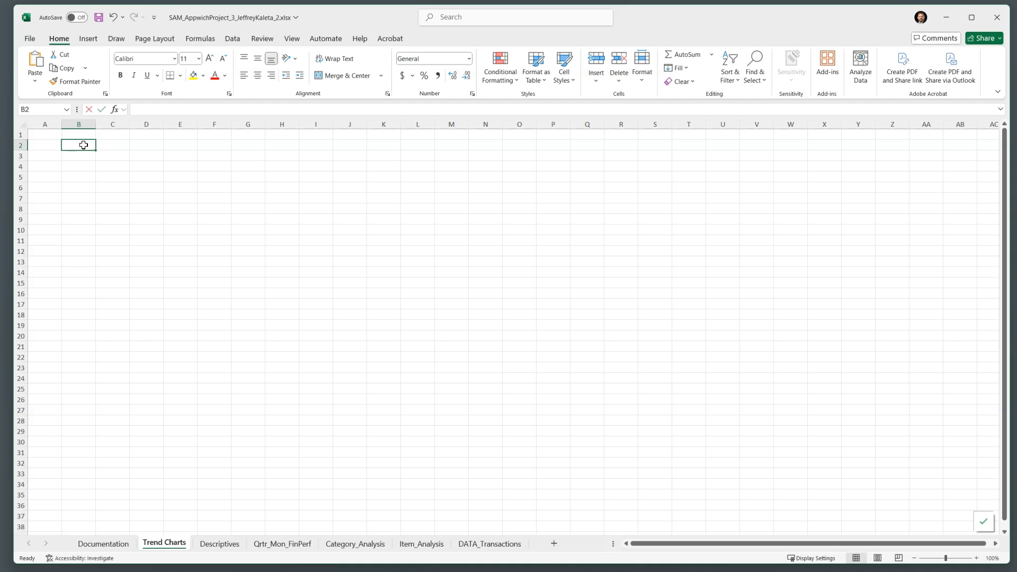
pyautogui.write('Trend')
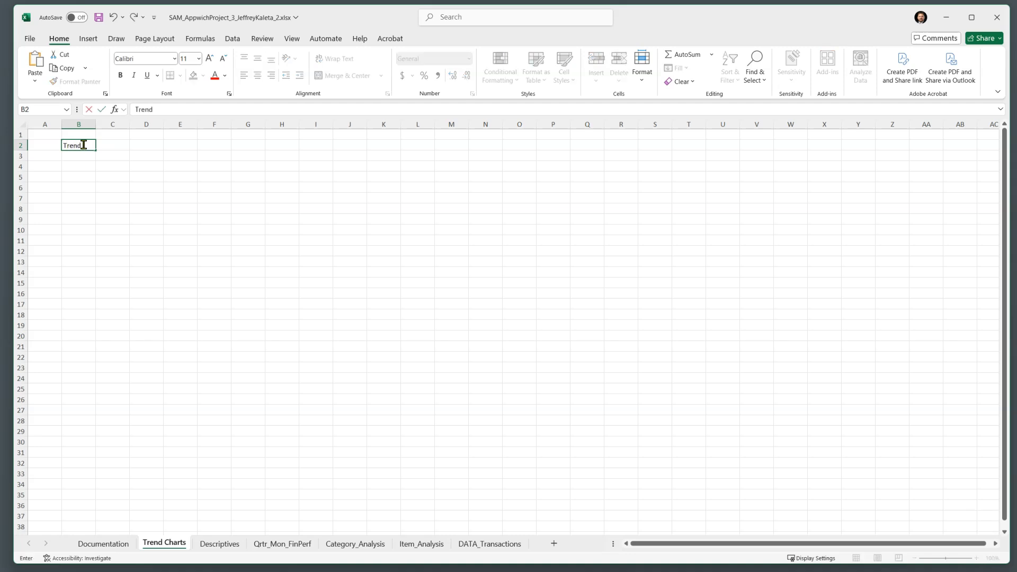
pyautogui.write(' Charts')
pyautogui.press('Return')
pyautogui.click(84, 145)
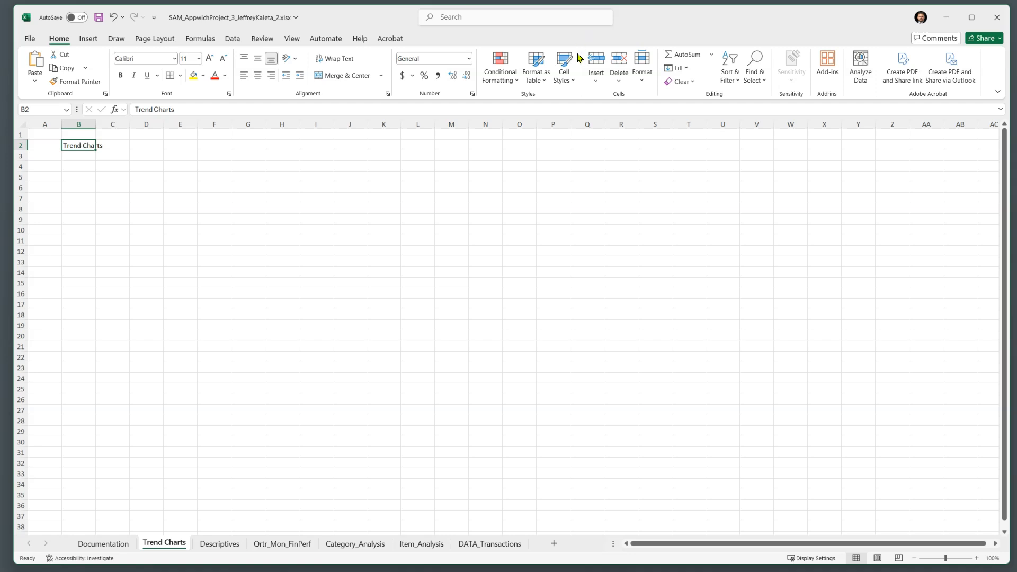
pyautogui.click(564, 68)
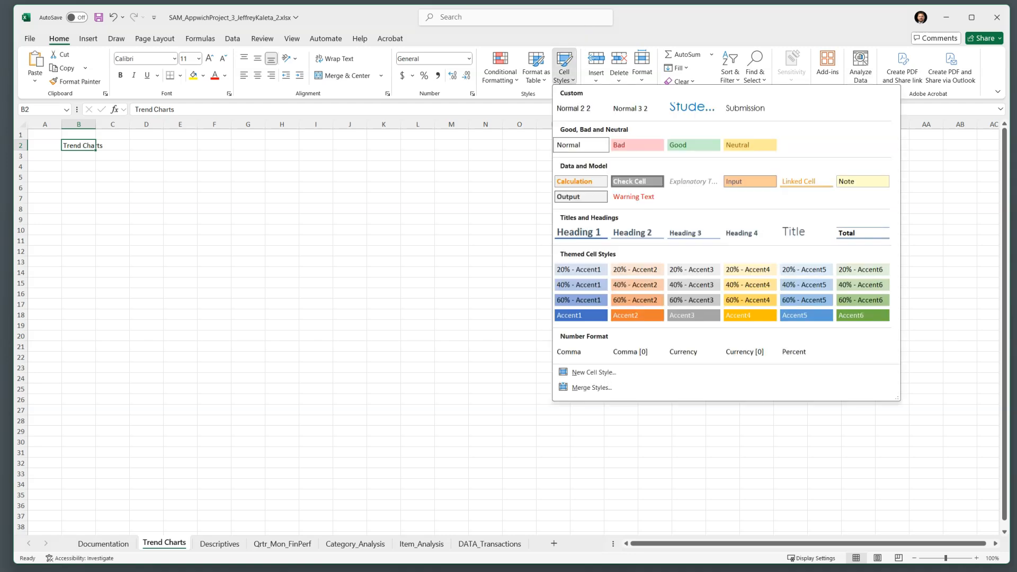
pyautogui.click(794, 233)
pyautogui.click(182, 256)
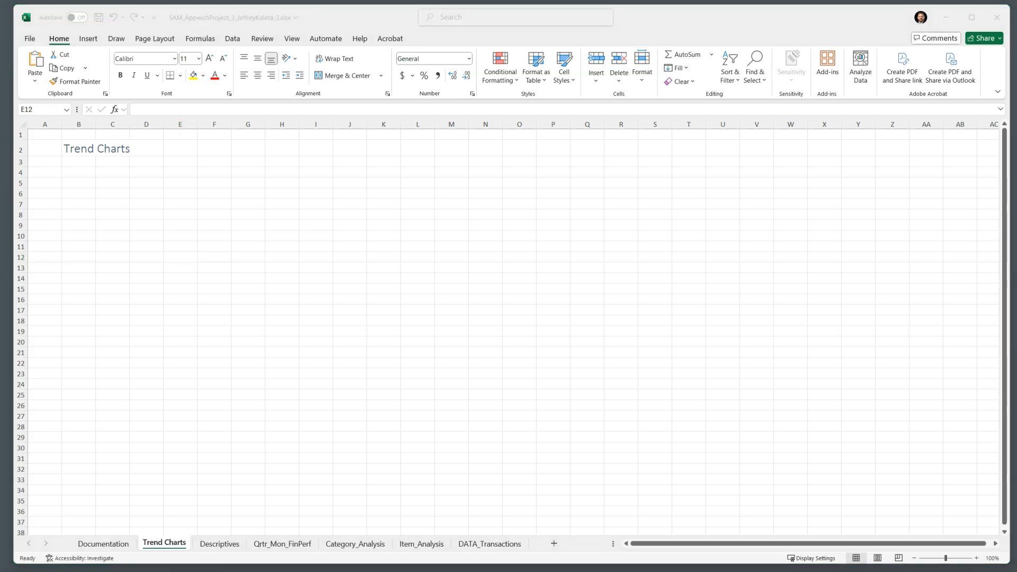
# Set the Trend Charts sheet to landscape orientation and scale its width to fit 1 page.
pyautogui.click(343, 316)
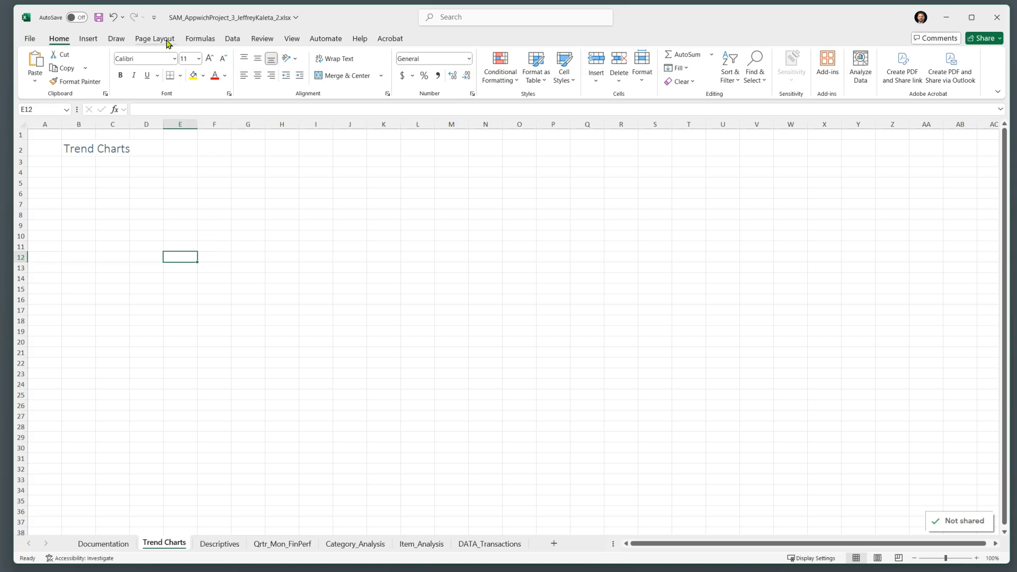
pyautogui.click(159, 39)
pyautogui.click(142, 75)
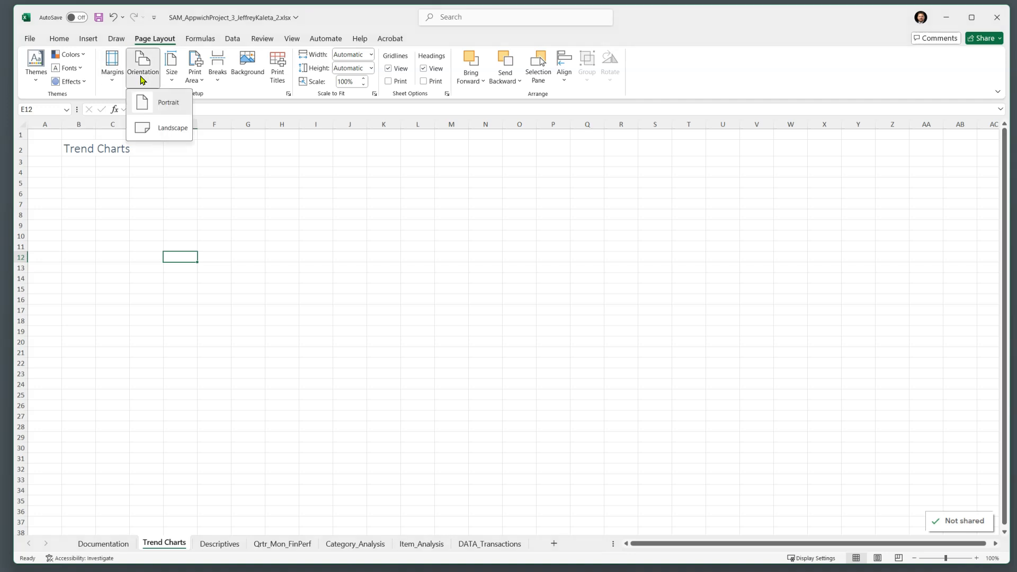
pyautogui.click(170, 129)
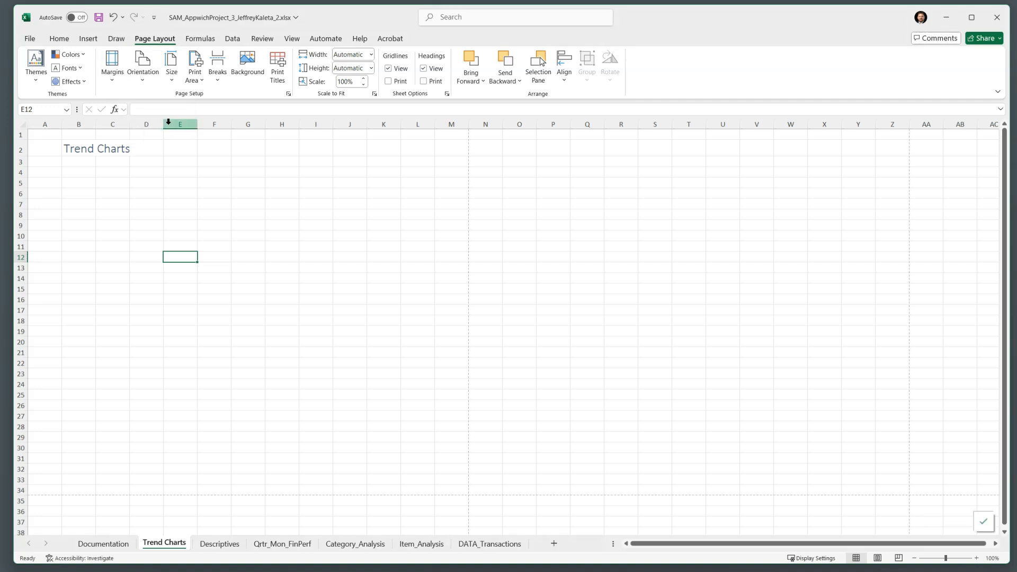
pyautogui.click(372, 55)
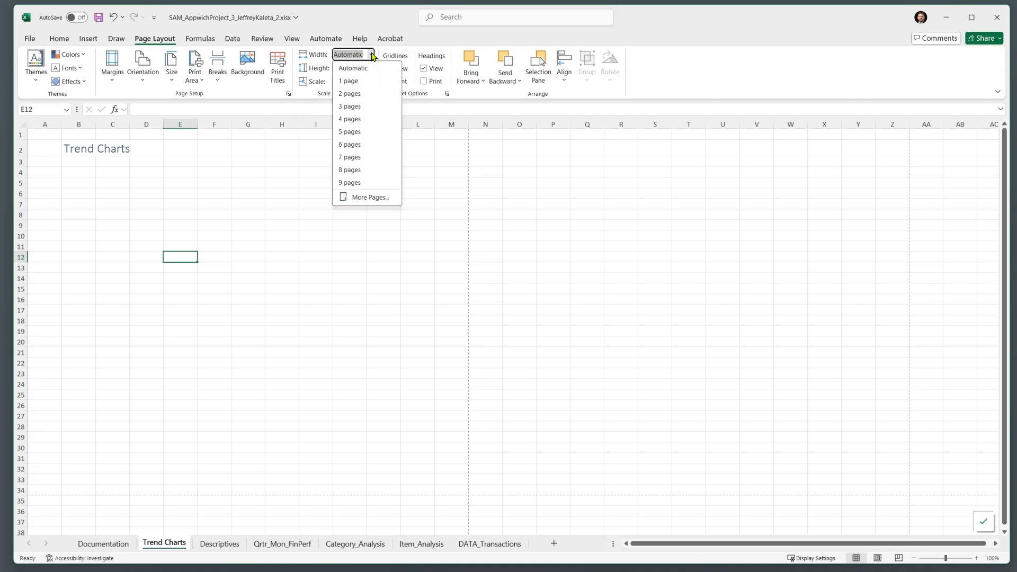
pyautogui.click(360, 86)
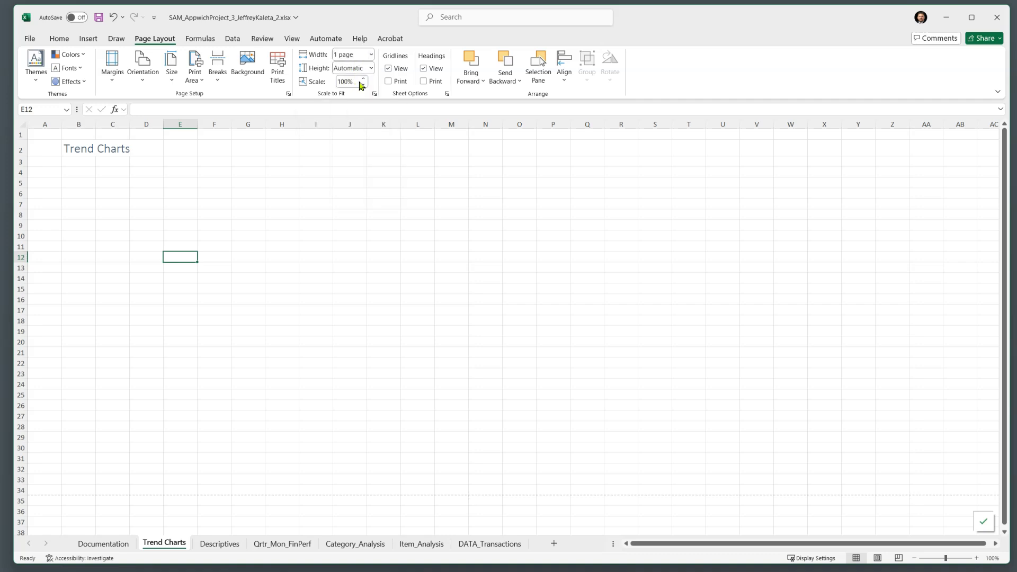
# Create a custom footer with the file name in the left section and page number/total pages in the center section.
pyautogui.click(289, 95)
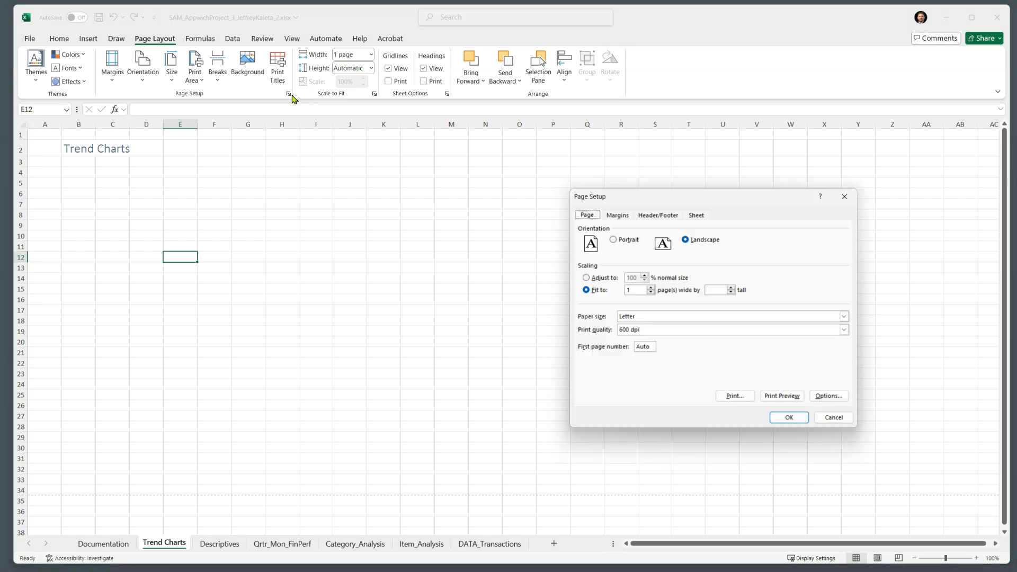
pyautogui.click(662, 214)
pyautogui.moveTo(651, 199); pyautogui.dragTo(416, 154)
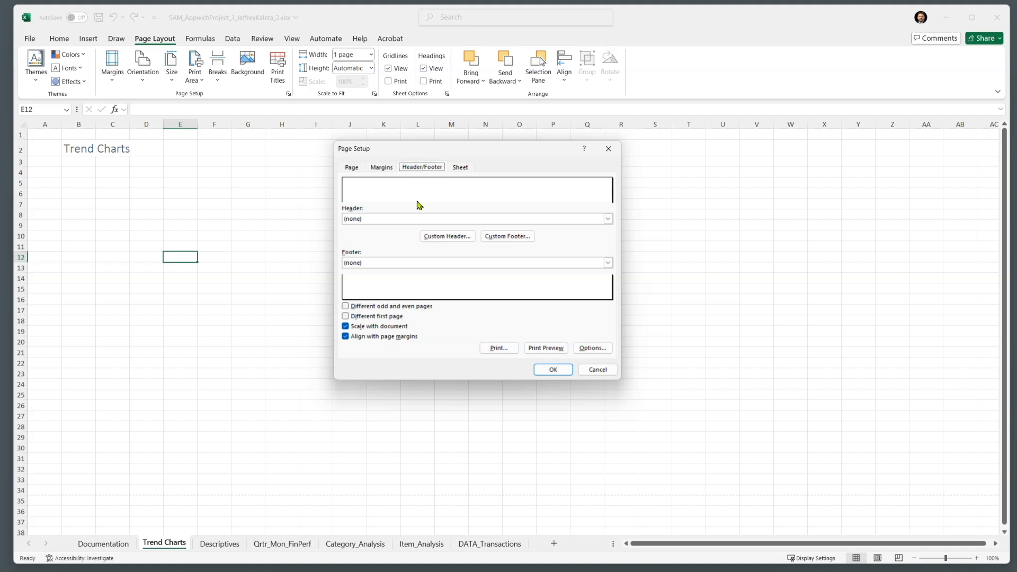
pyautogui.click(508, 236)
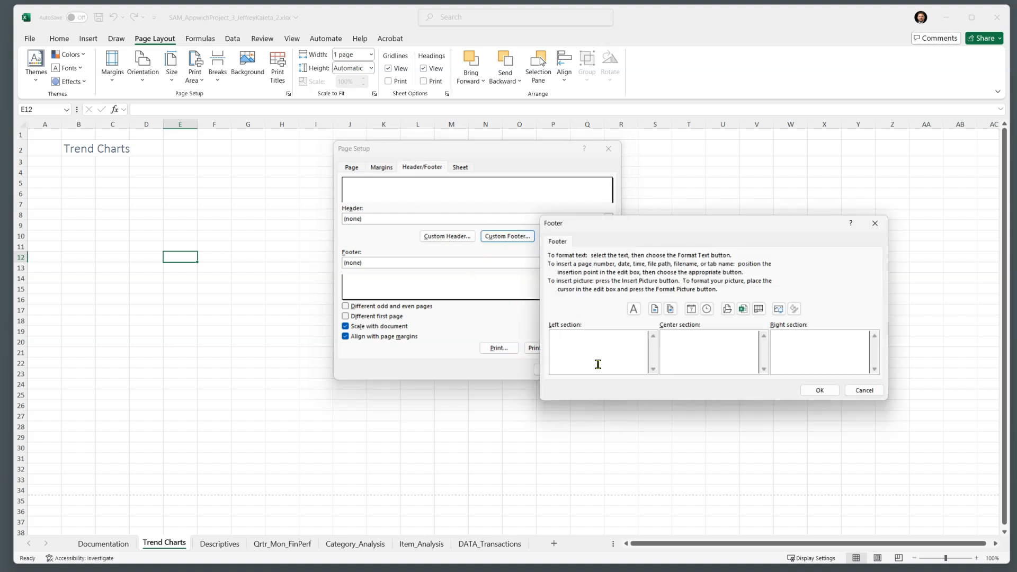
pyautogui.click(744, 309)
pyautogui.click(730, 346)
pyautogui.click(657, 310)
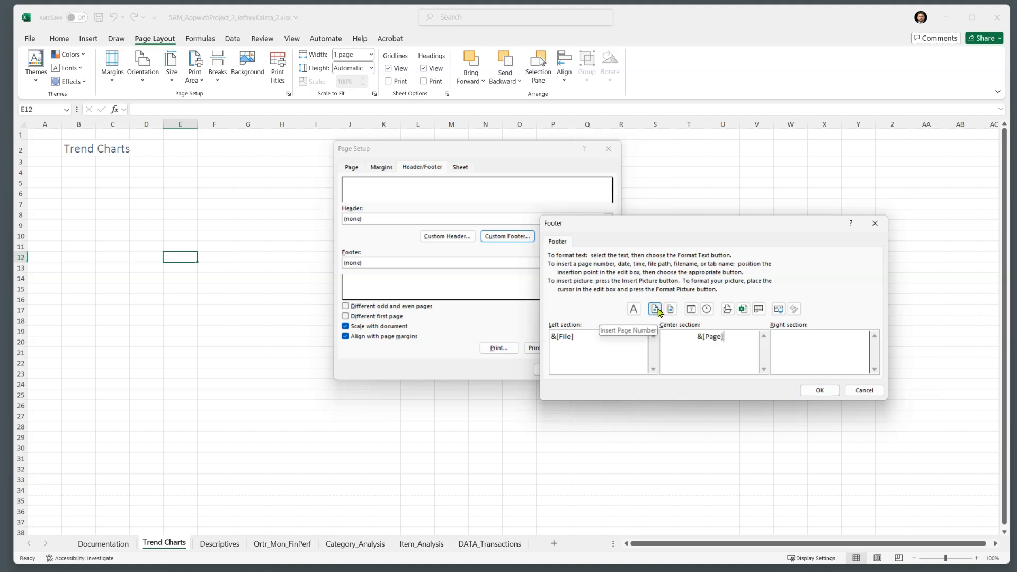
pyautogui.write('/')
pyautogui.click(672, 311)
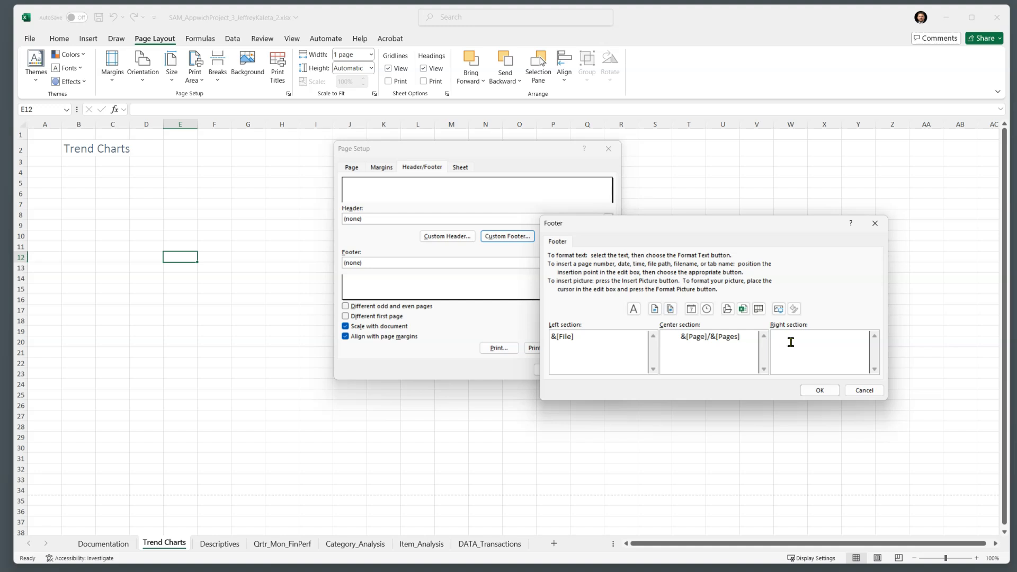
# Add the sheet name to the footer's right section, apply the footer, and save the workbook.
pyautogui.click(759, 308)
pyautogui.click(820, 390)
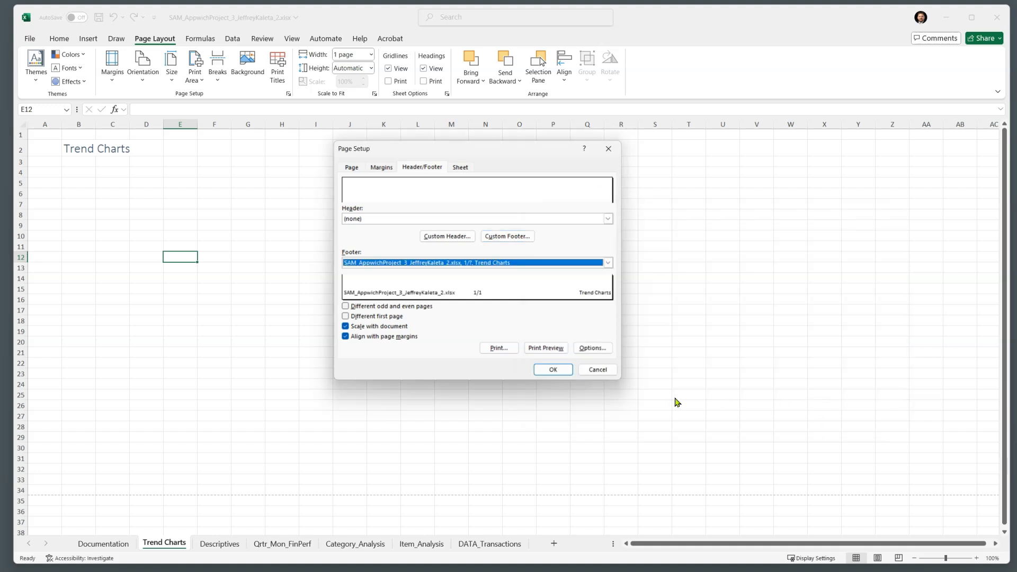
pyautogui.click(556, 371)
pyautogui.click(556, 372)
pyautogui.click(556, 374)
pyautogui.hotkey('ctrl', 's')
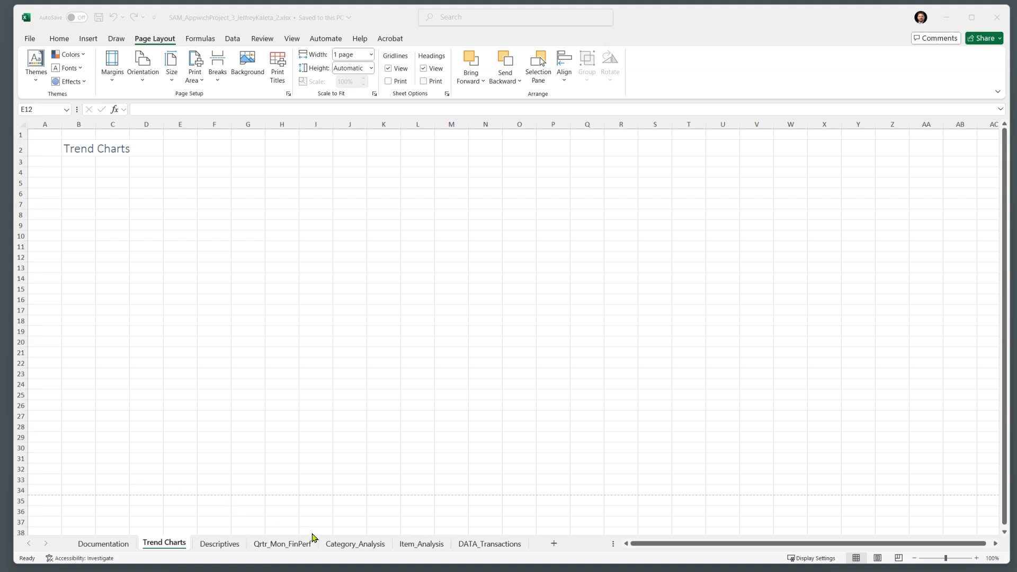
# Open the Qrtr_Mon_FinPerf sheet and examine the month, total sales and average sales columns of the Monthly Financial Performance table.
pyautogui.click(300, 545)
pyautogui.click(301, 546)
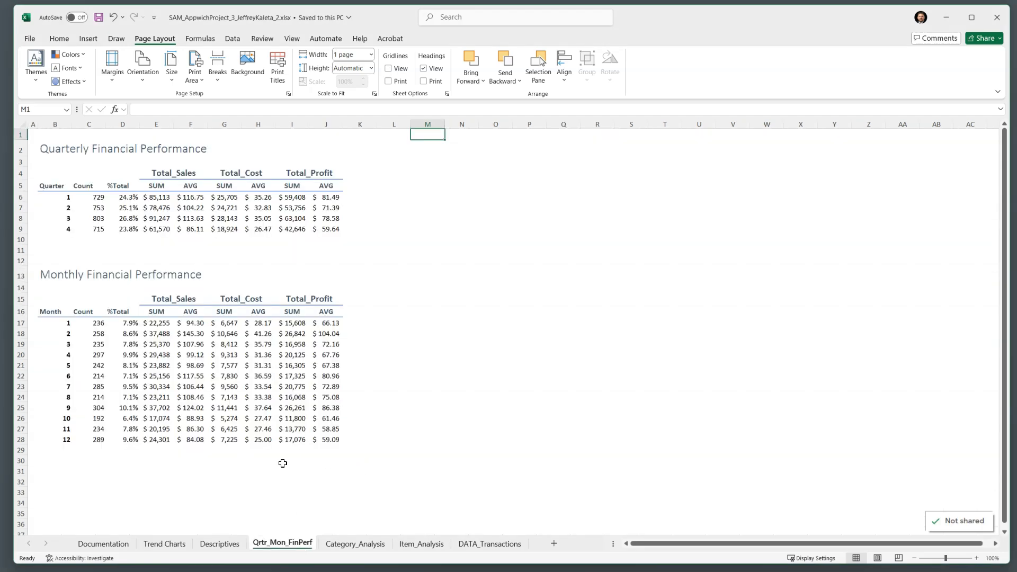
pyautogui.keyDown('ctrl'); pyautogui.scroll(1, 281, 464); pyautogui.keyUp('ctrl')
pyautogui.moveTo(85, 357); pyautogui.dragTo(368, 492)
pyautogui.scroll(-2, 430, 385)
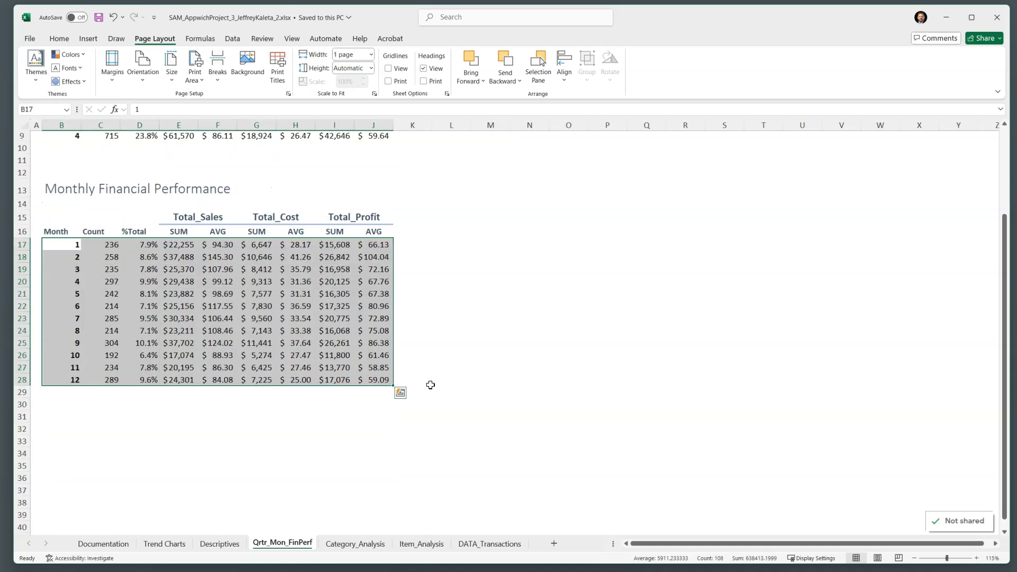
pyautogui.keyDown('ctrl'); pyautogui.scroll(1, 429, 392); pyautogui.keyUp('ctrl')
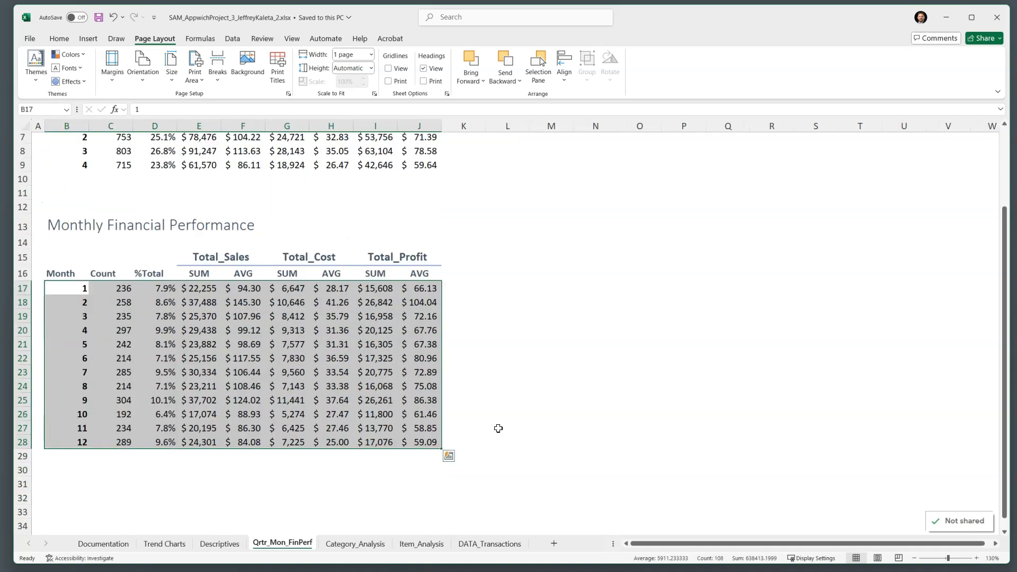
pyautogui.click(493, 428)
pyautogui.moveTo(69, 292); pyautogui.dragTo(60, 438)
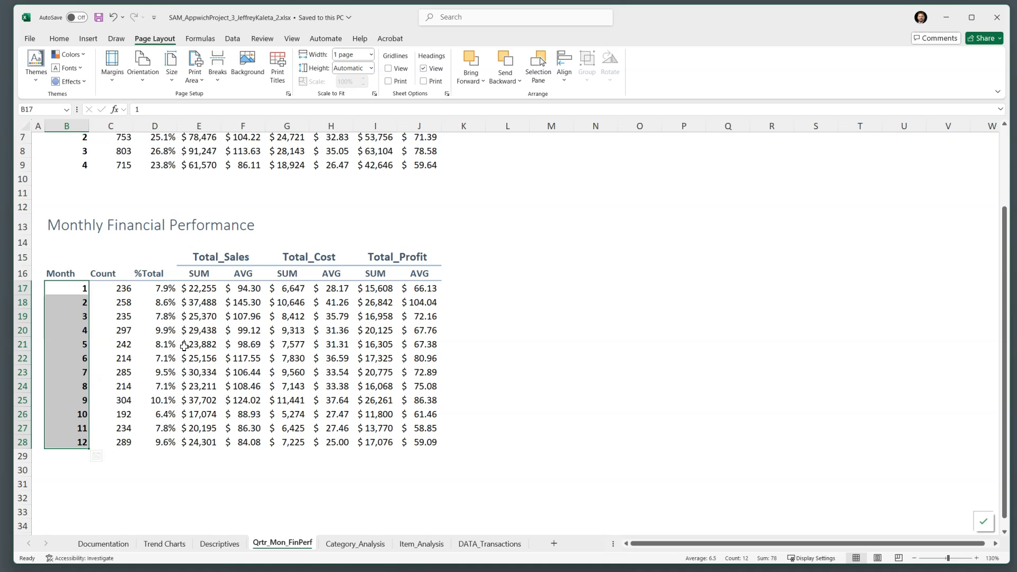
pyautogui.moveTo(199, 290); pyautogui.dragTo(194, 442)
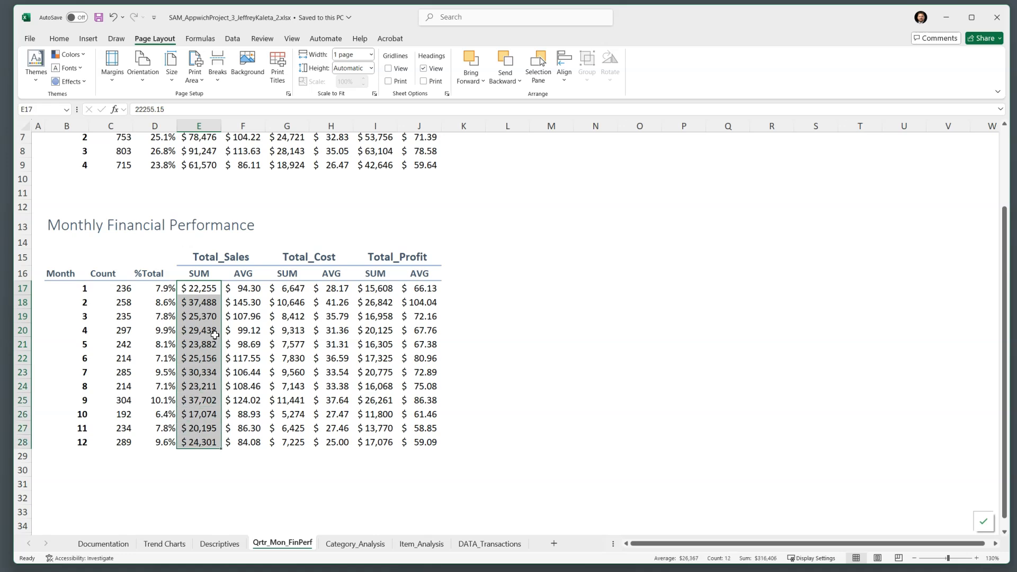
pyautogui.moveTo(240, 291); pyautogui.dragTo(241, 442)
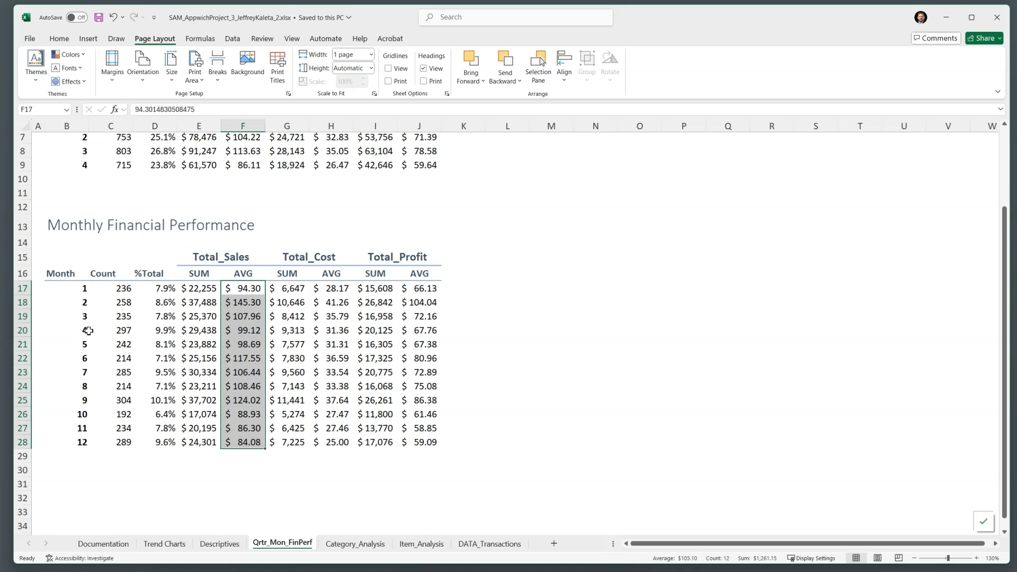
pyautogui.moveTo(76, 291); pyautogui.dragTo(79, 441)
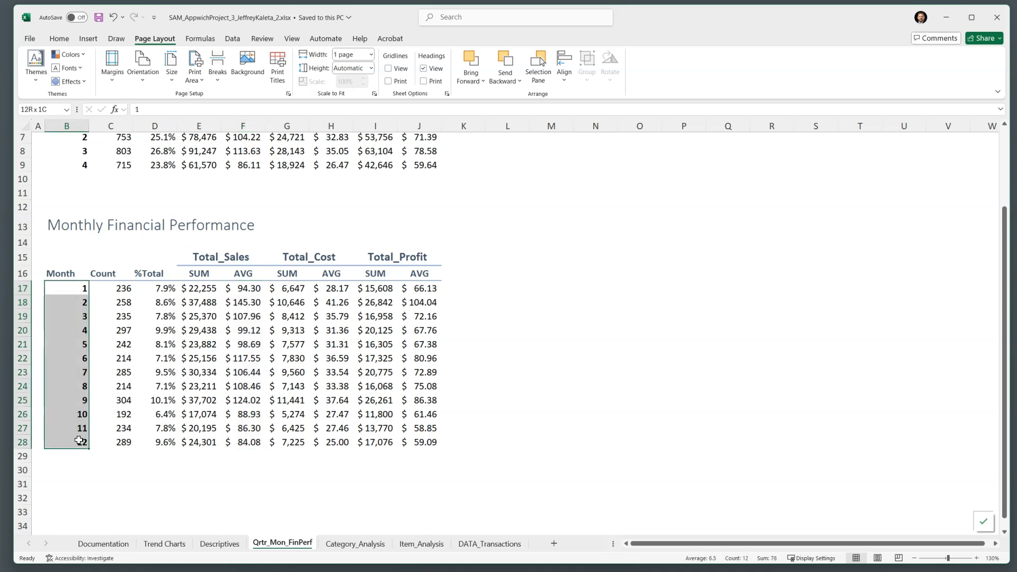
pyautogui.keyDown('ctrl'); pyautogui.moveTo(201, 291); pyautogui.dragTo(231, 443); pyautogui.keyUp('ctrl')
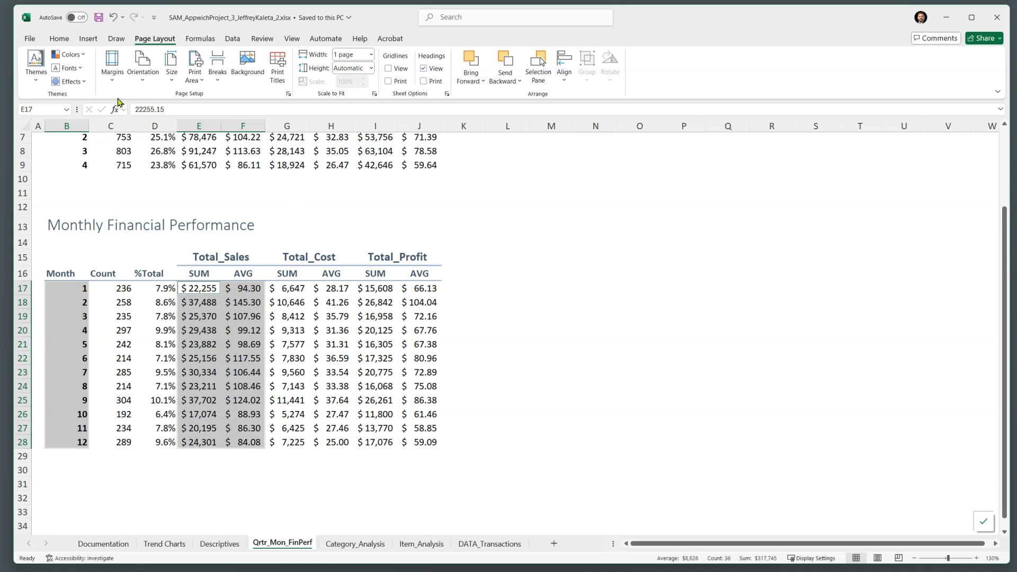
pyautogui.click(89, 39)
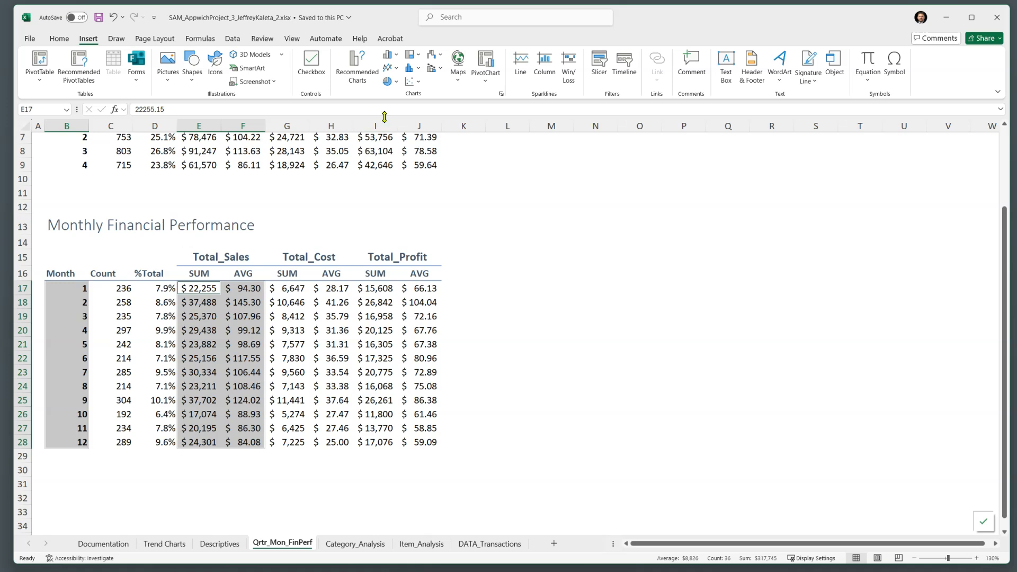
pyautogui.click(397, 69)
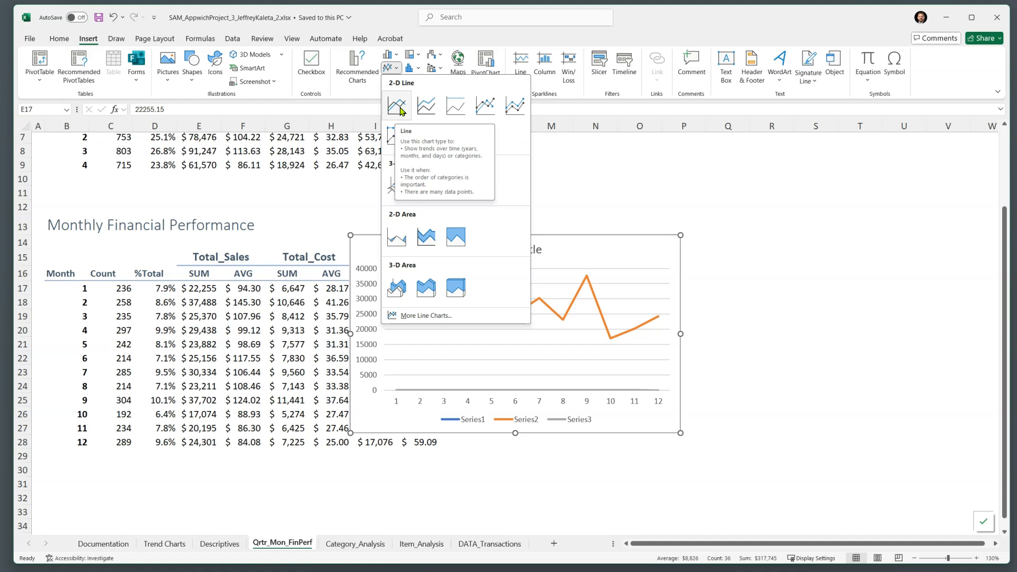
pyautogui.click(310, 205)
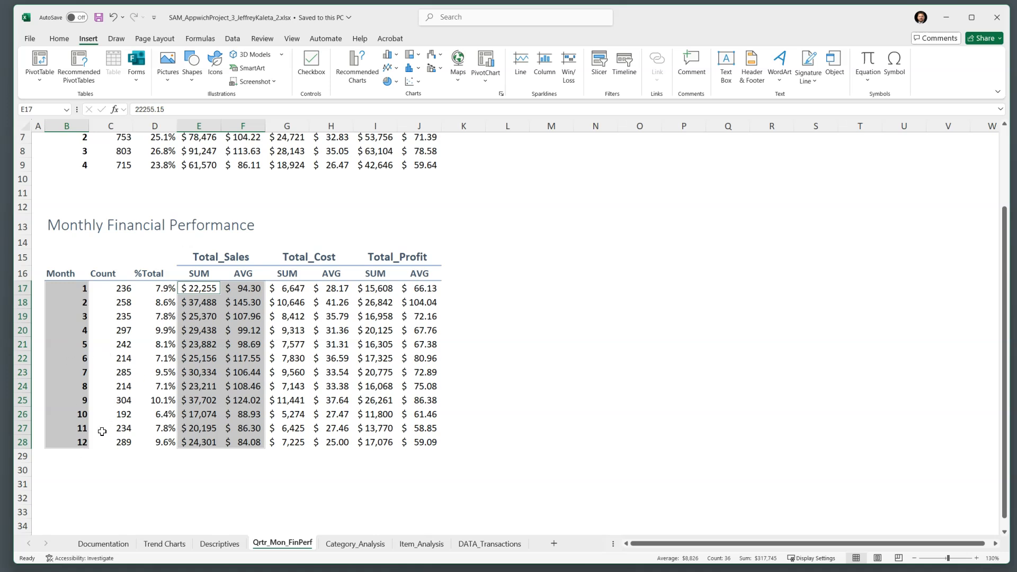
pyautogui.click(121, 374)
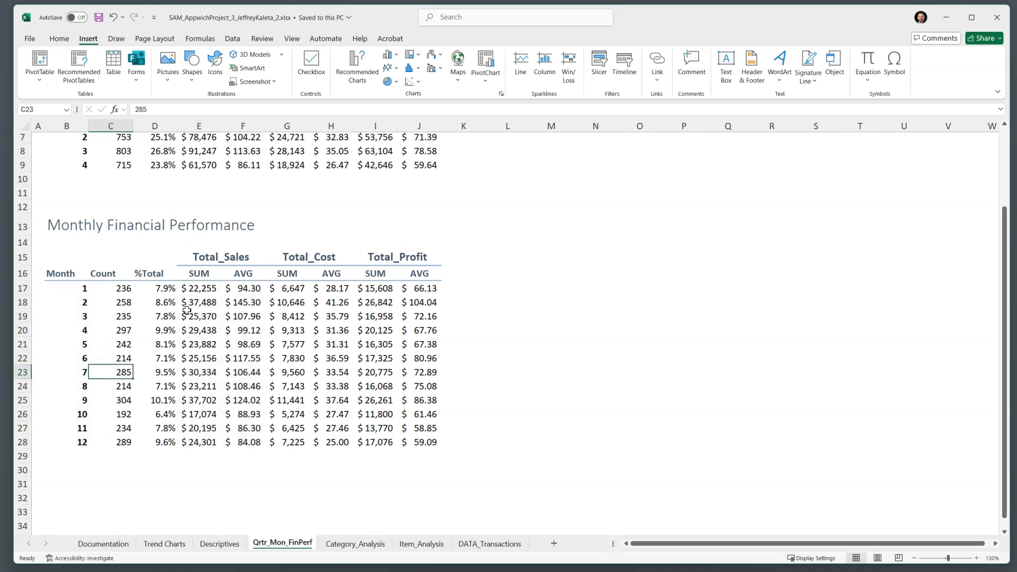
# Insert a 2-D Line chart from the monthly sales sum and average values in E17:F28.
pyautogui.click(199, 286)
pyautogui.moveTo(212, 310); pyautogui.dragTo(237, 446)
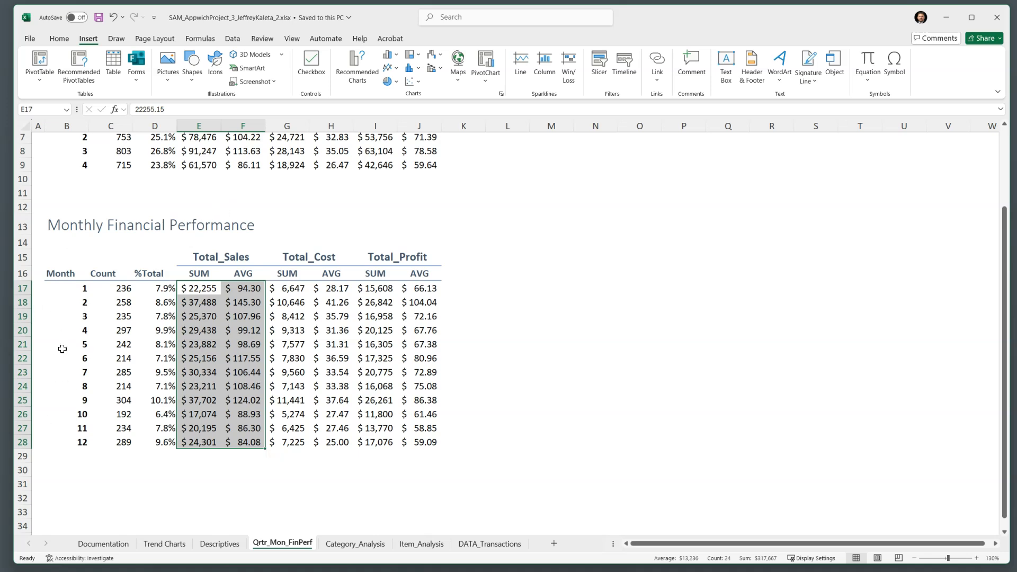
pyautogui.click(396, 69)
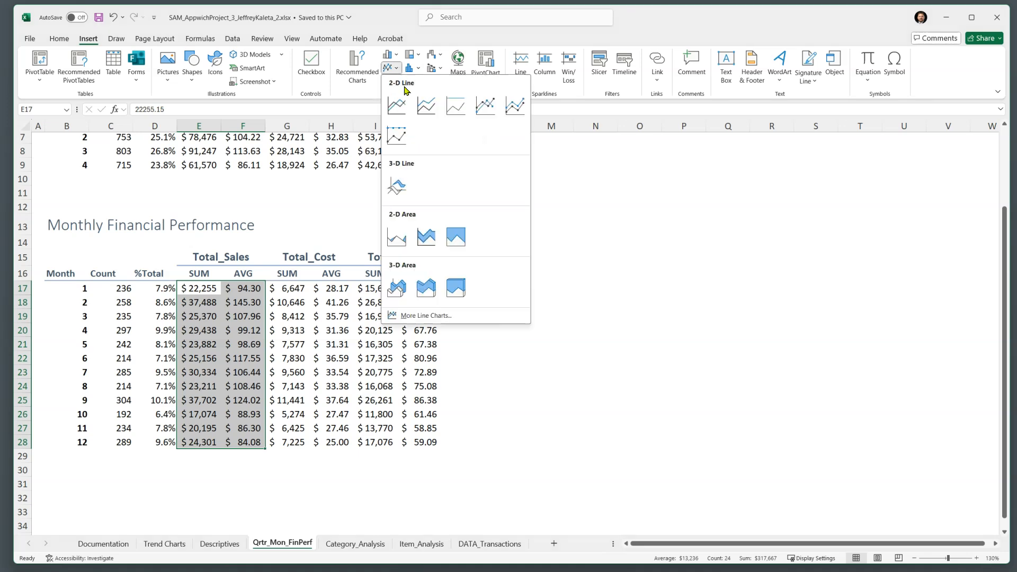
pyautogui.click(398, 105)
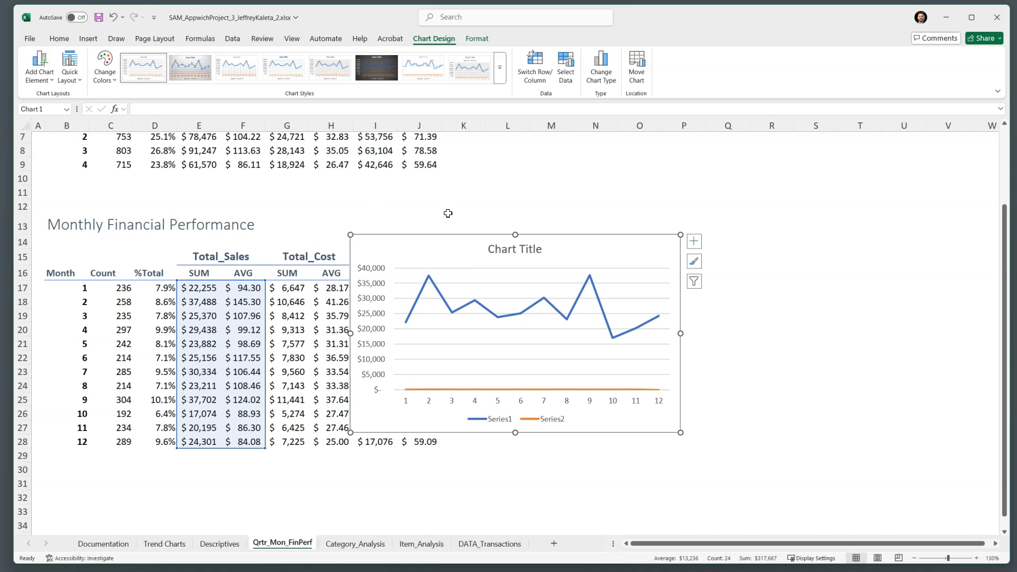
# Set the chart's horizontal axis labels to the month numbers in B17:B28 of the Qrtr_Mon_FinPerf sheet.
pyautogui.click(567, 69)
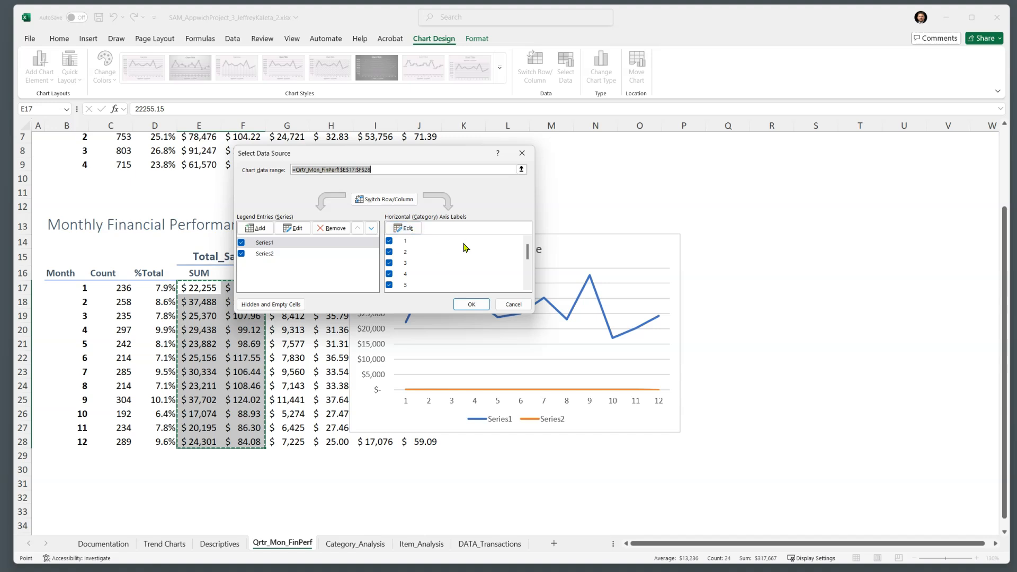
pyautogui.moveTo(527, 250)
pyautogui.mouseDown()
pyautogui.moveTo(525, 286)
pyautogui.moveTo(528, 240)
pyautogui.mouseUp()
pyautogui.click(413, 230)
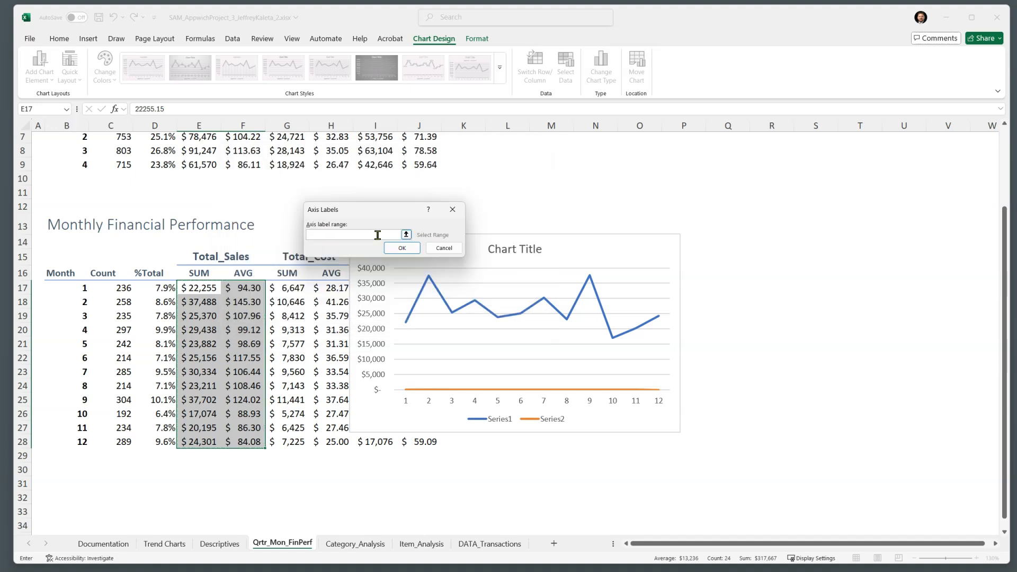
pyautogui.moveTo(83, 288); pyautogui.dragTo(82, 443)
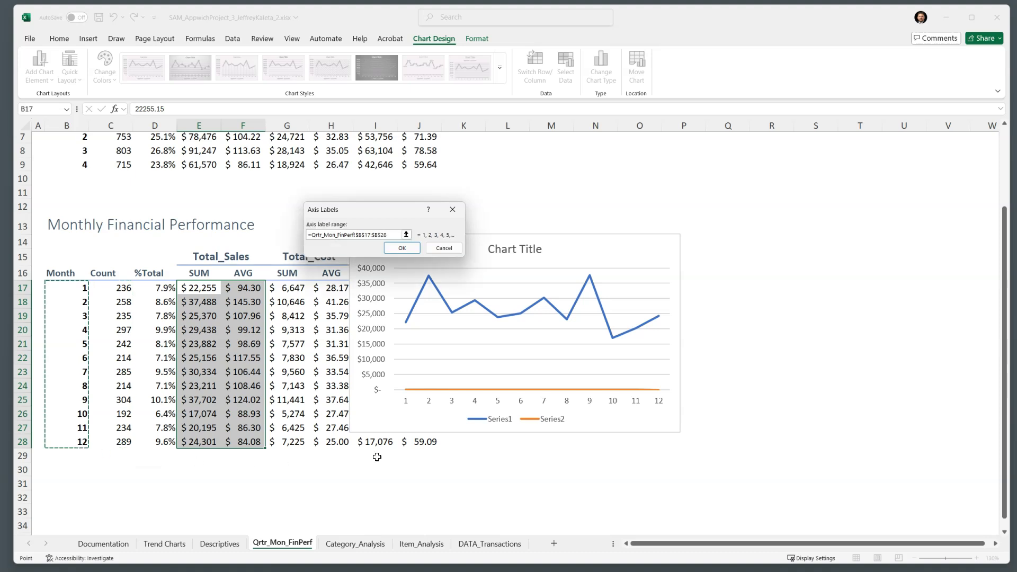
pyautogui.click(402, 249)
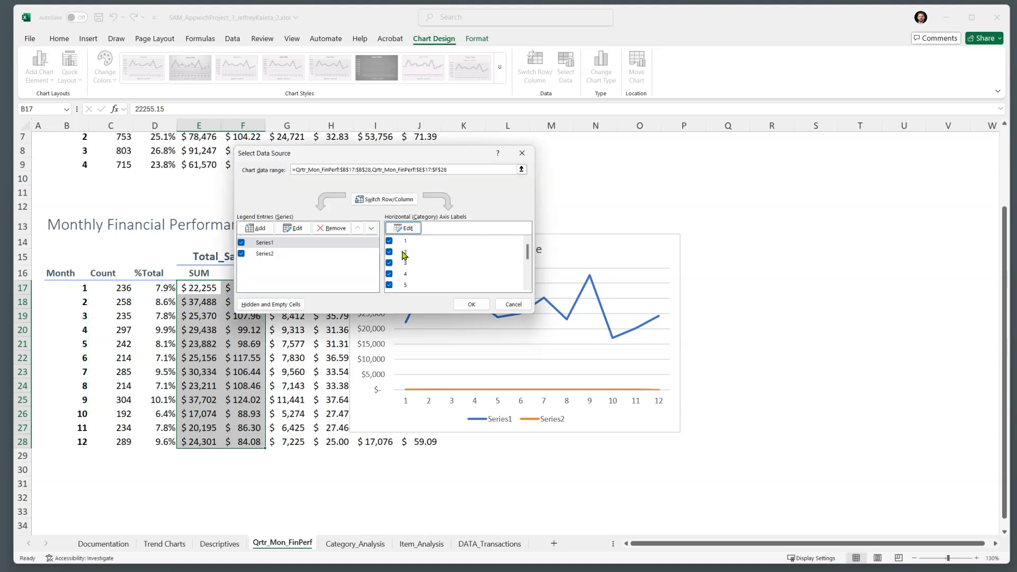
# Name the chart's first data series "Total Sales".
pyautogui.click(278, 244)
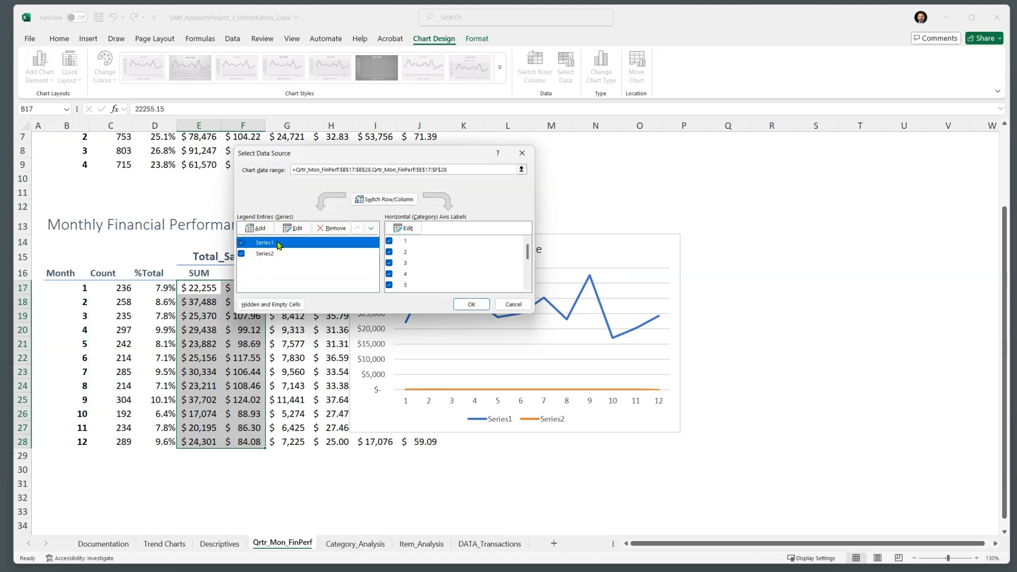
pyautogui.click(293, 228)
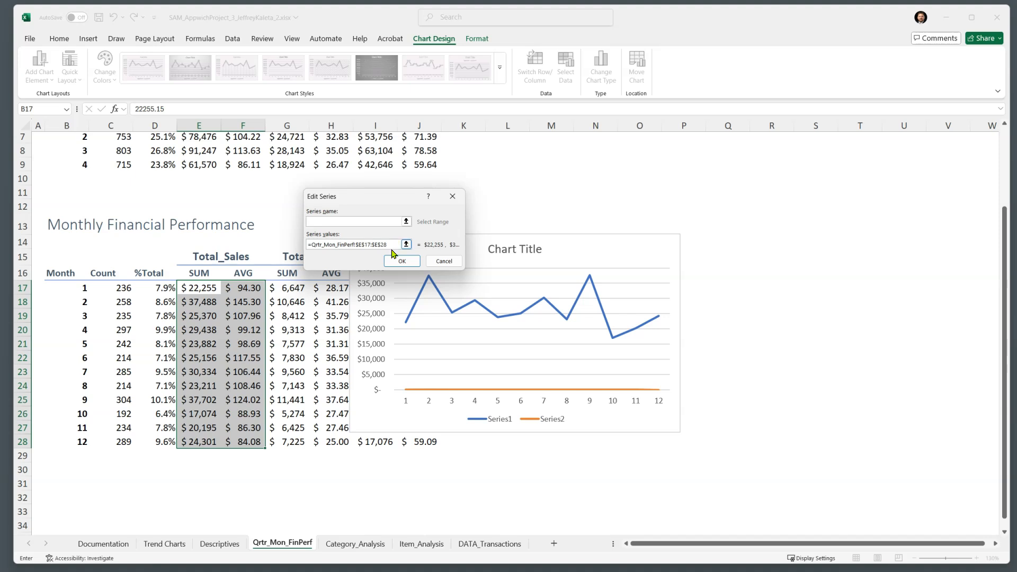
pyautogui.click(395, 243)
pyautogui.click(350, 219)
pyautogui.click(352, 221)
pyautogui.press('Return')
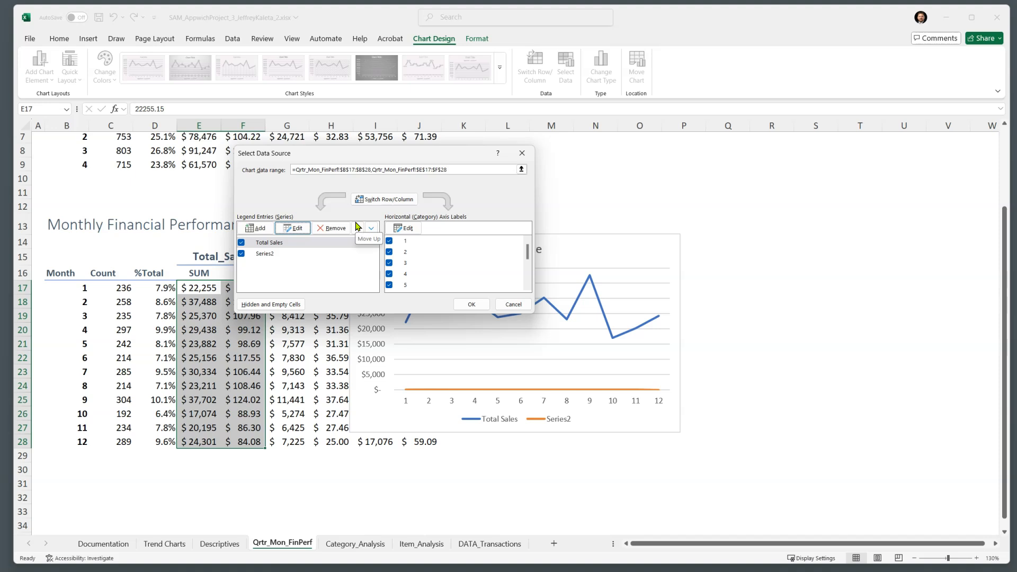
# Name the second data series "Average Sales" and apply the chart's data source changes.
pyautogui.click(307, 254)
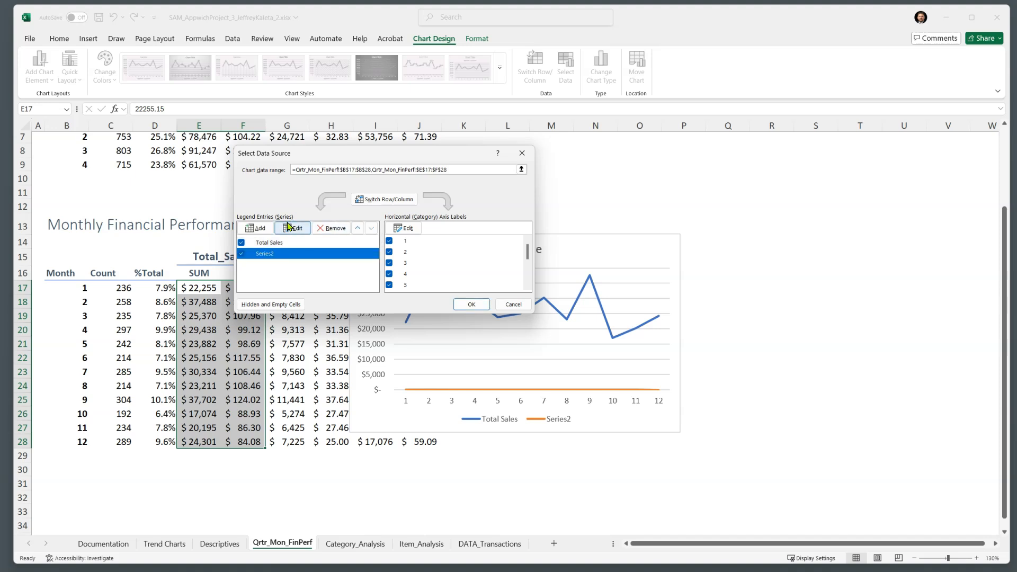
pyautogui.click(293, 228)
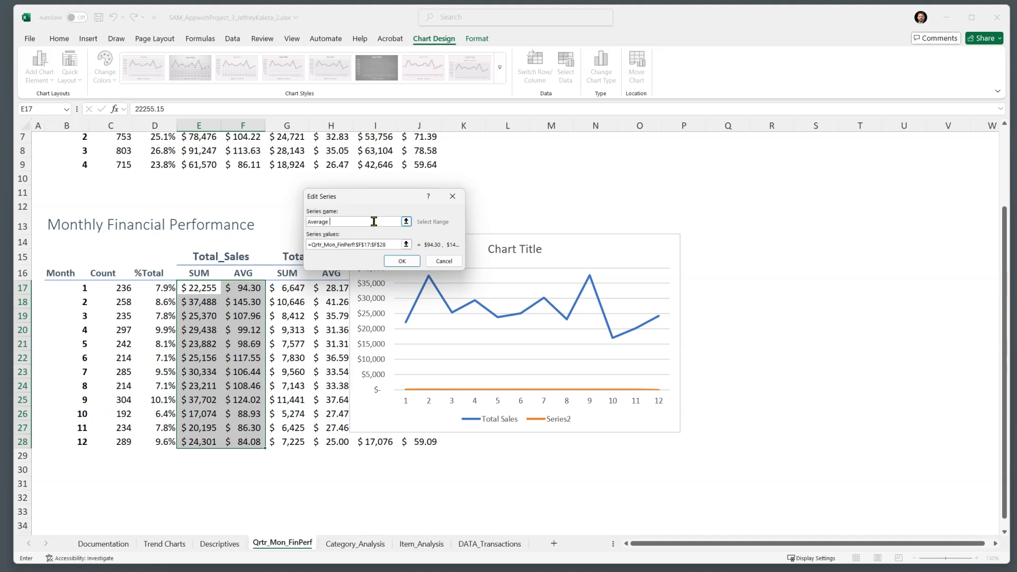
pyautogui.write('Average Sales')
pyautogui.press('Return')
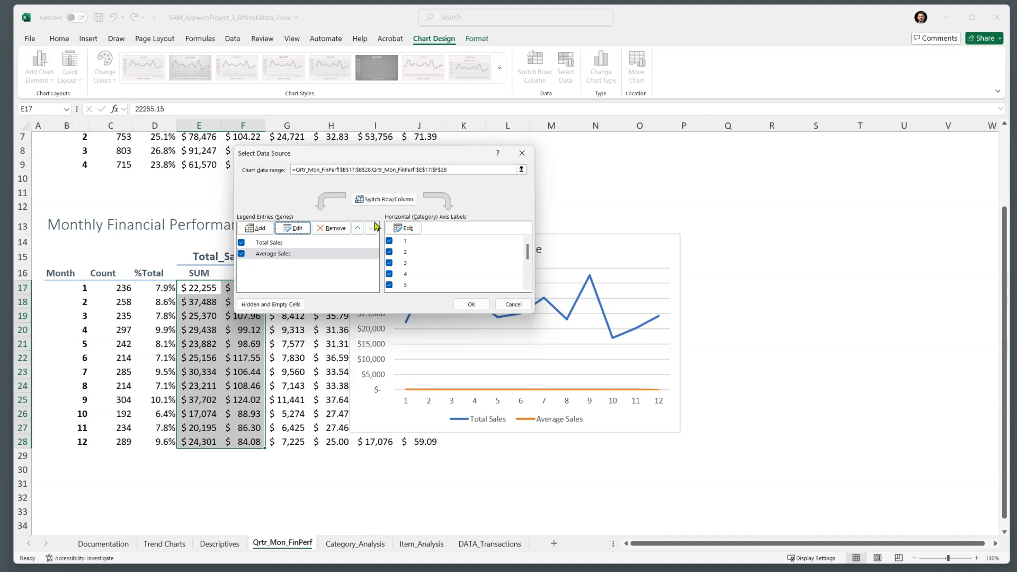
pyautogui.click(471, 305)
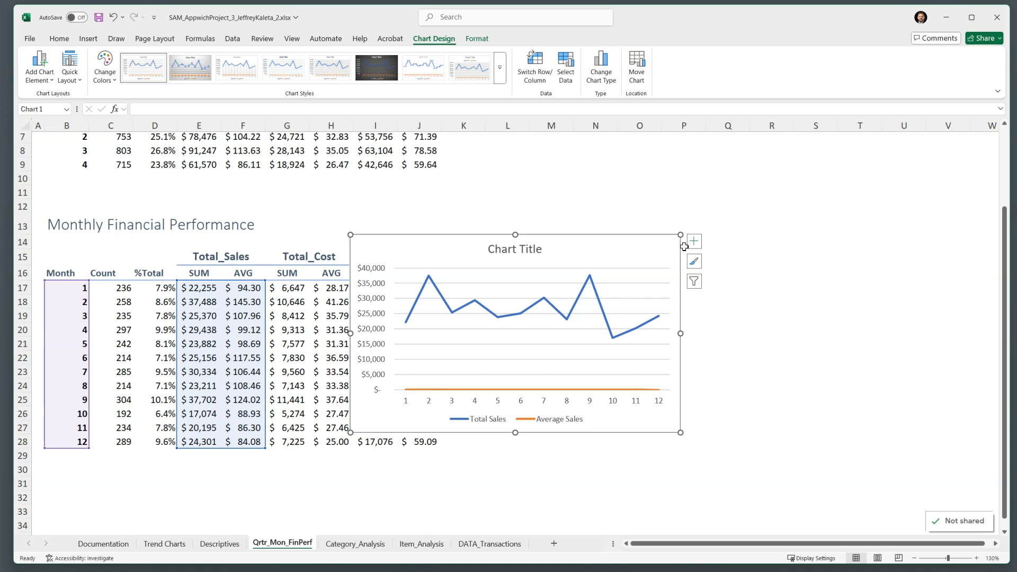
# Replace the chart title text with "Monthly Sales Trend".
pyautogui.doubleClick(530, 247)
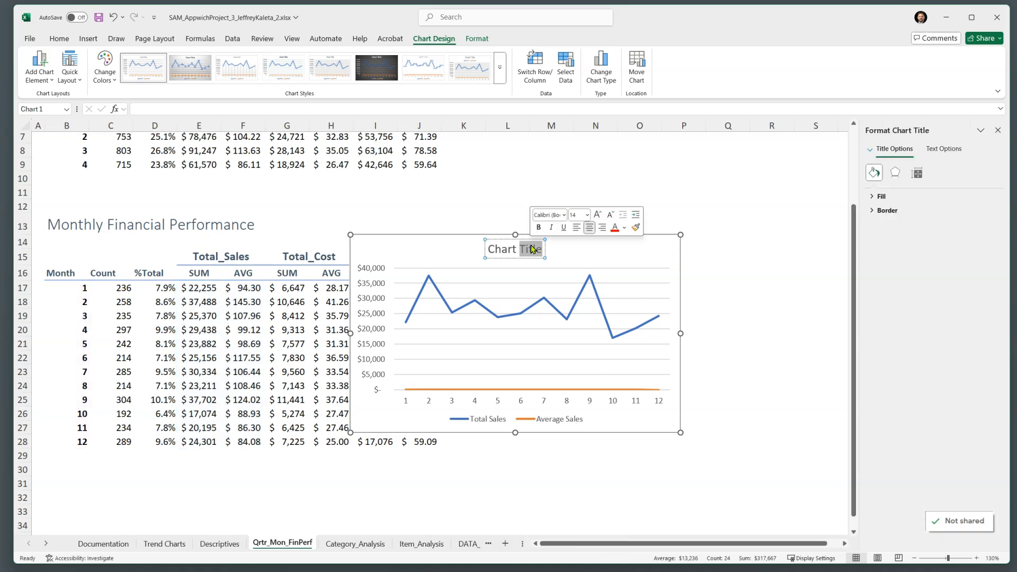
pyautogui.doubleClick(529, 245)
pyautogui.tripleClick(532, 247)
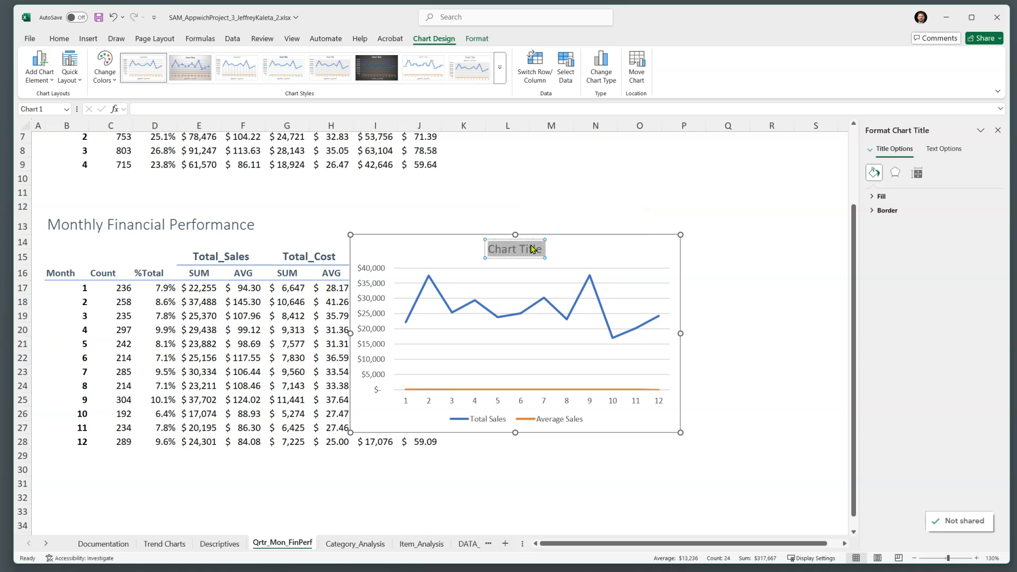
pyautogui.write('Mo')
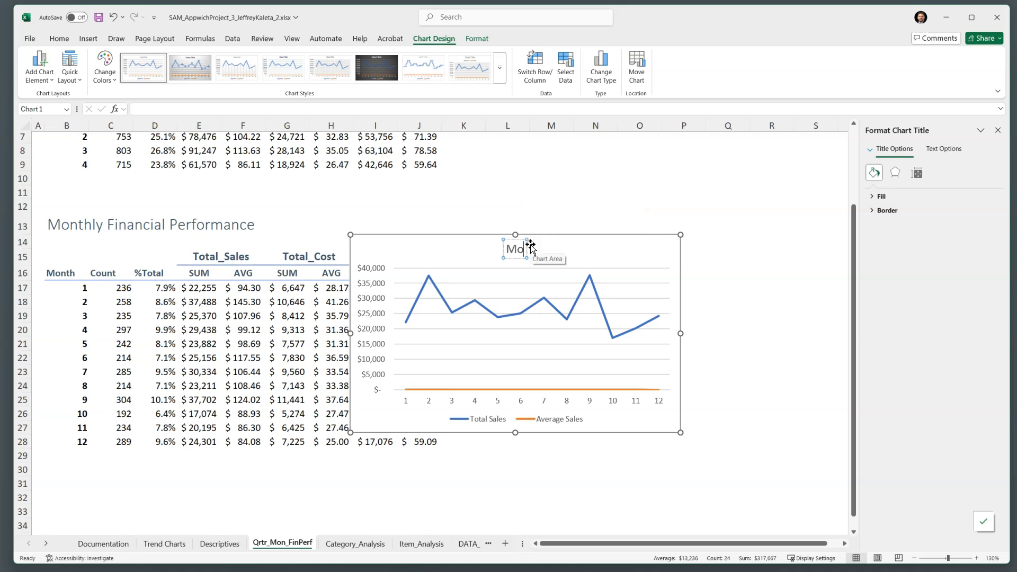
pyautogui.write('nthly S')
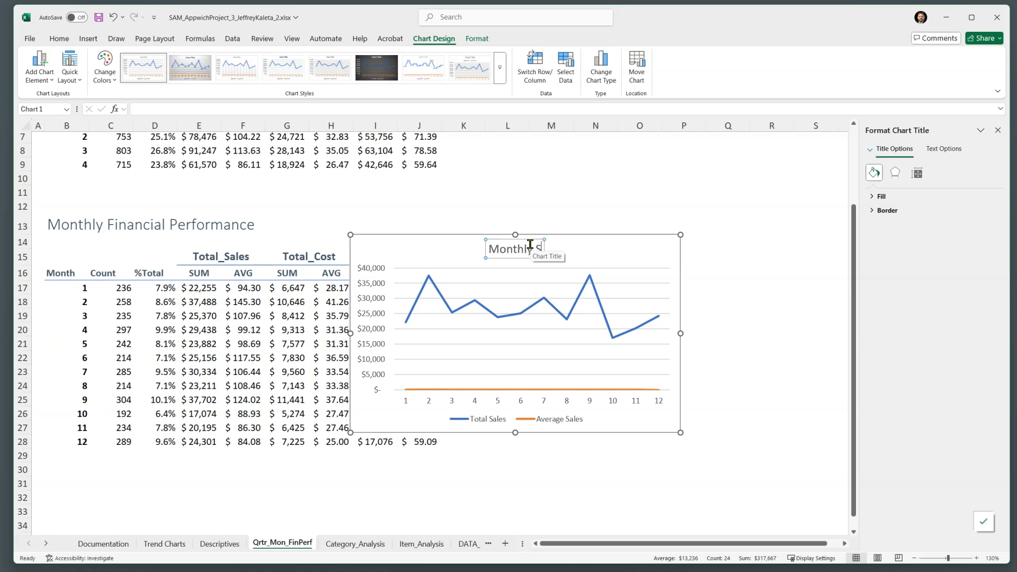
pyautogui.write('ales Trend')
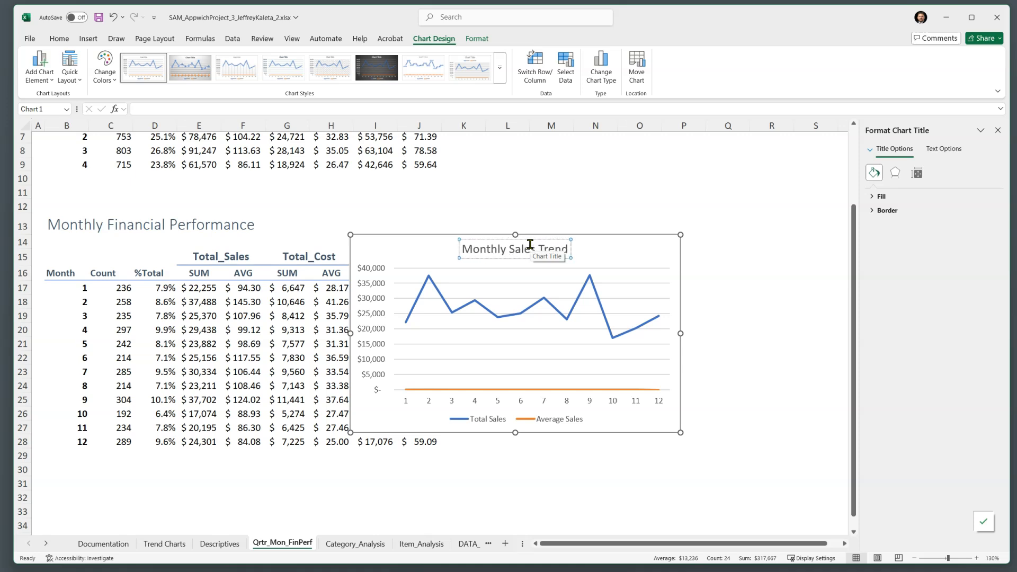
pyautogui.click(604, 250)
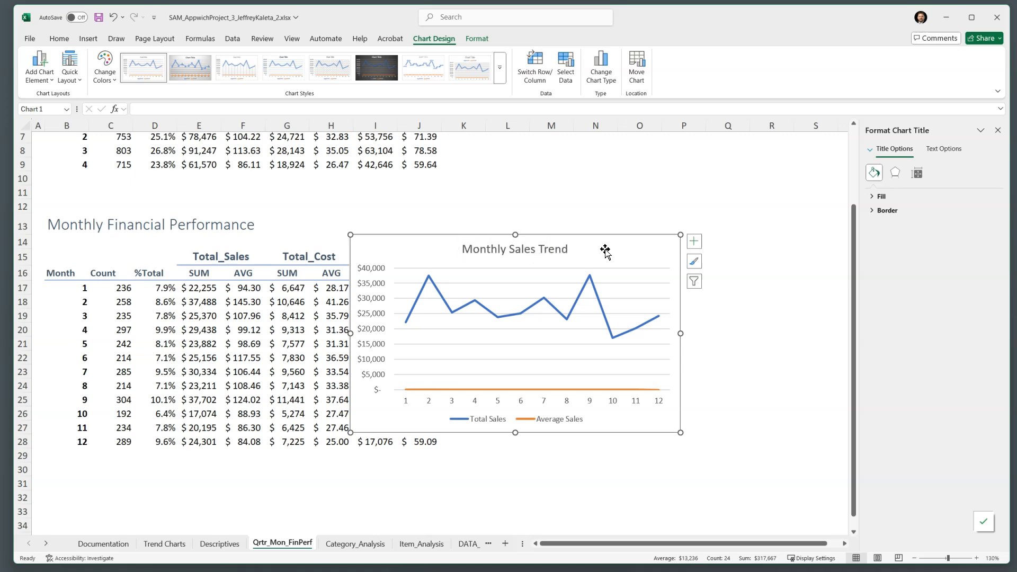
# Add axis titles to the Monthly Sales Trend chart and place its legend at the top.
pyautogui.click(694, 241)
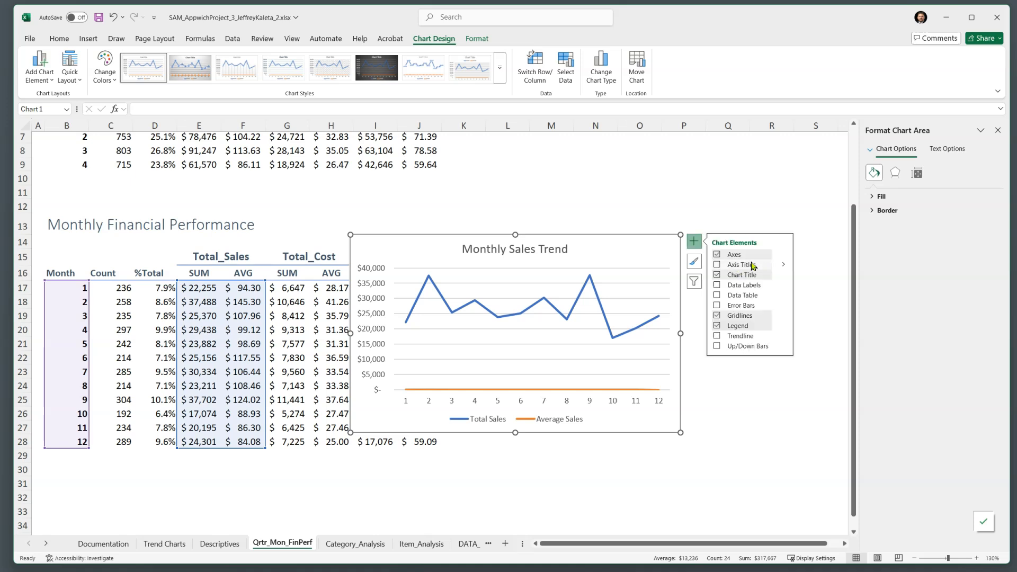
pyautogui.click(718, 265)
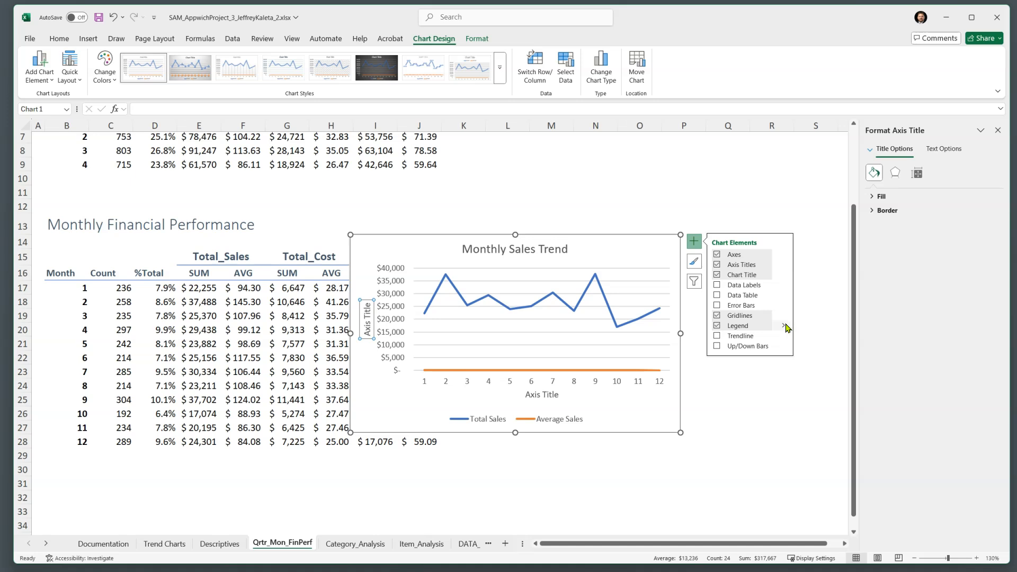
pyautogui.click(805, 341)
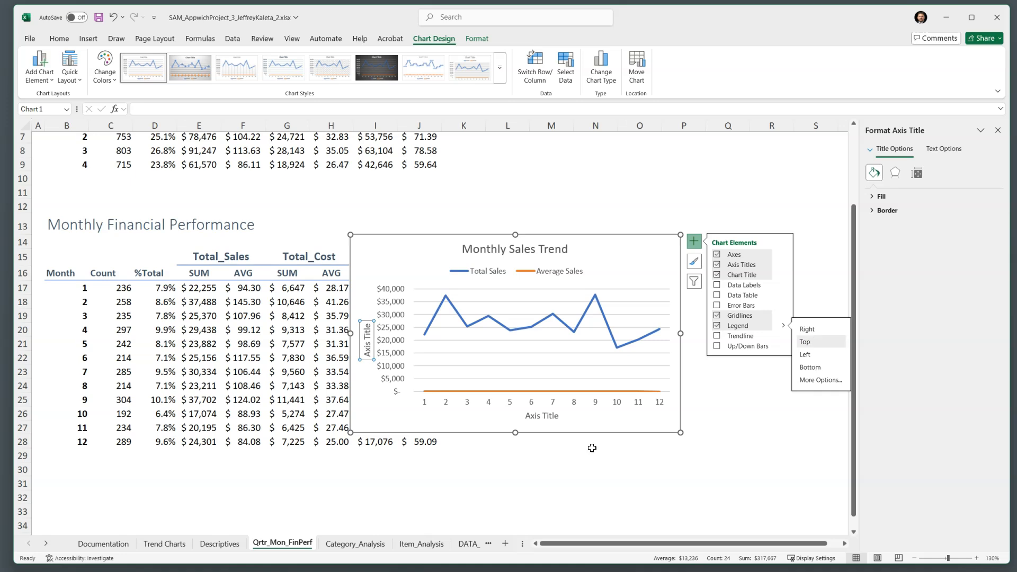
pyautogui.click(748, 424)
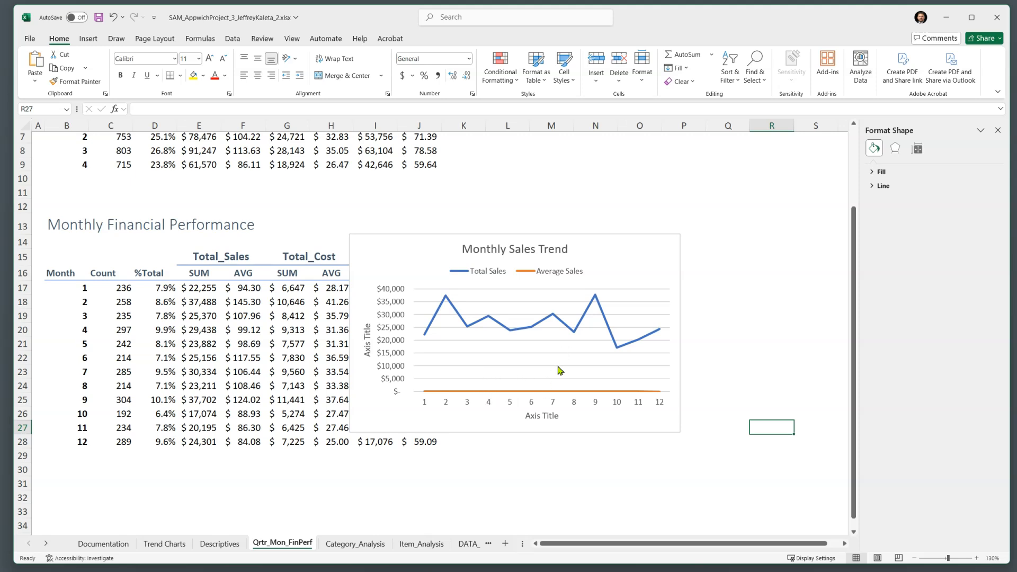
pyautogui.moveTo(546, 394)
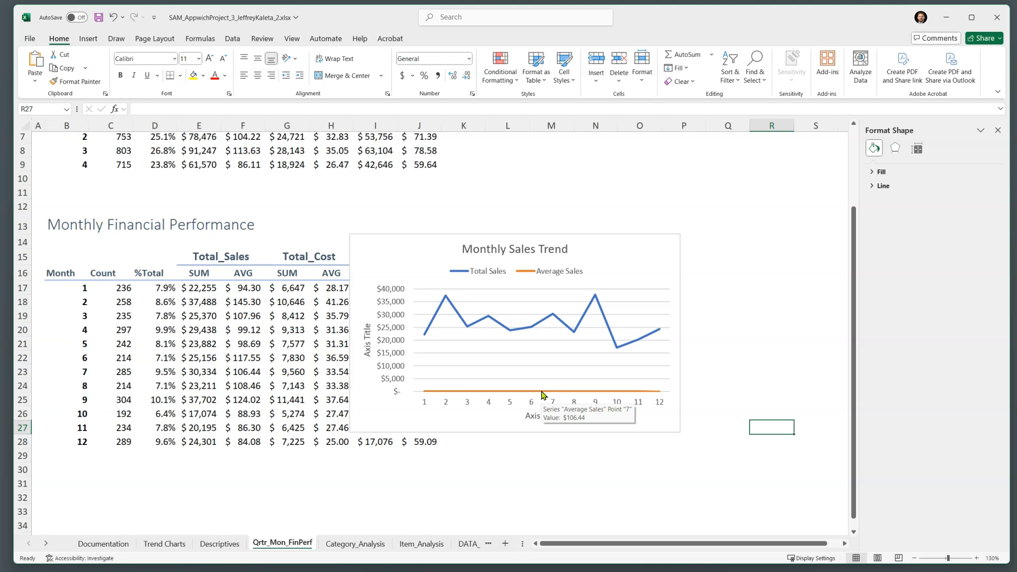
pyautogui.click(541, 393)
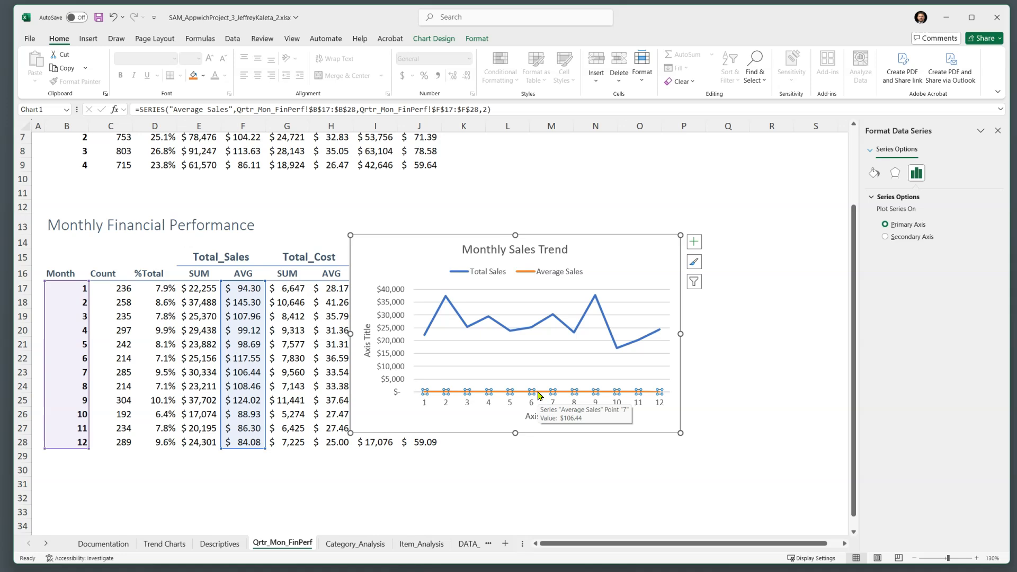
pyautogui.rightClick(540, 393)
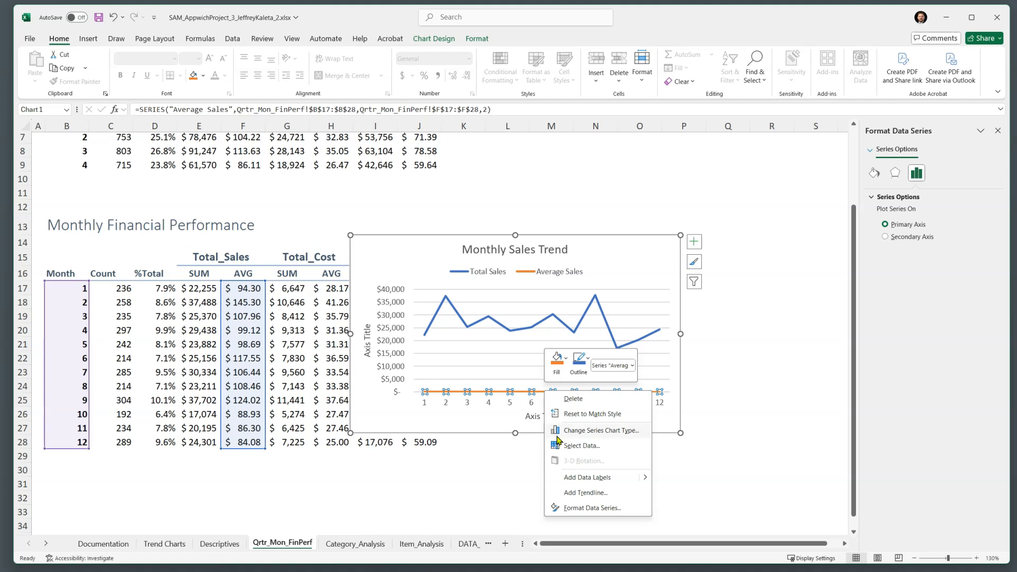
pyautogui.click(586, 509)
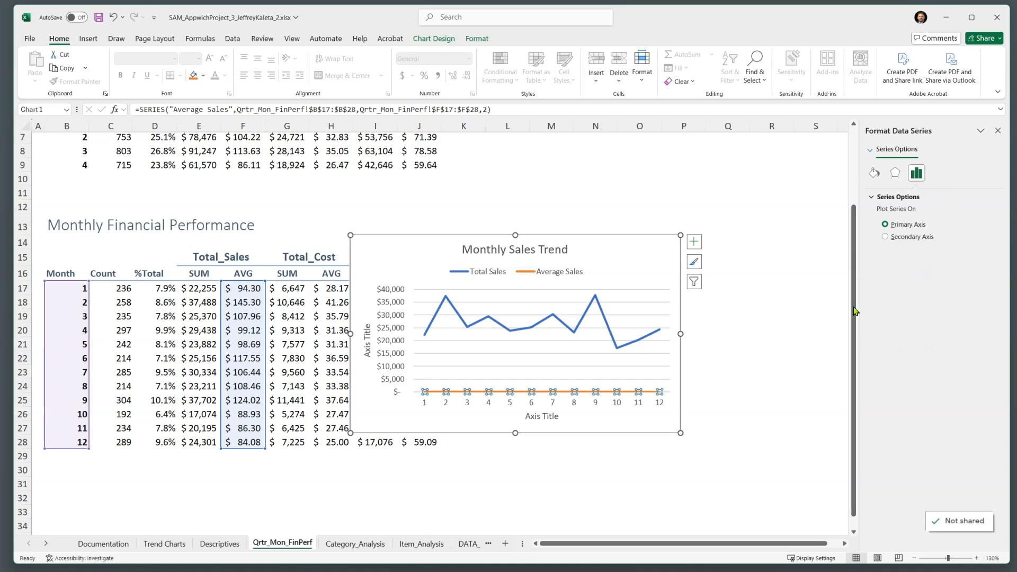
pyautogui.click(624, 273)
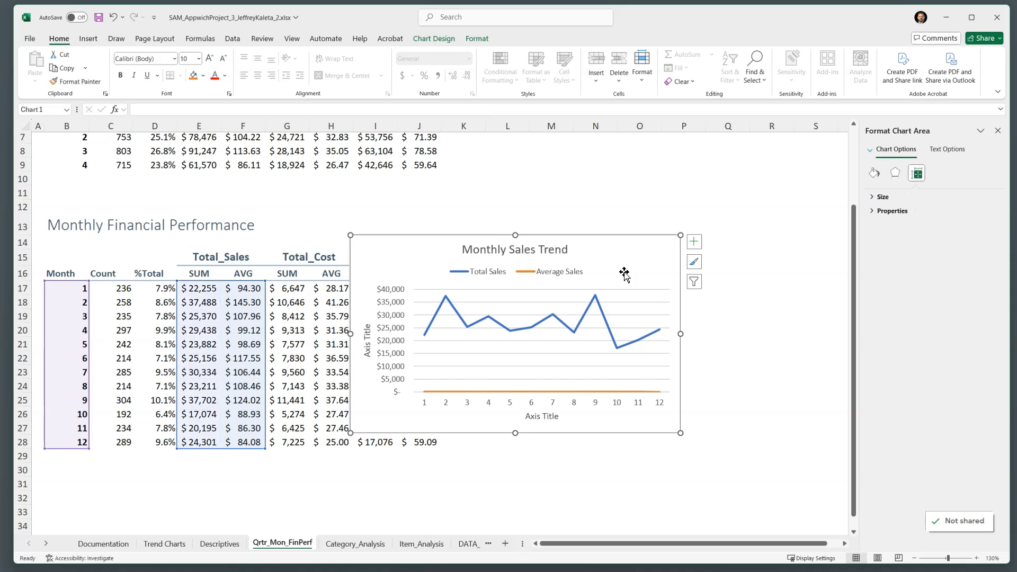
pyautogui.click(998, 130)
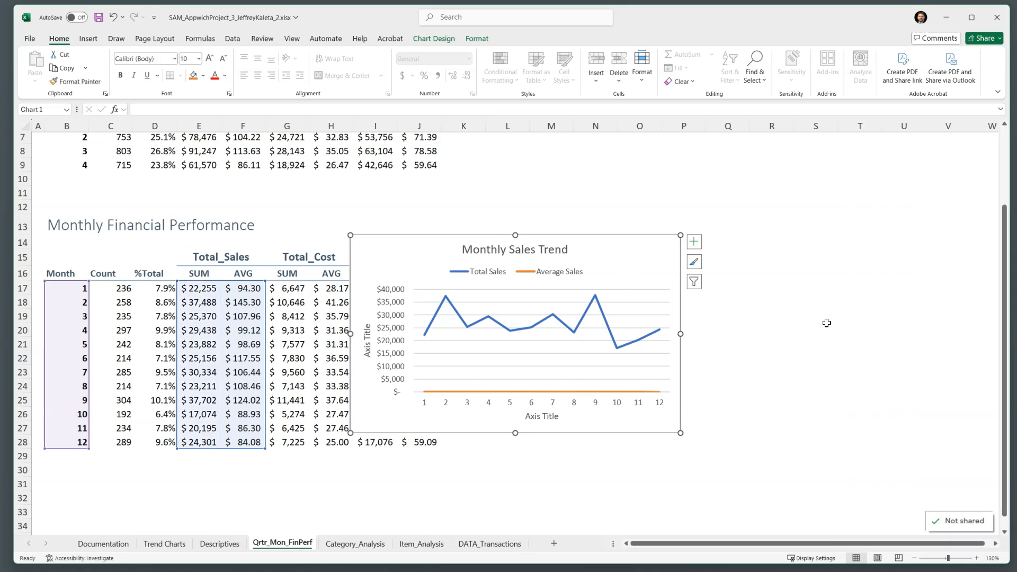
pyautogui.click(503, 392)
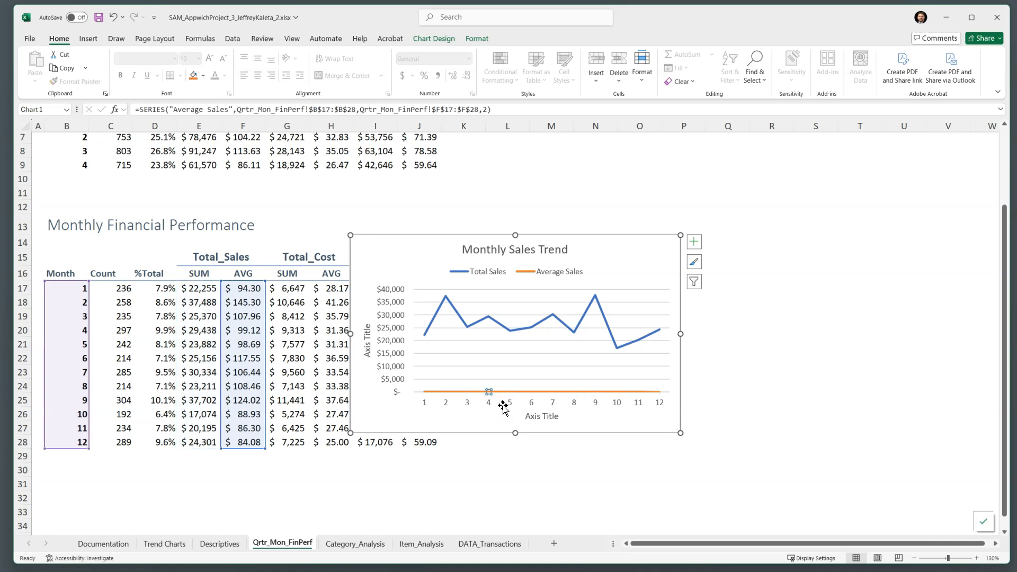
pyautogui.rightClick(489, 391)
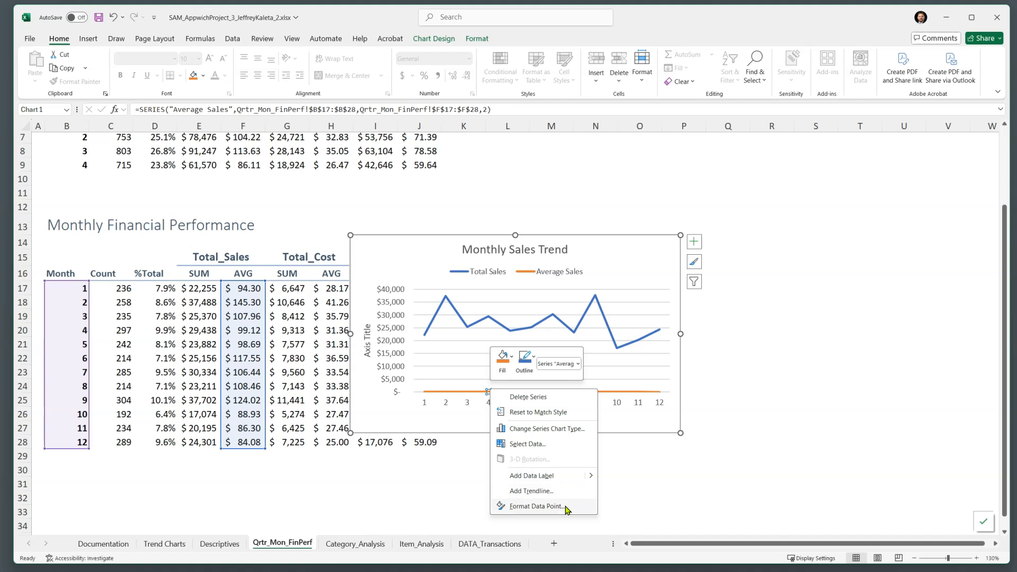
pyautogui.press('Escape')
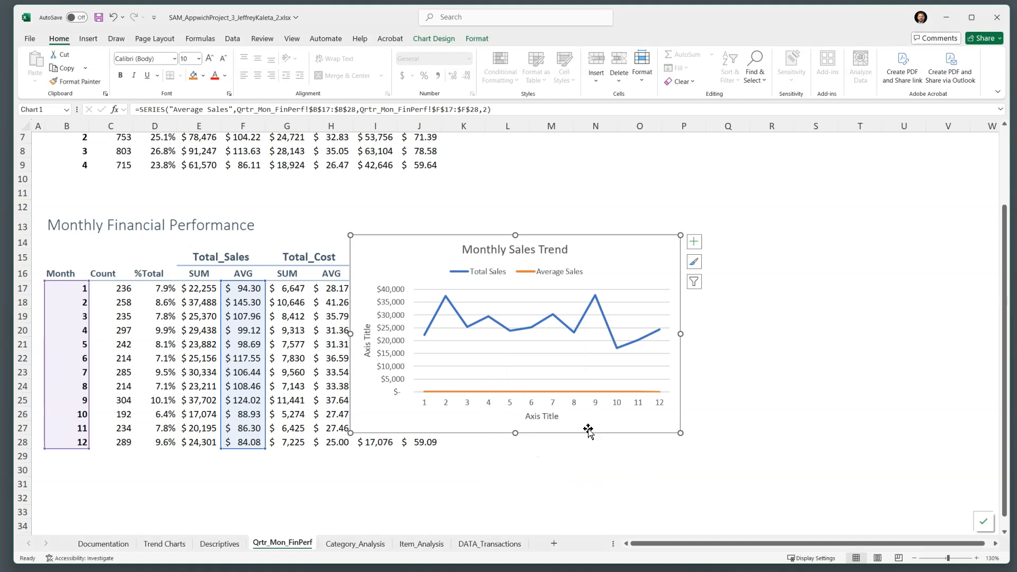
pyautogui.press('Escape')
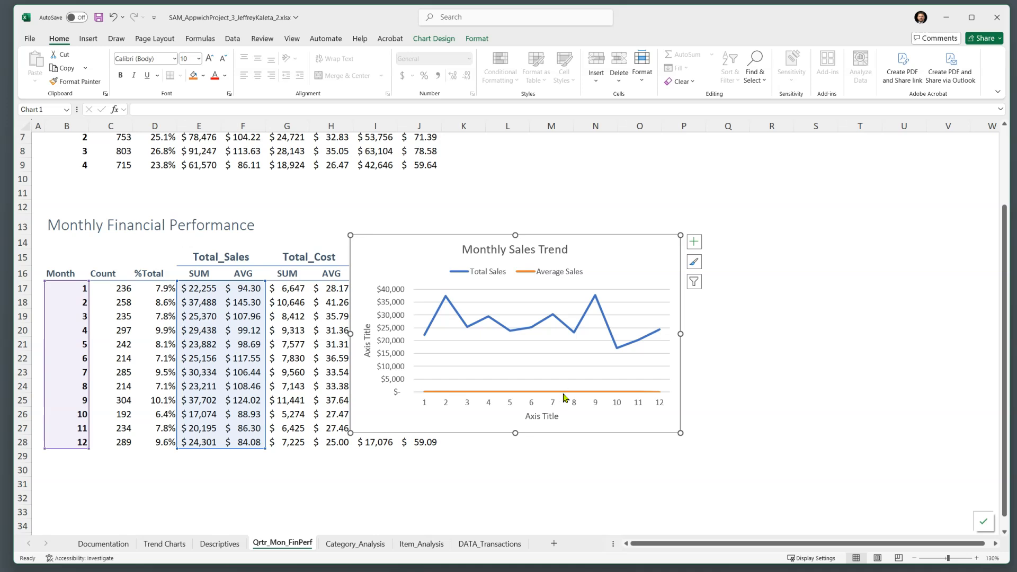
# Plot the Average Sales series of the Monthly Sales Trend chart on the secondary axis.
pyautogui.click(565, 392)
pyautogui.rightClick(565, 392)
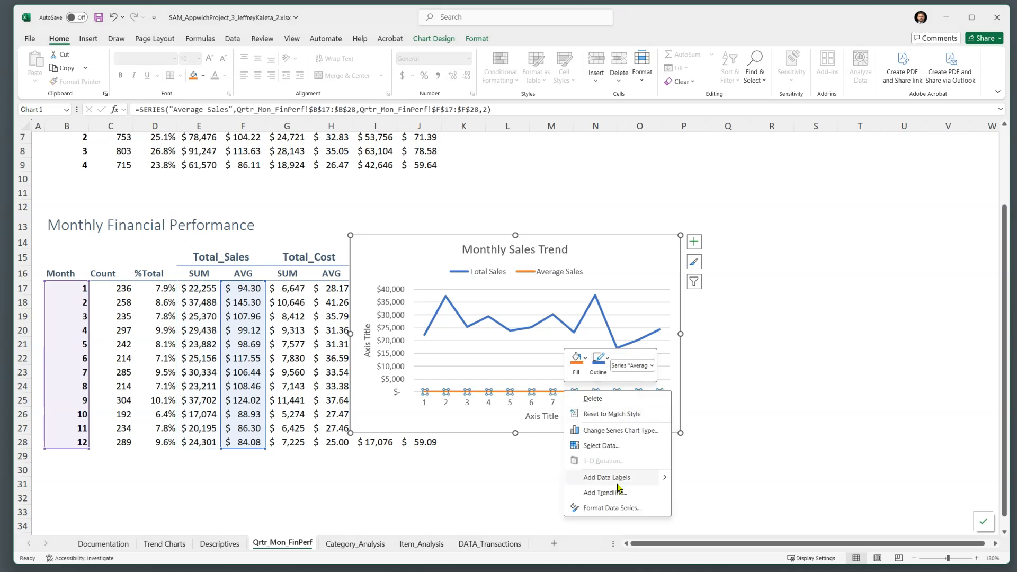
pyautogui.click(626, 506)
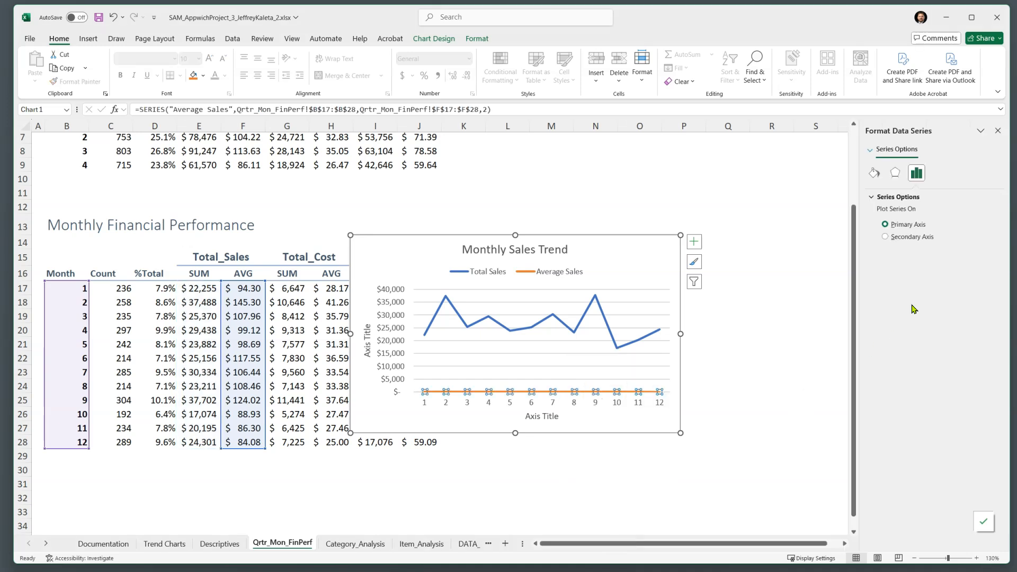
pyautogui.click(885, 237)
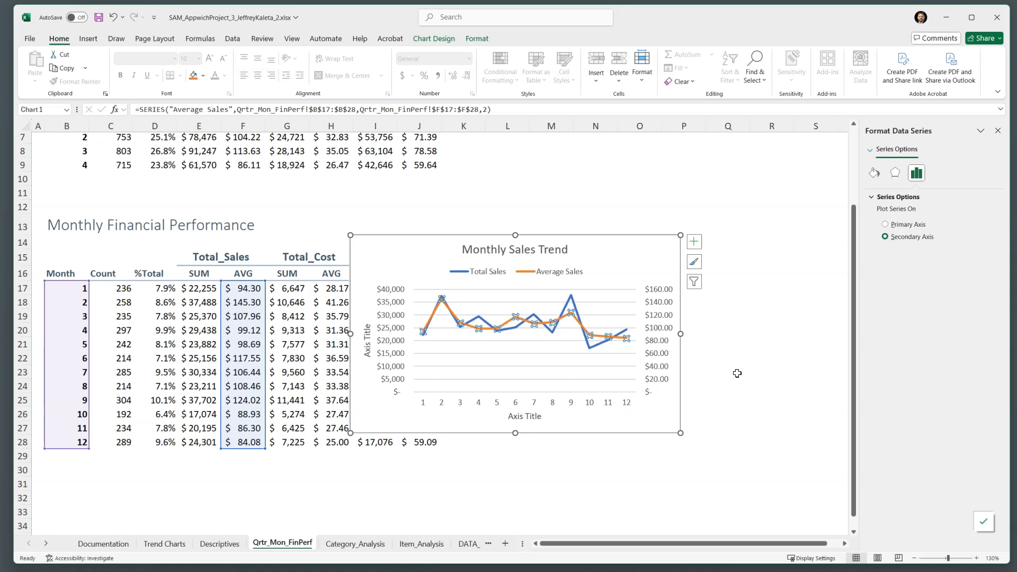
# Set the maximum bound of the chart's secondary vertical axis to 300.
pyautogui.click(663, 362)
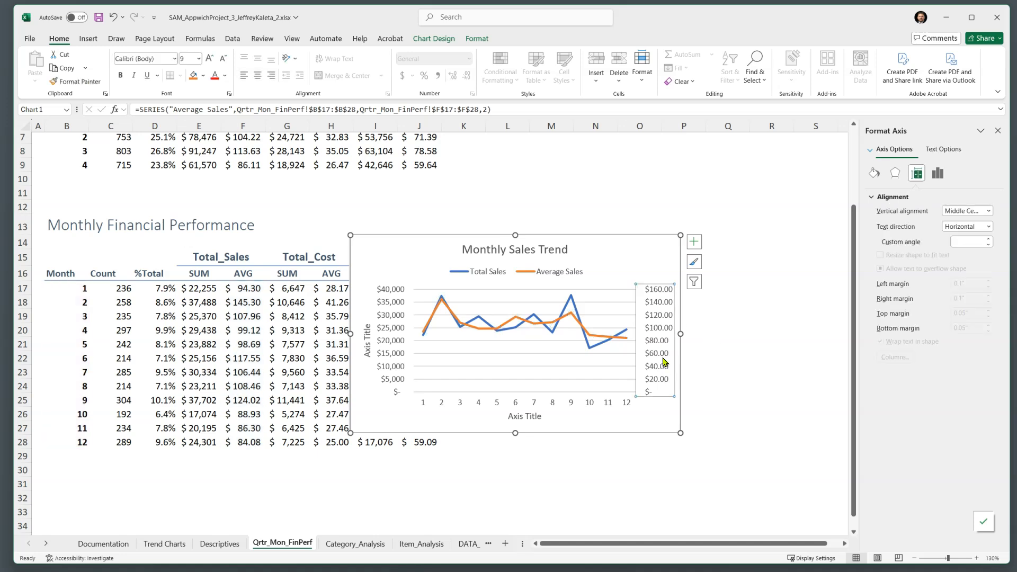
pyautogui.click(934, 178)
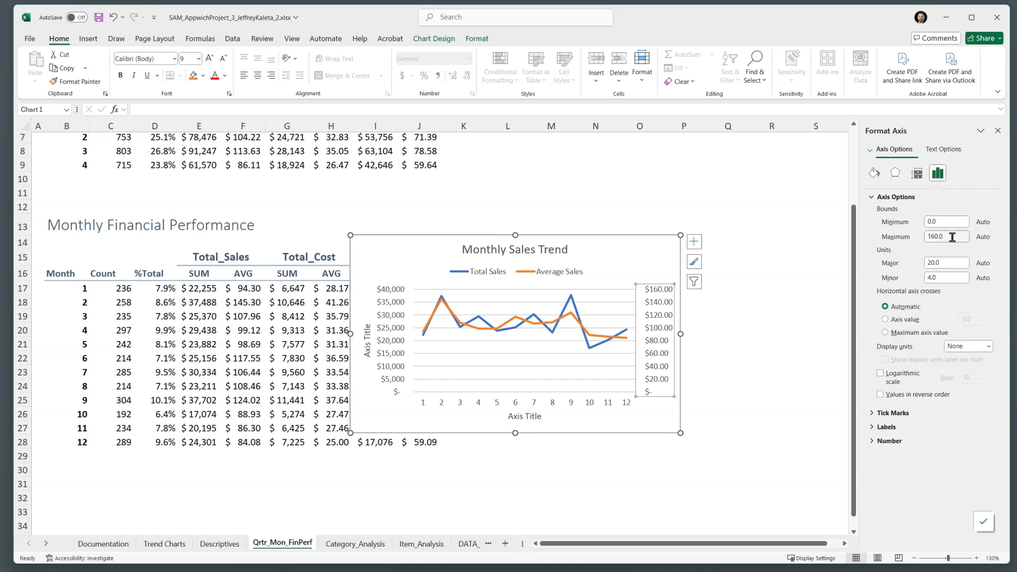
pyautogui.moveTo(952, 238); pyautogui.dragTo(917, 241)
pyautogui.write('30')
pyautogui.press('Return')
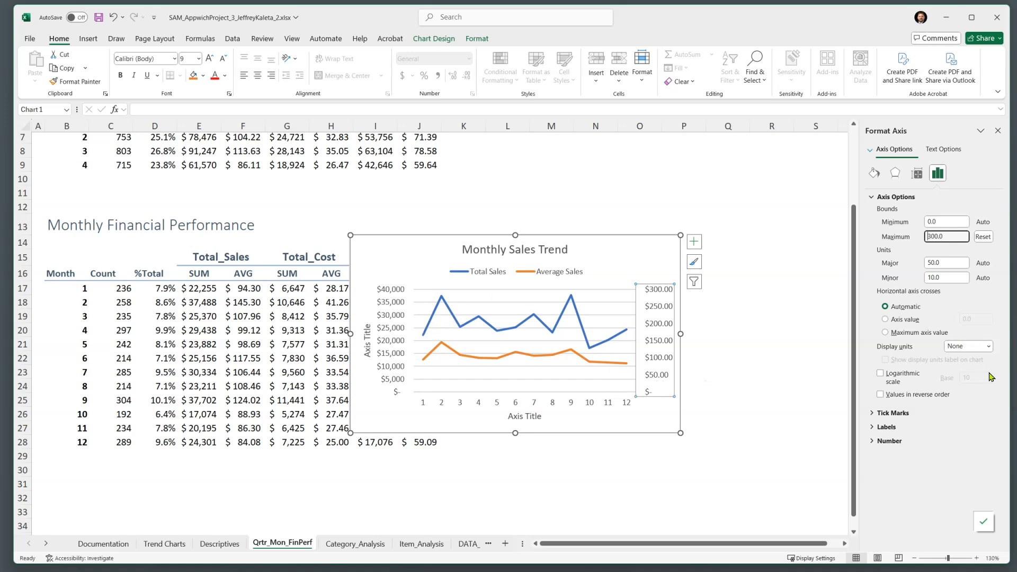
# Set the secondary vertical axis number format to 0 decimal places.
pyautogui.click(897, 441)
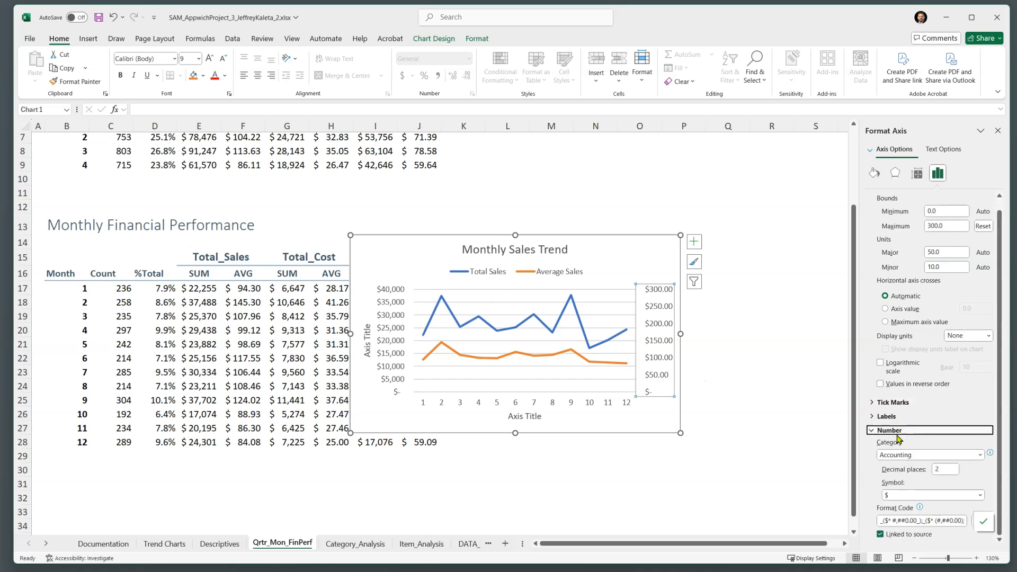
pyautogui.click(916, 471)
pyautogui.write('0')
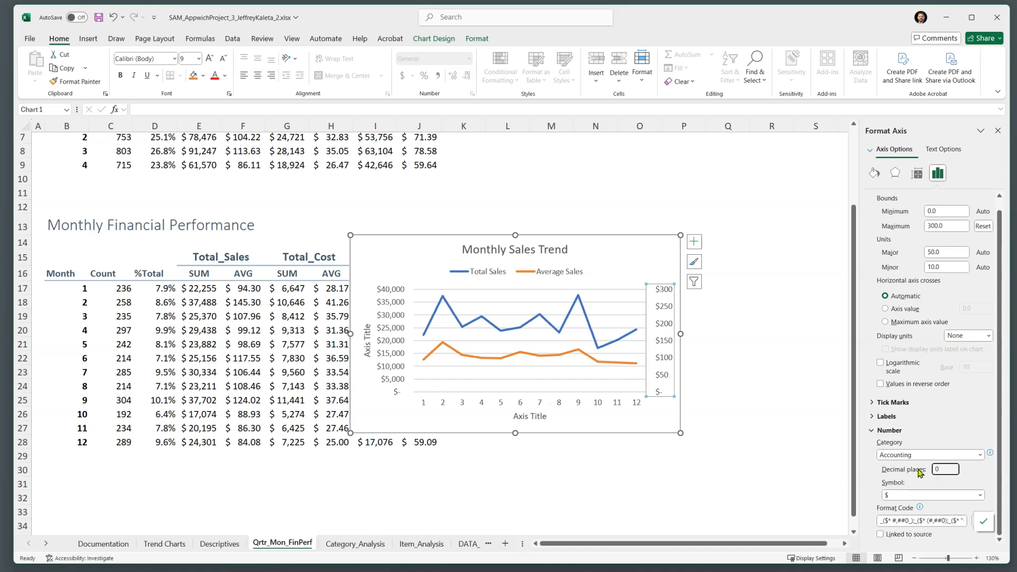
# Reapply the chart's axis titles so that the secondary vertical axis also has one.
pyautogui.click(608, 258)
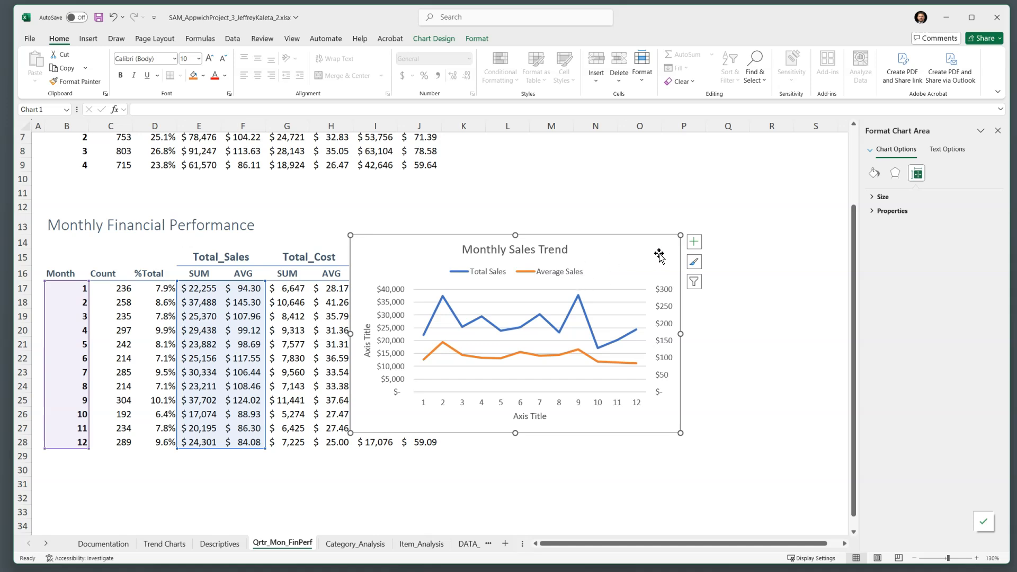
pyautogui.click(694, 242)
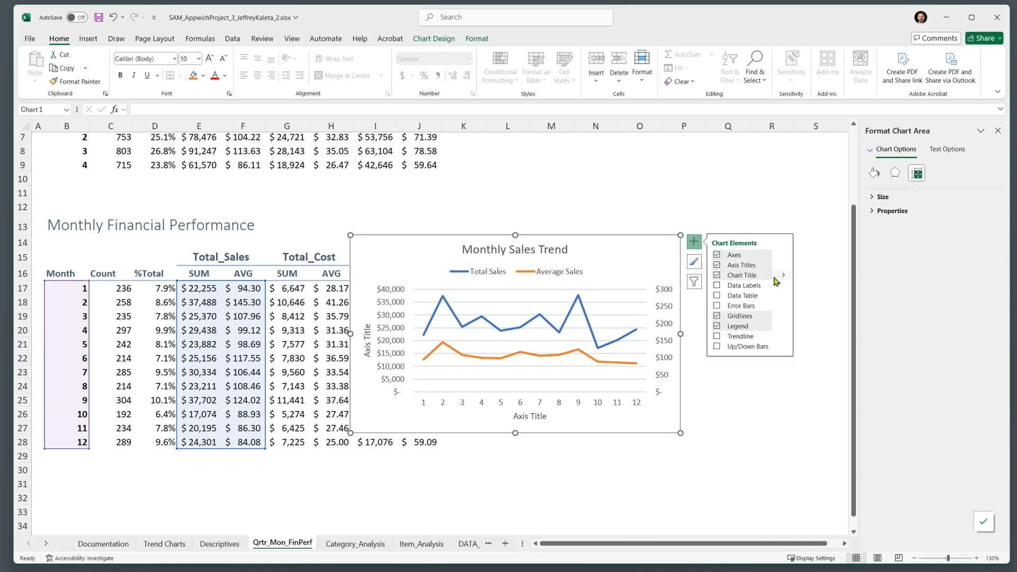
pyautogui.click(717, 265)
pyautogui.click(718, 265)
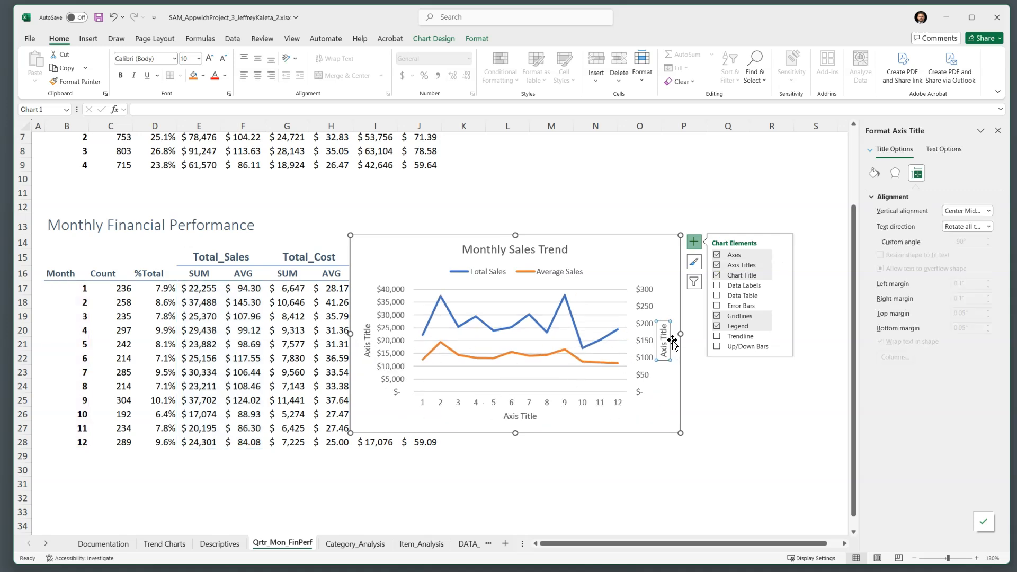
pyautogui.click(785, 267)
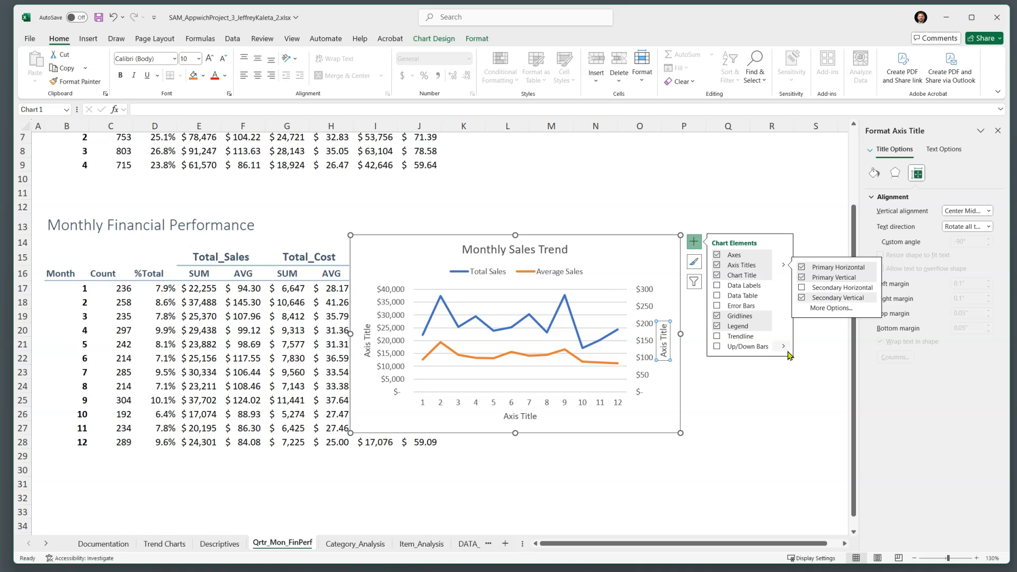
pyautogui.click(769, 405)
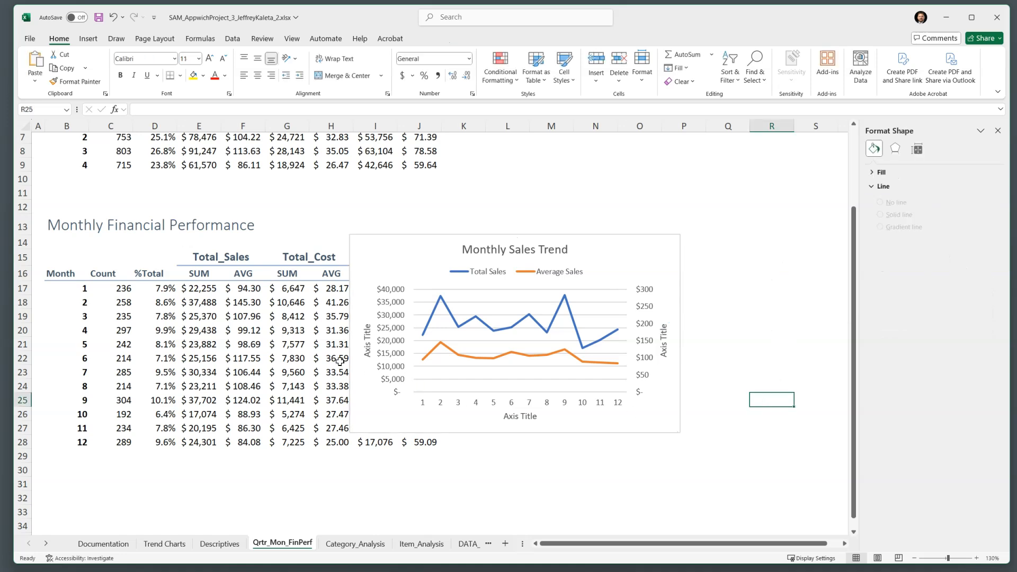
# Replace the primary vertical axis title with "Total Sales Dollars".
pyautogui.click(370, 342)
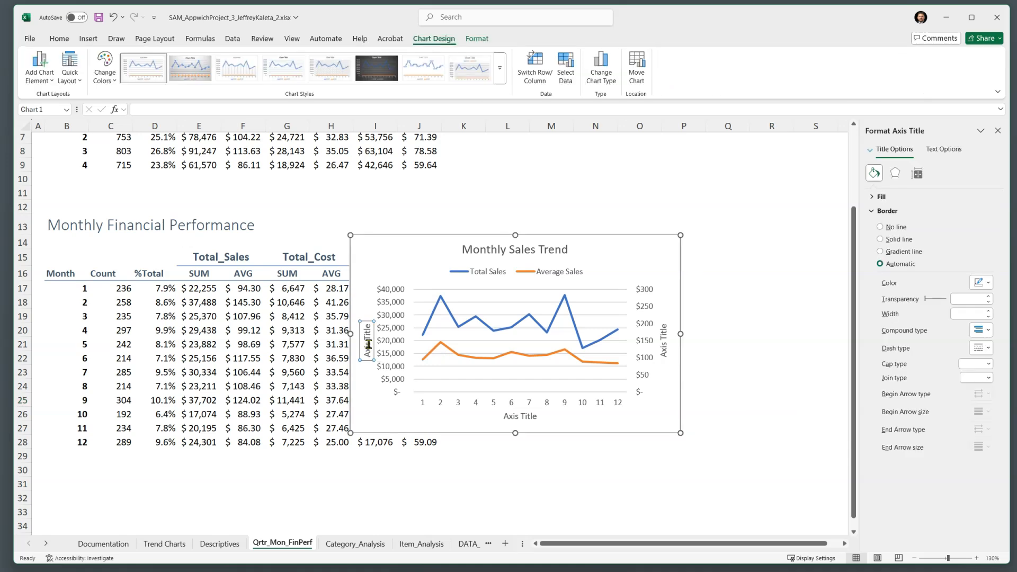
pyautogui.tripleClick(371, 347)
pyautogui.press('BackSpace')
pyautogui.write('Total Sales')
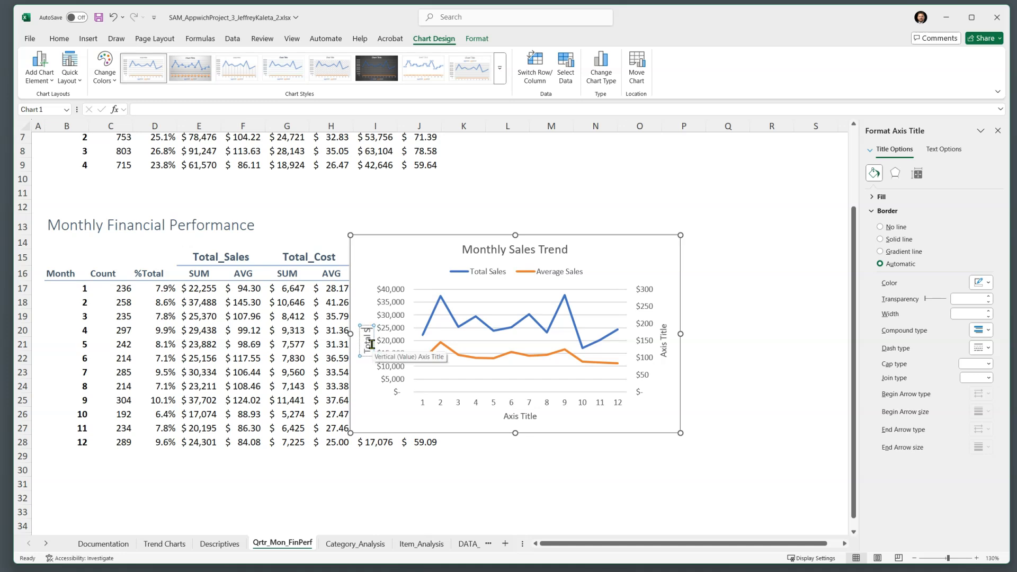
pyautogui.write(' Dollars')
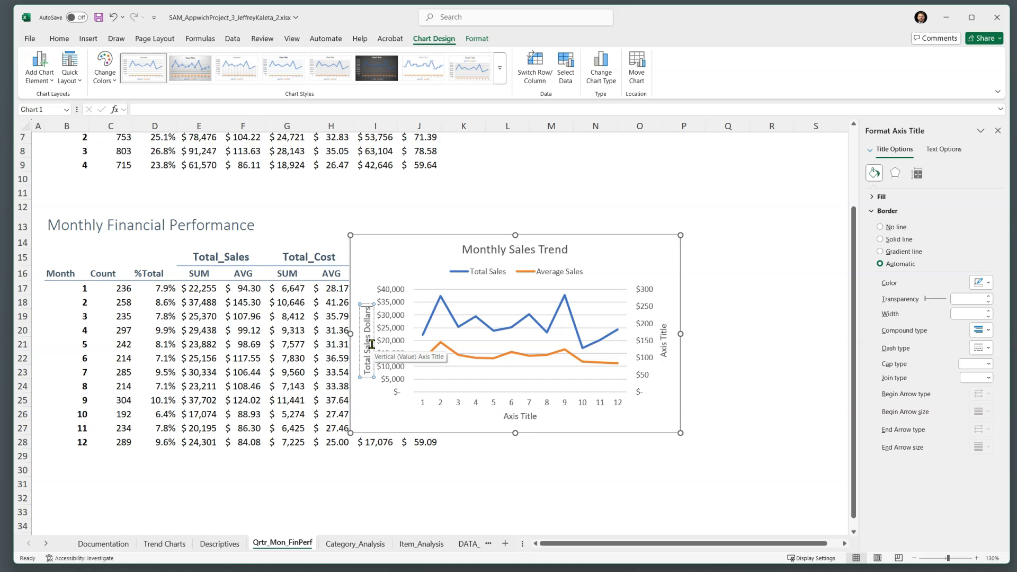
# Replace the horizontal axis title with "Month".
pyautogui.click(526, 415)
pyautogui.doubleClick(526, 415)
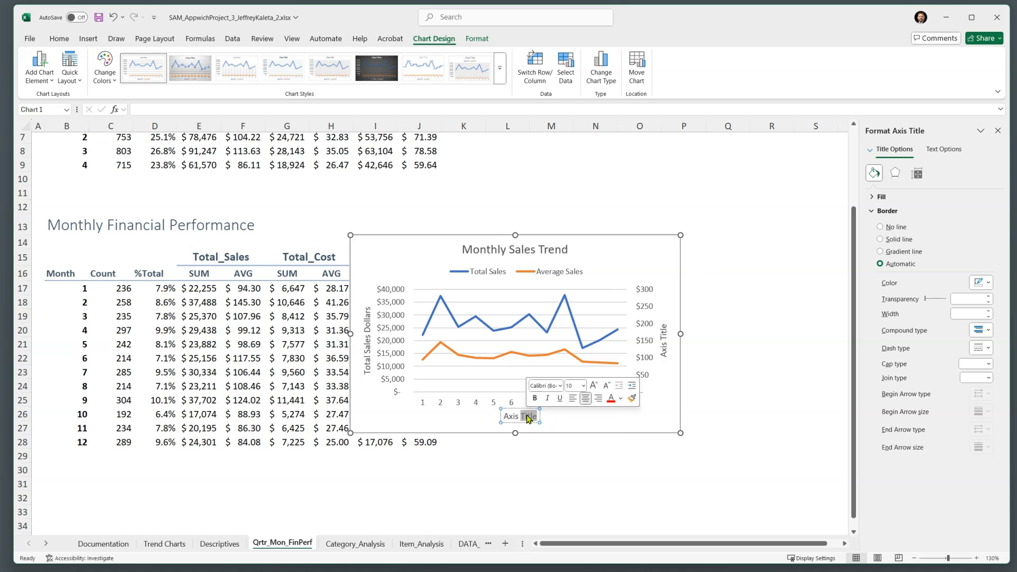
pyautogui.tripleClick(527, 419)
pyautogui.write('Month')
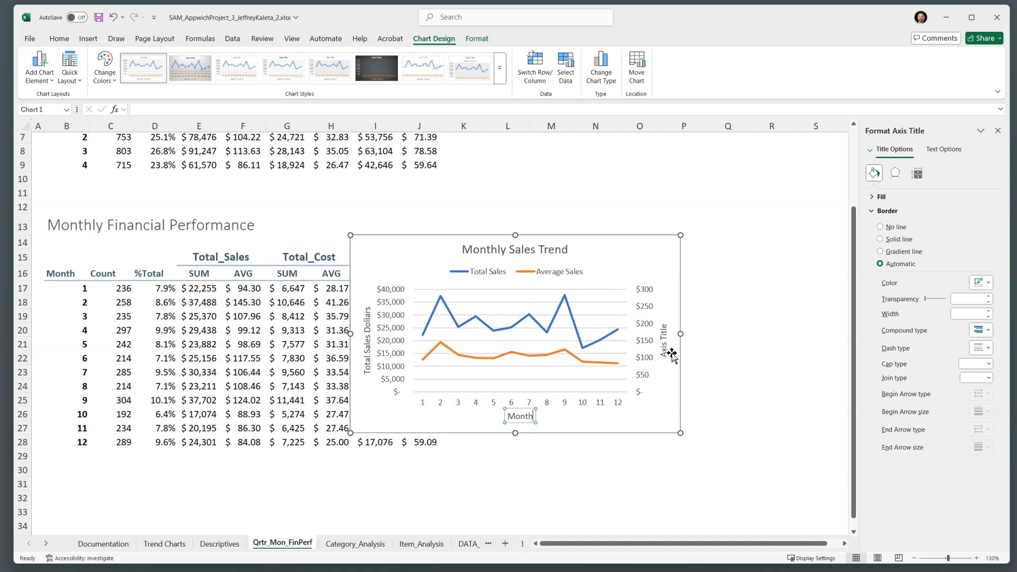
# Replace the secondary vertical axis title with "Average Sales Dollars".
pyautogui.doubleClick(662, 348)
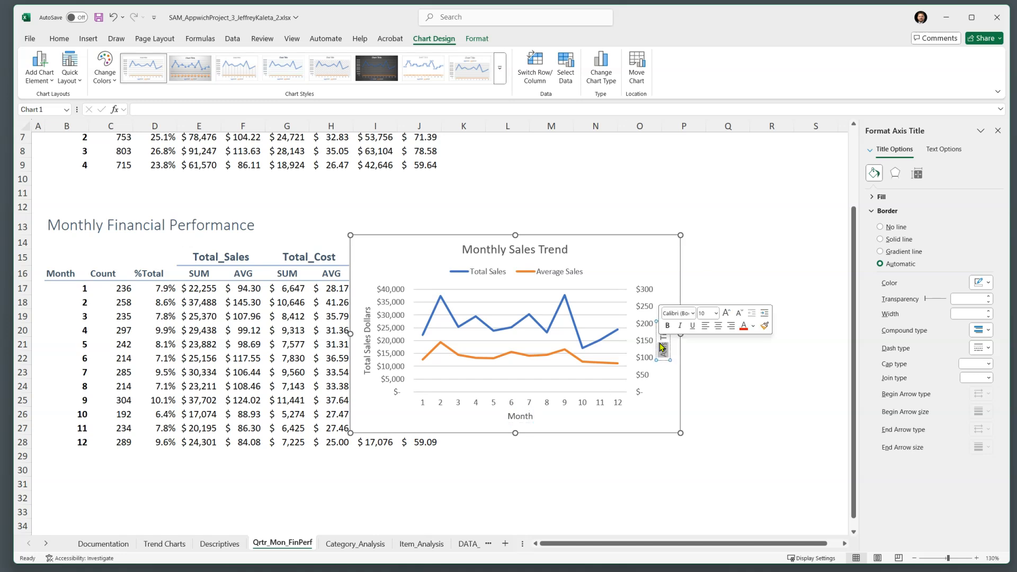
pyautogui.tripleClick(662, 348)
pyautogui.write('Average Sales Dollars')
pyautogui.click(764, 298)
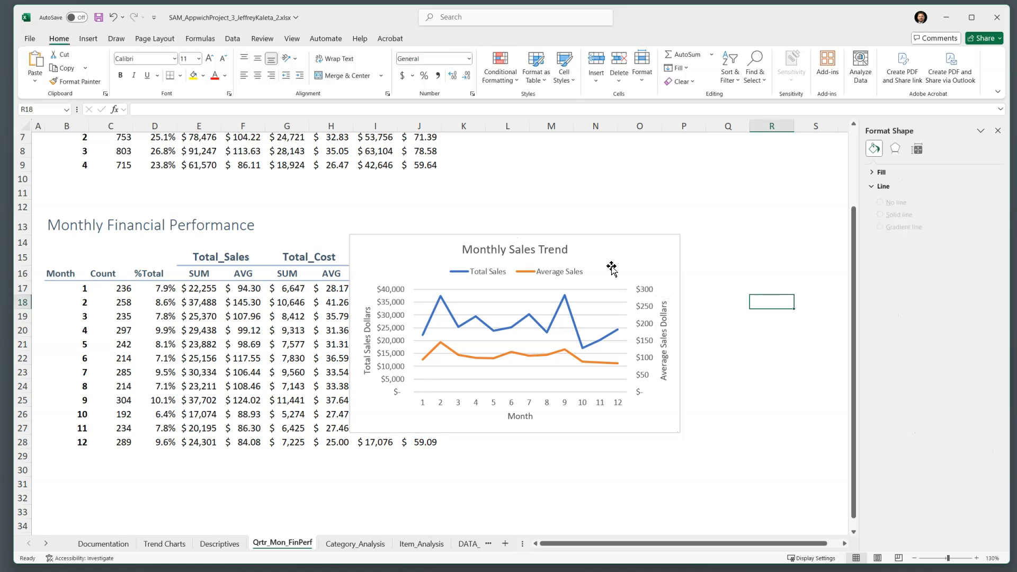
# Apply a black shape outline to the chart area of the Monthly Sales Trend chart.
pyautogui.click(634, 265)
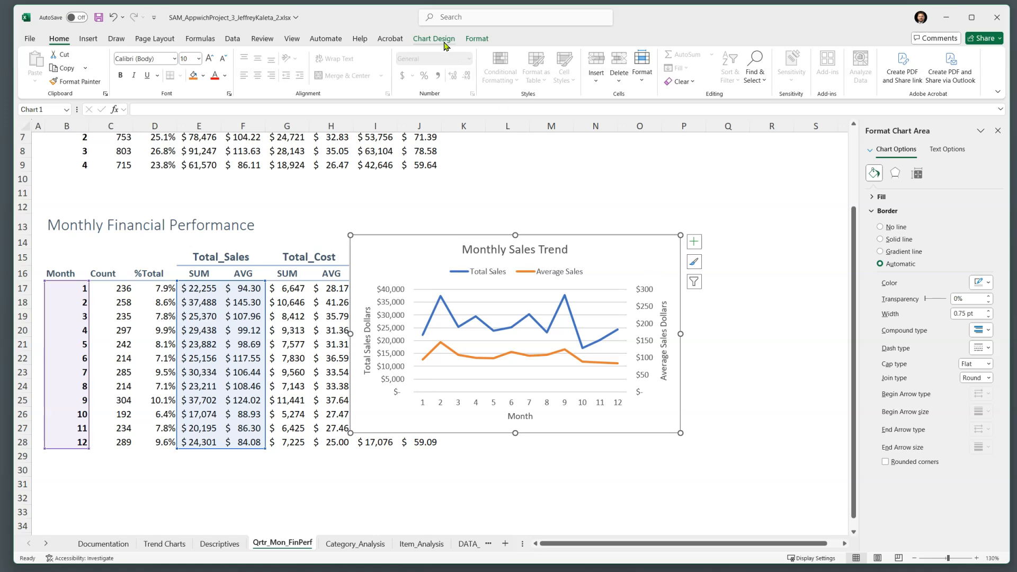
pyautogui.click(476, 39)
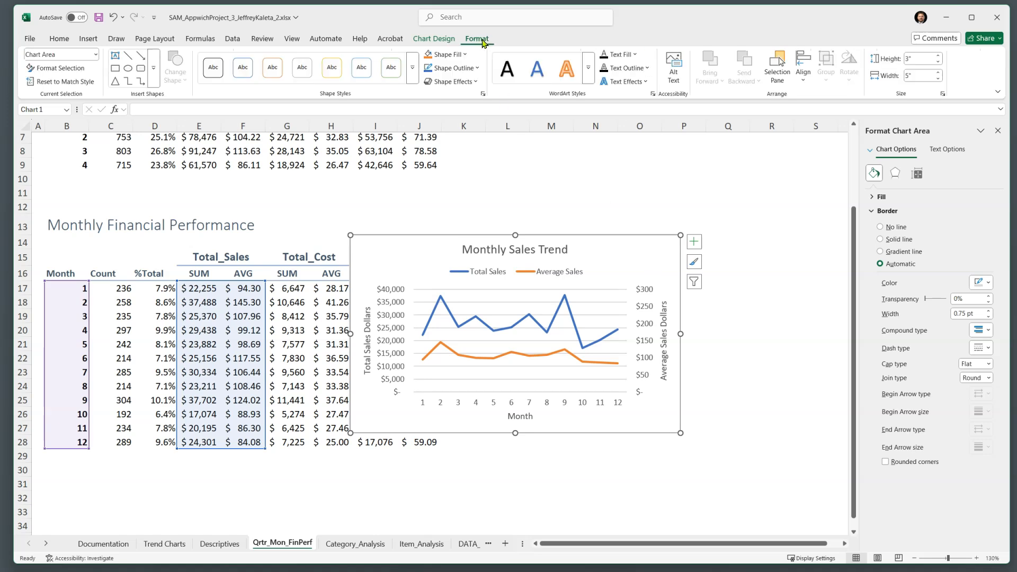
pyautogui.click(478, 68)
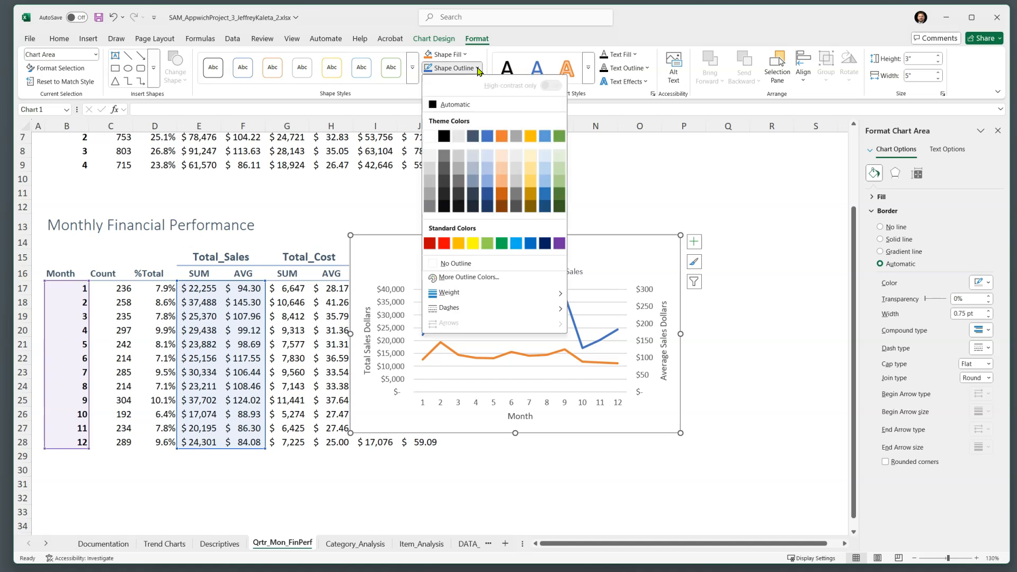
pyautogui.click(445, 139)
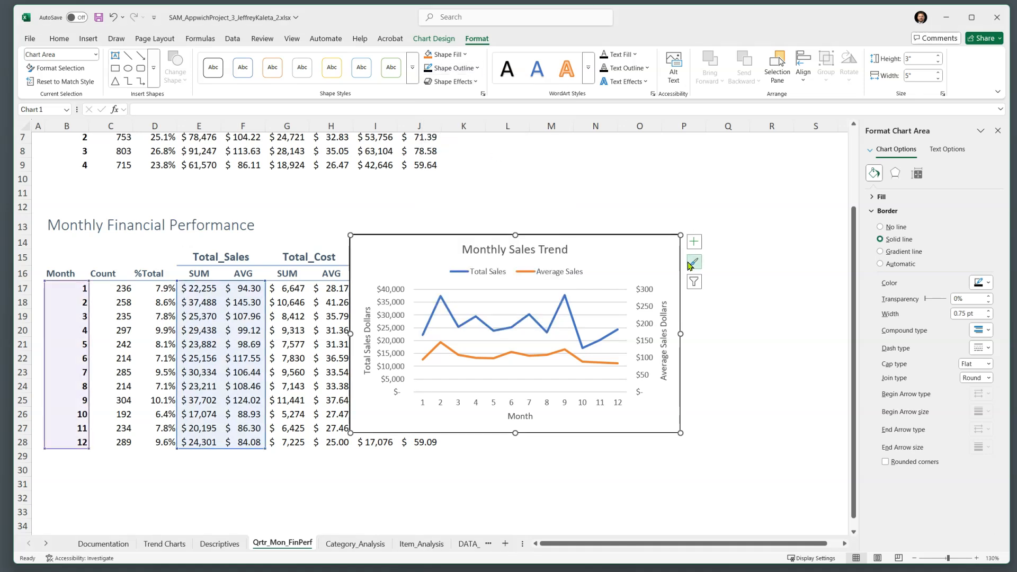
# Move the Monthly Sales Trend chart to the Trend Charts worksheet as an embedded object.
pyautogui.click(617, 205)
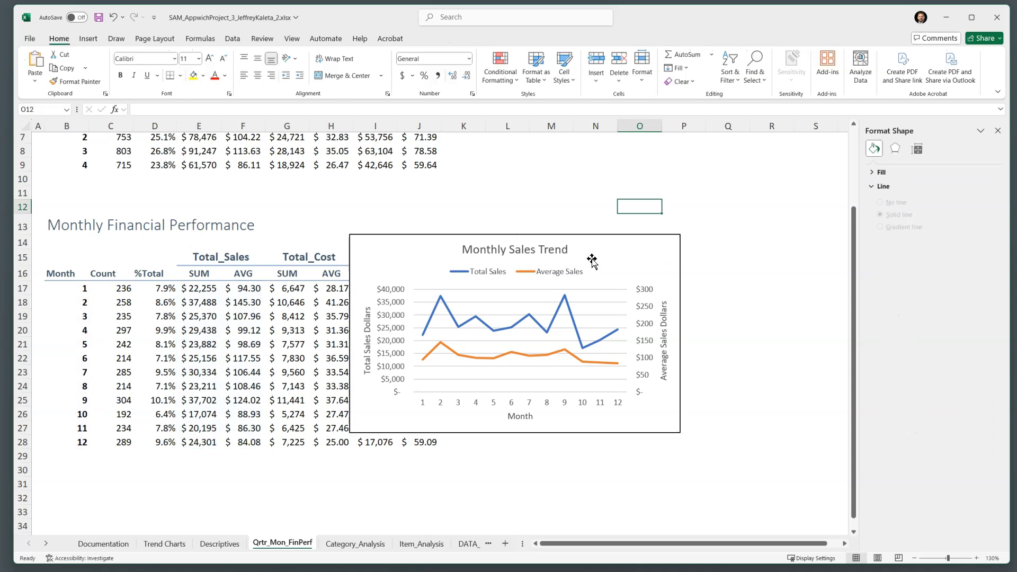
pyautogui.click(626, 255)
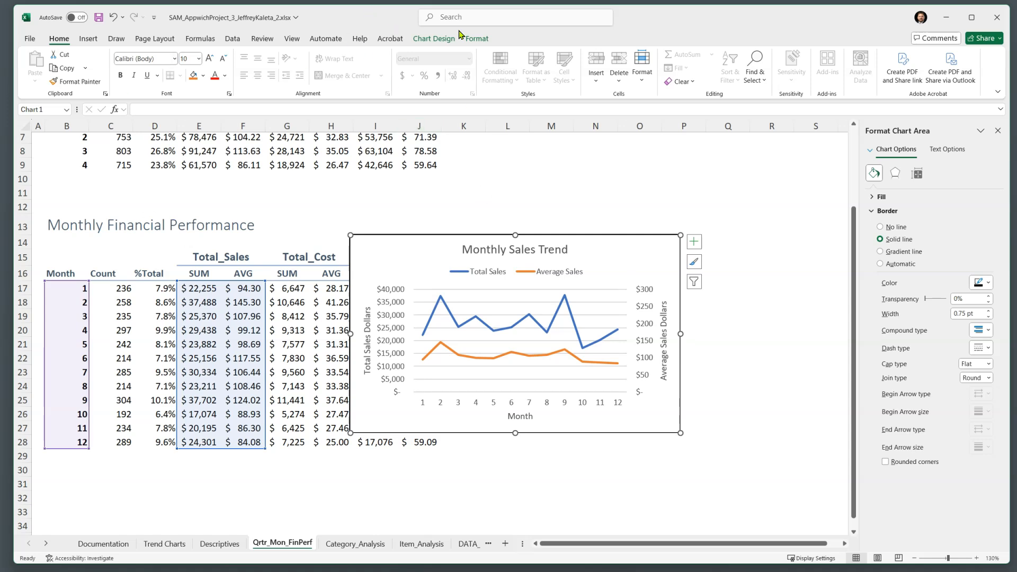
pyautogui.click(434, 40)
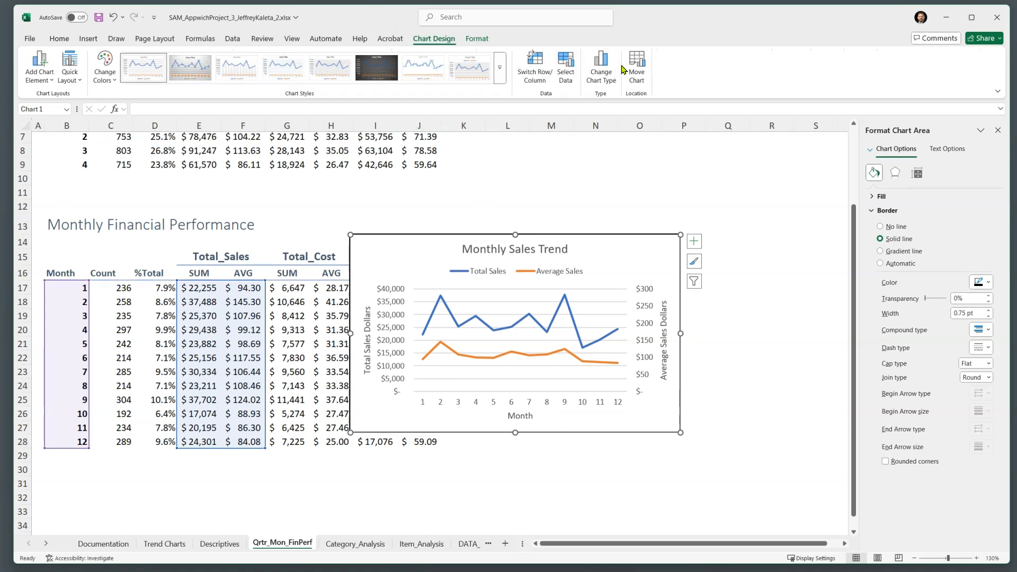
pyautogui.click(637, 71)
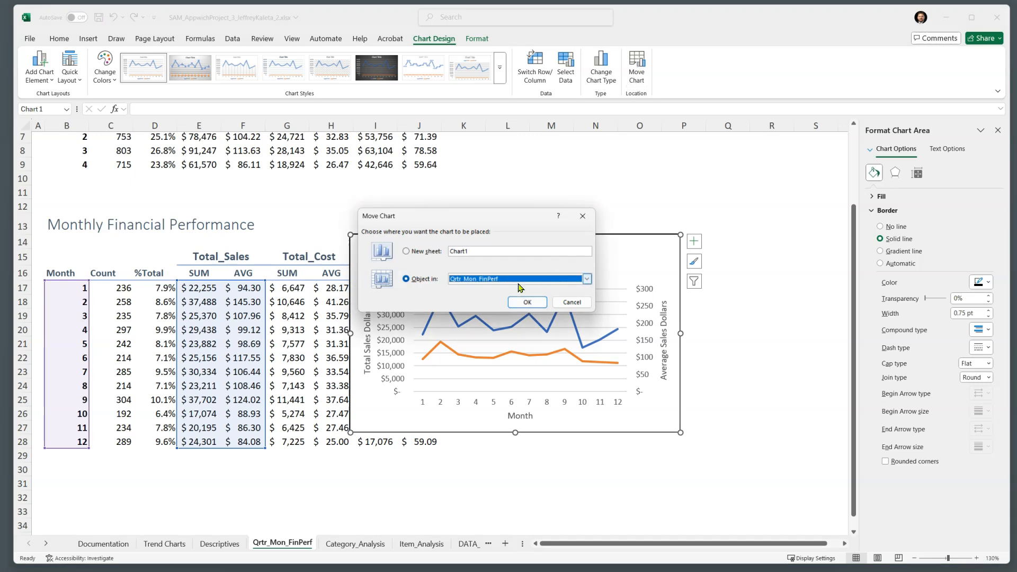
pyautogui.click(585, 279)
pyautogui.click(512, 300)
pyautogui.click(527, 303)
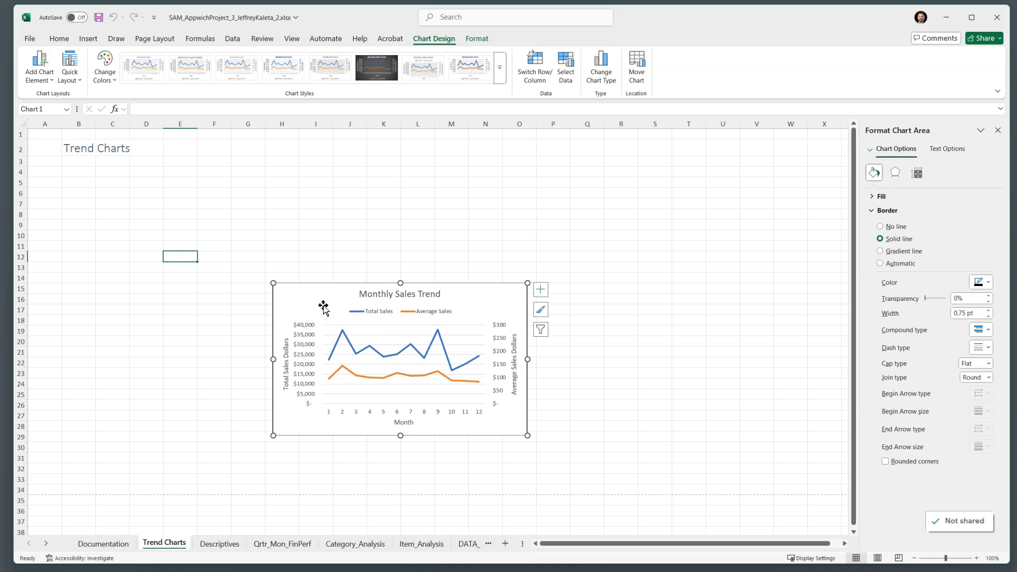
# Position the Monthly Sales Trend chart's upper-left corner at cell B4 and widen it to fill columns B through I.
pyautogui.moveTo(325, 302); pyautogui.dragTo(160, 183)
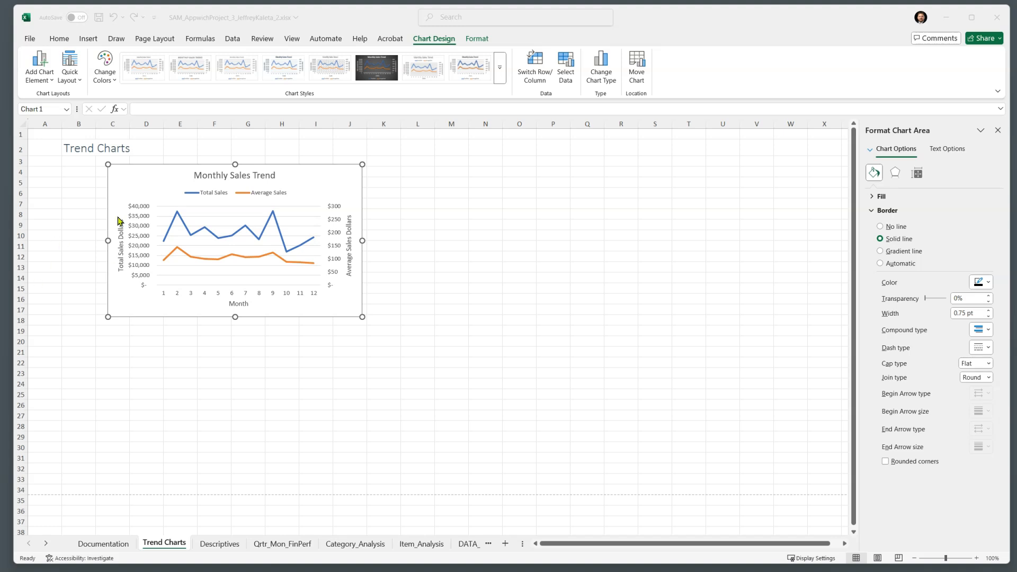
pyautogui.click(137, 178)
pyautogui.moveTo(137, 178); pyautogui.dragTo(94, 188)
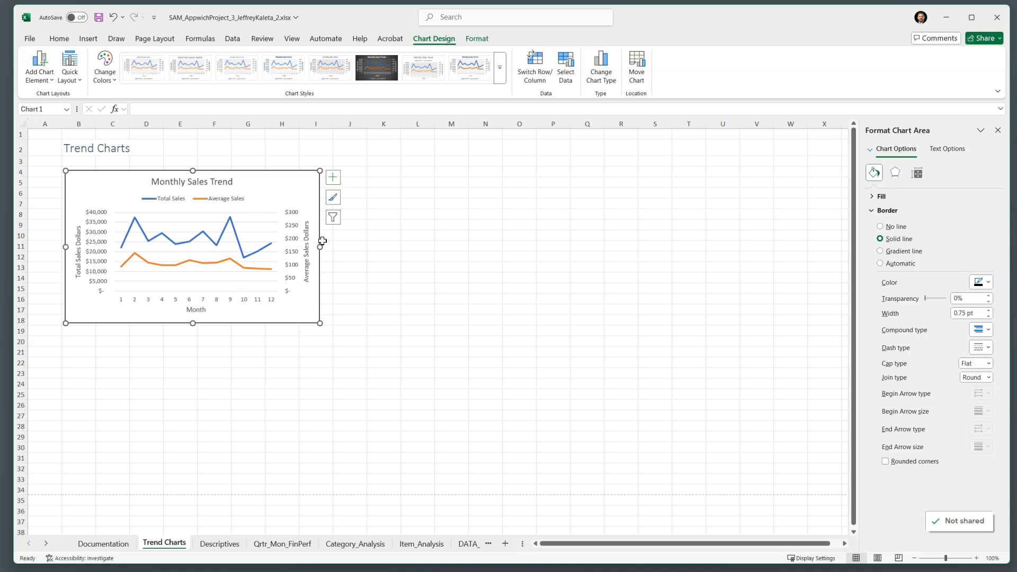
pyautogui.moveTo(320, 247); pyautogui.dragTo(329, 247)
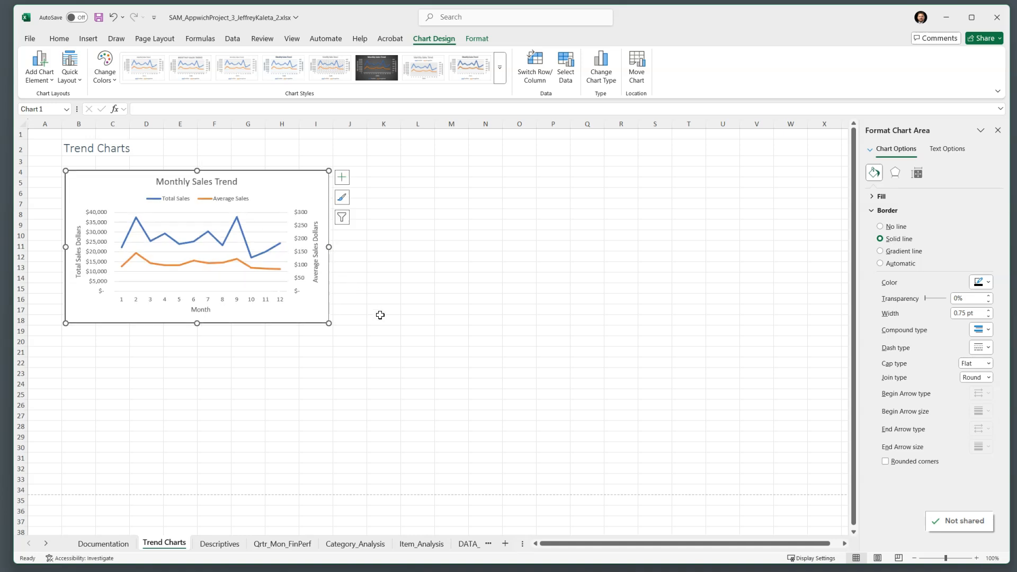
pyautogui.click(381, 315)
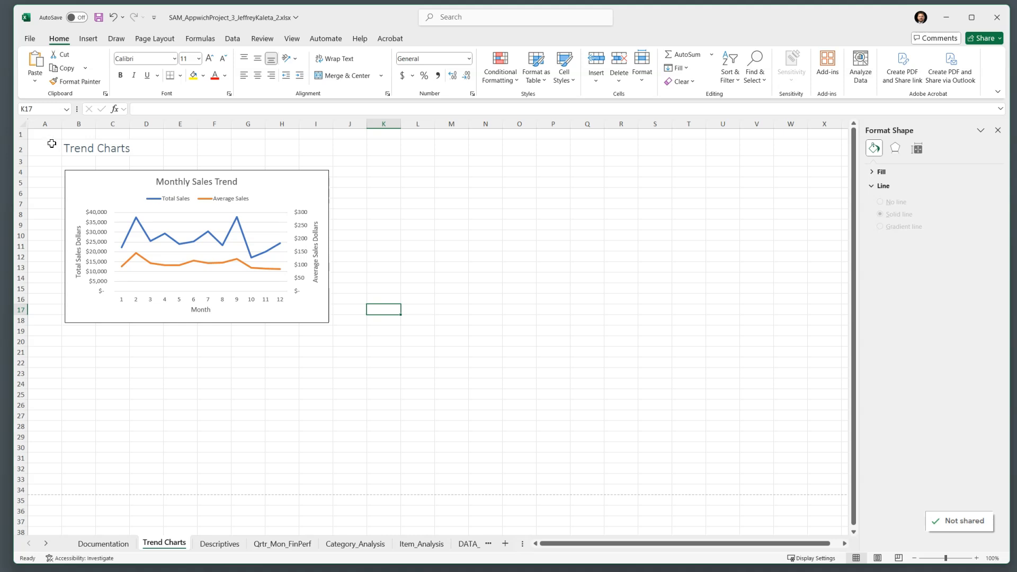
# Set the width of columns A and J on the Trend Charts worksheet to 2.
pyautogui.click(45, 123)
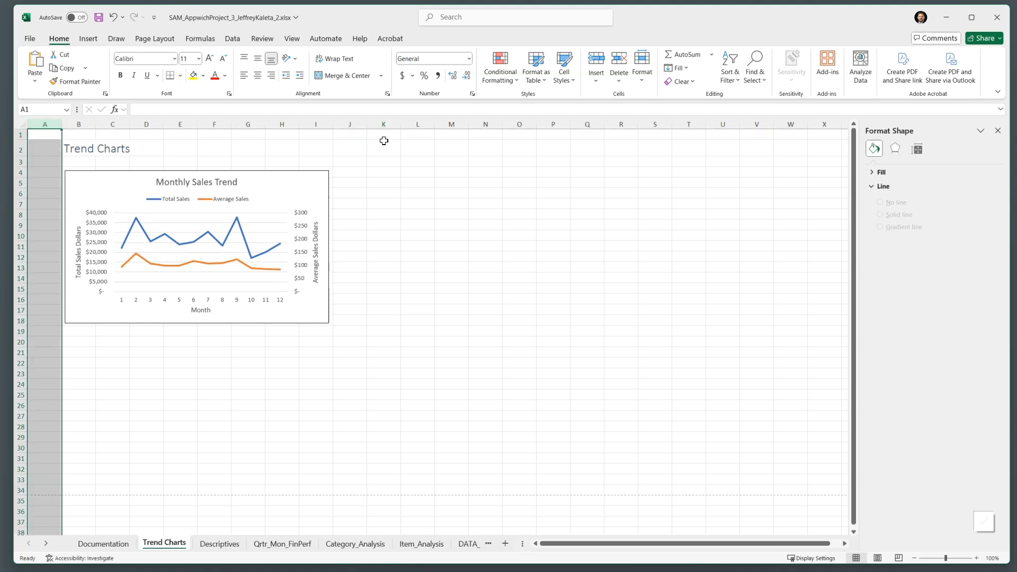
pyautogui.click(350, 124)
pyautogui.rightClick(350, 124)
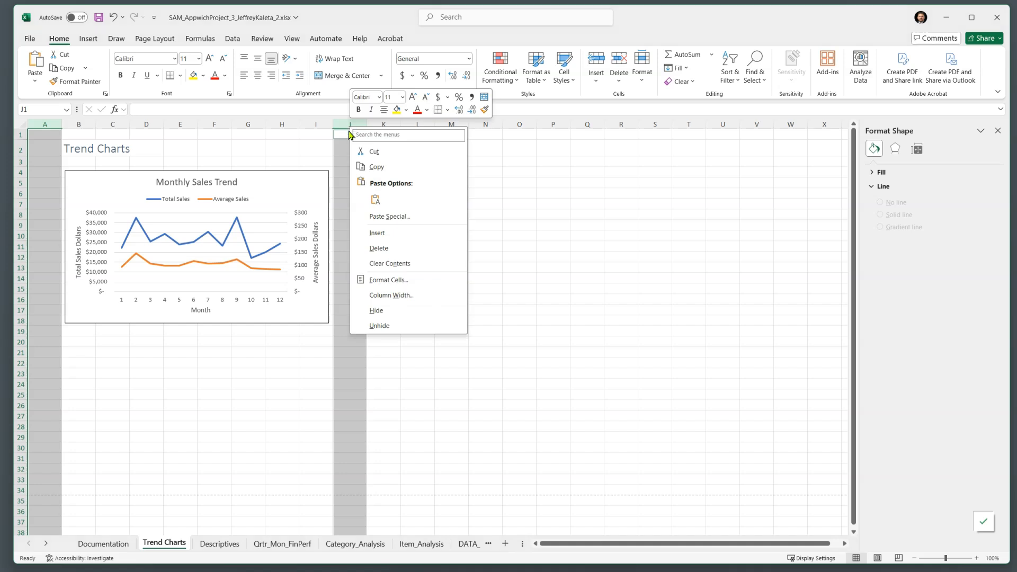
pyautogui.click(384, 296)
pyautogui.write('2')
pyautogui.press('Return')
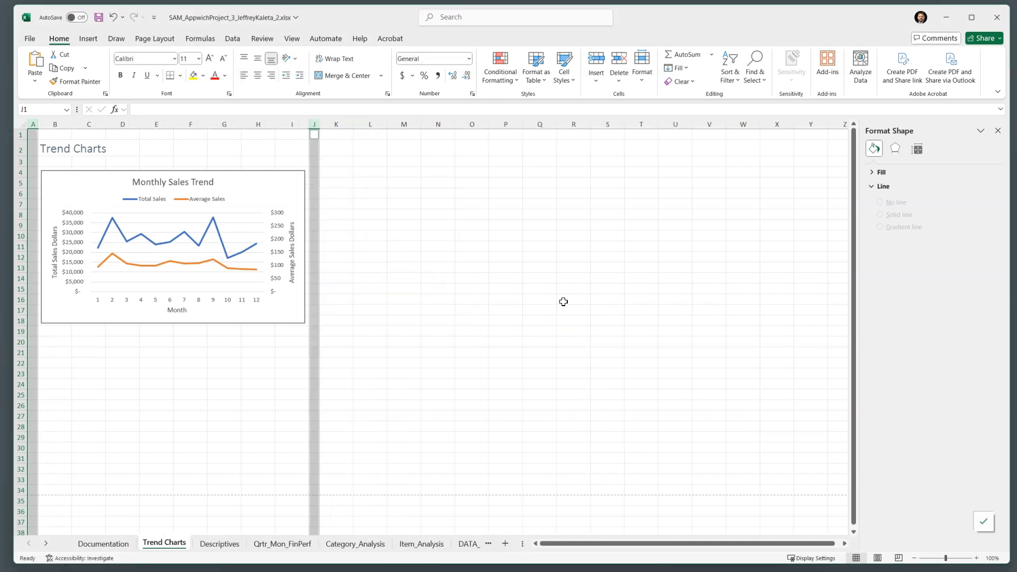
pyautogui.click(403, 318)
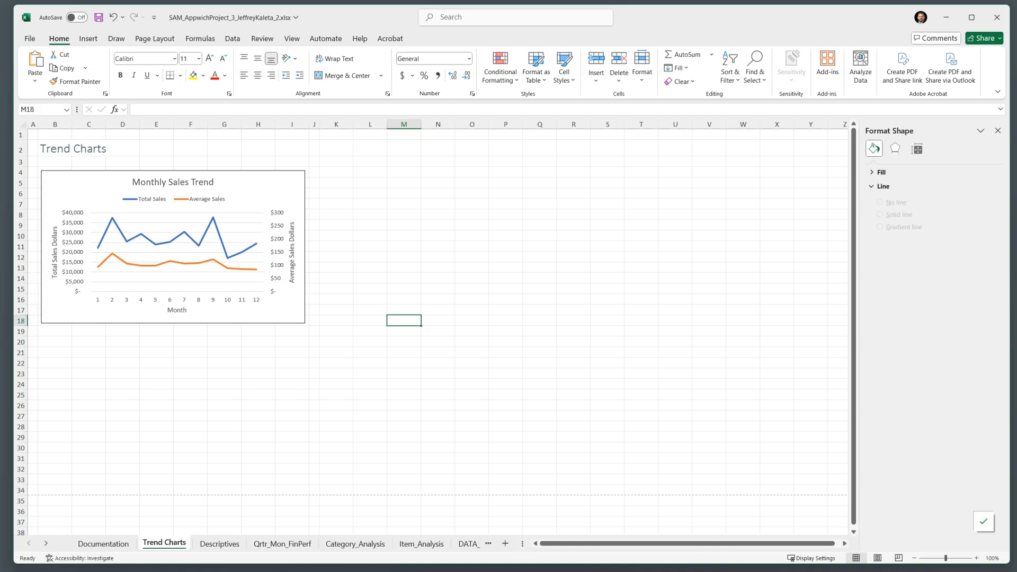
# On the Item_Analysis worksheet, insert a 2-D clustered column chart from descriptions B6:B20 and the total profit SUM and AVG values J6:K20.
pyautogui.click(416, 544)
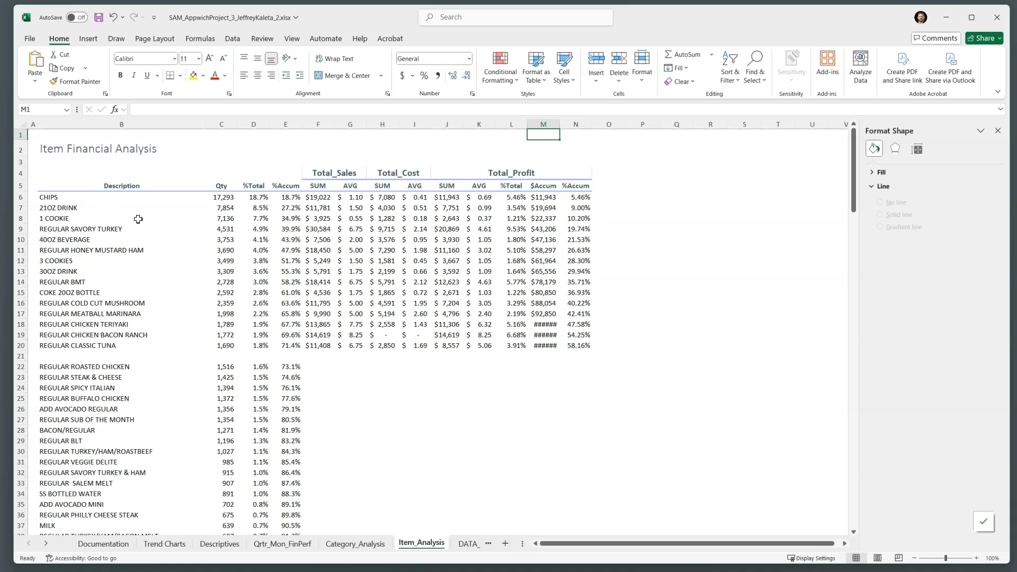
pyautogui.moveTo(138, 200); pyautogui.dragTo(130, 344)
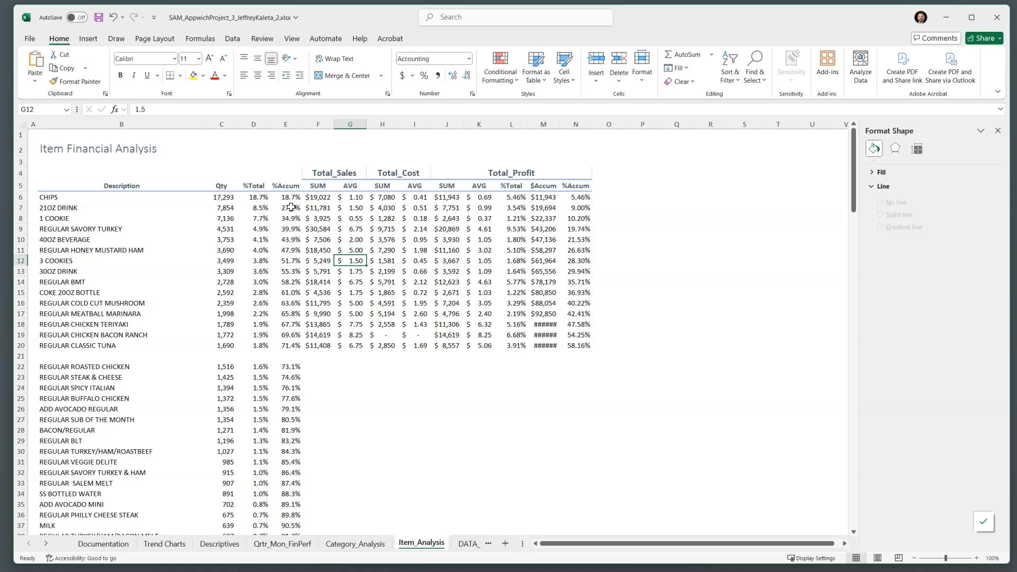
pyautogui.moveTo(289, 197); pyautogui.dragTo(284, 350)
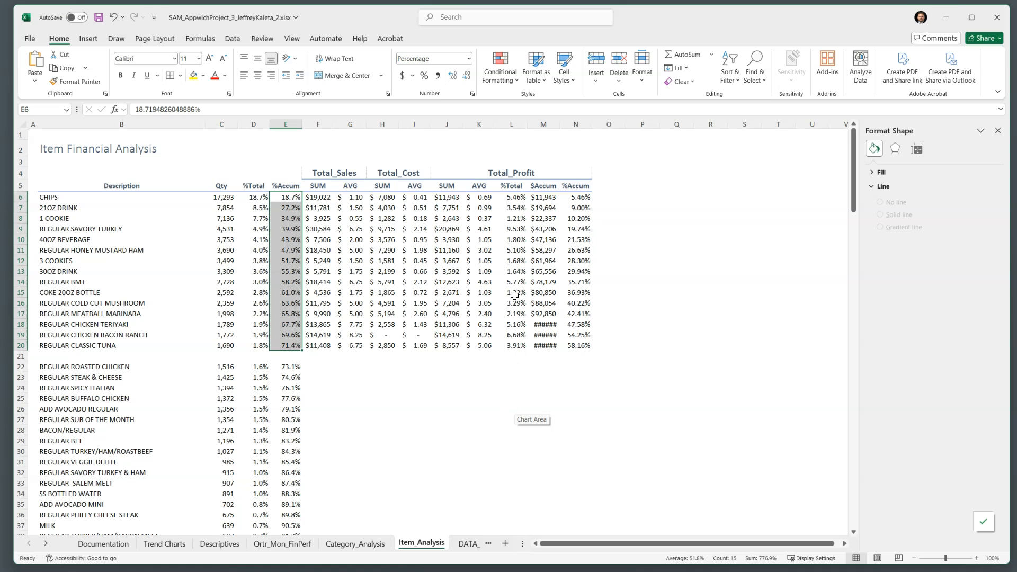
pyautogui.moveTo(439, 198); pyautogui.dragTo(441, 348)
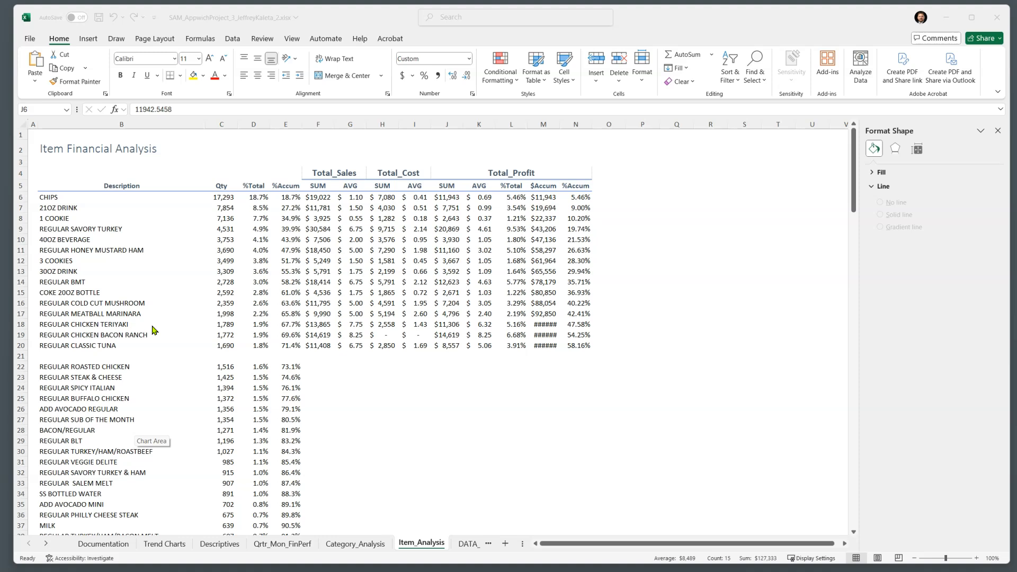
pyautogui.click(79, 191)
pyautogui.moveTo(77, 195); pyautogui.dragTo(104, 347)
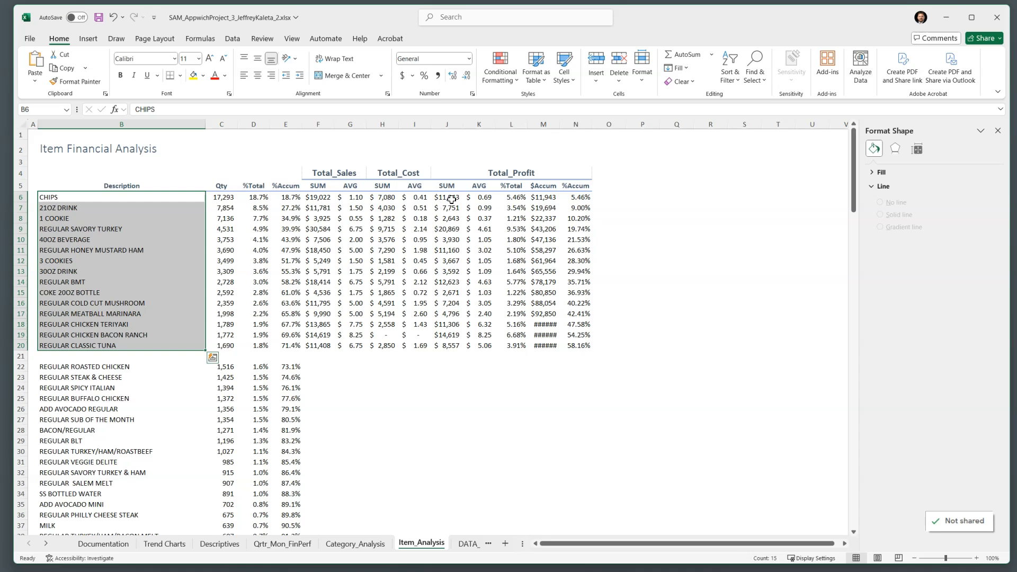
pyautogui.moveTo(451, 199); pyautogui.dragTo(472, 349)
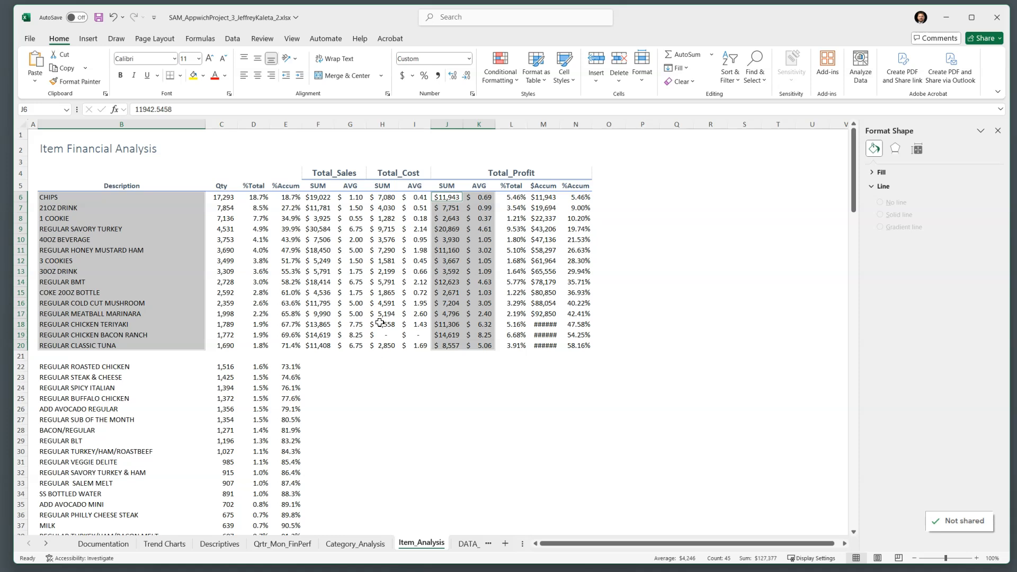
pyautogui.click(87, 42)
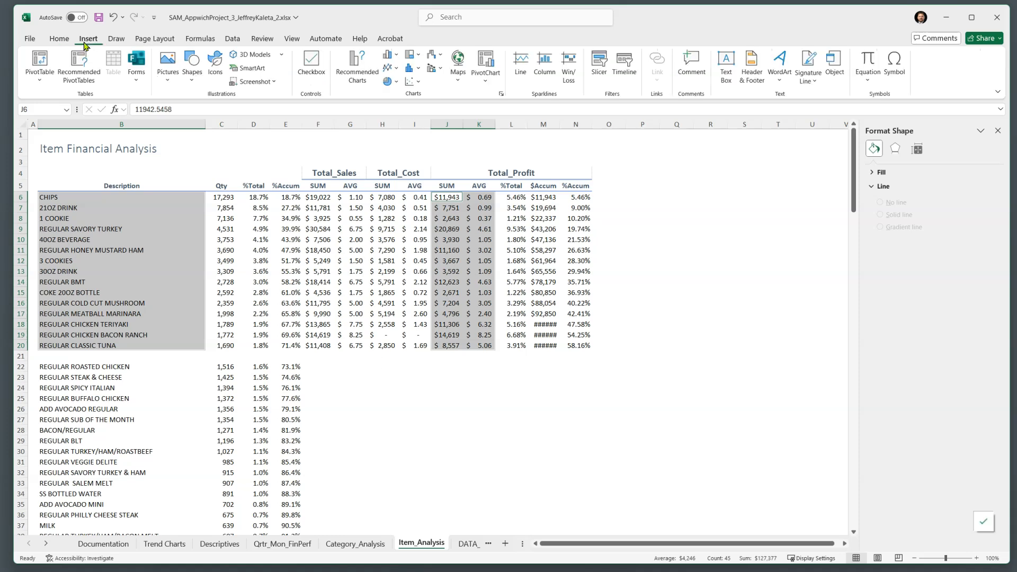
pyautogui.click(397, 57)
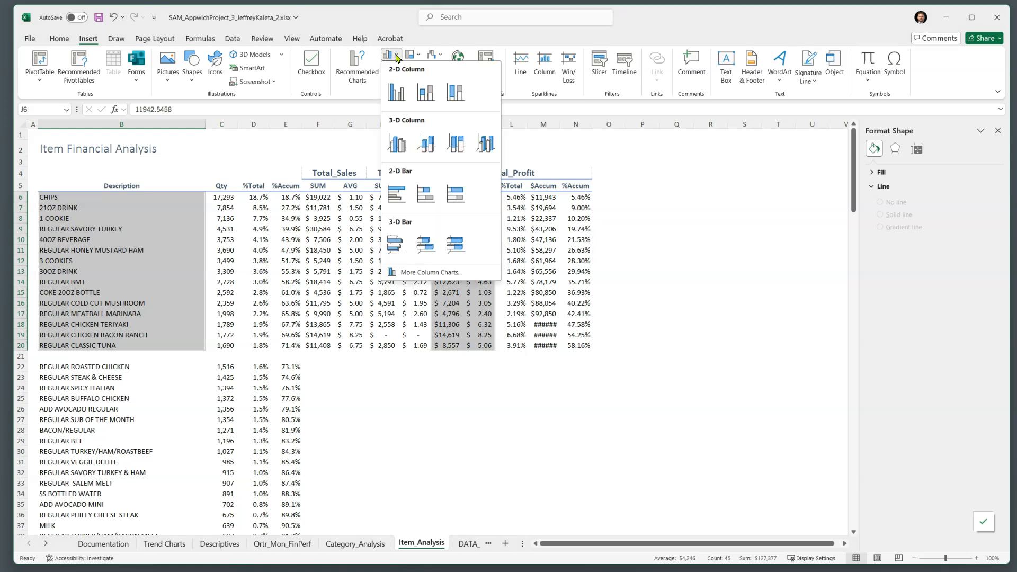
pyautogui.click(404, 102)
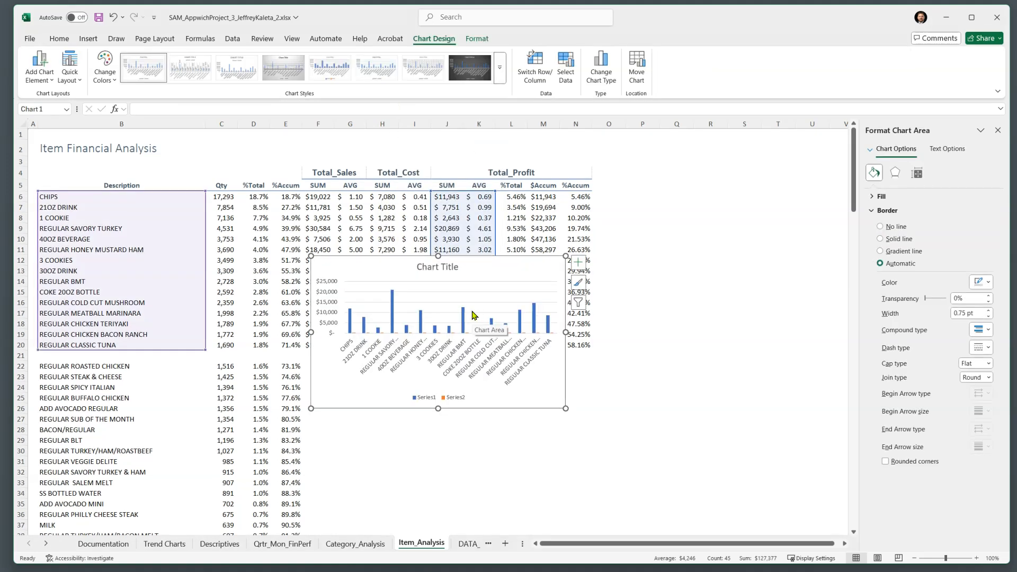
# Move the new item profit column chart up to about row 9 and enlarge it to reach about row 31.
pyautogui.moveTo(502, 268); pyautogui.dragTo(523, 242)
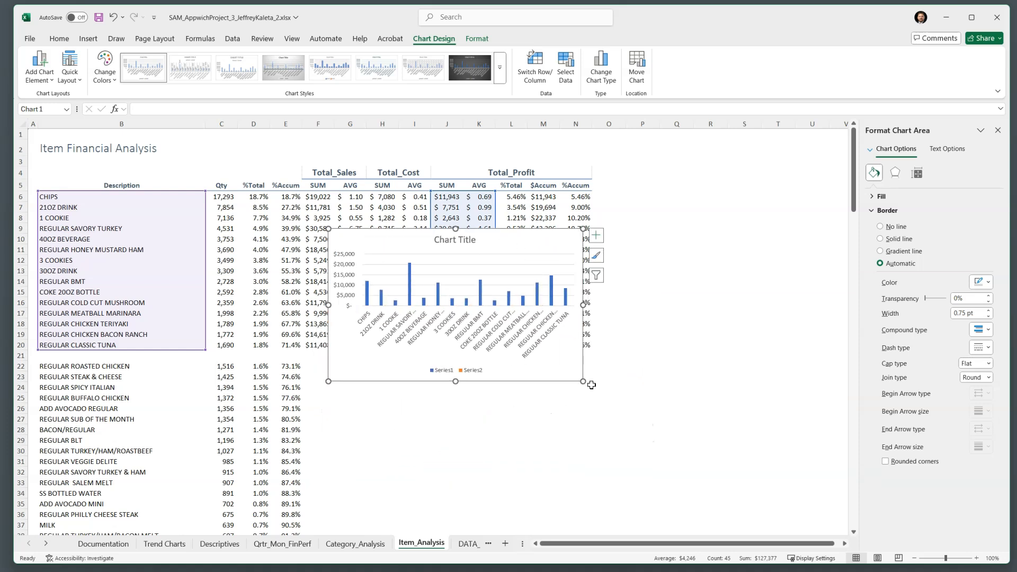
pyautogui.moveTo(584, 382); pyautogui.dragTo(680, 463)
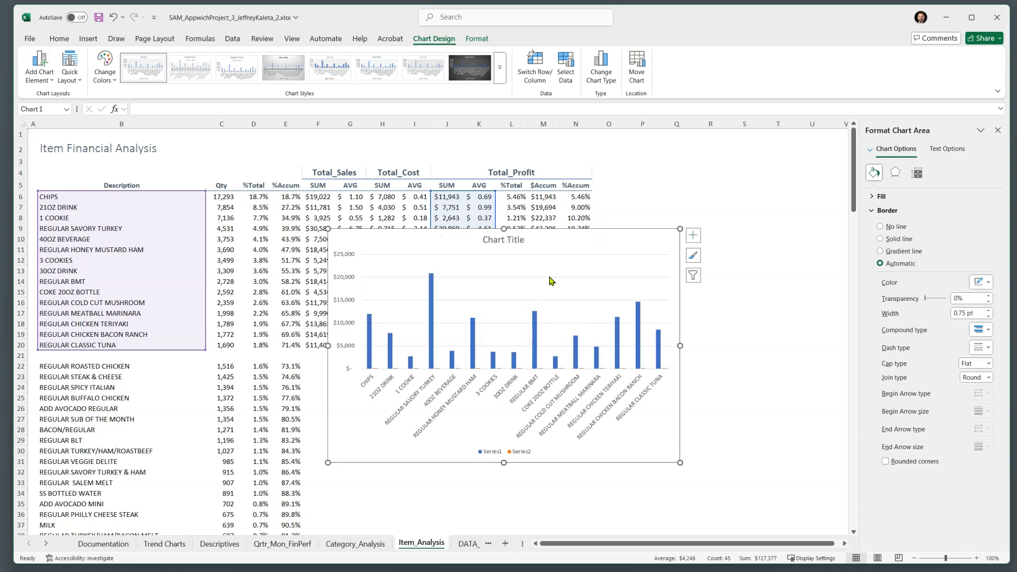
pyautogui.click(543, 373)
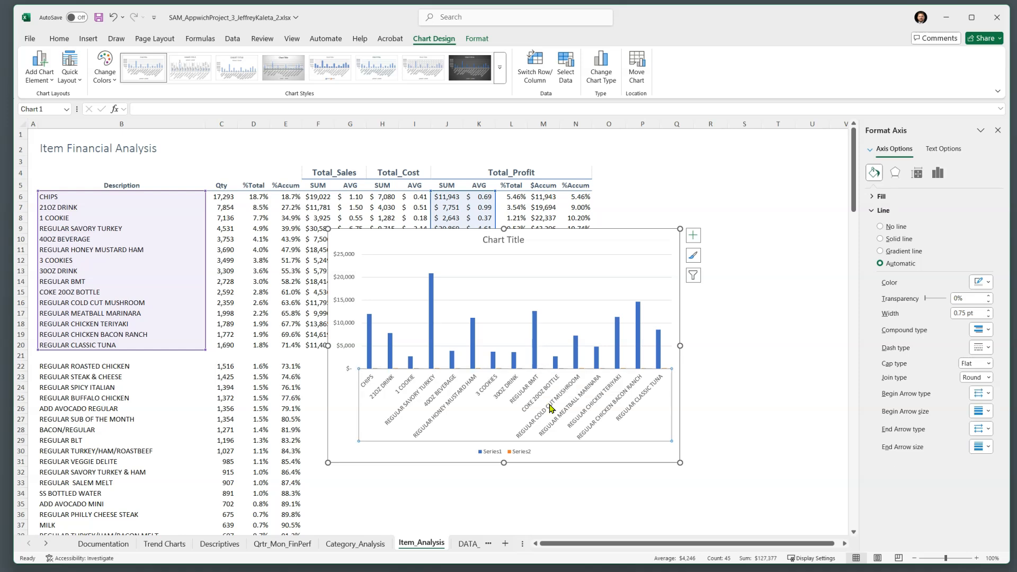
pyautogui.click(527, 452)
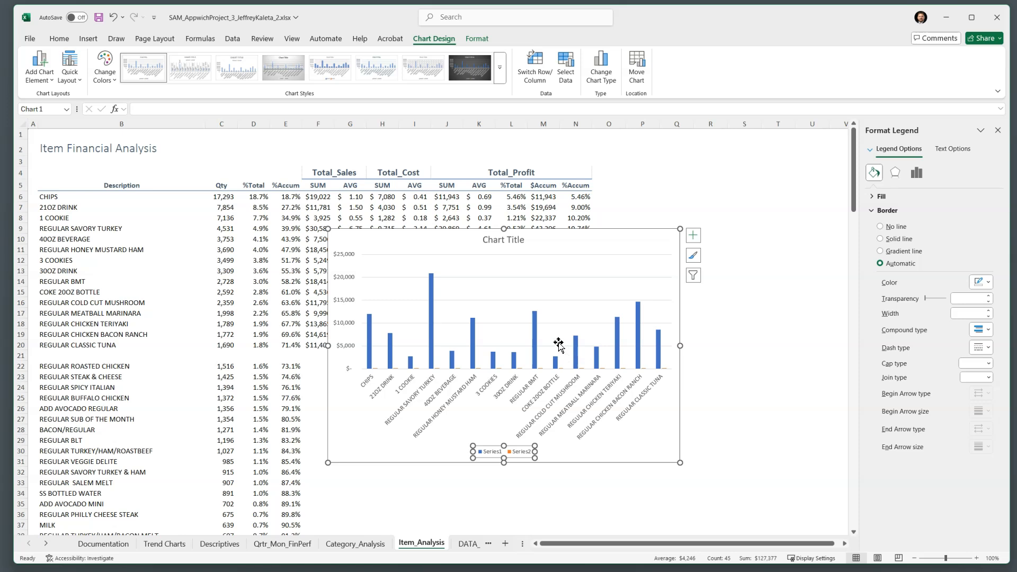
pyautogui.click(588, 243)
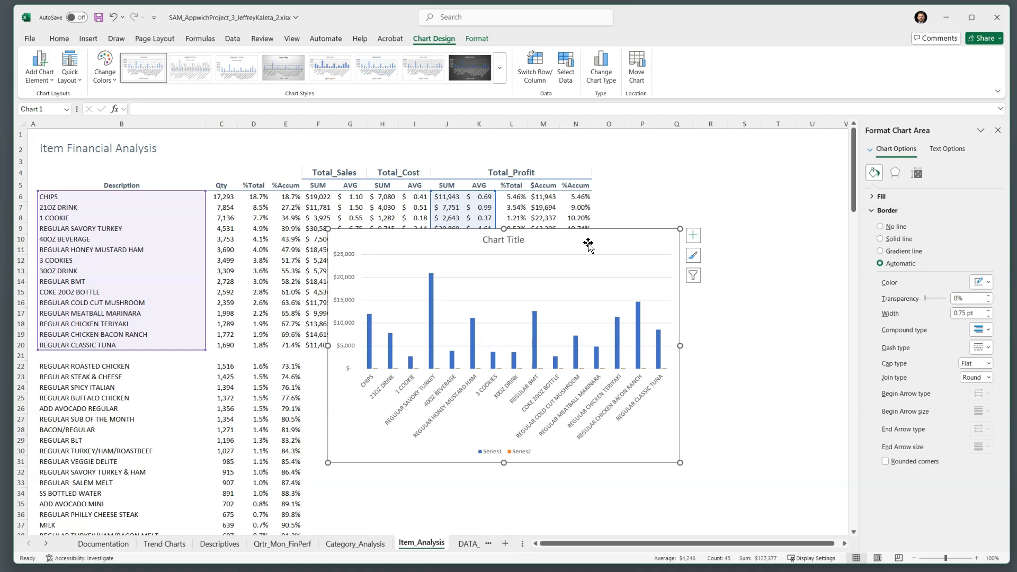
# Change the item profit chart to a custom combination, keeping Series1 as Clustered Column and setting Series2 to Line on the secondary axis.
pyautogui.click(598, 66)
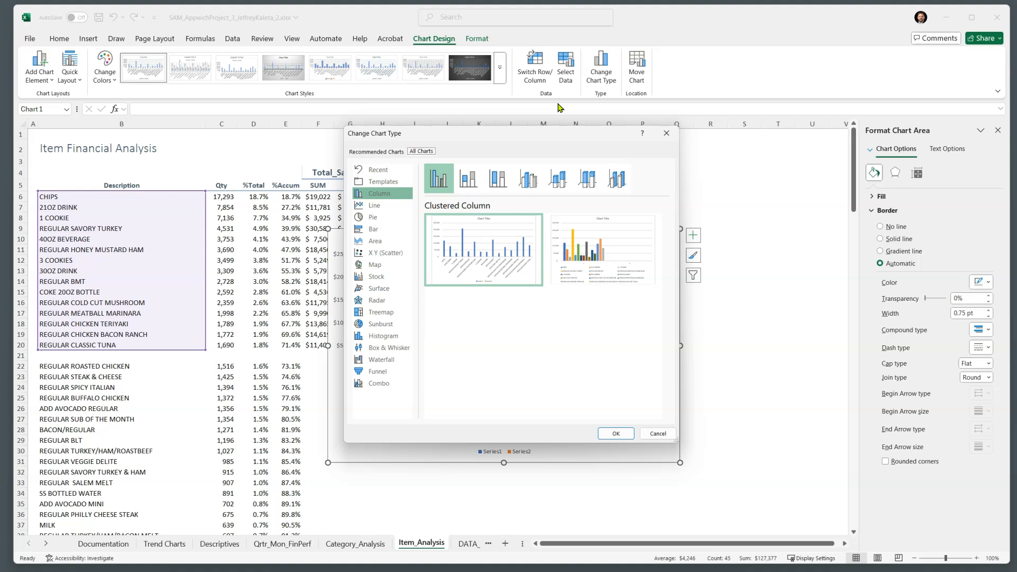
pyautogui.click(658, 434)
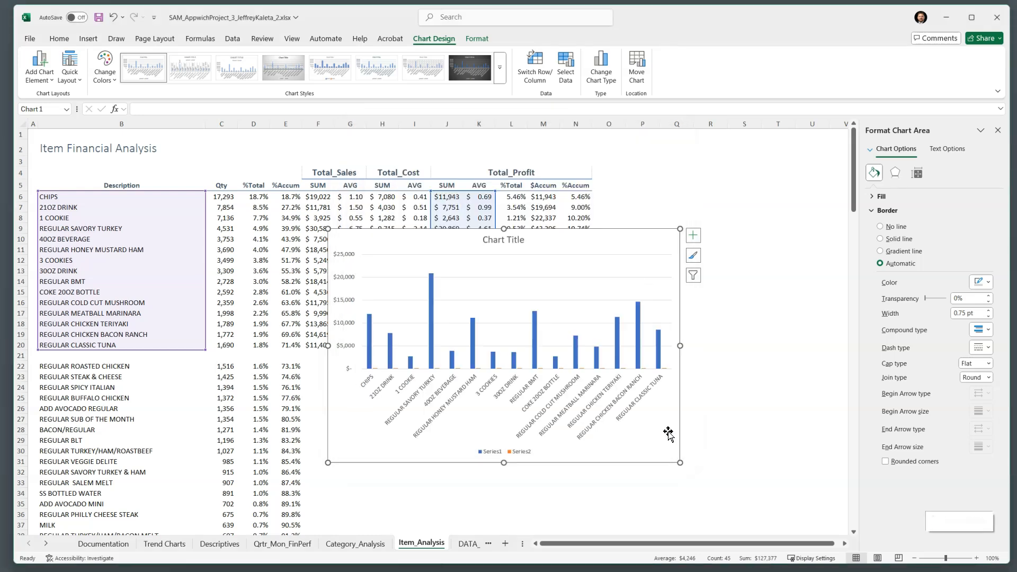
pyautogui.click(536, 345)
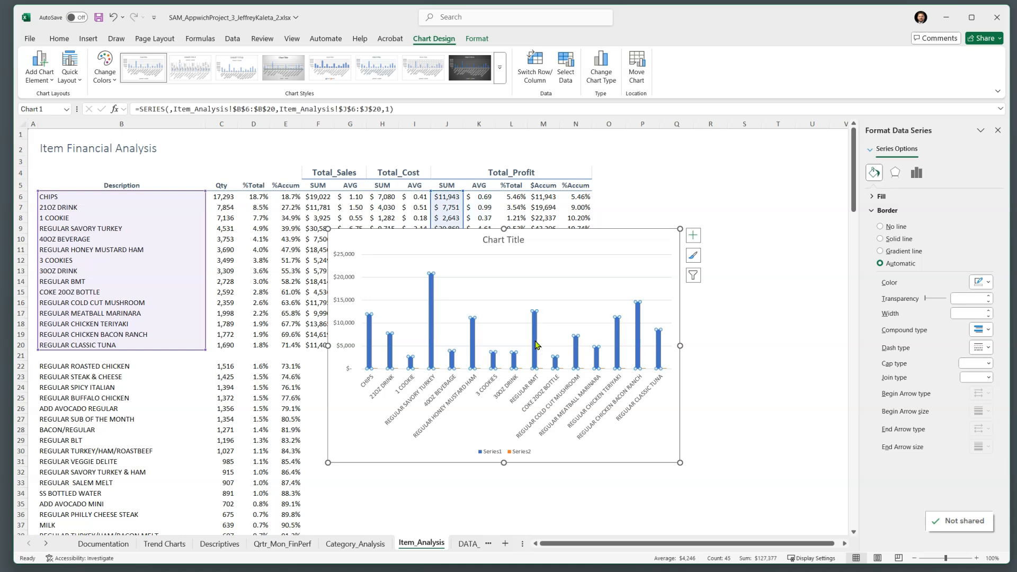
pyautogui.rightClick(536, 345)
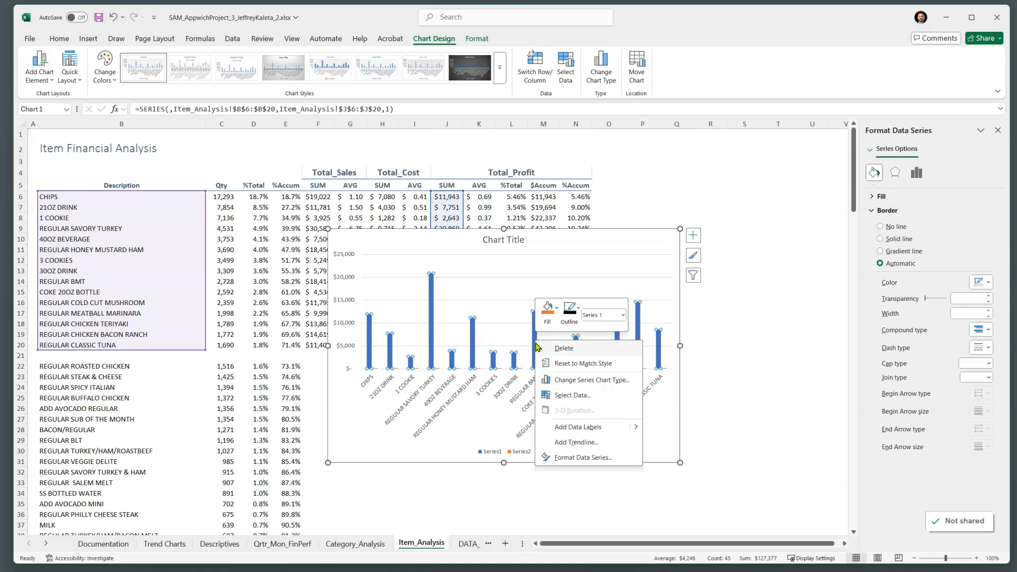
pyautogui.click(588, 383)
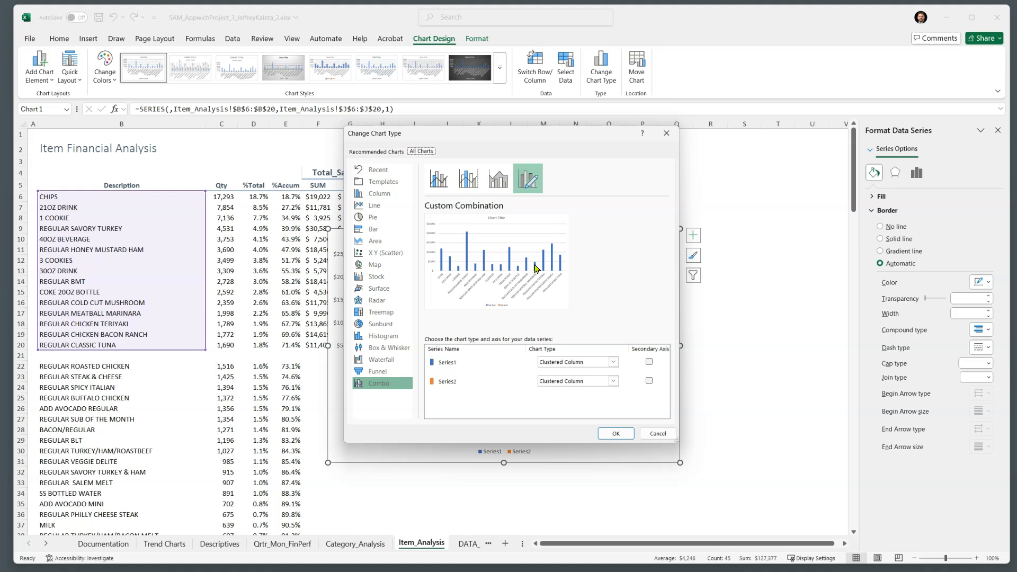
pyautogui.click(452, 366)
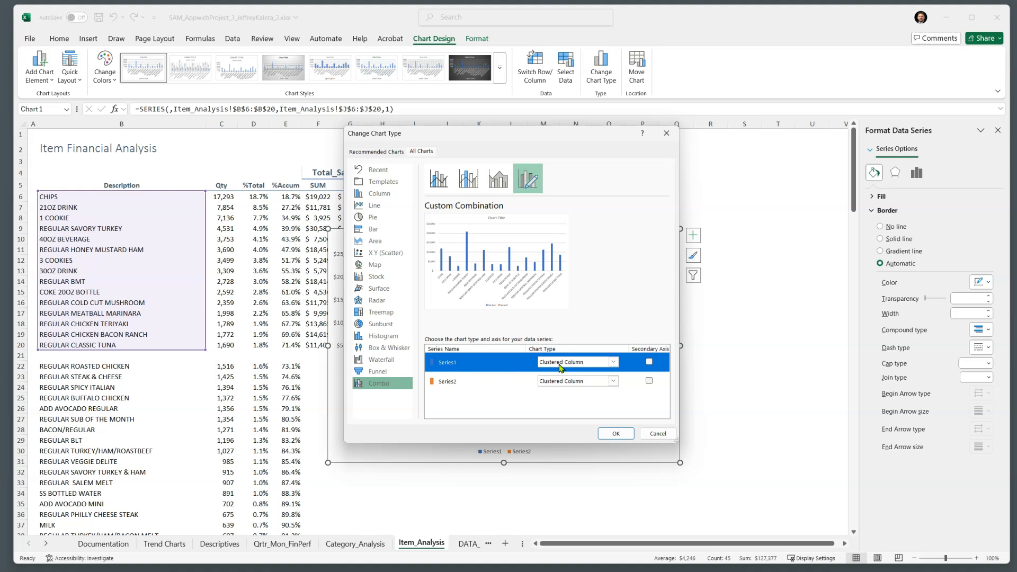
pyautogui.click(558, 381)
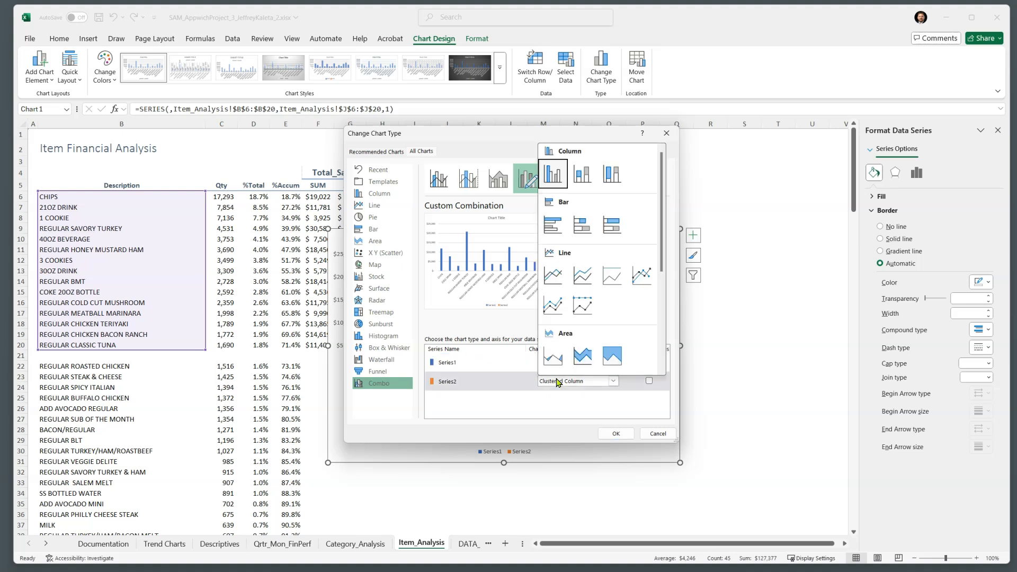
pyautogui.click(553, 279)
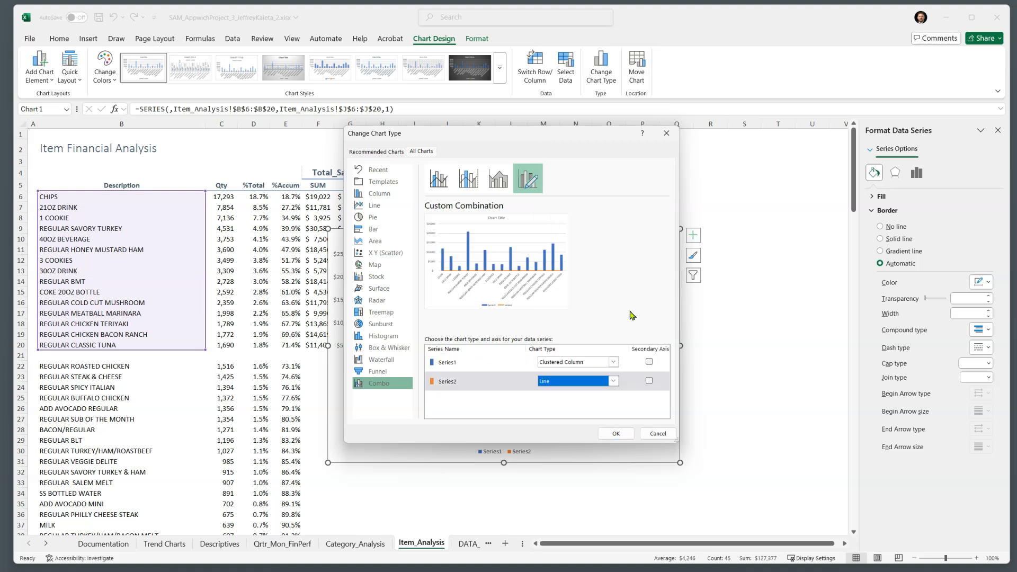
pyautogui.click(650, 382)
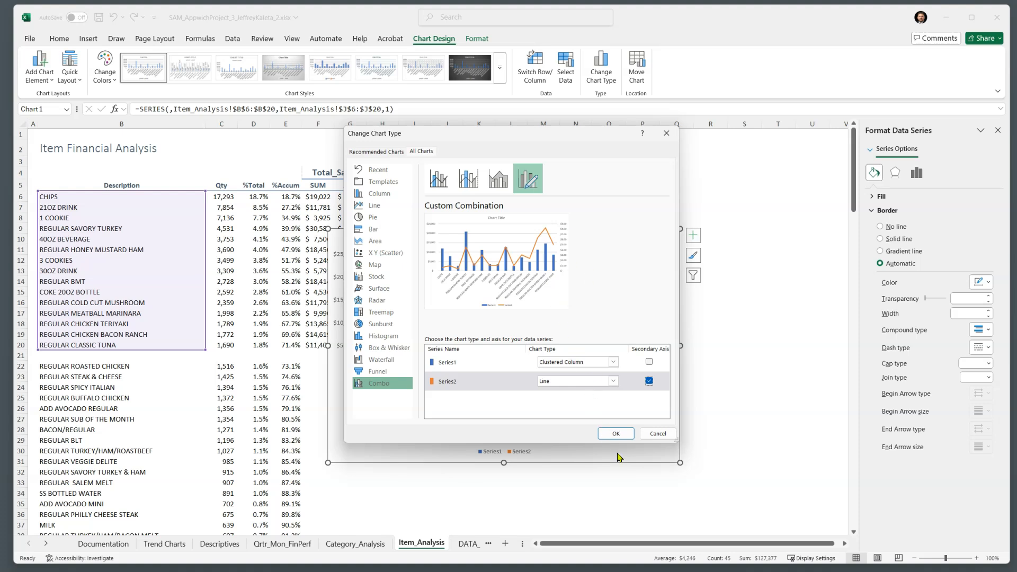
pyautogui.click(617, 433)
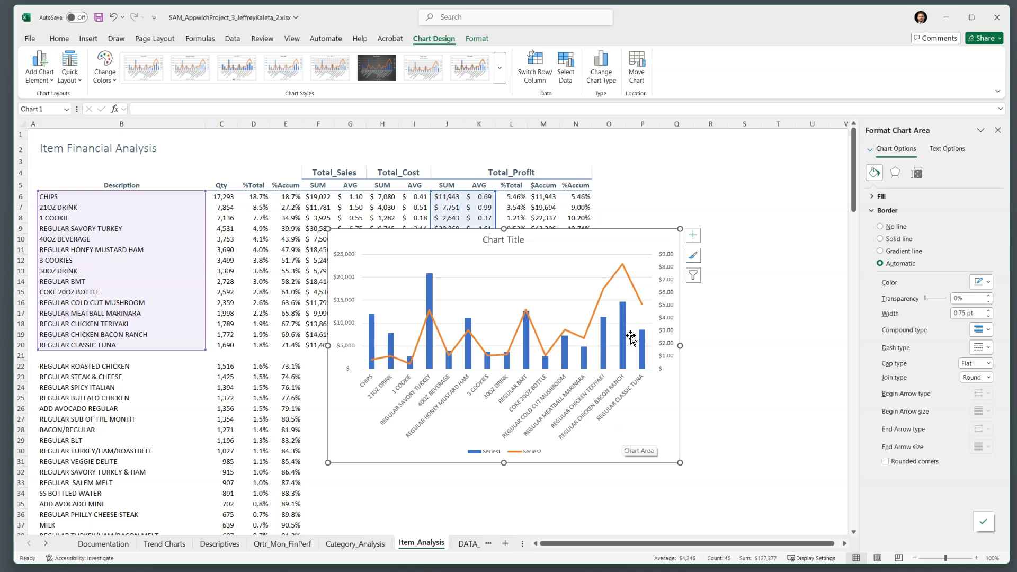
# Move the combo chart down to about row 11, clear of column E, and set Series2's values to %Accum cells E6:E20.
pyautogui.moveTo(595, 246); pyautogui.dragTo(659, 261)
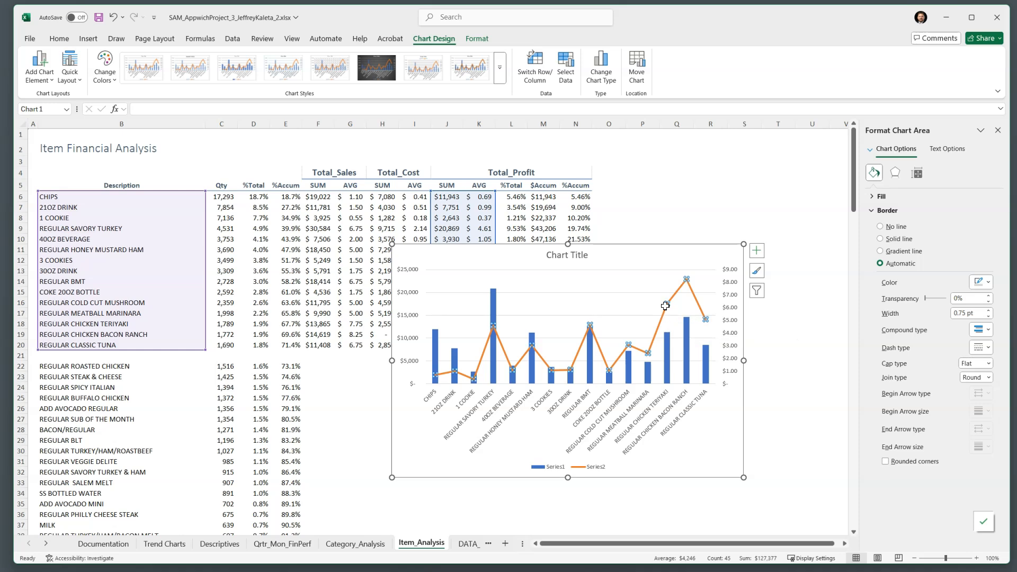
pyautogui.click(667, 309)
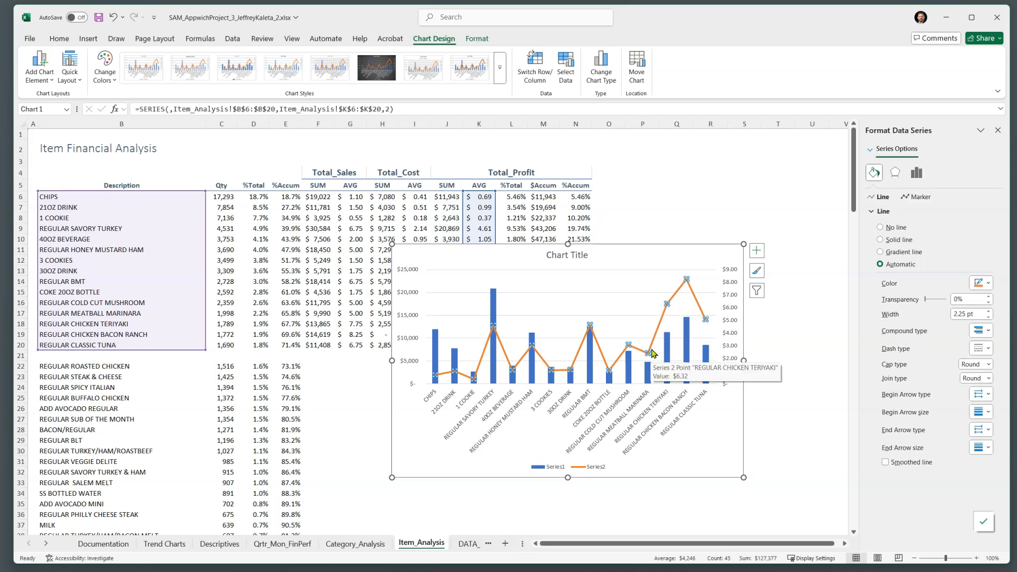
pyautogui.click(566, 68)
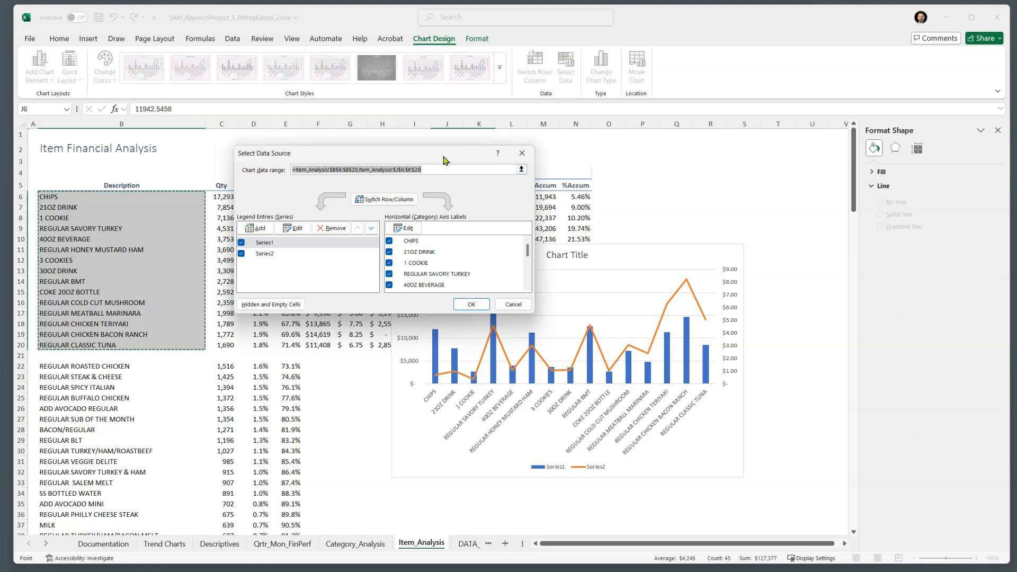
pyautogui.moveTo(444, 160); pyautogui.dragTo(622, 171)
pyautogui.click(459, 266)
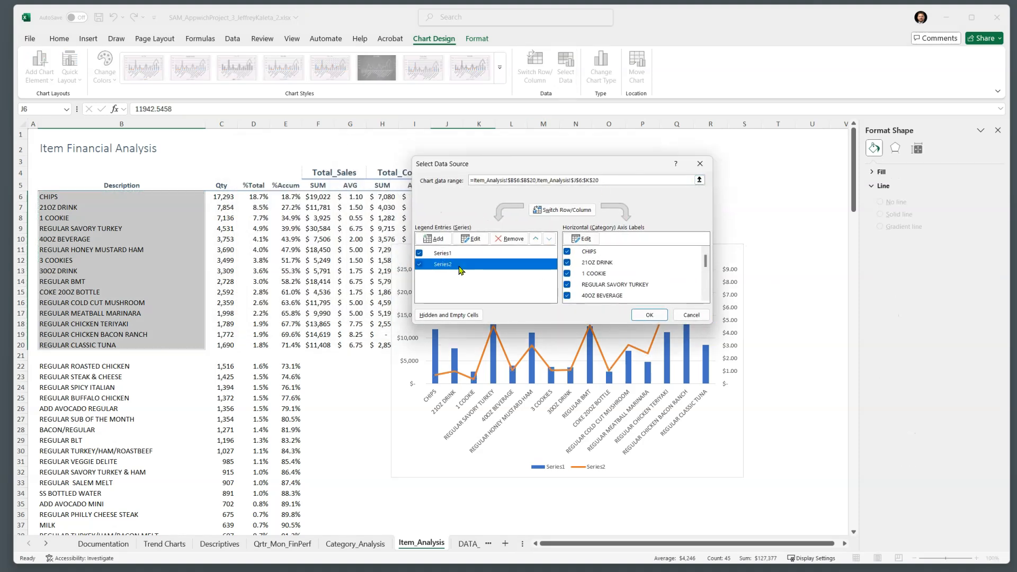
pyautogui.click(470, 238)
pyautogui.moveTo(381, 202); pyautogui.dragTo(614, 192)
pyautogui.click(619, 235)
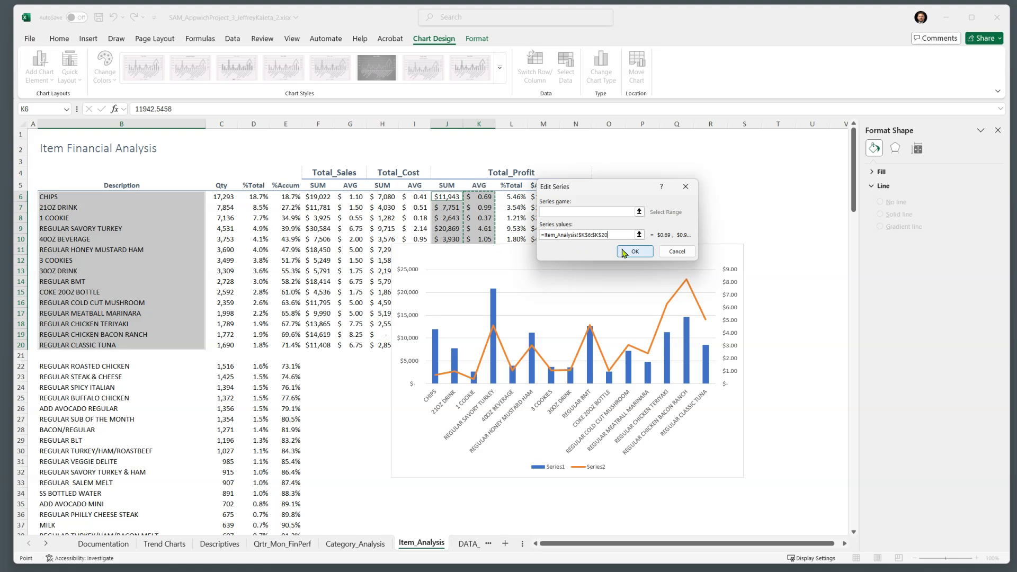
pyautogui.moveTo(626, 235); pyautogui.dragTo(521, 235)
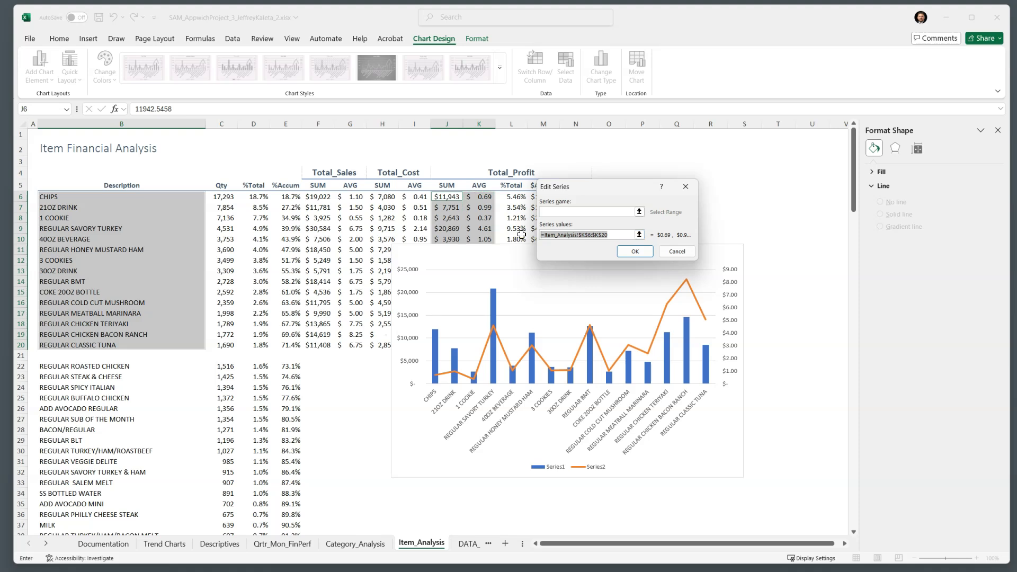
pyautogui.moveTo(292, 199); pyautogui.dragTo(293, 343)
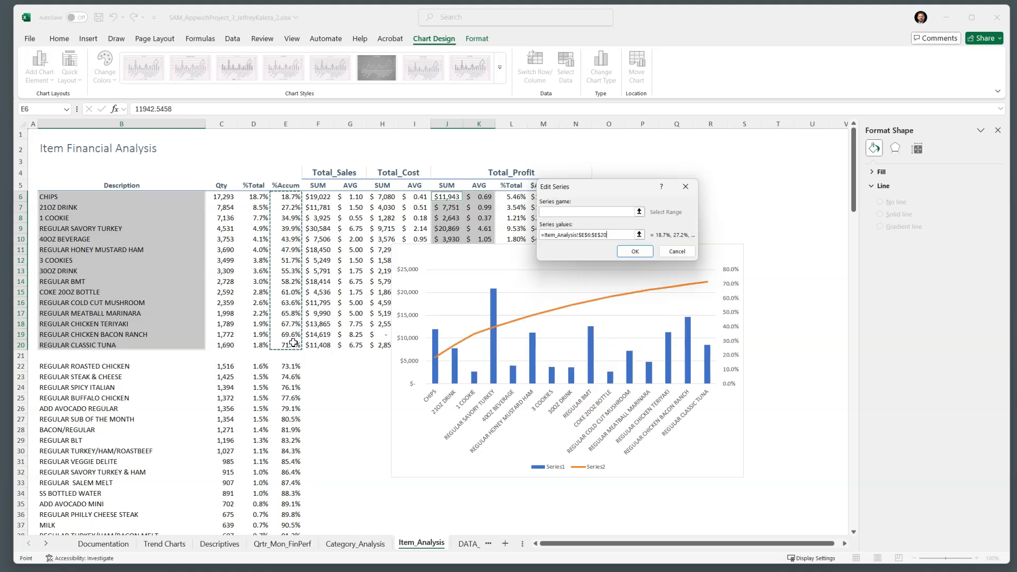
# Name the accumulated percentage line series "%Accum Items Sold".
pyautogui.click(605, 212)
pyautogui.click(599, 212)
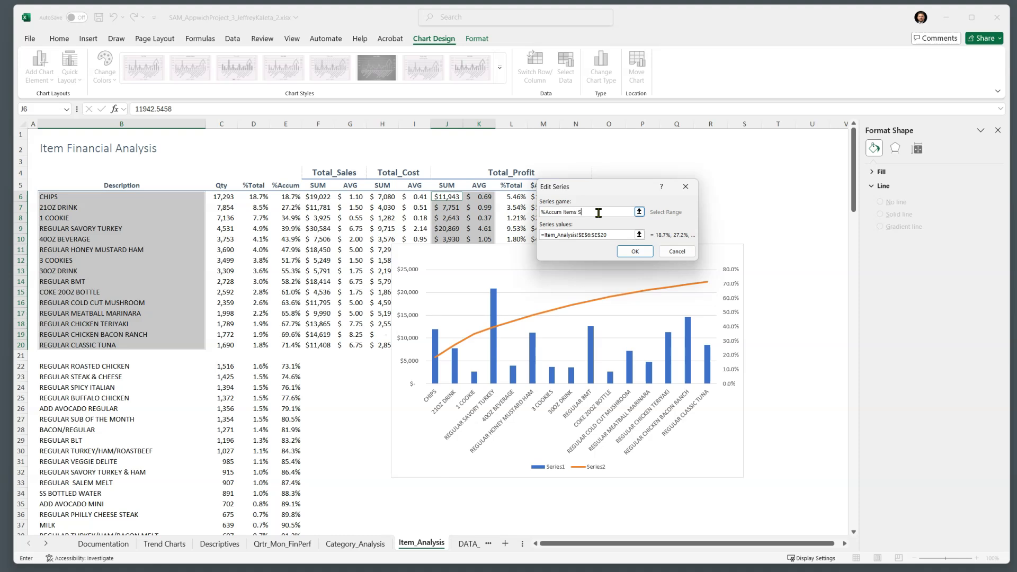
pyautogui.press('Return')
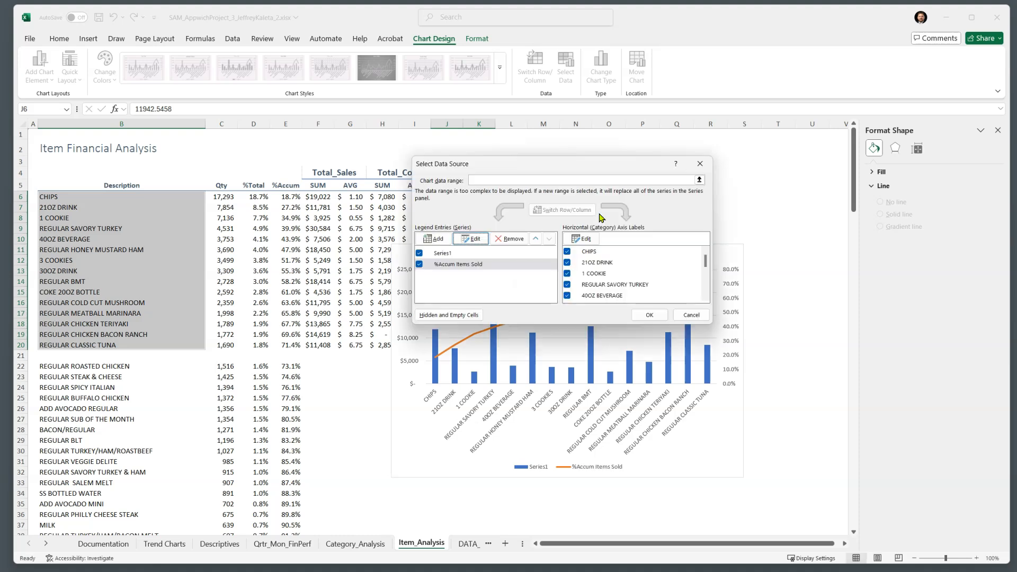
# Name the column series "Total Profit" and apply the chart's data source changes.
pyautogui.click(488, 253)
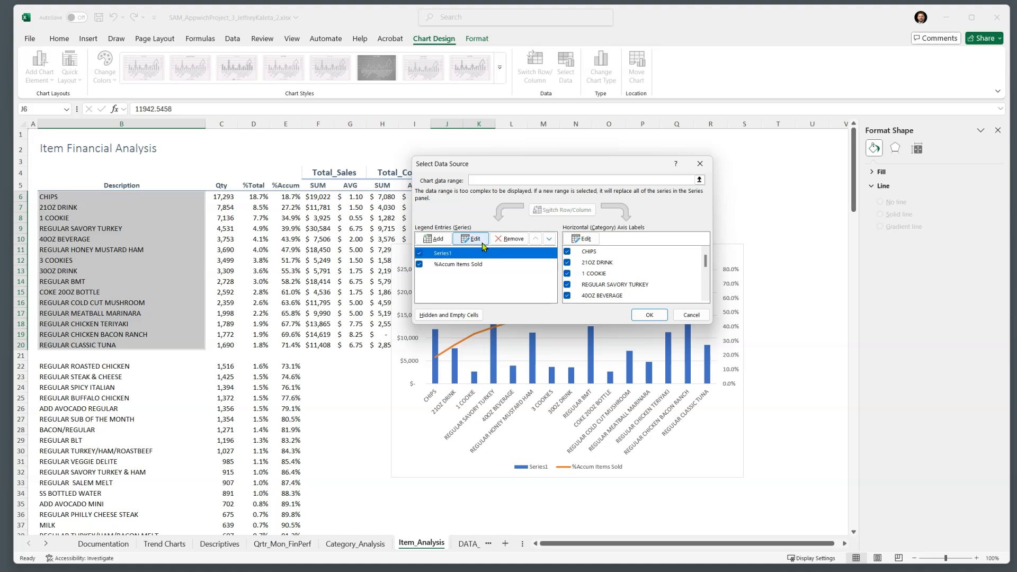
pyautogui.click(472, 239)
pyautogui.click(590, 212)
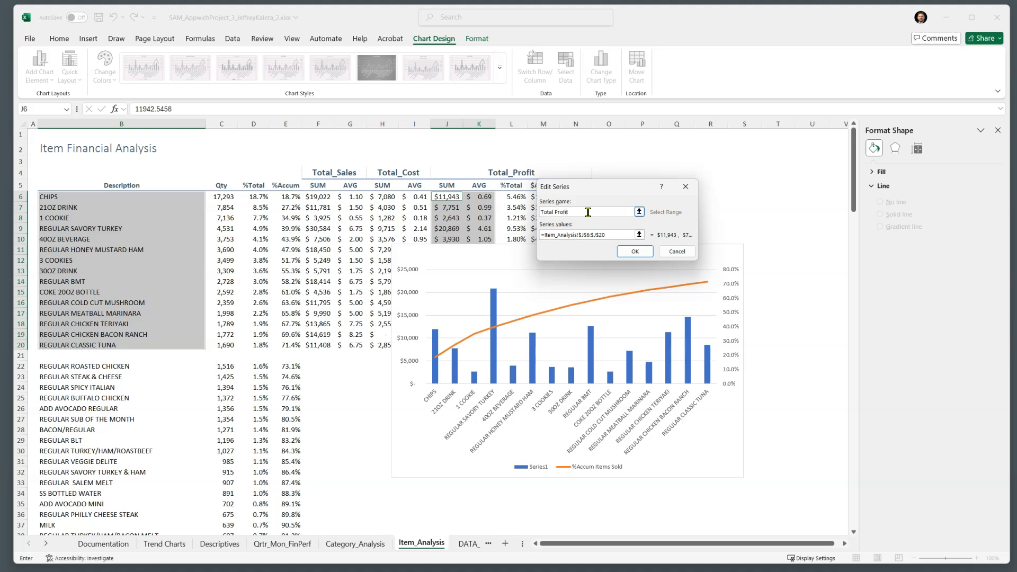
pyautogui.press('Return')
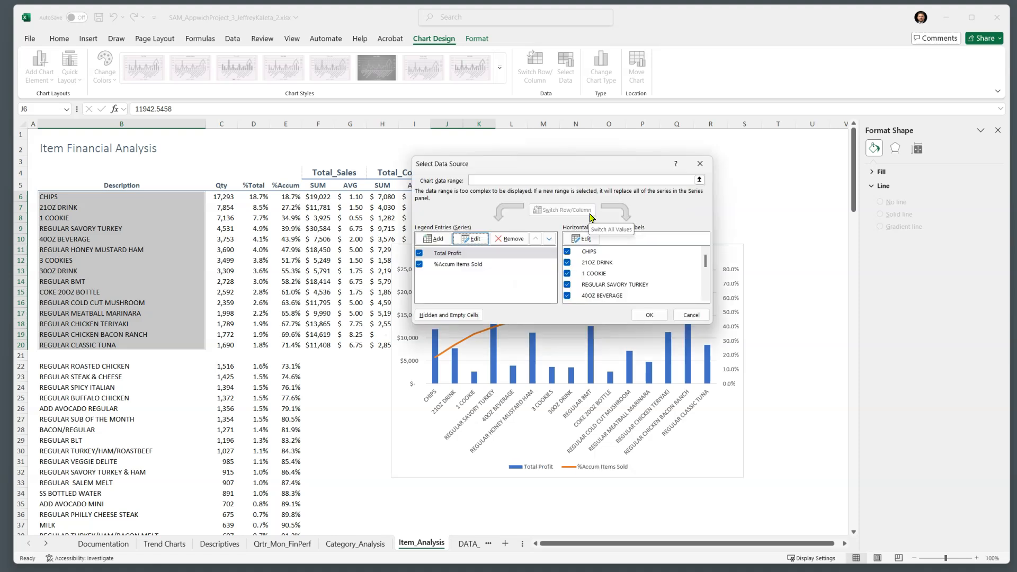
pyautogui.click(651, 315)
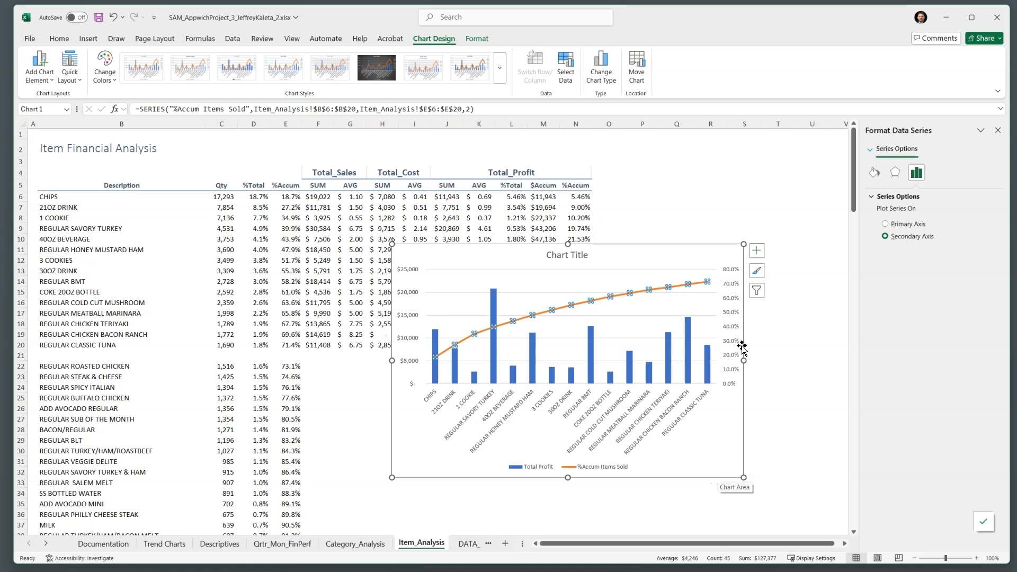
# Add axis titles to the combo chart for the primary and secondary vertical axes only, leaving out the primary horizontal title.
pyautogui.click(757, 253)
pyautogui.click(779, 274)
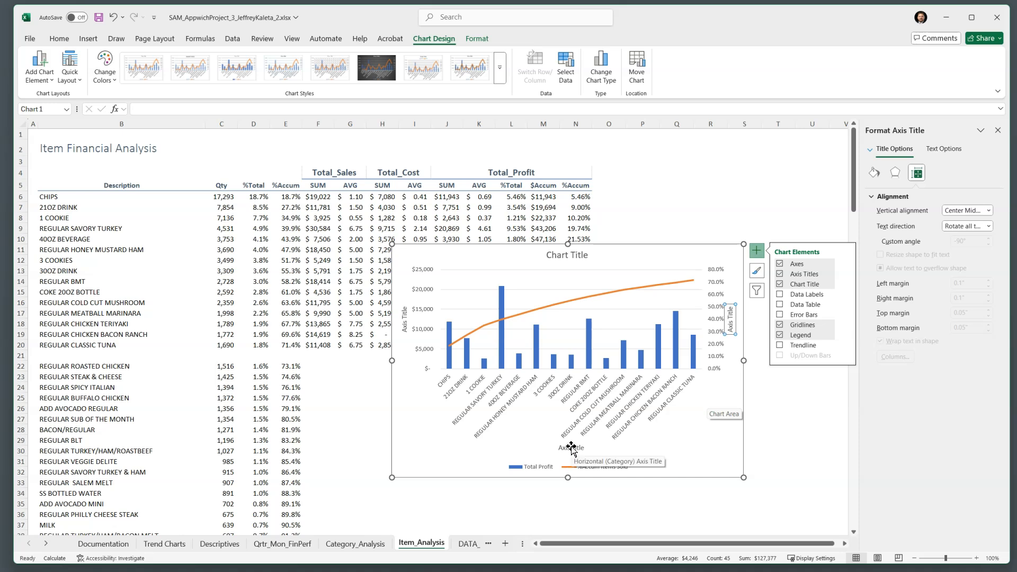
pyautogui.click(846, 275)
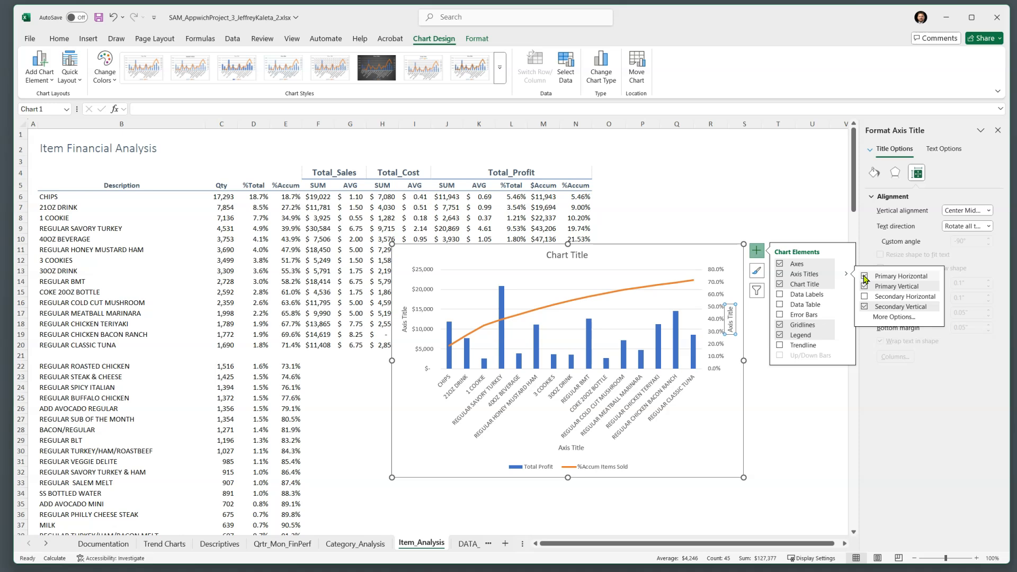
pyautogui.click(865, 277)
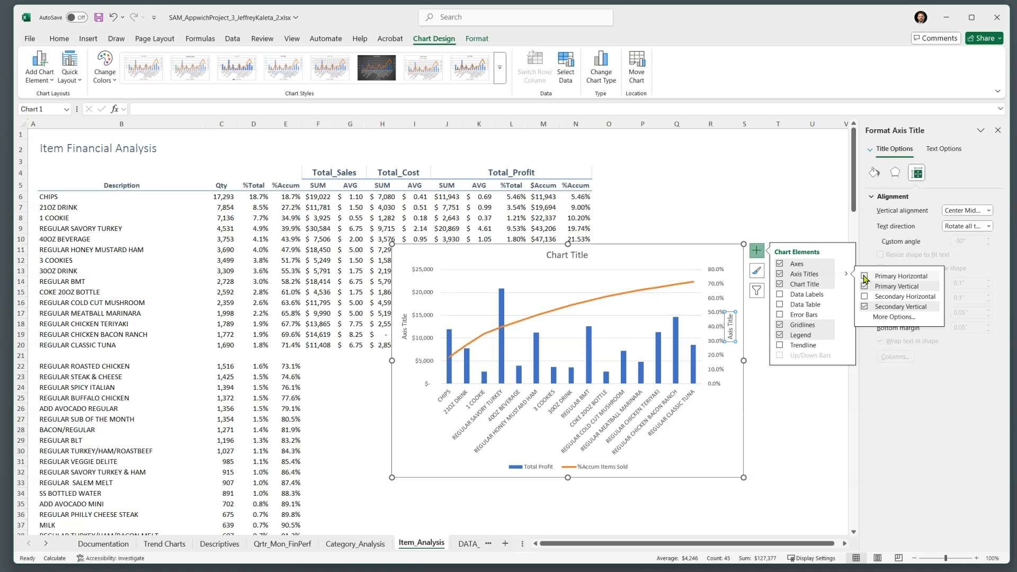
# Place the combo chart's legend at the top, under the chart title.
pyautogui.click(846, 338)
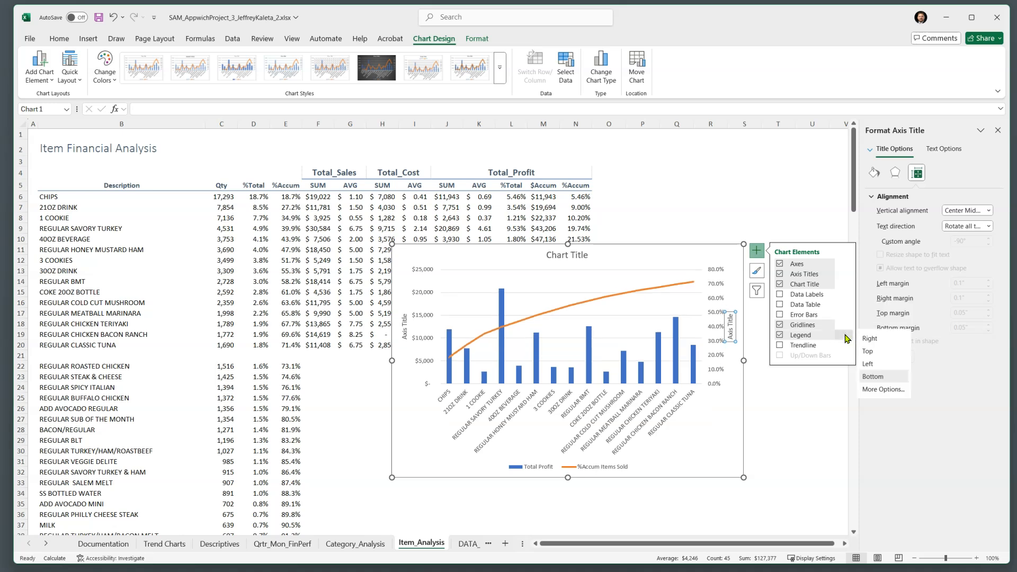
pyautogui.click(868, 353)
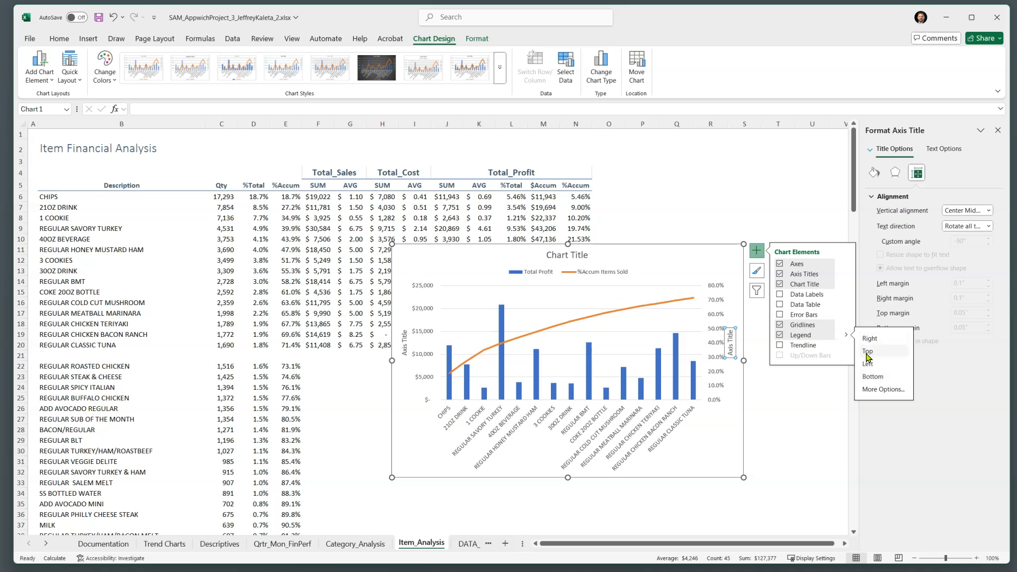
pyautogui.click(717, 293)
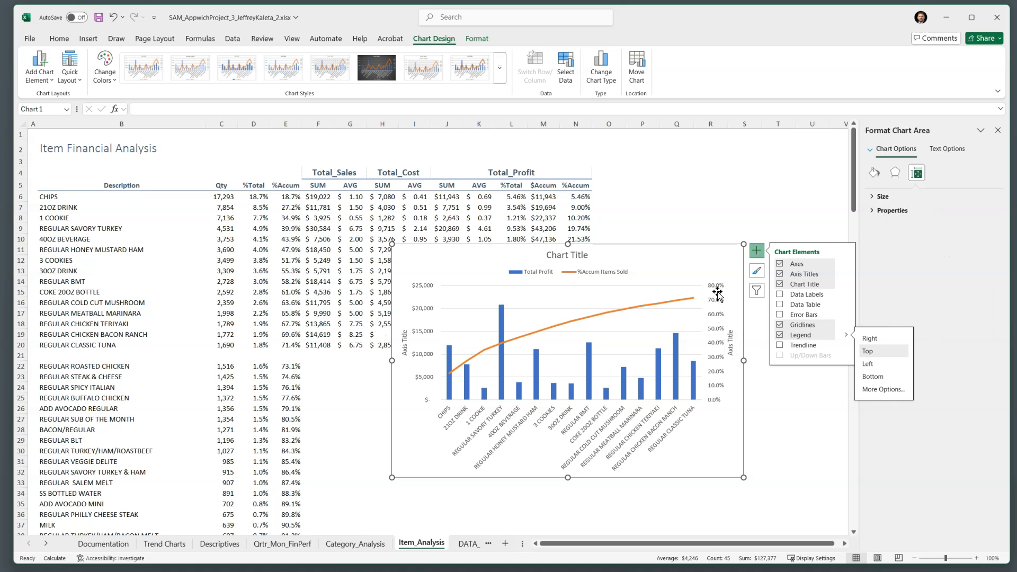
pyautogui.click(785, 409)
# Format the secondary vertical axis percentages with 0 decimal places.
pyautogui.click(719, 329)
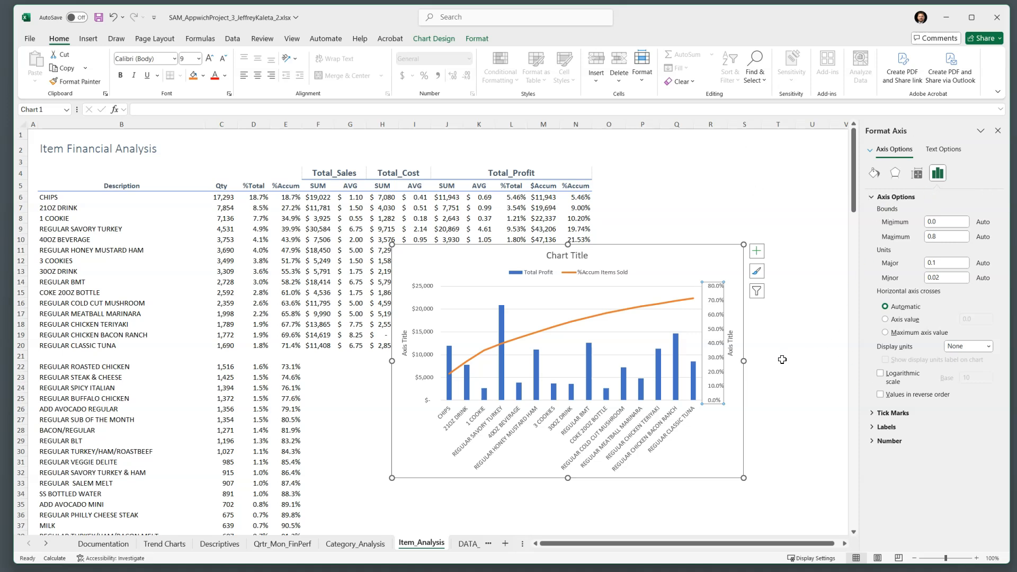
pyautogui.rightClick(716, 334)
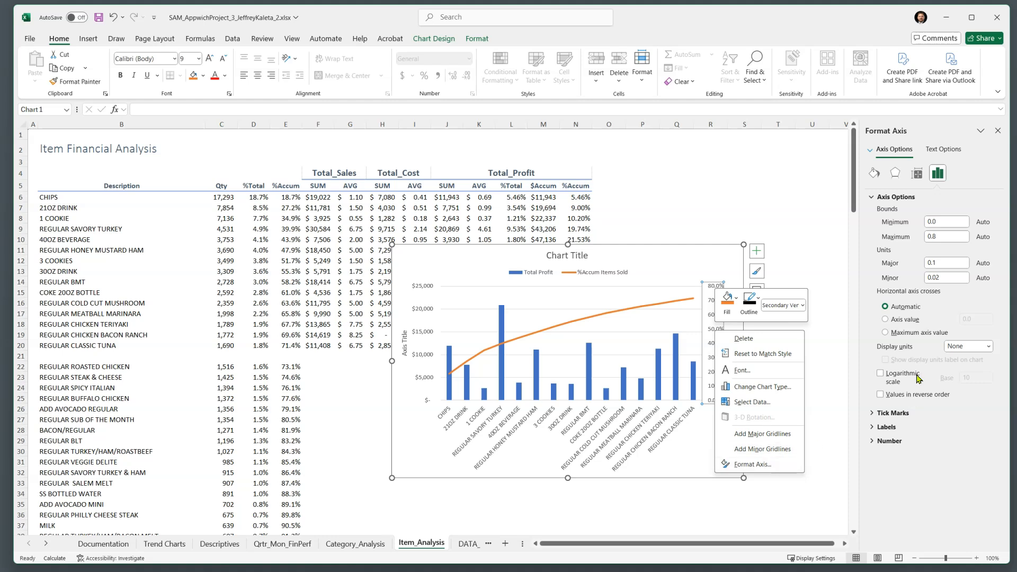
pyautogui.click(892, 443)
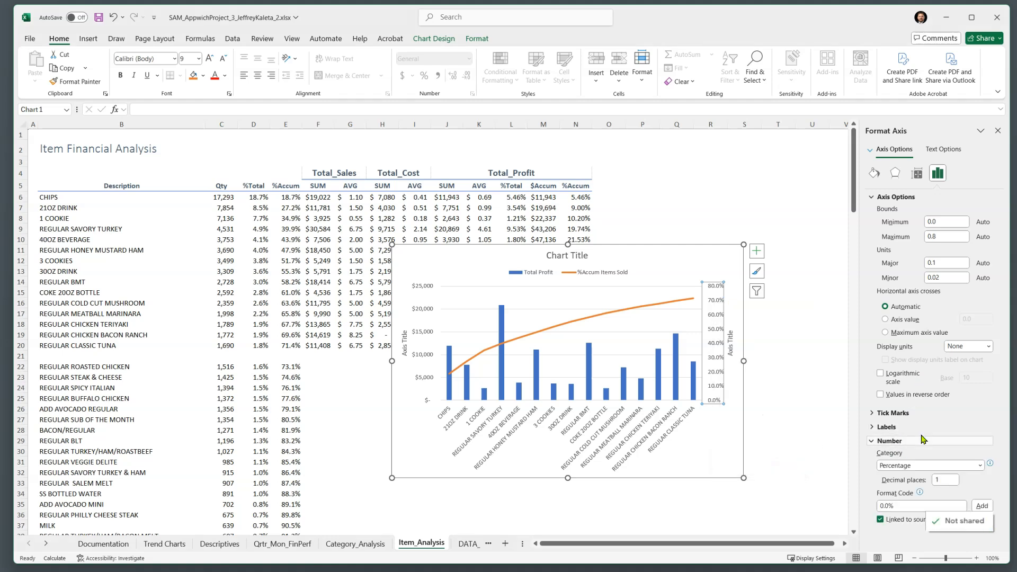
pyautogui.doubleClick(944, 480)
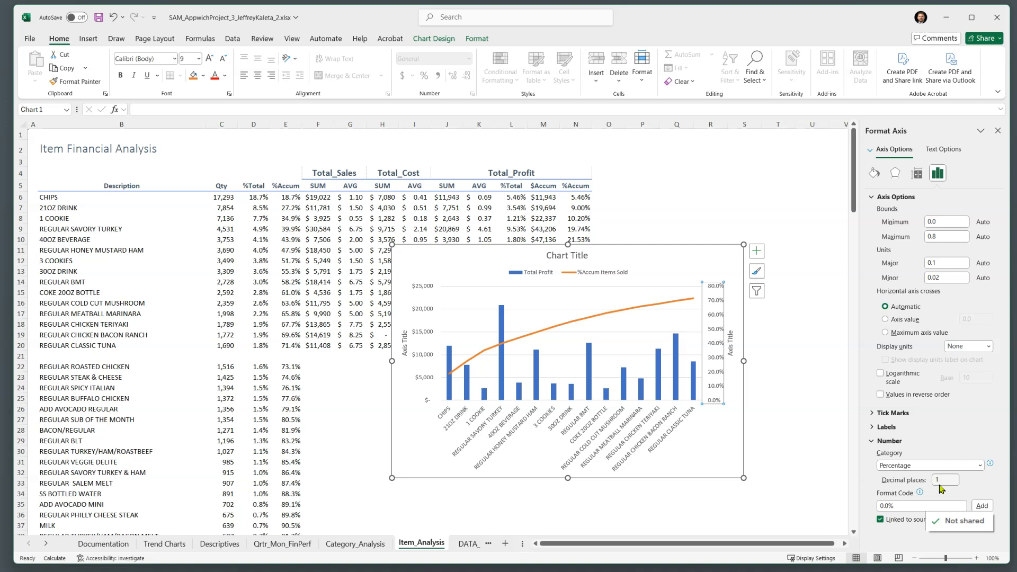
pyautogui.write('0')
pyautogui.click(954, 237)
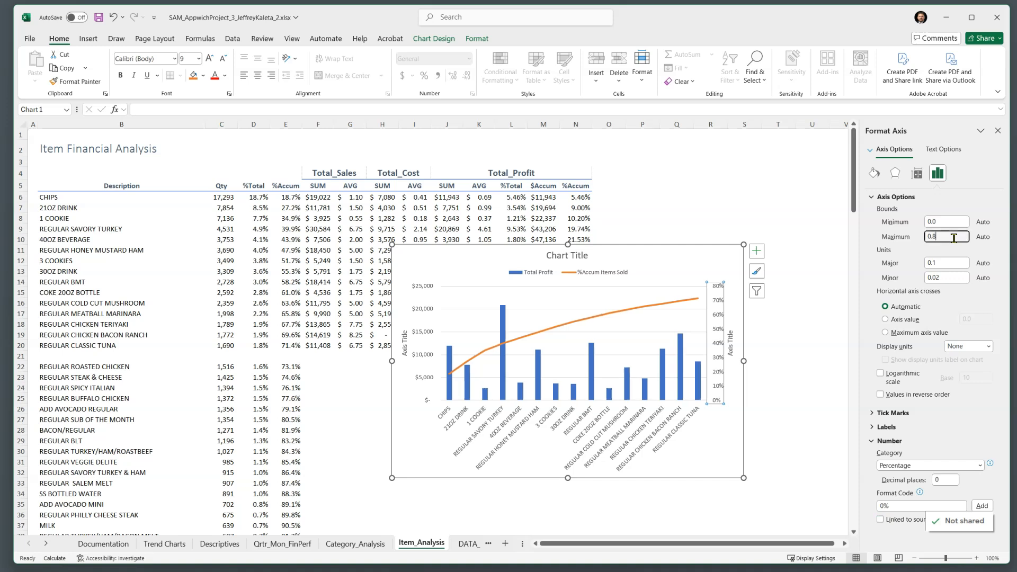
pyautogui.click(686, 268)
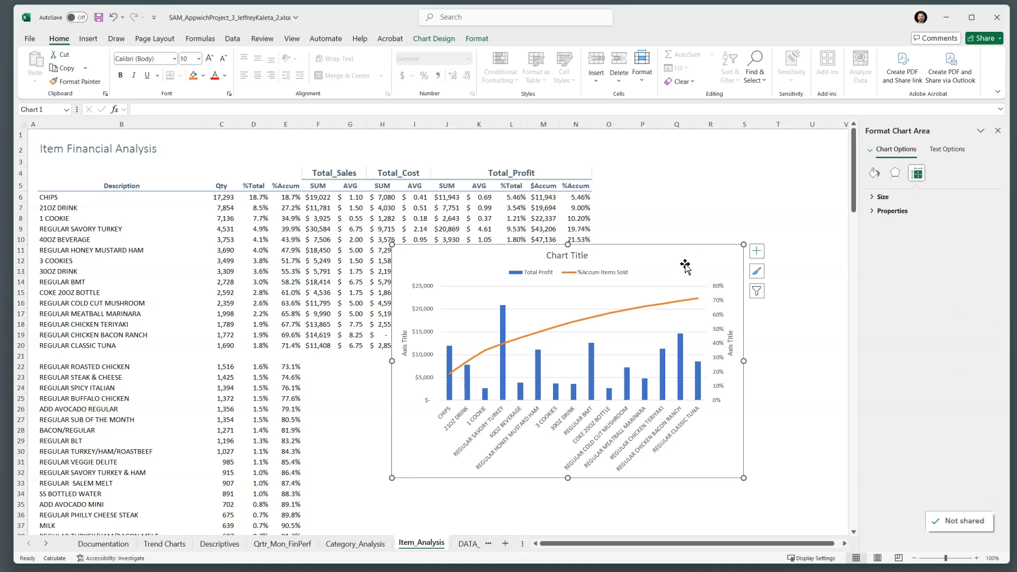
# Replace the combo chart's placeholder title with "Top 15 Item Performance".
pyautogui.click(575, 255)
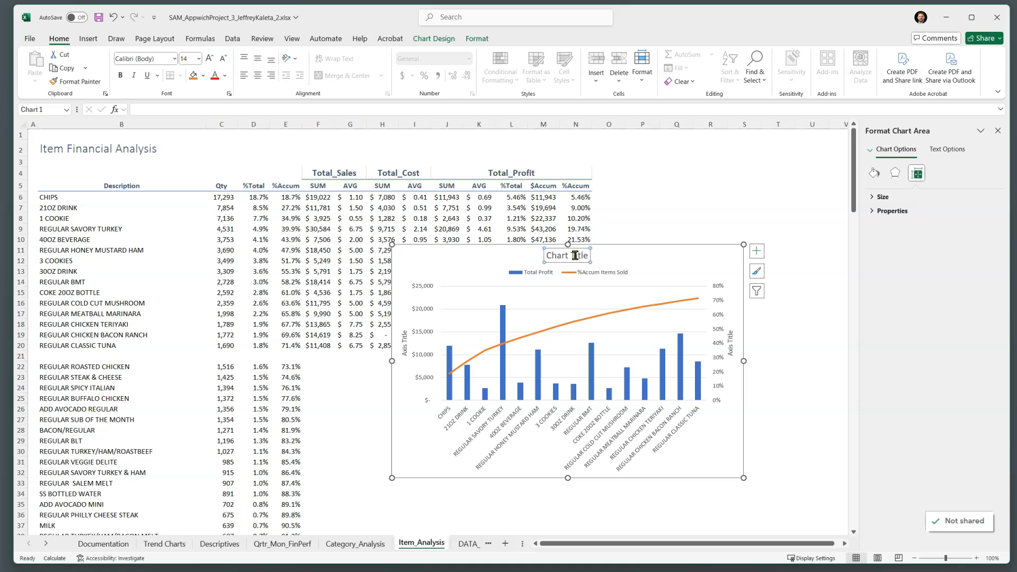
pyautogui.tripleClick(576, 255)
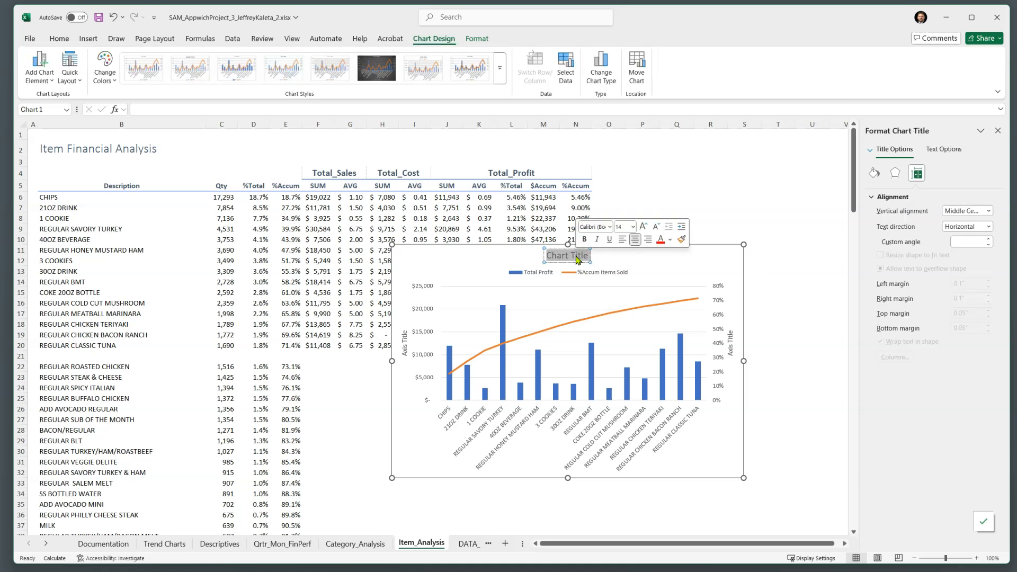
pyautogui.write('Top 15')
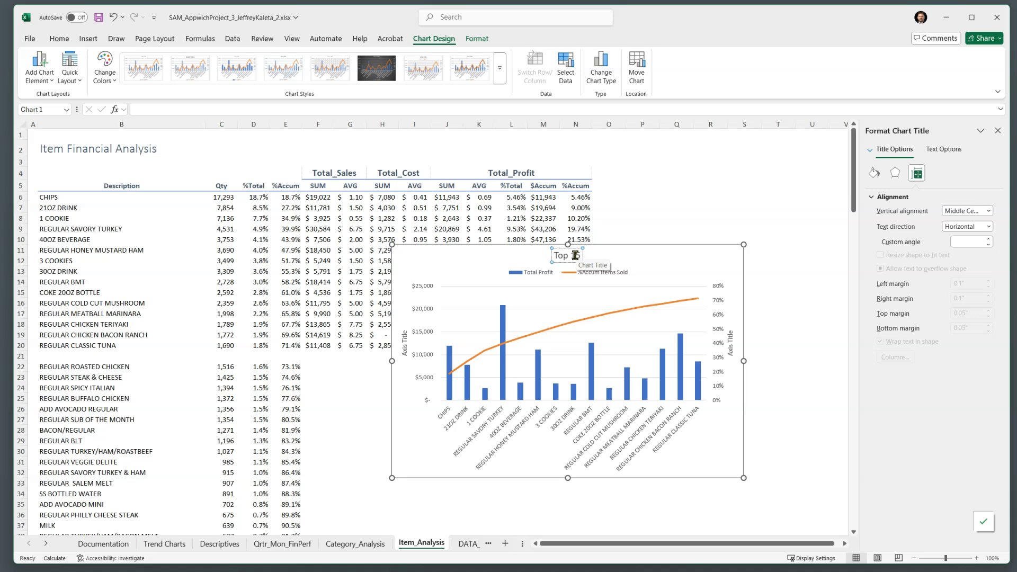
pyautogui.write(' Item POe')
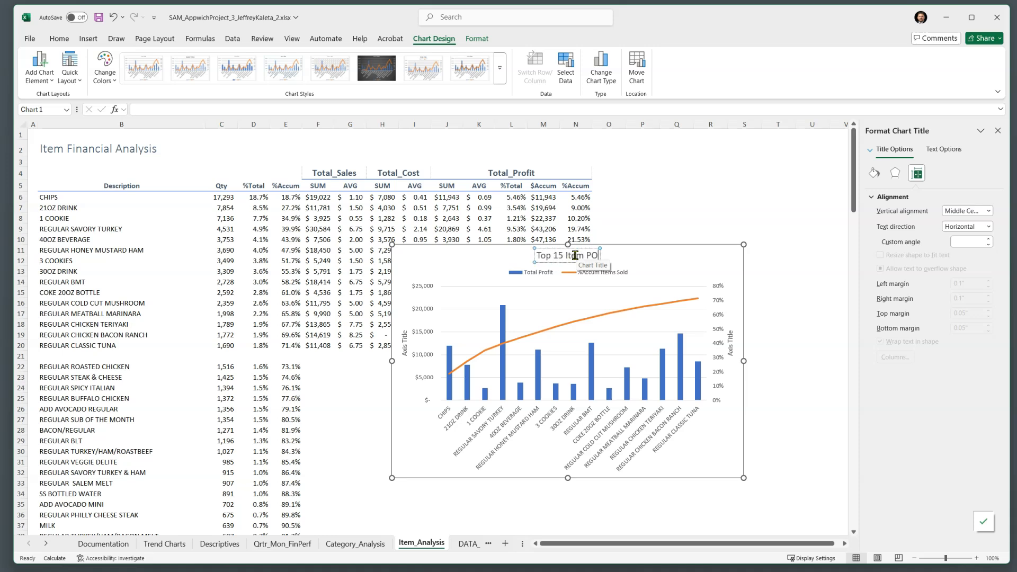
pyautogui.press('BackSpace')
pyautogui.press('BackSpace')
pyautogui.write('erformance')
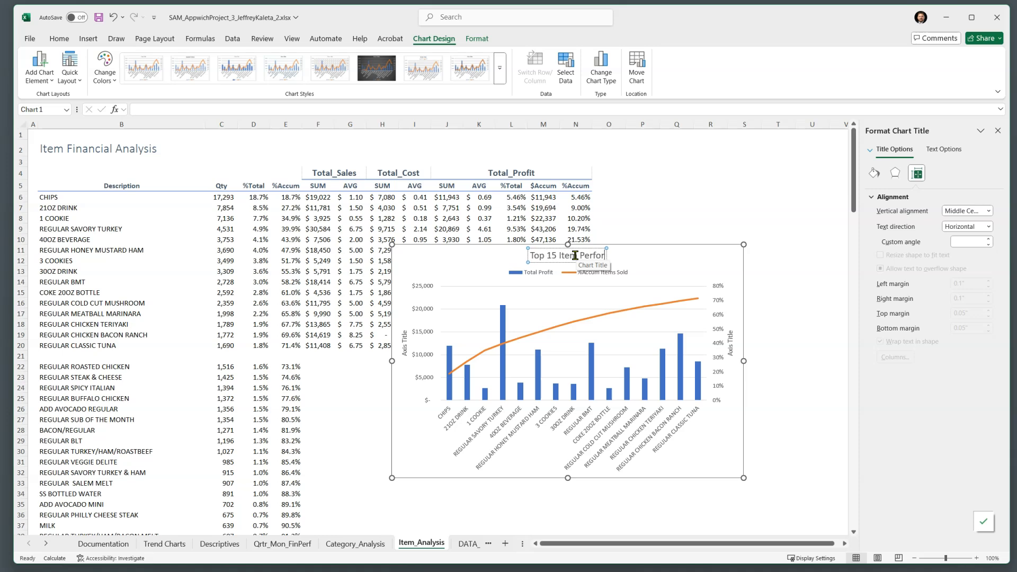
# Set the combo chart's primary vertical axis title to "Total Profit".
pyautogui.click(403, 345)
pyautogui.click(404, 349)
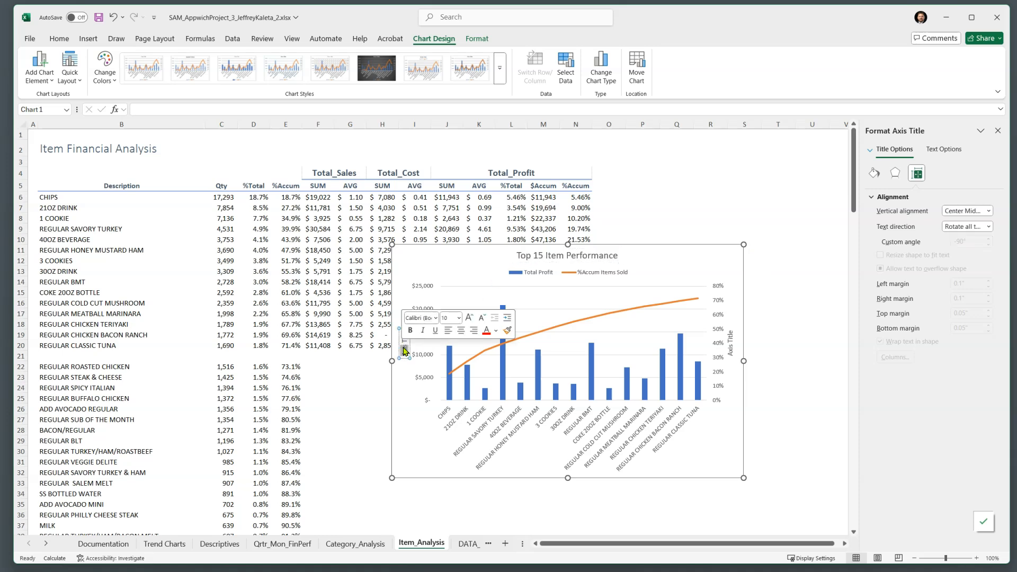
pyautogui.write('Total Pr')
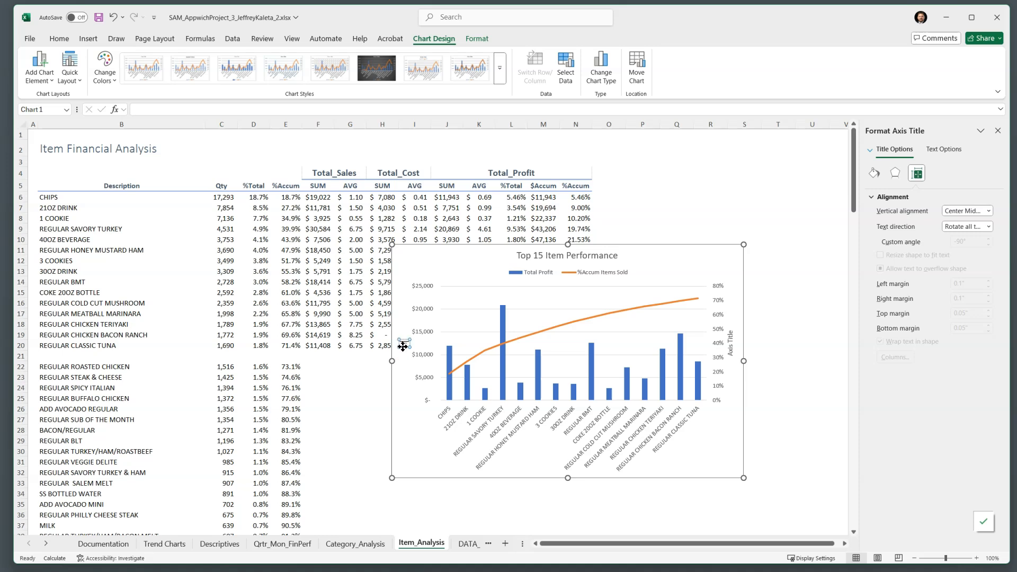
pyautogui.write('ofit')
# Set the combo chart's secondary vertical axis title to "%Accum Items Sold".
pyautogui.click(729, 355)
pyautogui.doubleClick(729, 355)
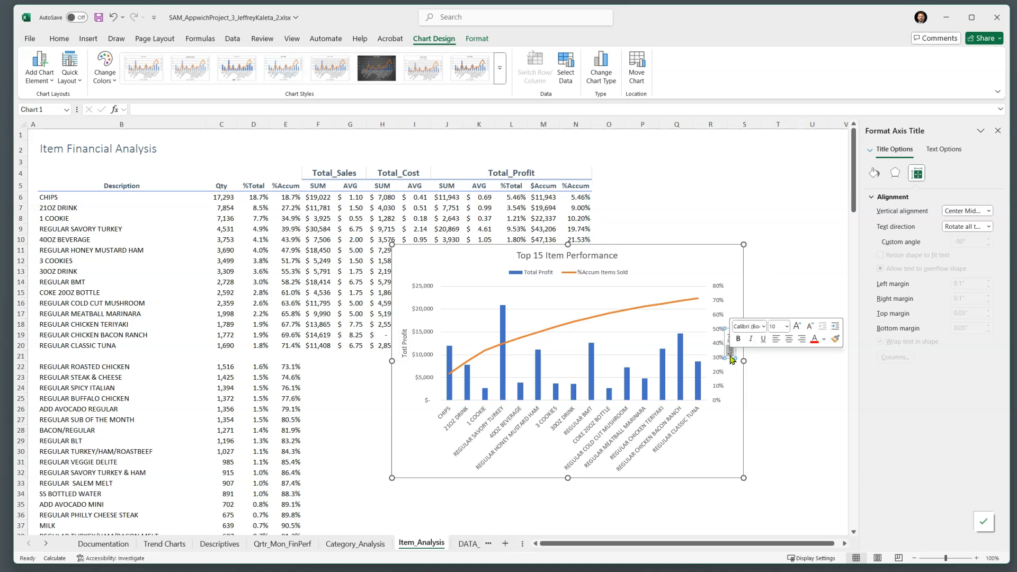
pyautogui.tripleClick(732, 358)
pyautogui.press('BackSpace')
pyautogui.write('%Accum Items Sold')
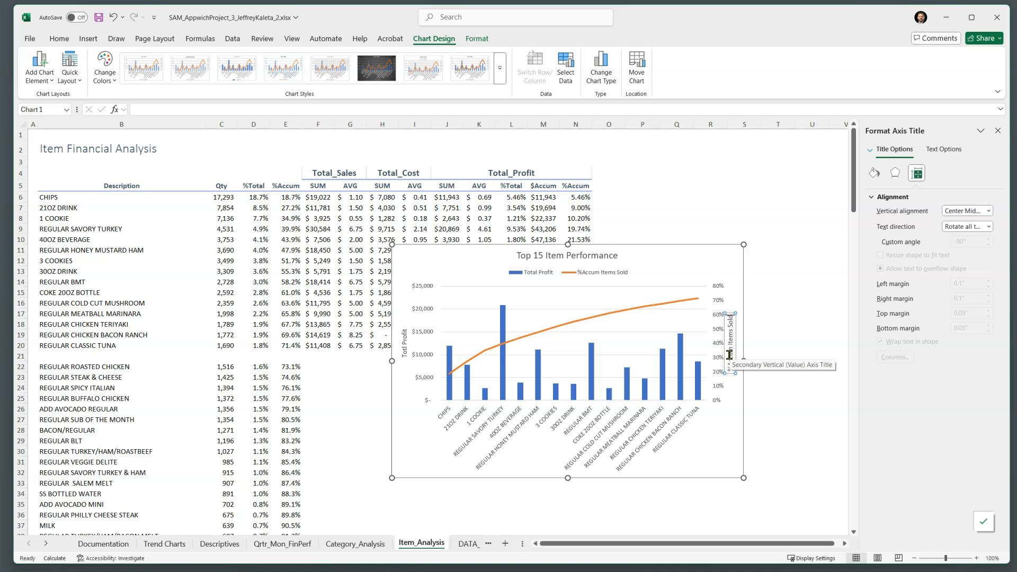
pyautogui.click(820, 432)
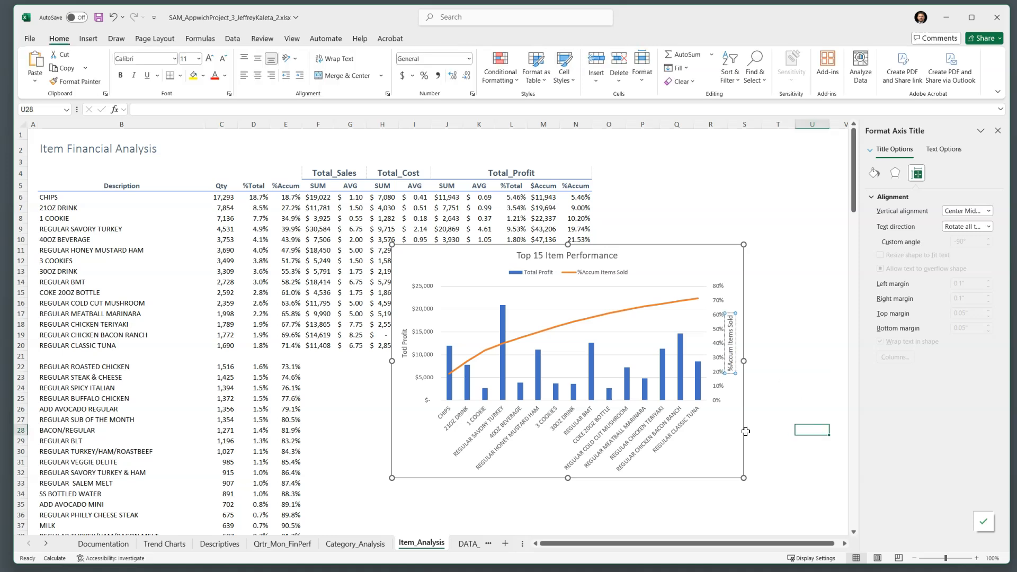
# Give the Top 15 Item Performance chart area a solid black outline.
pyautogui.click(694, 266)
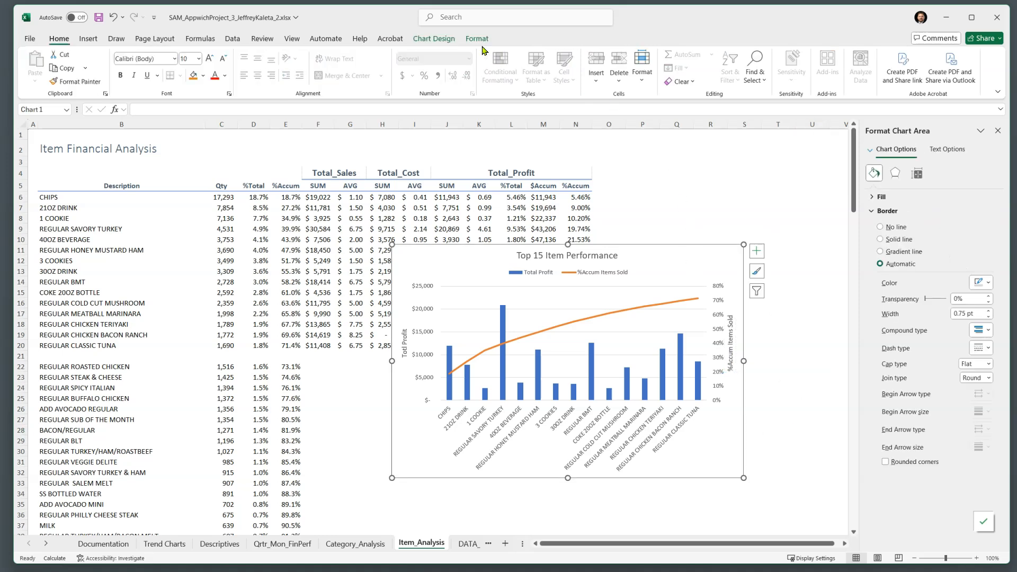
pyautogui.click(420, 40)
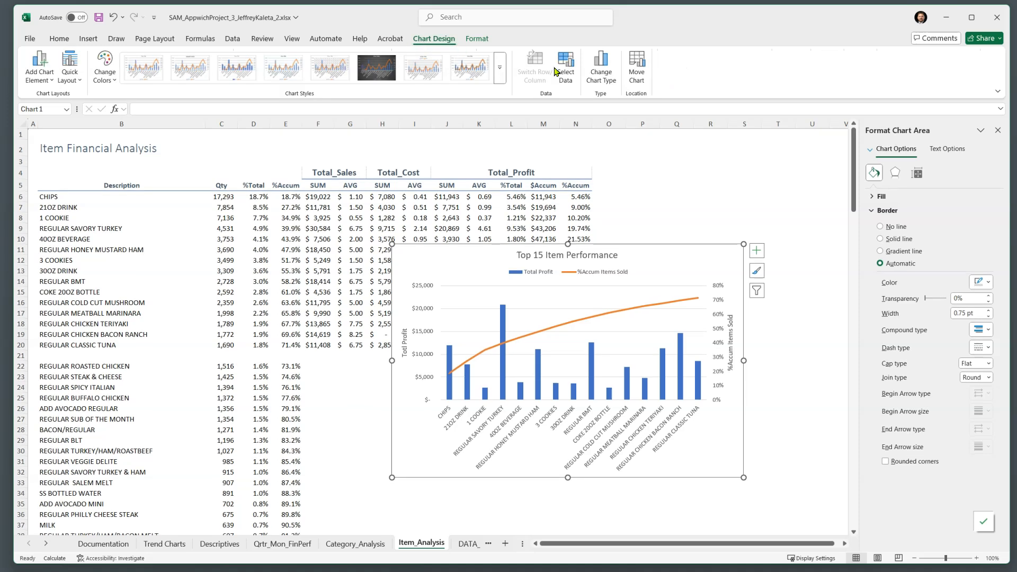
pyautogui.click(473, 40)
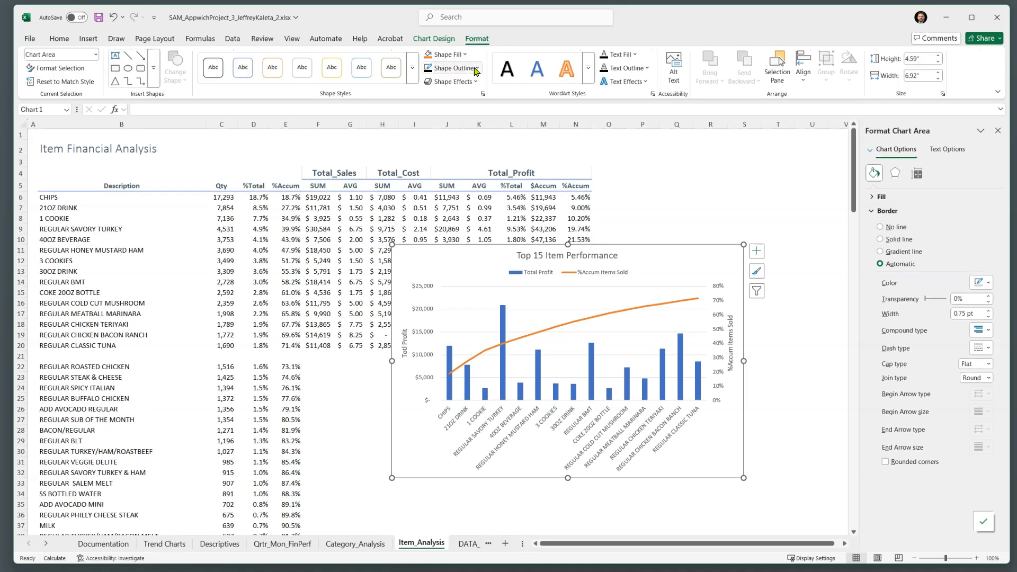
pyautogui.click(453, 67)
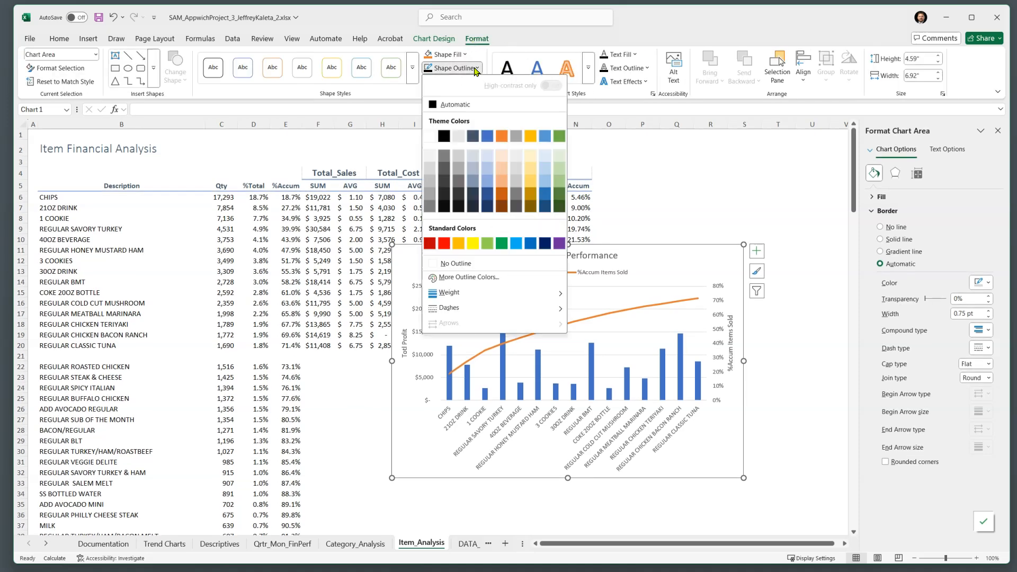
pyautogui.click(445, 136)
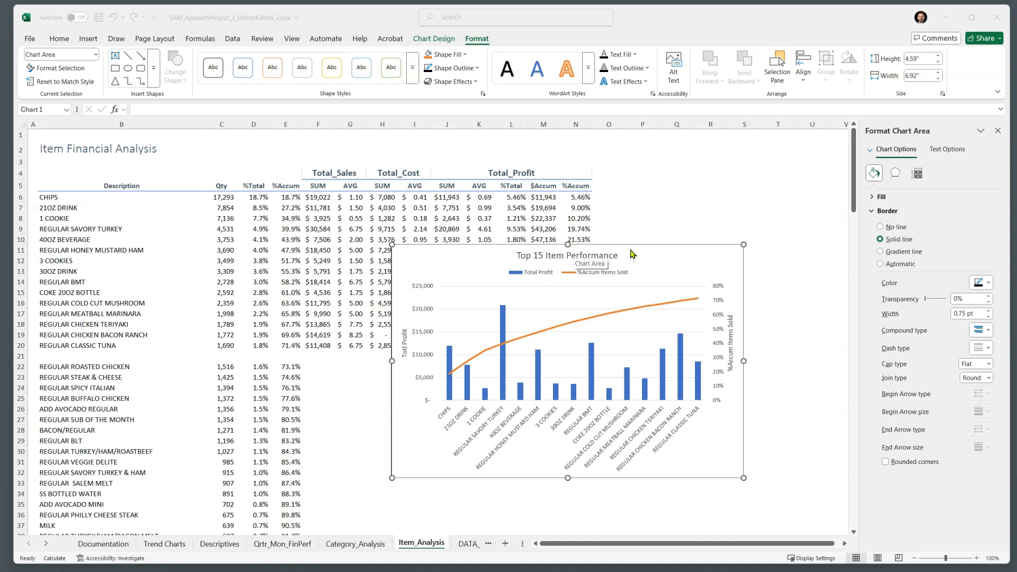
# Move the Top 15 Item Performance chart to the Trend Charts sheet as an embedded object.
pyautogui.click(661, 255)
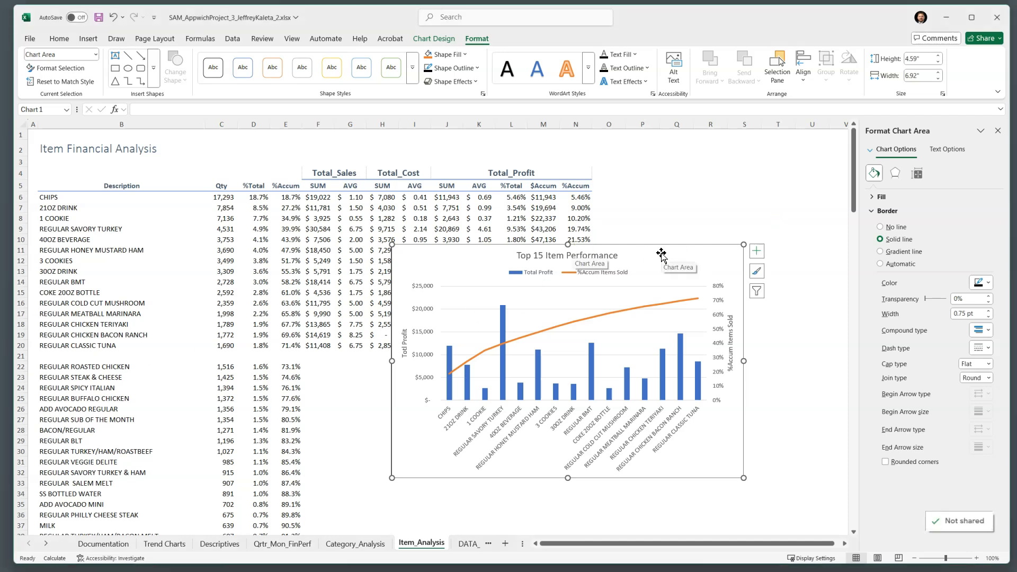
pyautogui.click(433, 39)
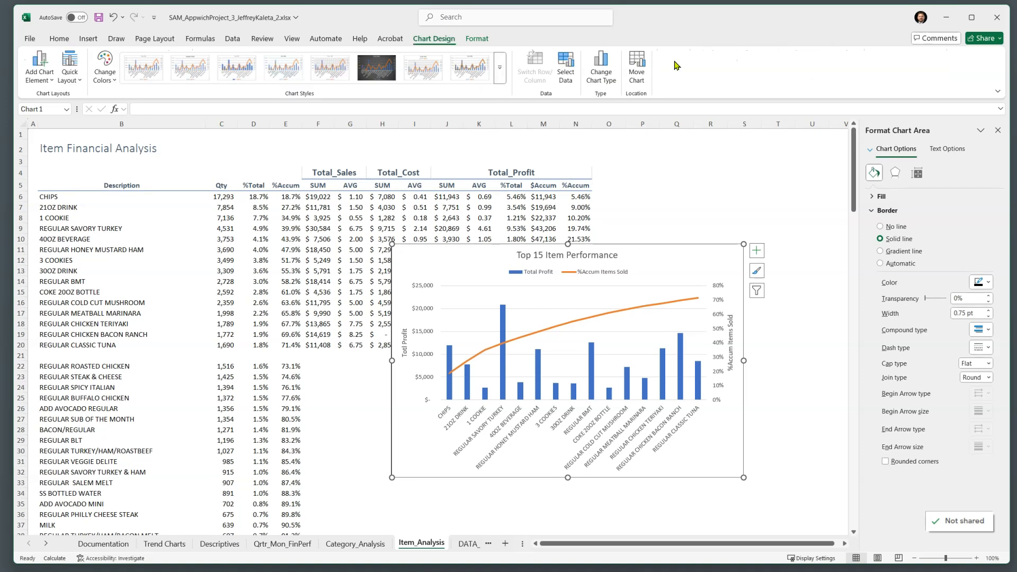
pyautogui.click(637, 66)
pyautogui.click(687, 292)
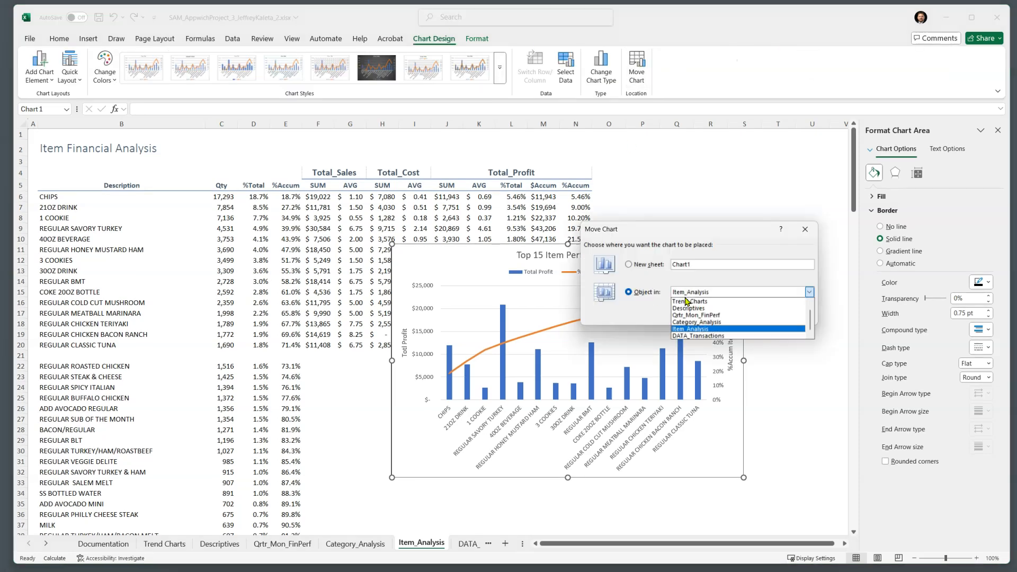
pyautogui.click(689, 301)
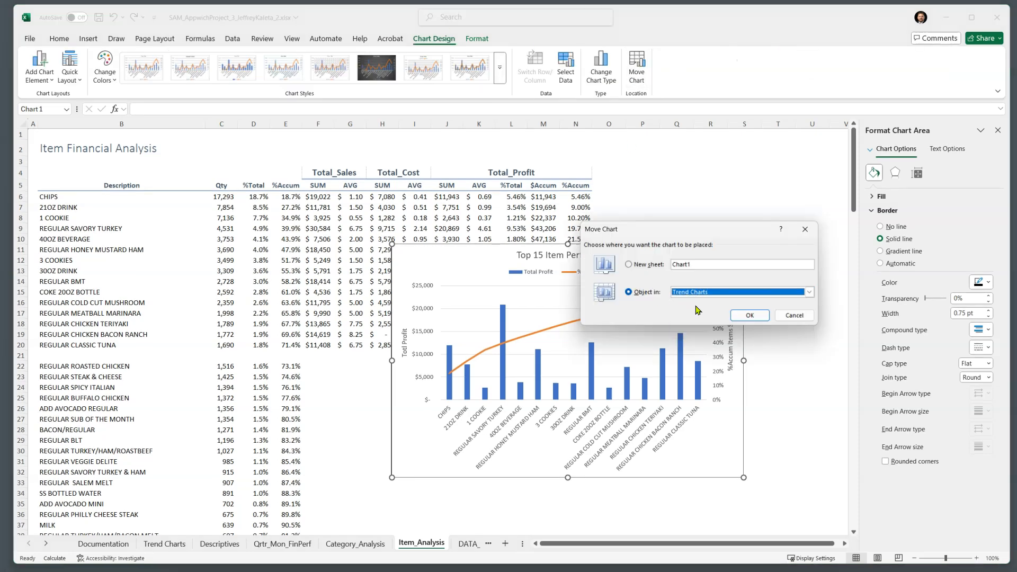
pyautogui.click(750, 315)
# Position the Top 15 Item Performance chart below the Monthly Sales Trend chart, with its upper-left corner in cell B20.
pyautogui.moveTo(436, 268); pyautogui.dragTo(365, 195)
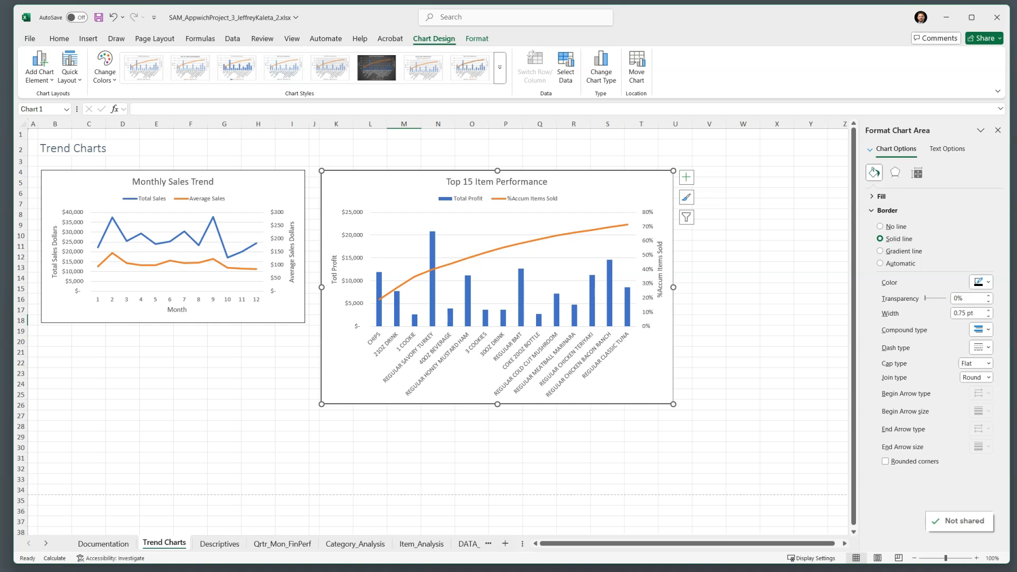
pyautogui.moveTo(352, 188); pyautogui.dragTo(77, 350)
pyautogui.scroll(-2, 261, 350)
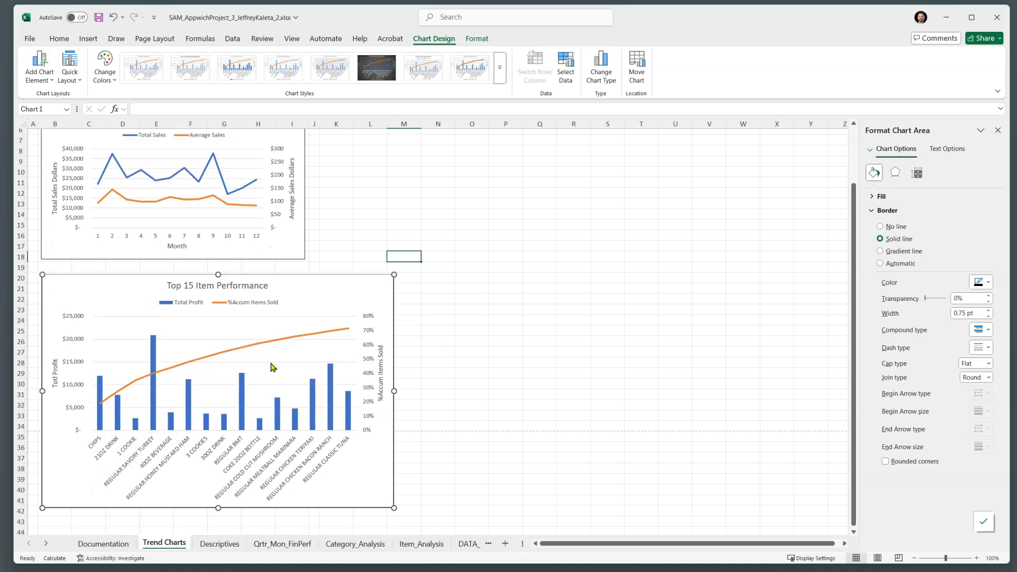
# Resize the Top 15 Item Performance chart to cover B20:I34, matching the width of the chart above, and save the workbook.
pyautogui.moveTo(218, 508); pyautogui.dragTo(208, 429)
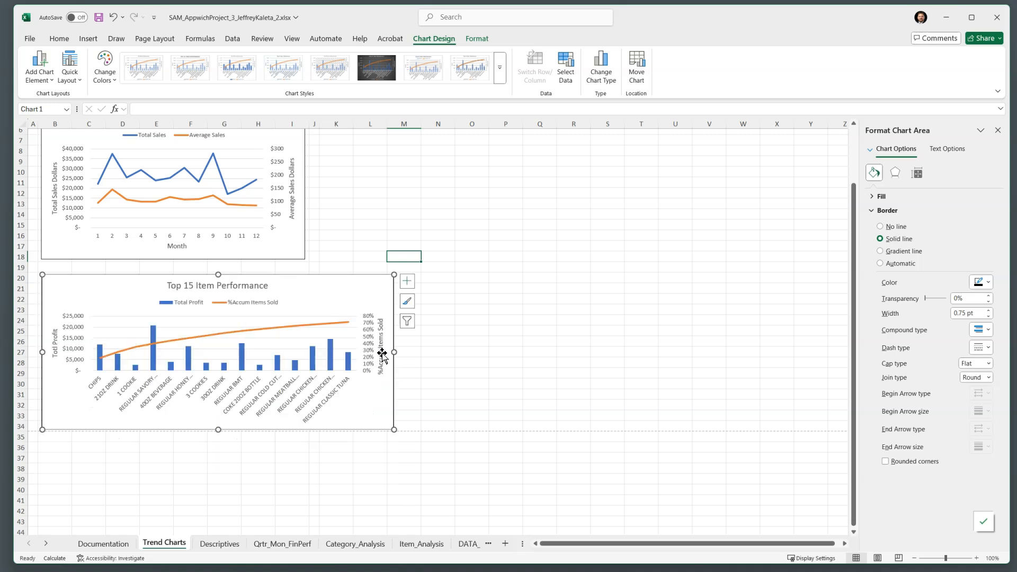
pyautogui.moveTo(392, 350); pyautogui.dragTo(304, 350)
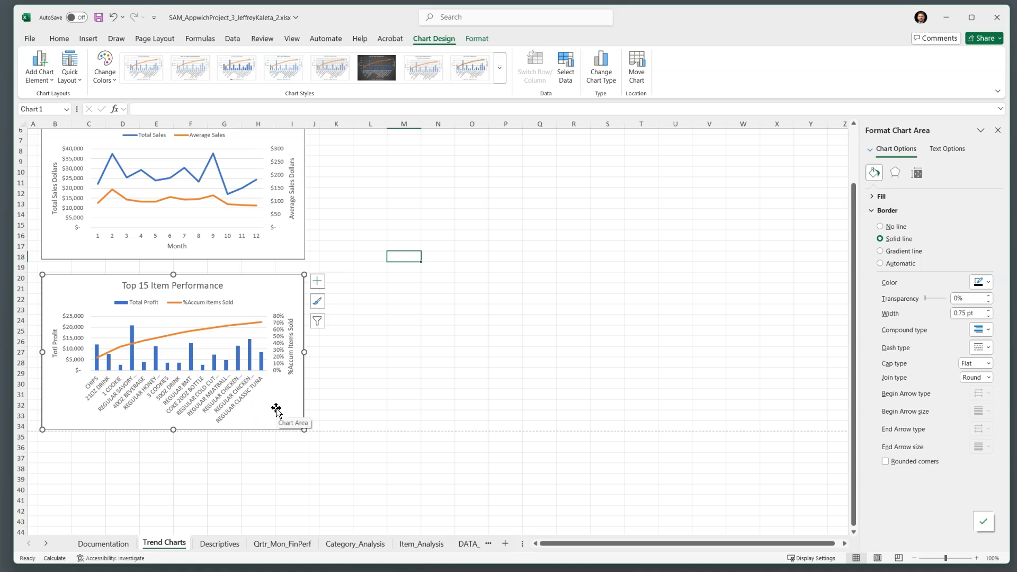
pyautogui.click(411, 405)
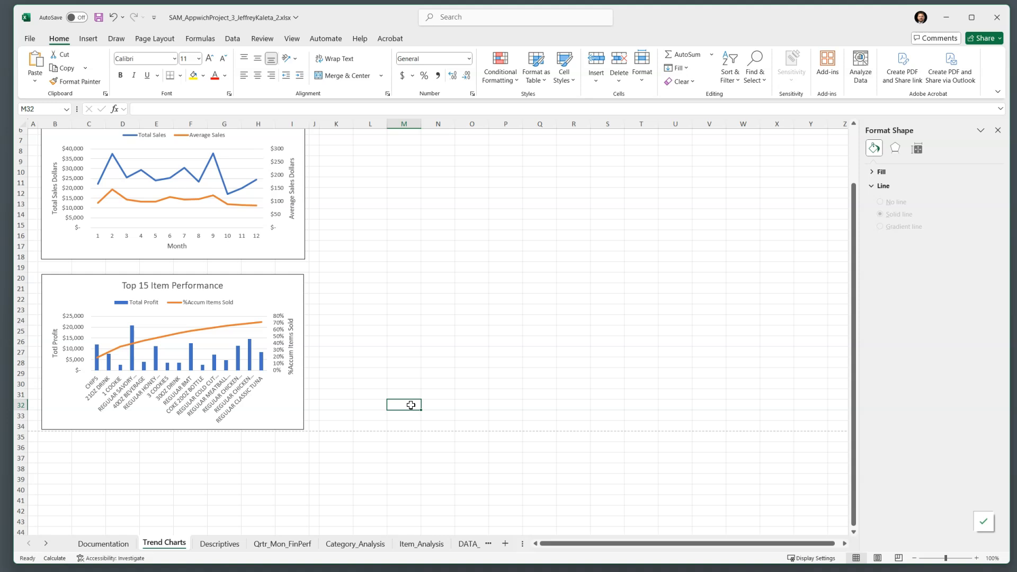
pyautogui.hotkey('ctrl', 's')
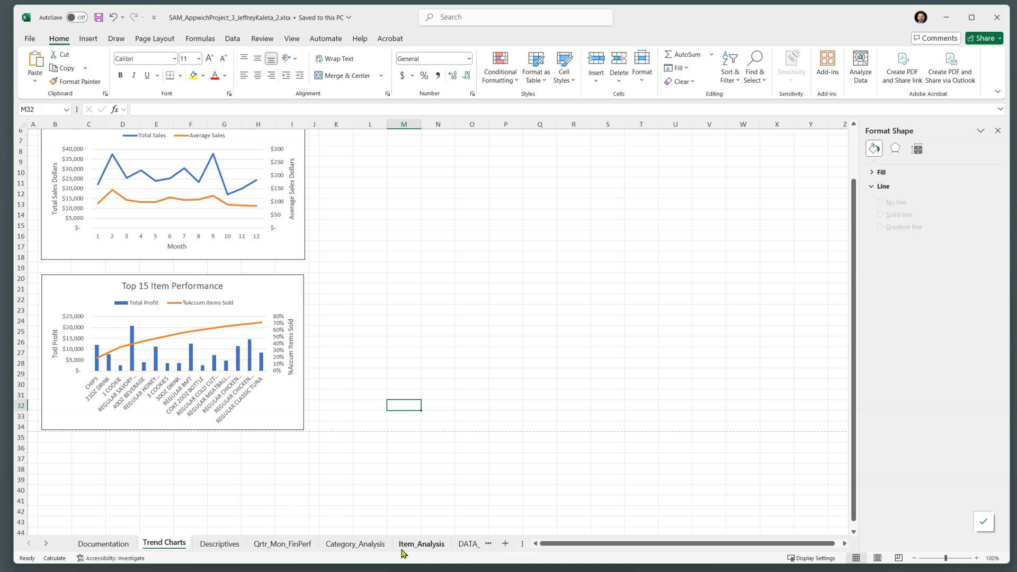
# Open the Category_Analysis sheet and examine the category names, Total_Sales sums and Total_Profit sums in rows 6 to 11.
pyautogui.click(354, 544)
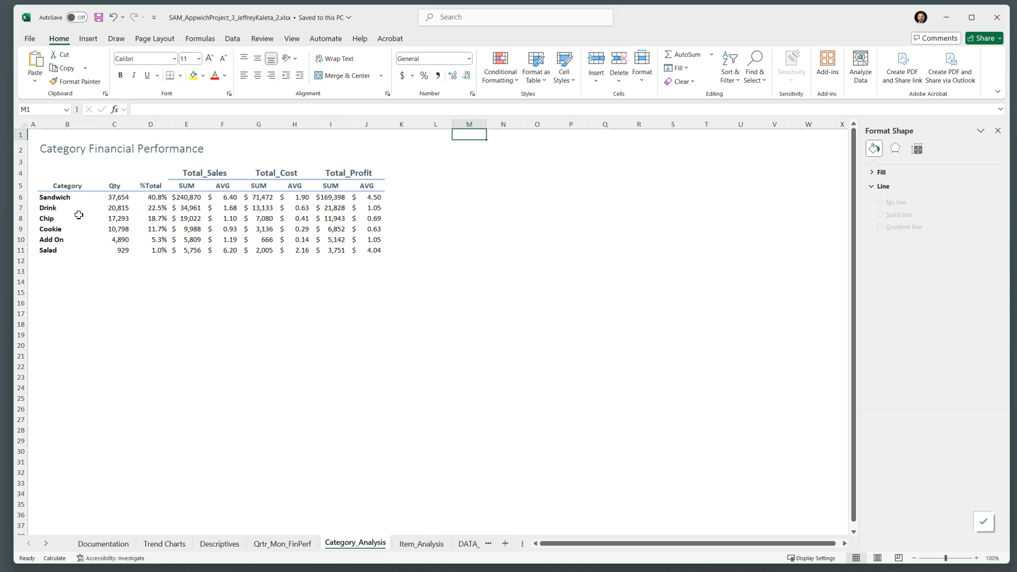
pyautogui.moveTo(76, 201); pyautogui.dragTo(79, 250)
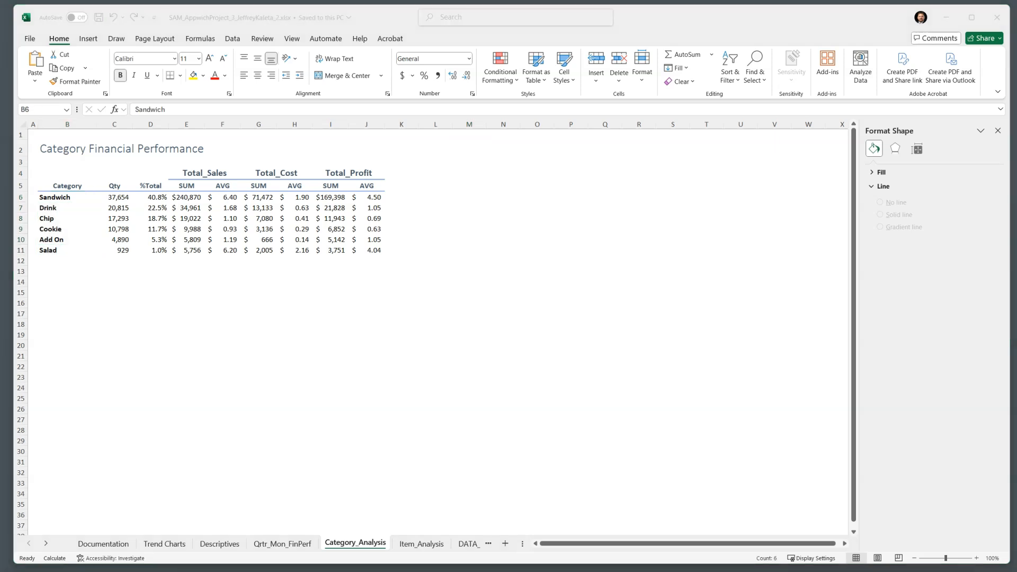
pyautogui.click(189, 206)
pyautogui.moveTo(188, 199); pyautogui.dragTo(186, 250)
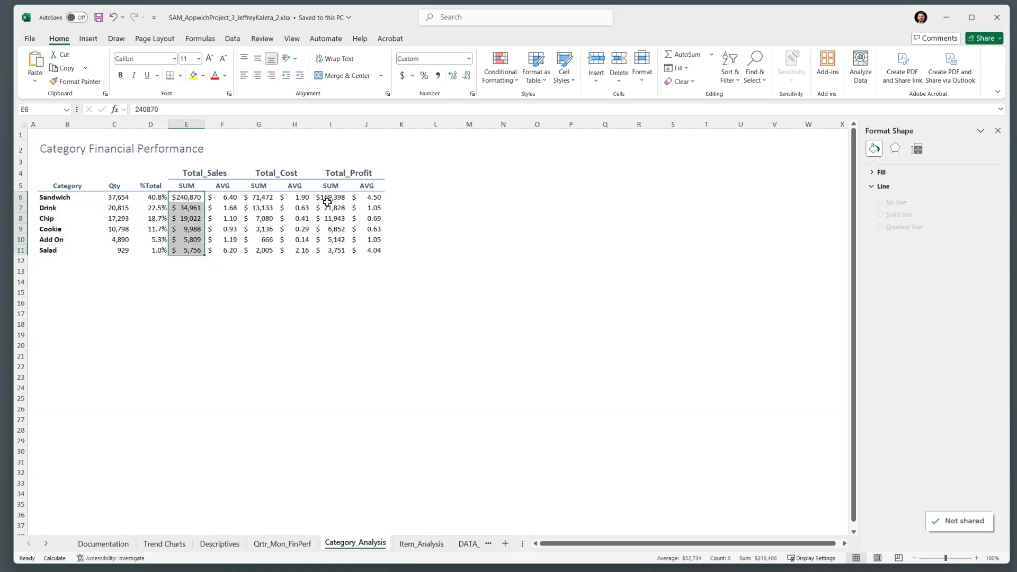
pyautogui.moveTo(329, 200); pyautogui.dragTo(324, 251)
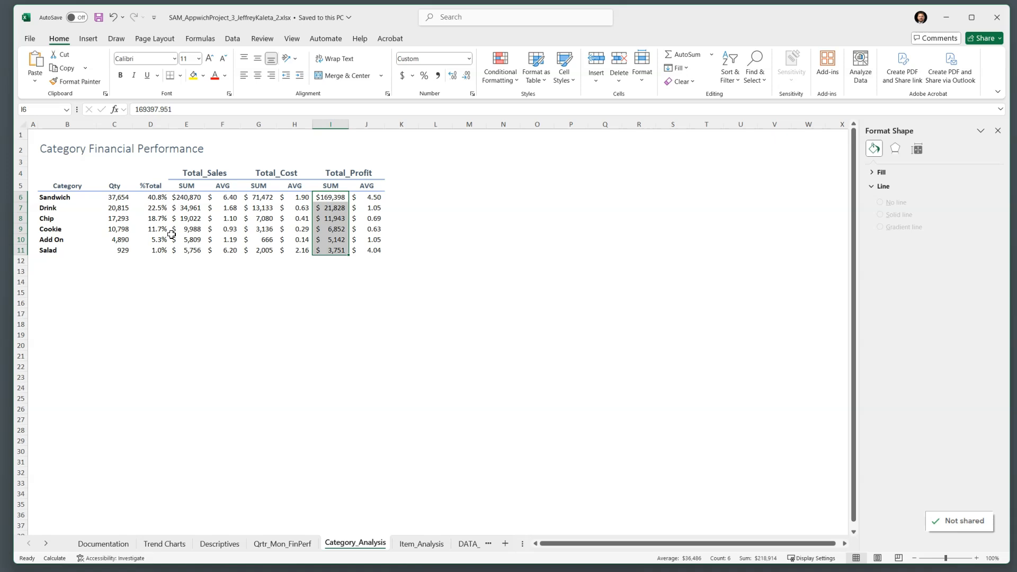
# Insert a 2-D clustered column chart from B6:B11, E6:E11 and I6:I11, and place it below the category table.
pyautogui.moveTo(53, 198); pyautogui.dragTo(74, 249)
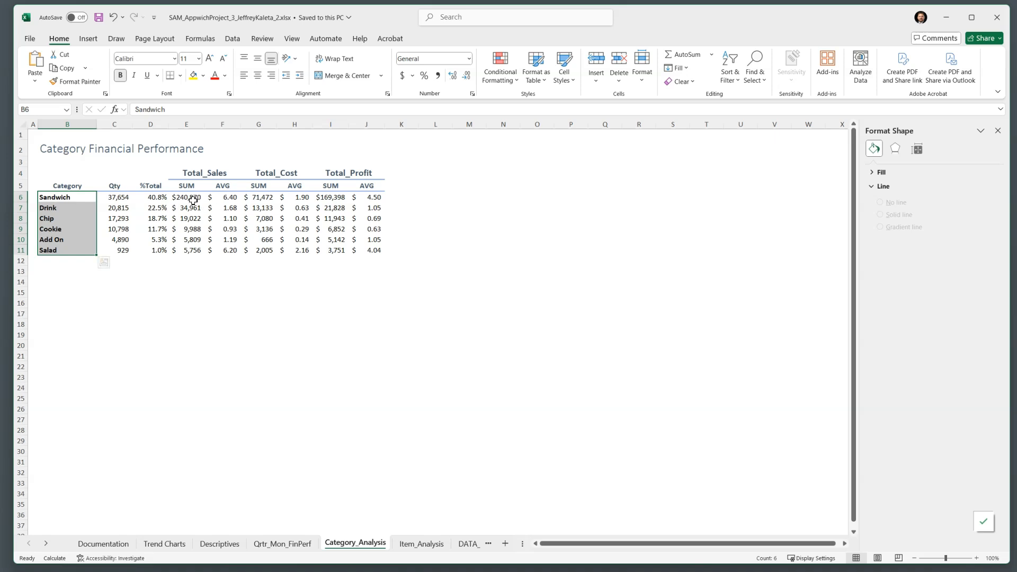
pyautogui.moveTo(193, 202); pyautogui.dragTo(193, 250)
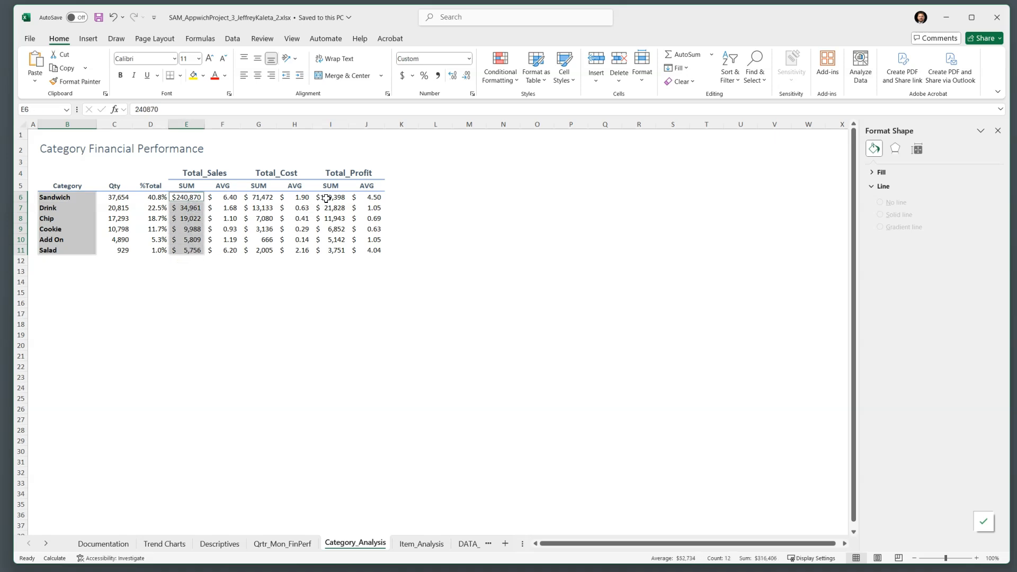
pyautogui.moveTo(329, 199); pyautogui.dragTo(322, 251)
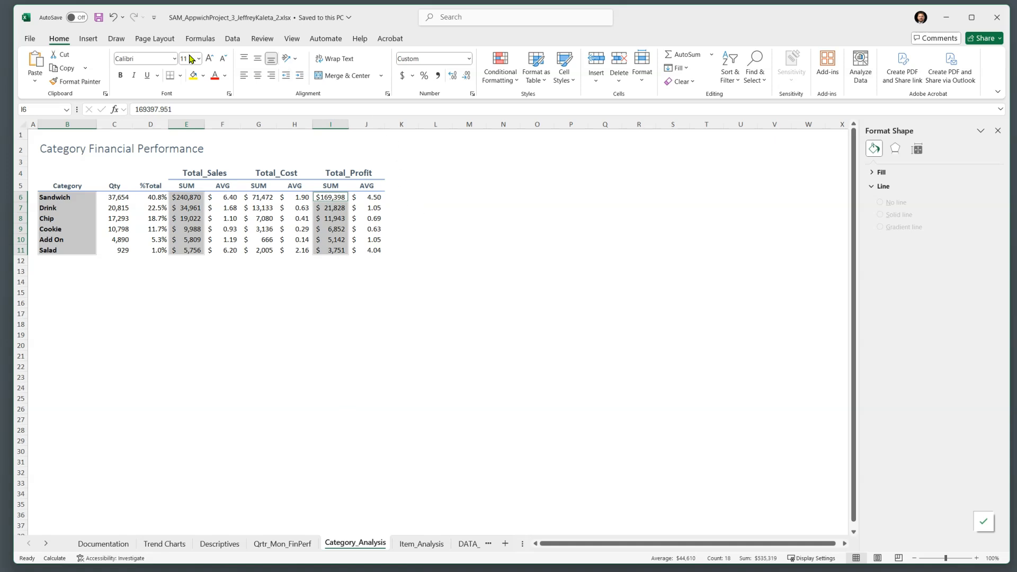
pyautogui.click(88, 39)
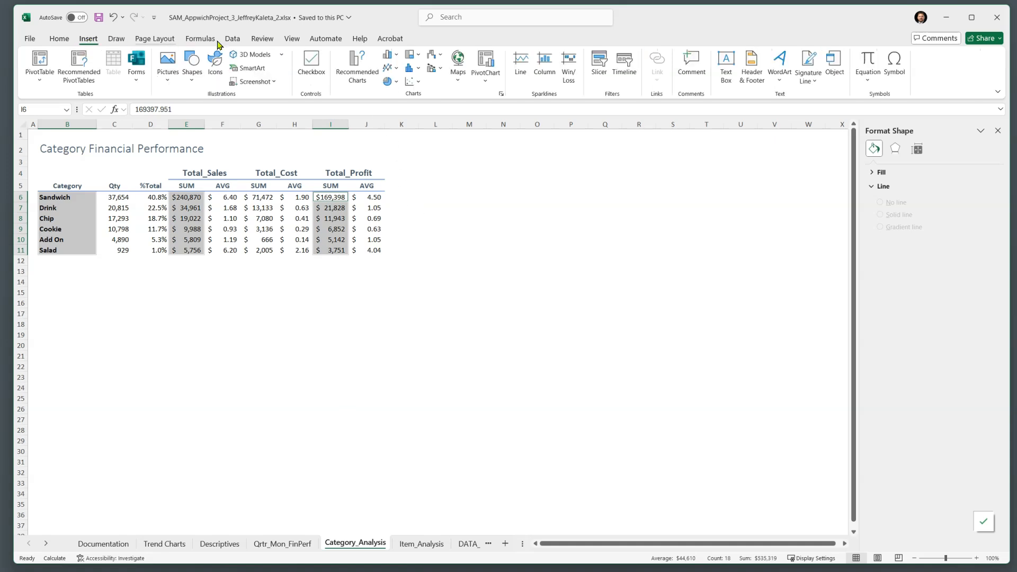
pyautogui.click(389, 57)
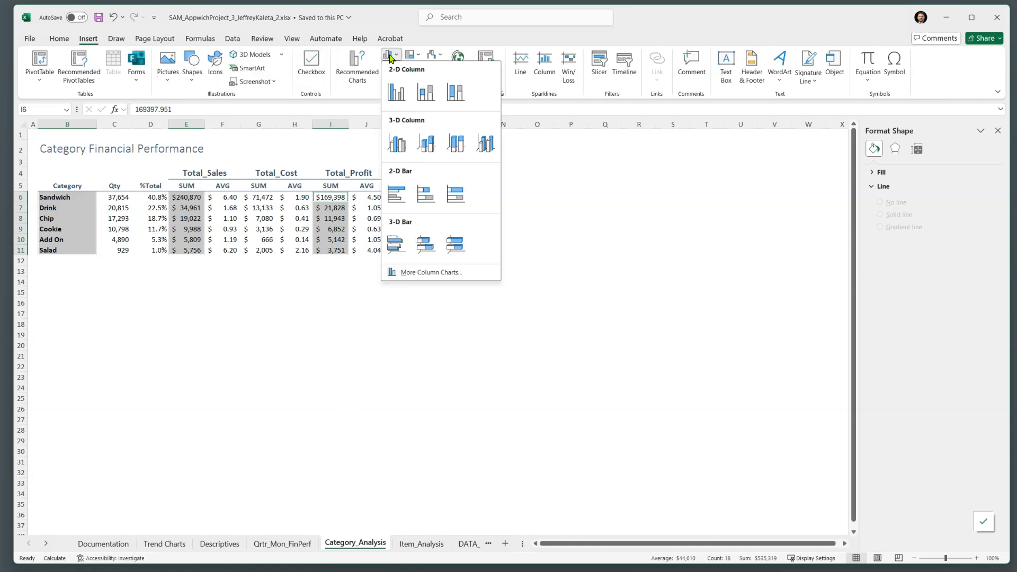
pyautogui.click(395, 93)
pyautogui.moveTo(477, 270); pyautogui.dragTo(331, 307)
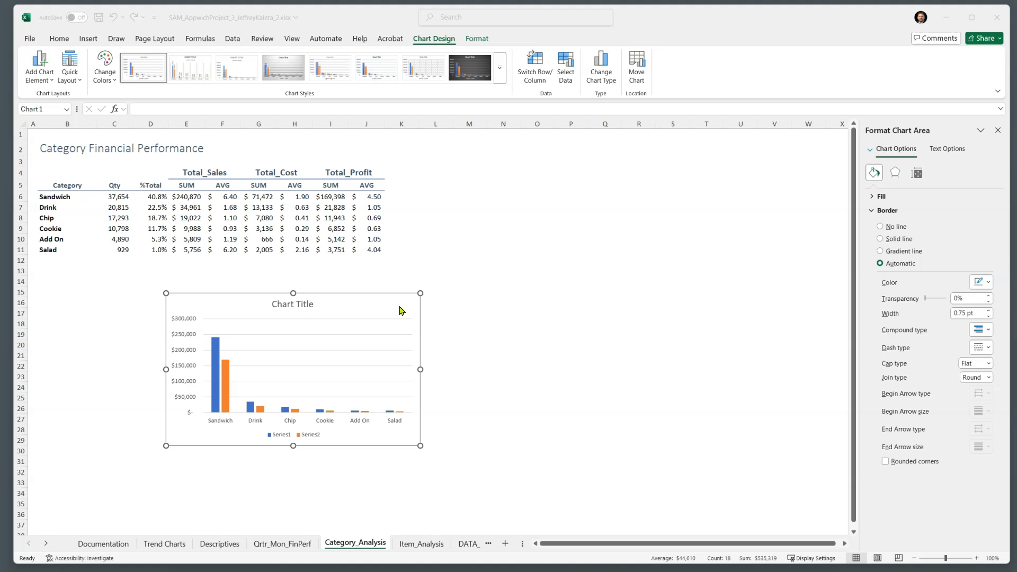
# Add a primary horizontal axis title to the category column chart.
pyautogui.click(356, 303)
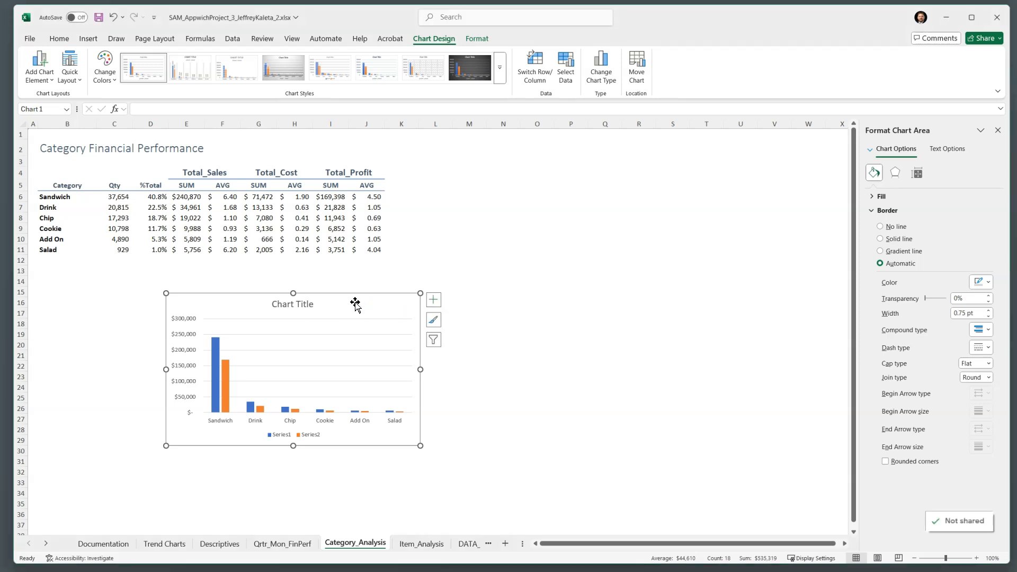
pyautogui.click(432, 299)
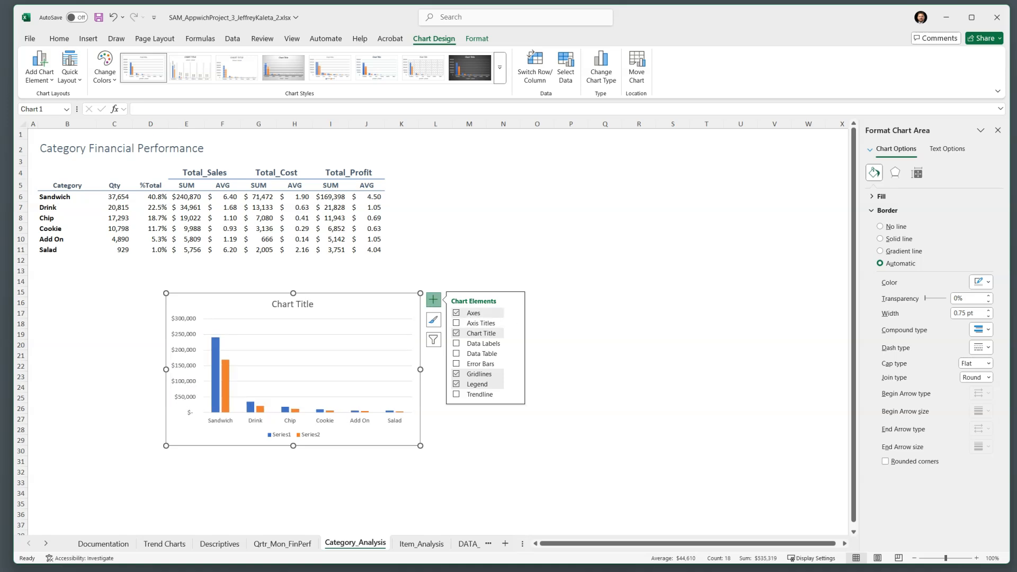
pyautogui.hotkey('alt', 'Tab')
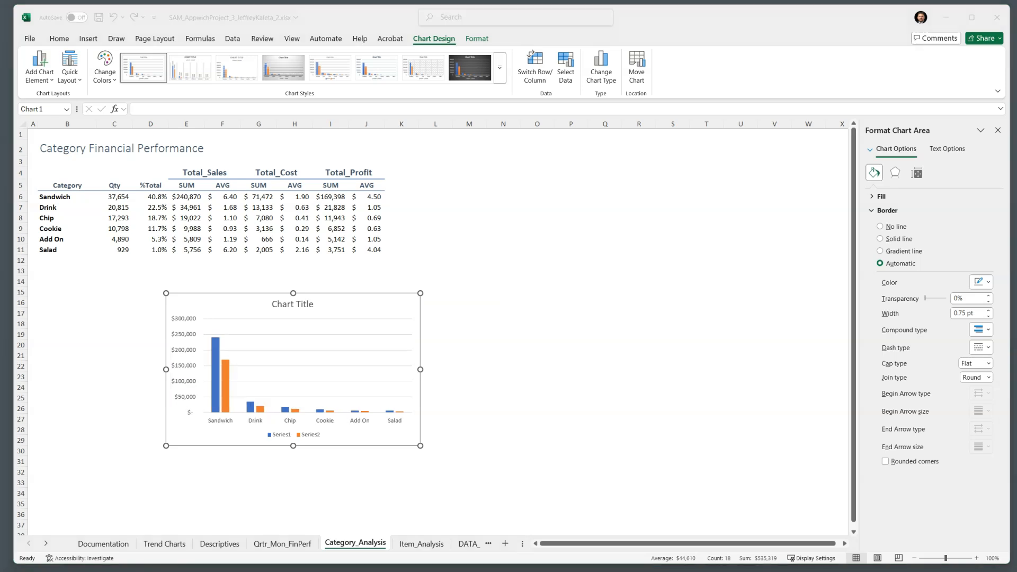
pyautogui.click(376, 314)
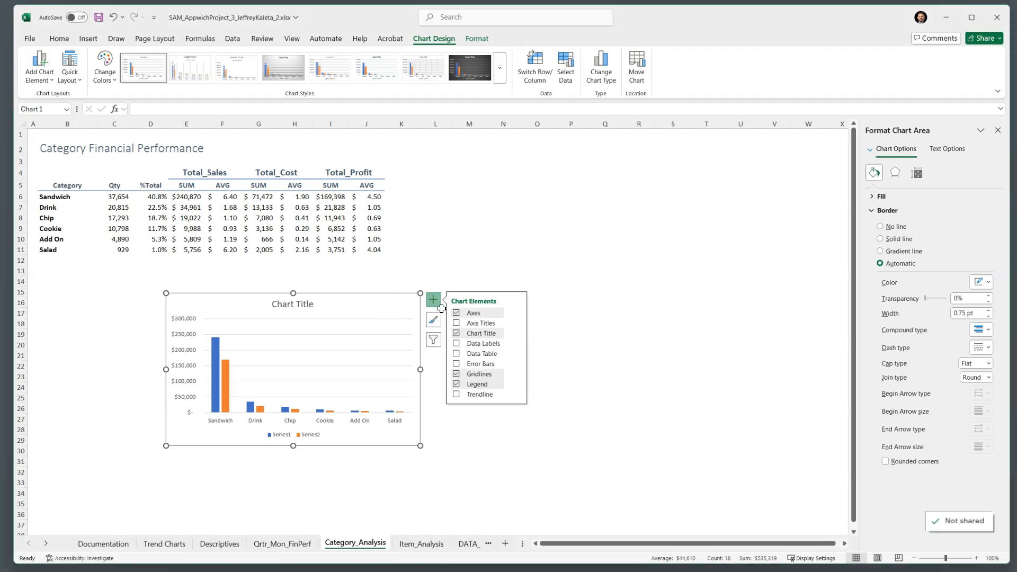
pyautogui.click(515, 324)
pyautogui.click(537, 328)
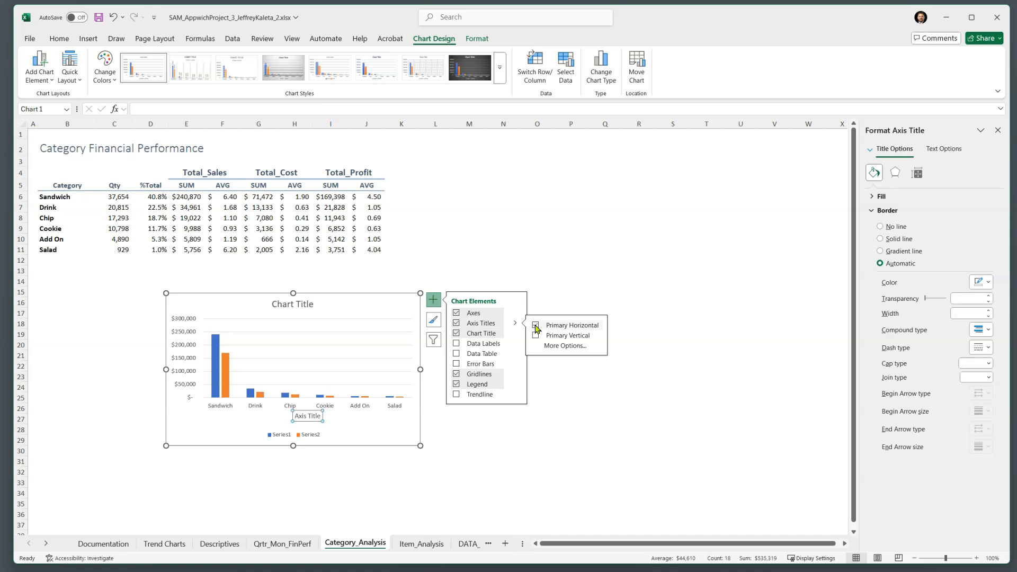
pyautogui.click(382, 429)
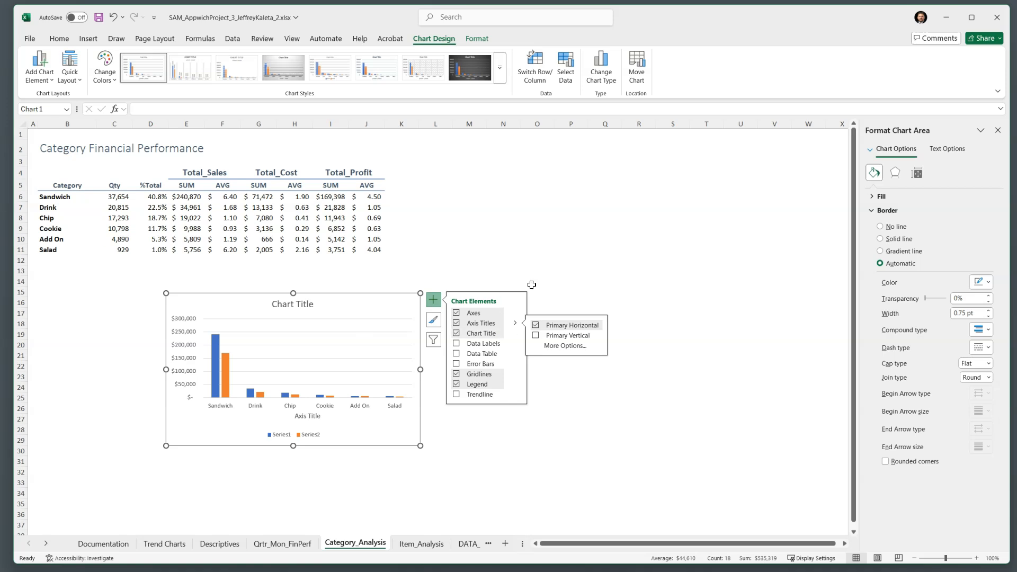
pyautogui.click(571, 249)
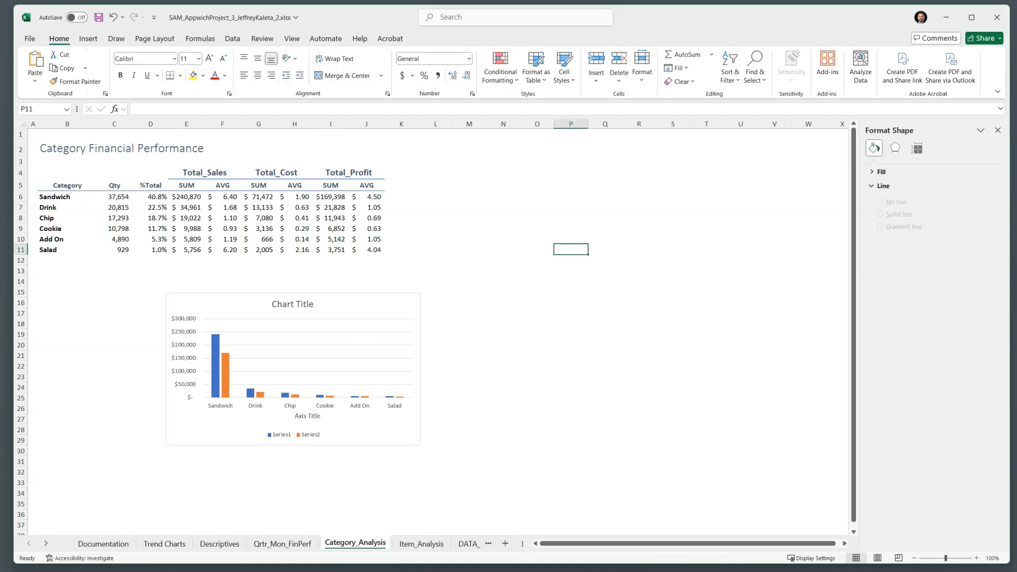
# Check the Figure 4: Chart #3 Example in the Word instructions, and apply the preset chart Layout 2 to the category column chart in Excel.
pyautogui.hotkey('alt', 'Tab')
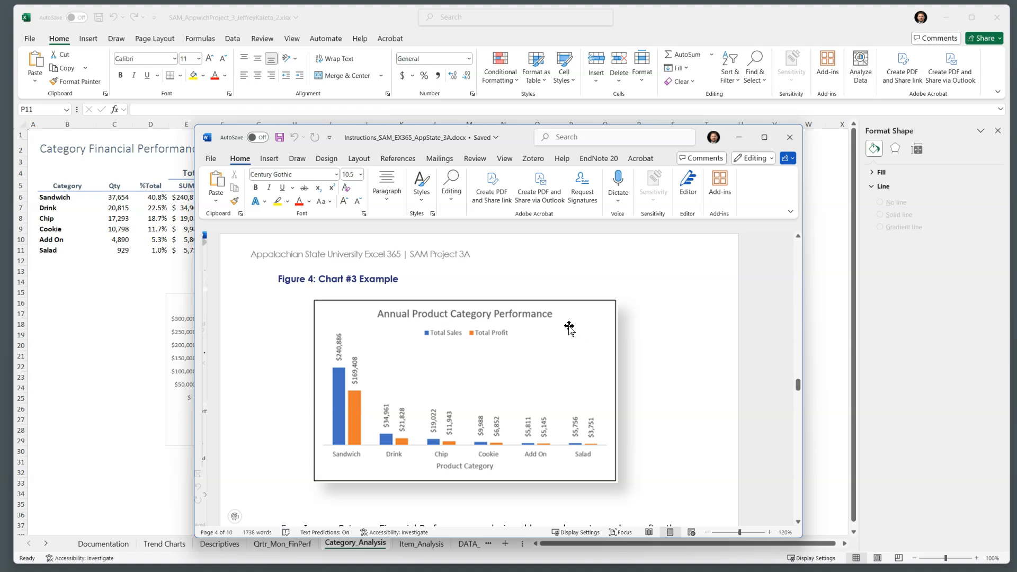
pyautogui.moveTo(522, 137); pyautogui.dragTo(419, 202)
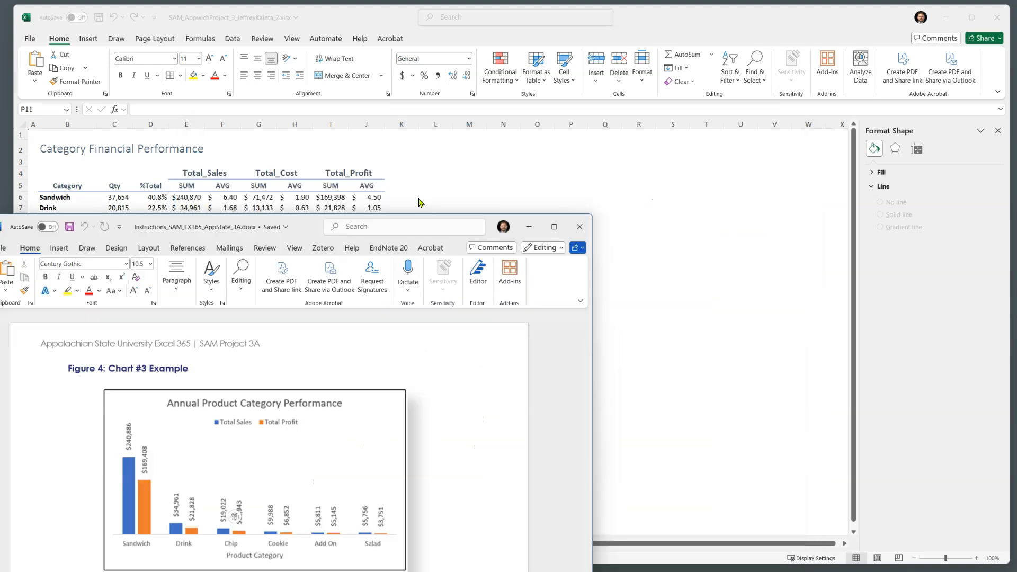
pyautogui.hotkey('alt', 'Tab')
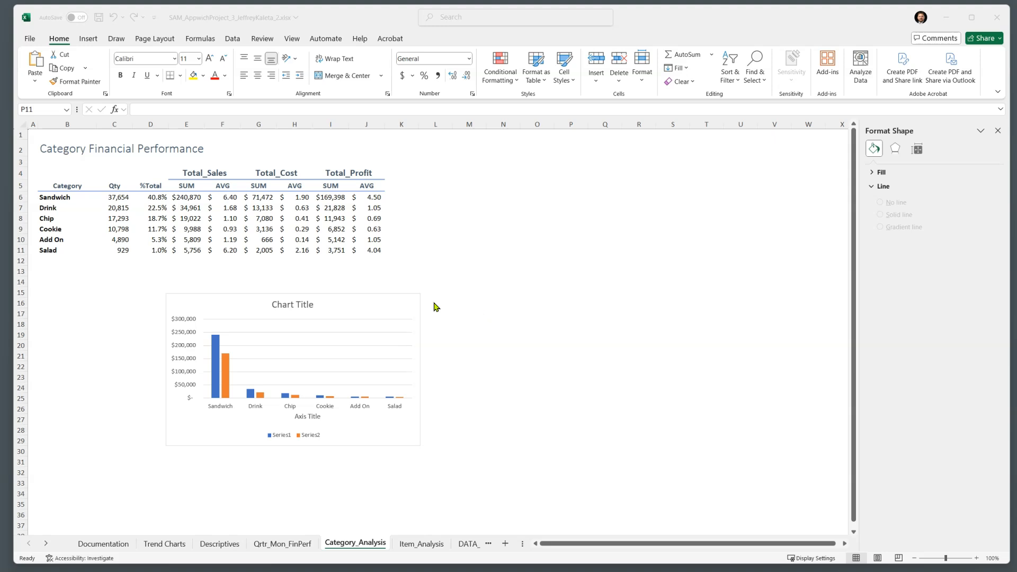
pyautogui.click(384, 308)
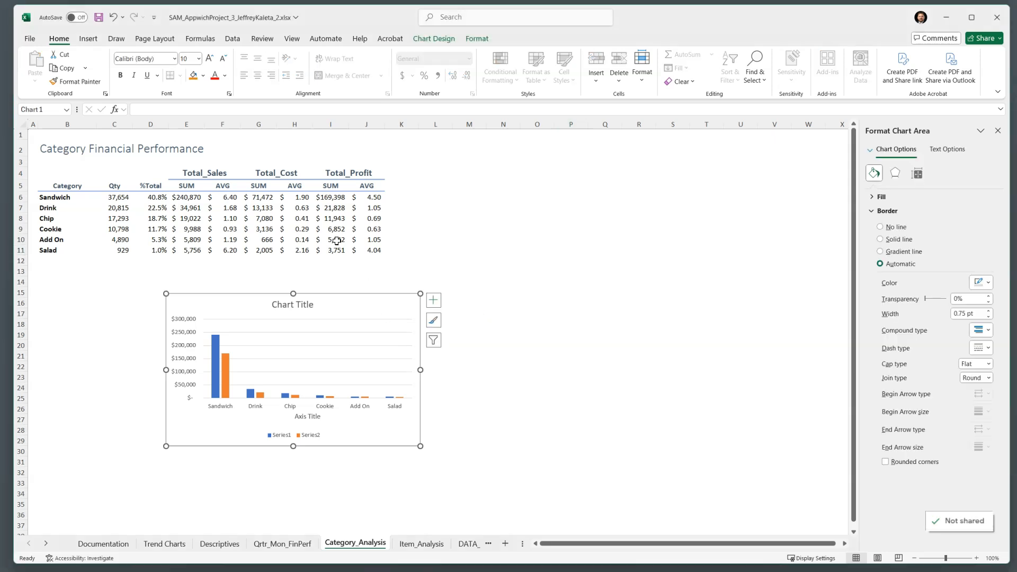
pyautogui.click(434, 42)
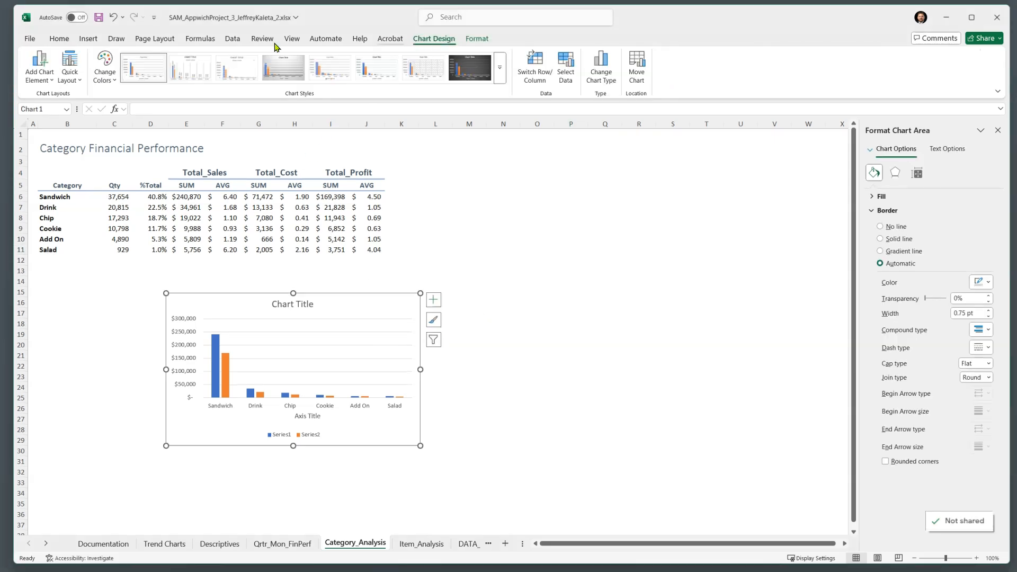
pyautogui.click(71, 76)
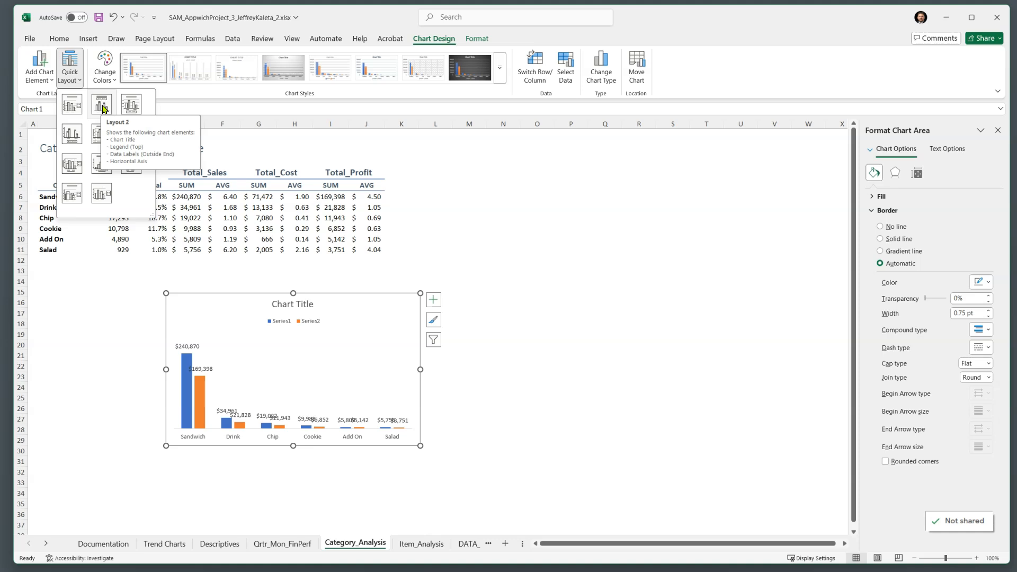
pyautogui.click(104, 108)
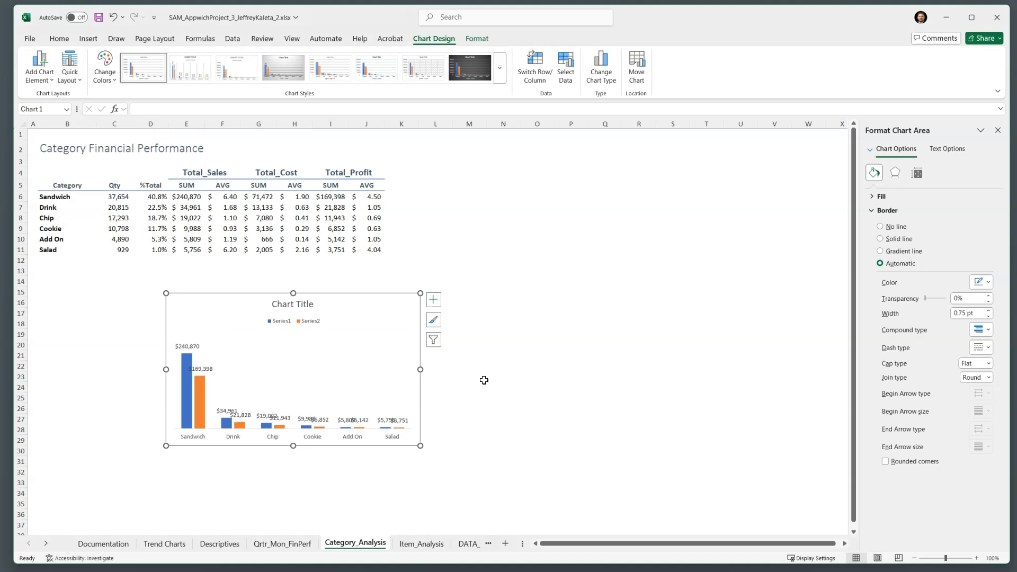
pyautogui.click(73, 78)
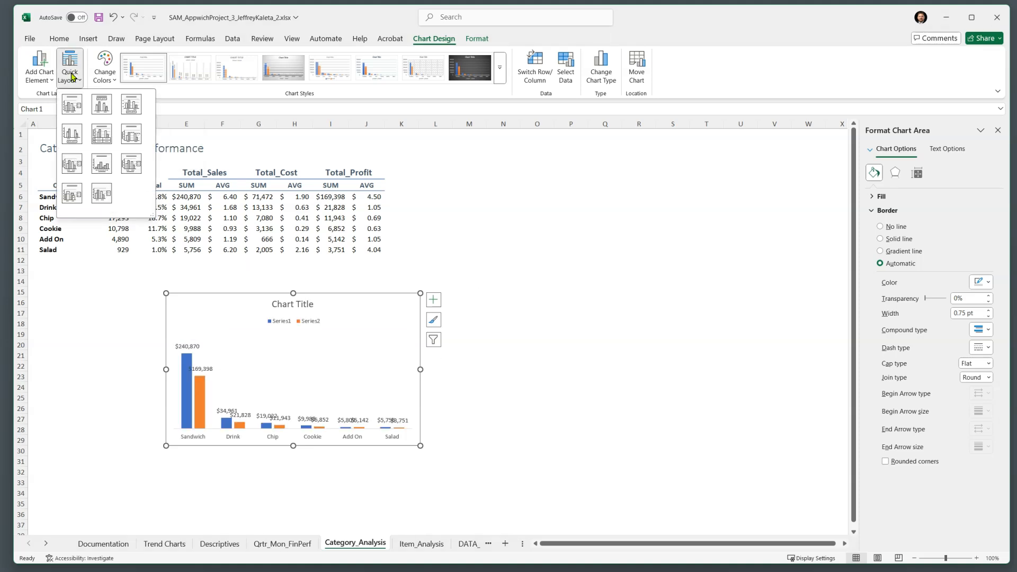
pyautogui.click(99, 109)
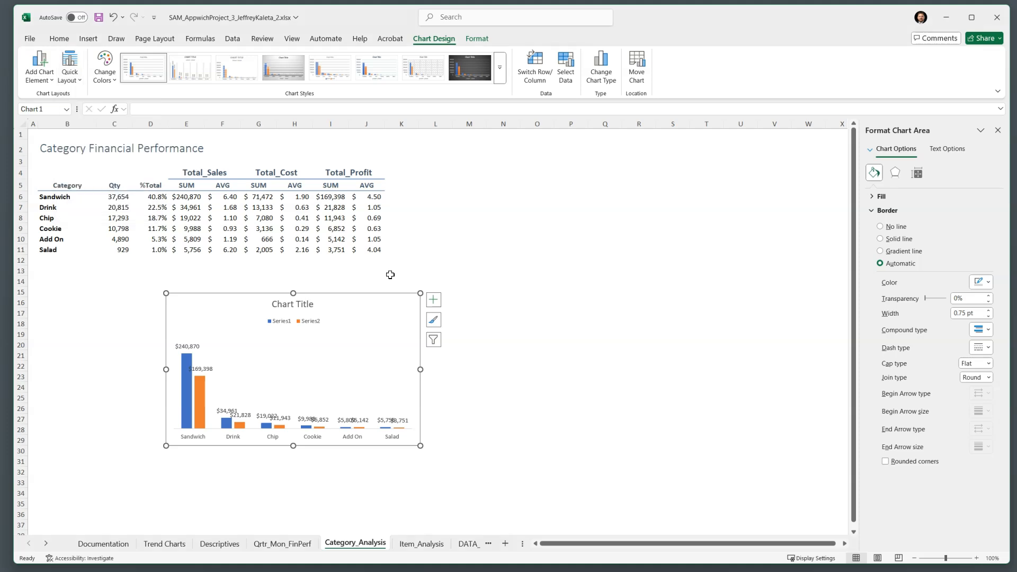
# Add a primary horizontal axis title beneath the category names in the Layout 2 column chart.
pyautogui.click(433, 300)
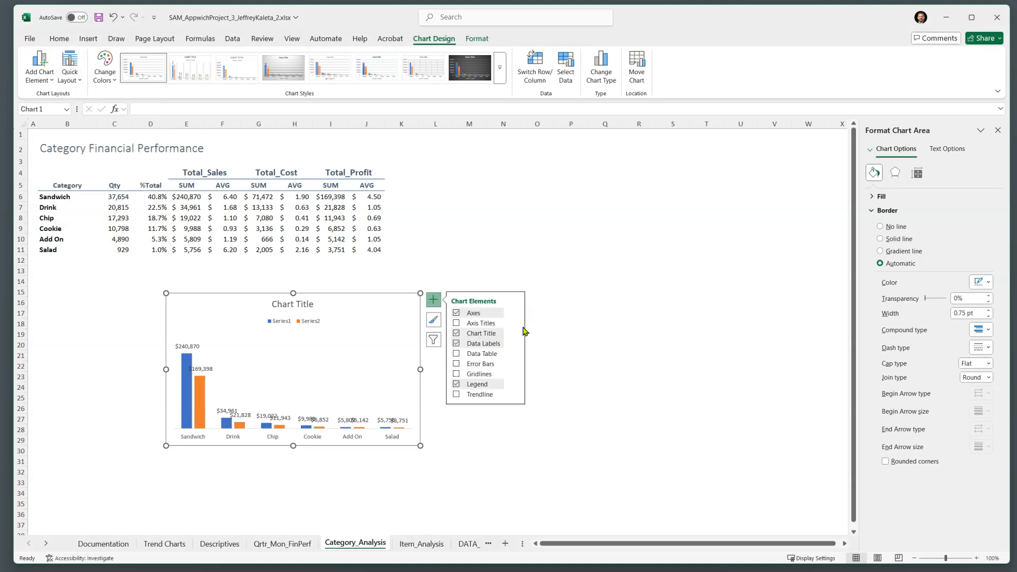
pyautogui.click(515, 323)
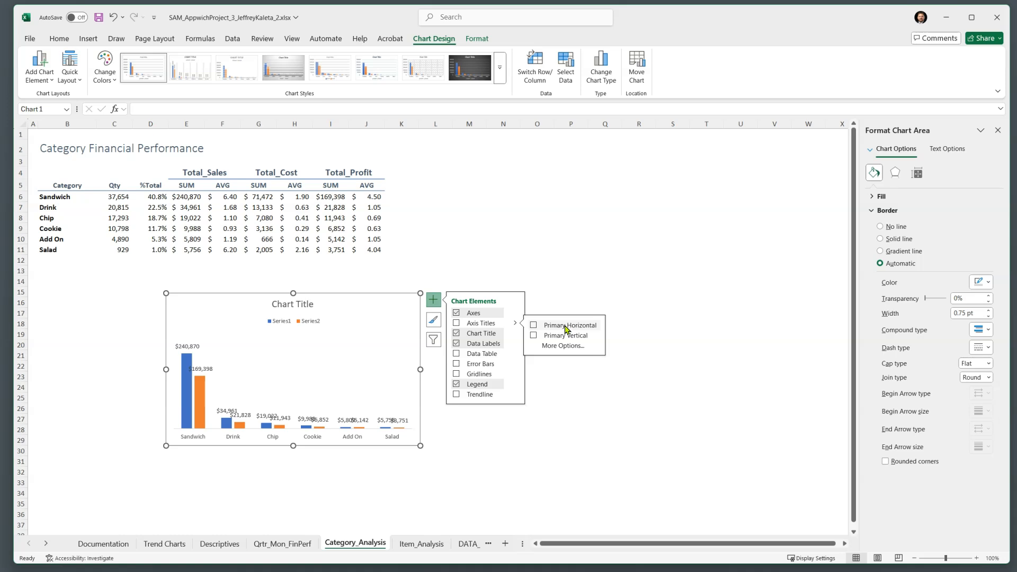
pyautogui.click(535, 325)
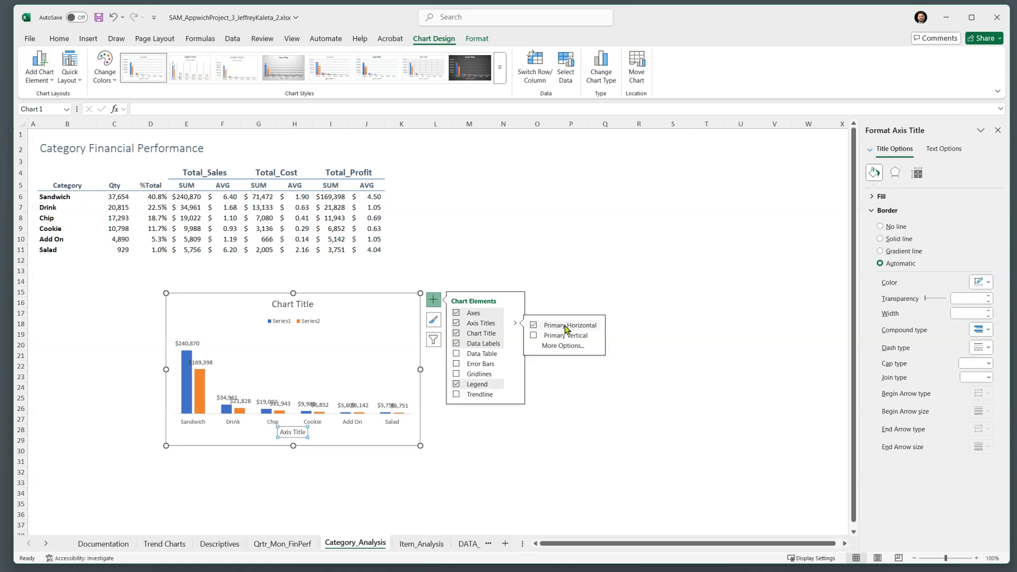
# Set the chart's horizontal axis title to "Product Category".
pyautogui.doubleClick(299, 435)
pyautogui.tripleClick(299, 435)
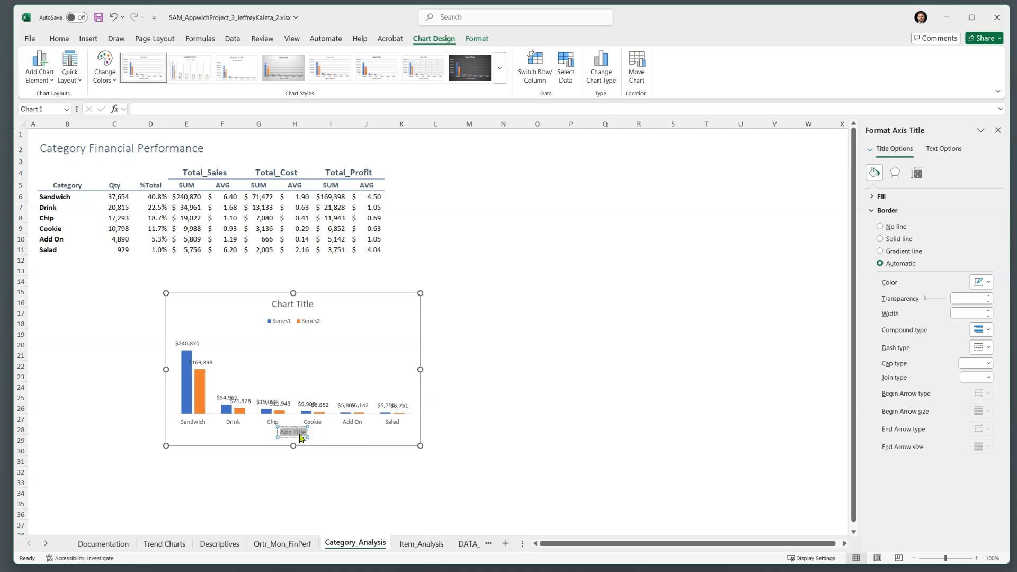
pyautogui.write('Product Category')
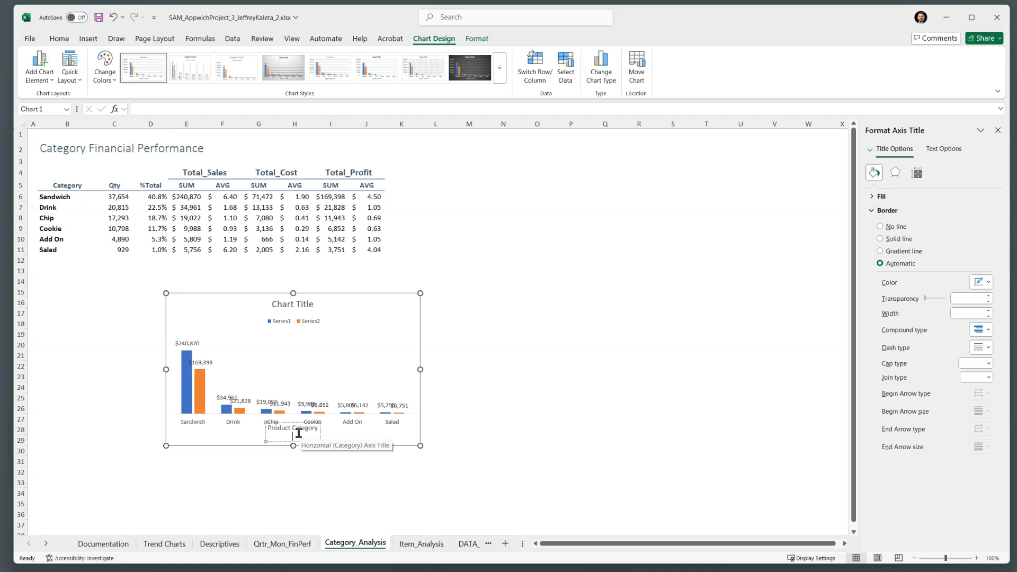
pyautogui.press('Escape')
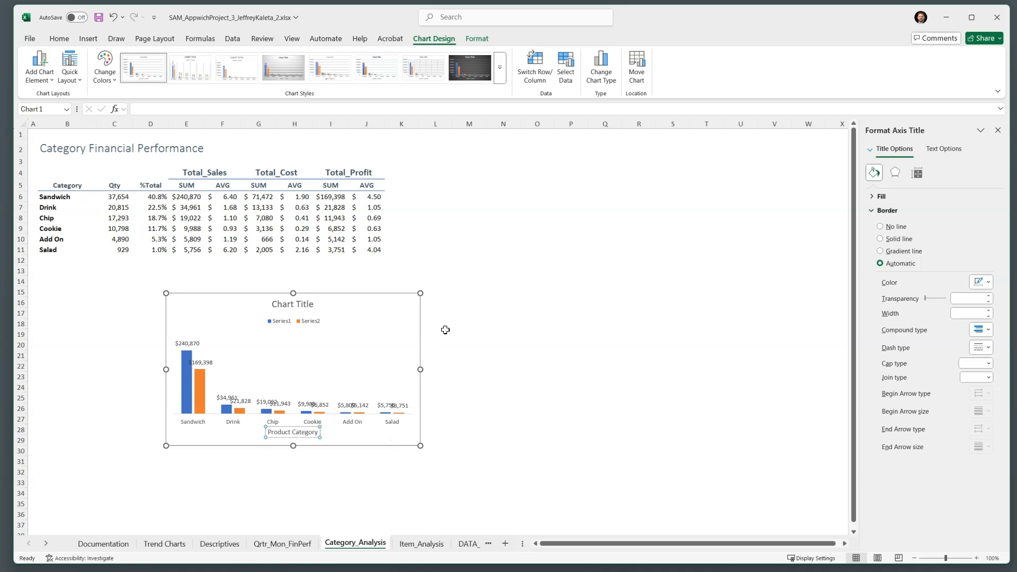
# Rename the chart's first data series "Total Sales" and its second series "Total Profit".
pyautogui.click(410, 306)
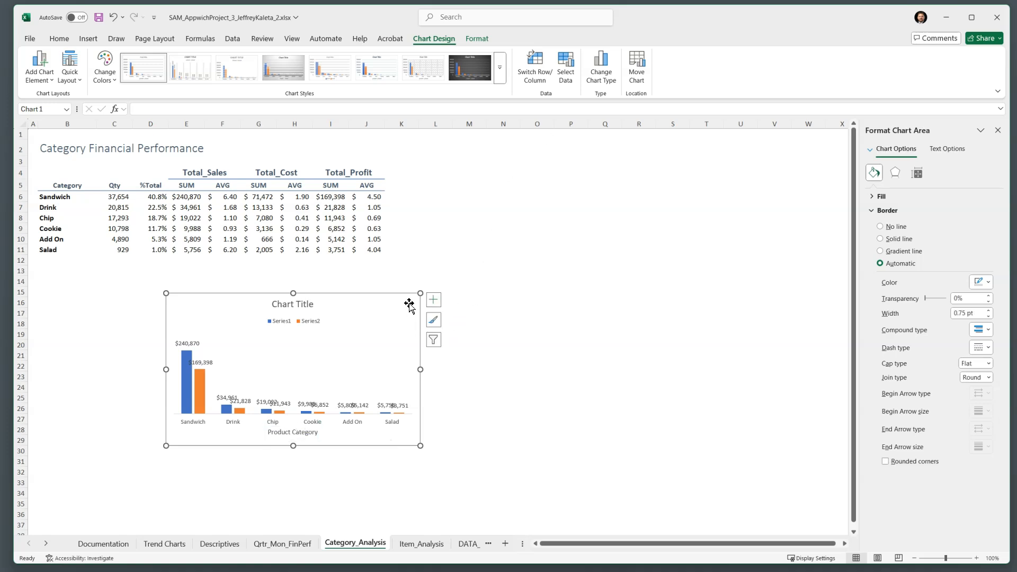
pyautogui.click(566, 66)
pyautogui.click(471, 238)
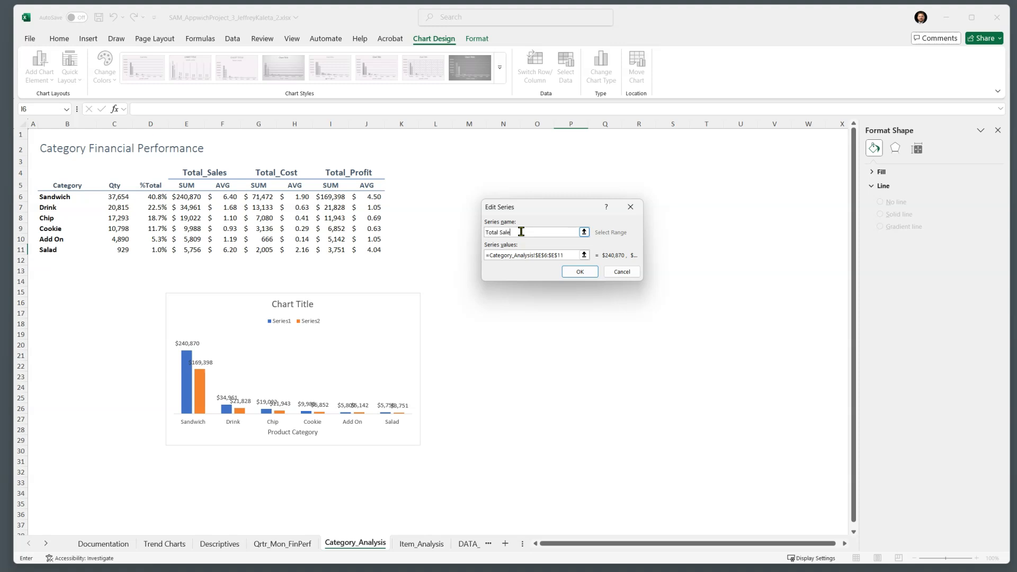
pyautogui.press('Return')
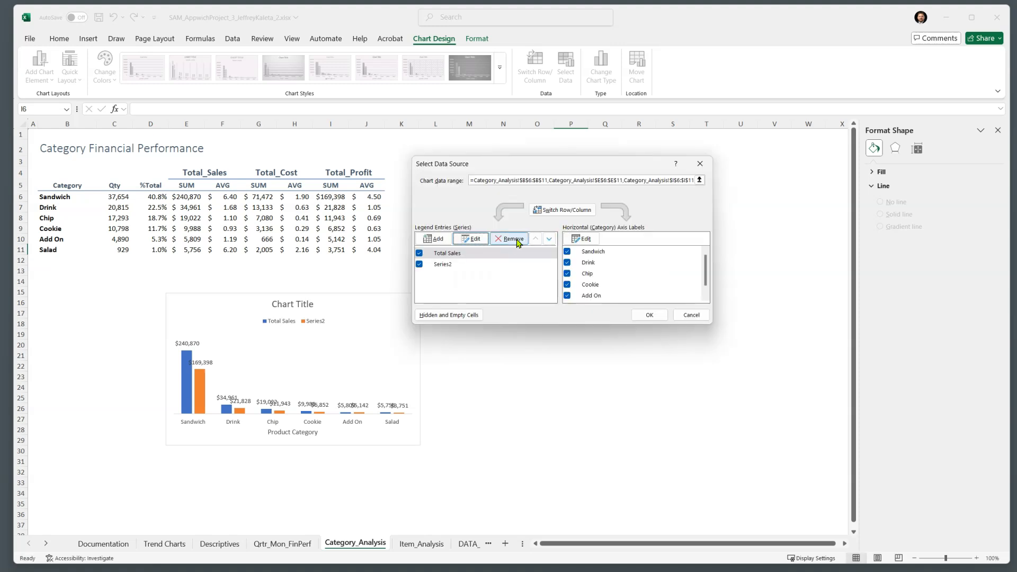
pyautogui.click(492, 265)
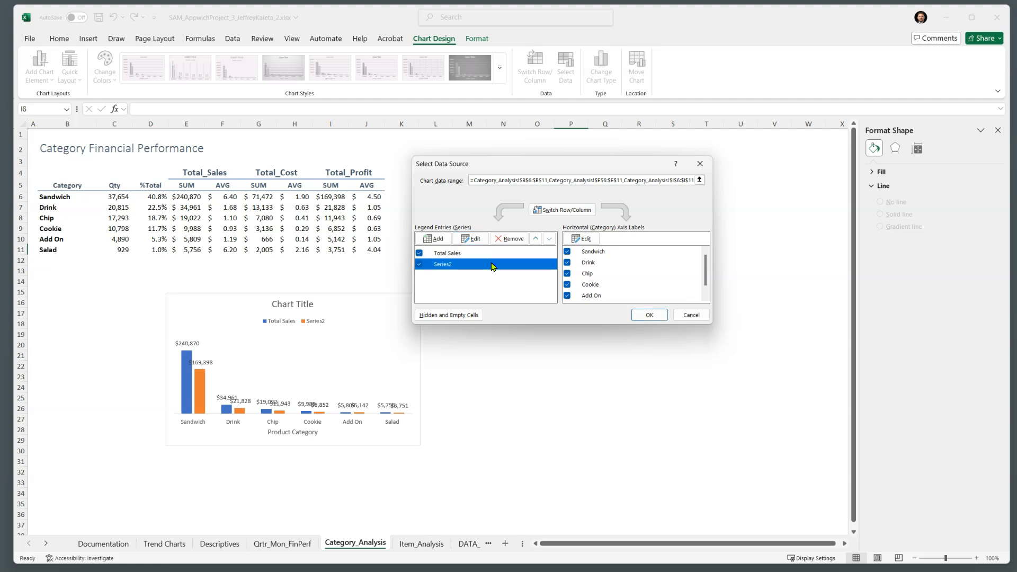
pyautogui.click(472, 239)
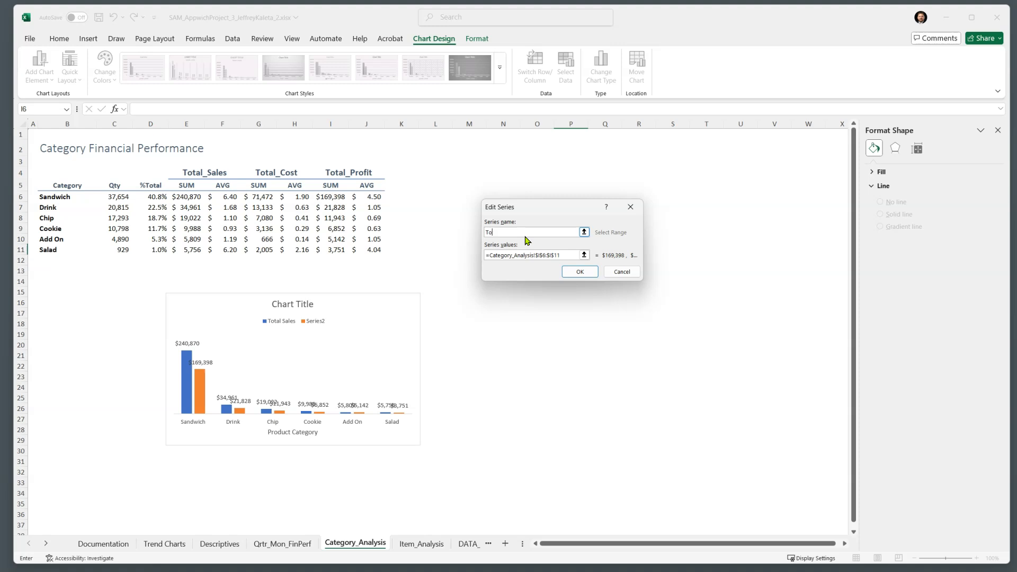
pyautogui.press('Return')
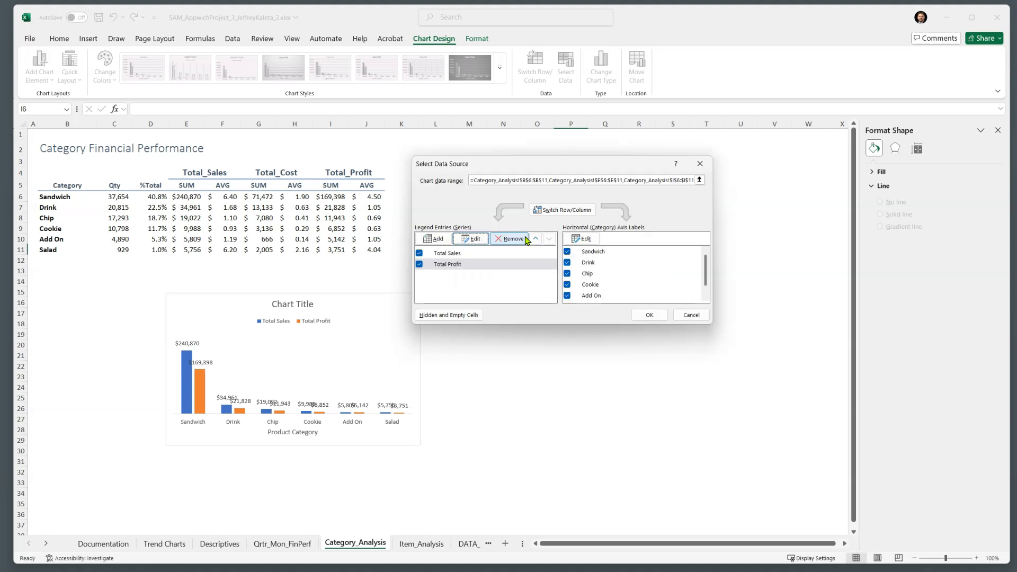
pyautogui.click(654, 316)
# Change the chart title to "Annual Product Category Performance".
pyautogui.click(296, 305)
pyautogui.doubleClick(297, 306)
pyautogui.hotkey('ctrl', 'a')
pyautogui.write('Annual Product Category Performance')
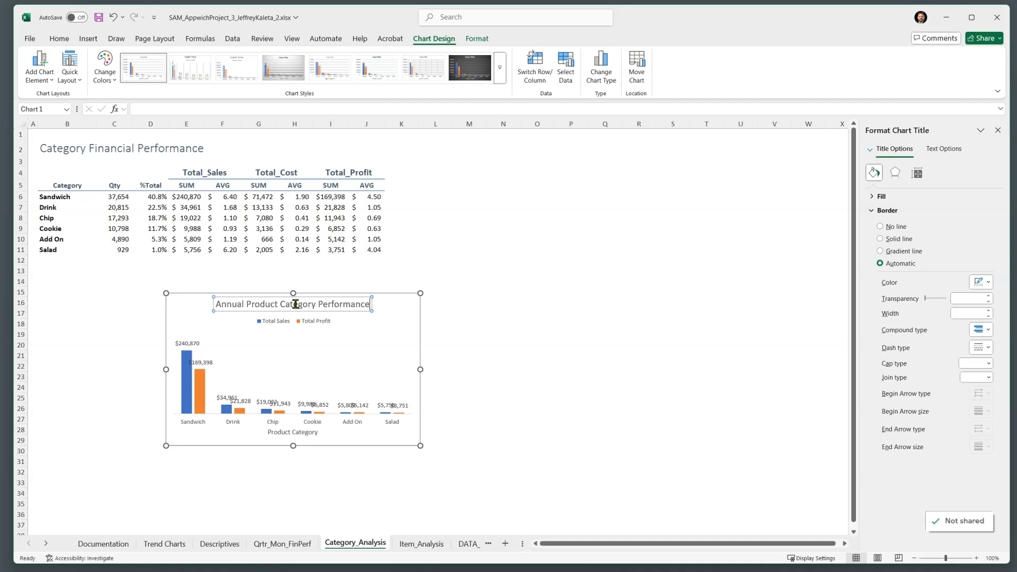
pyautogui.click(370, 363)
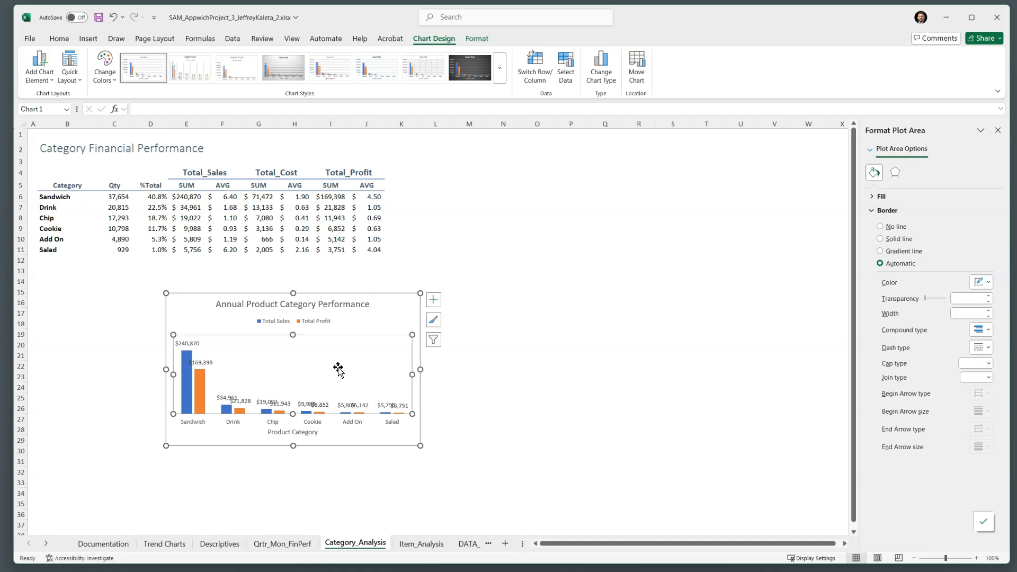
# Change the text direction of the Total Sales data labels so all their text is rotated to read upward.
pyautogui.click(191, 344)
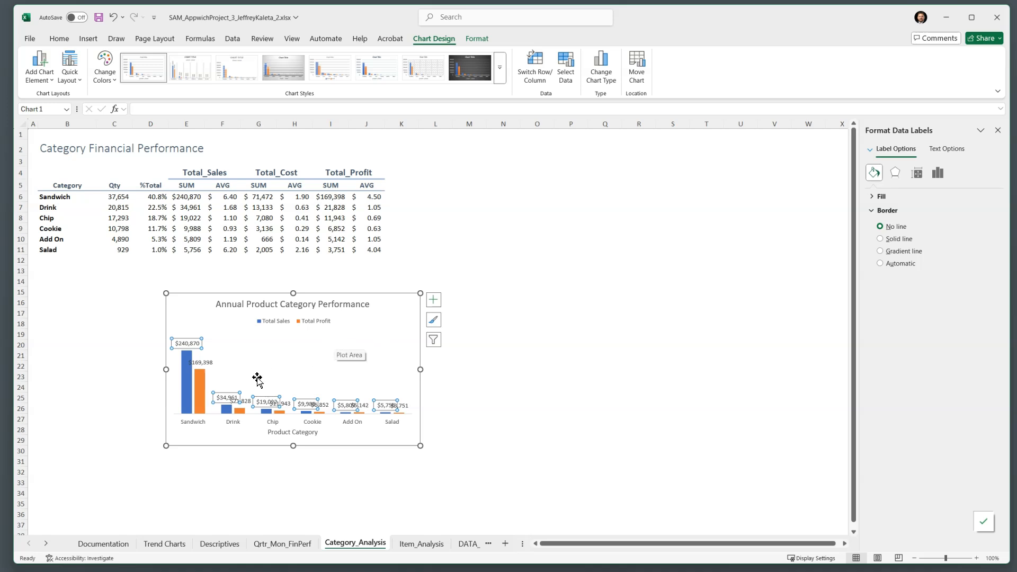
pyautogui.click(187, 315)
pyautogui.click(197, 345)
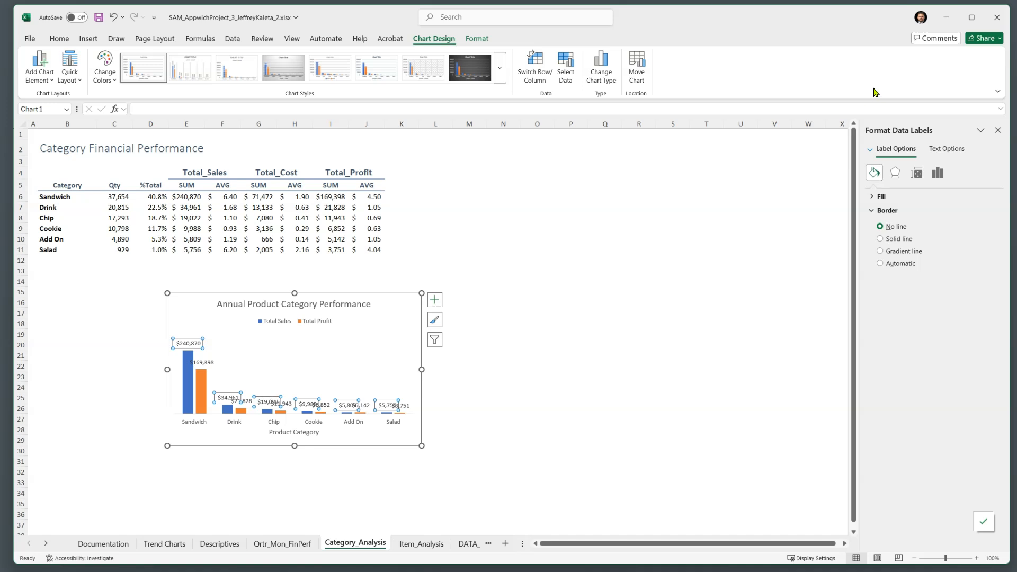
pyautogui.click(948, 150)
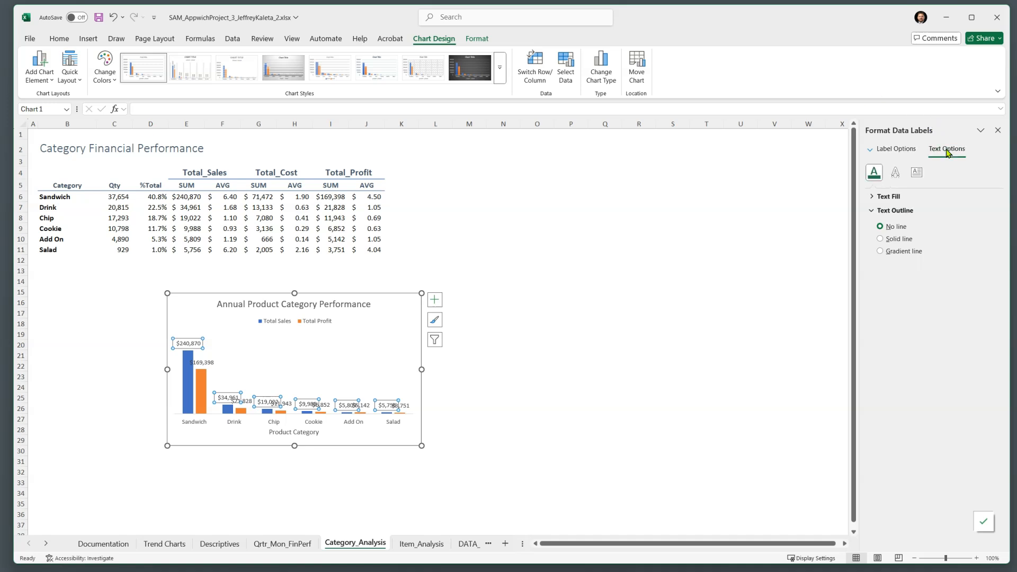
pyautogui.click(916, 174)
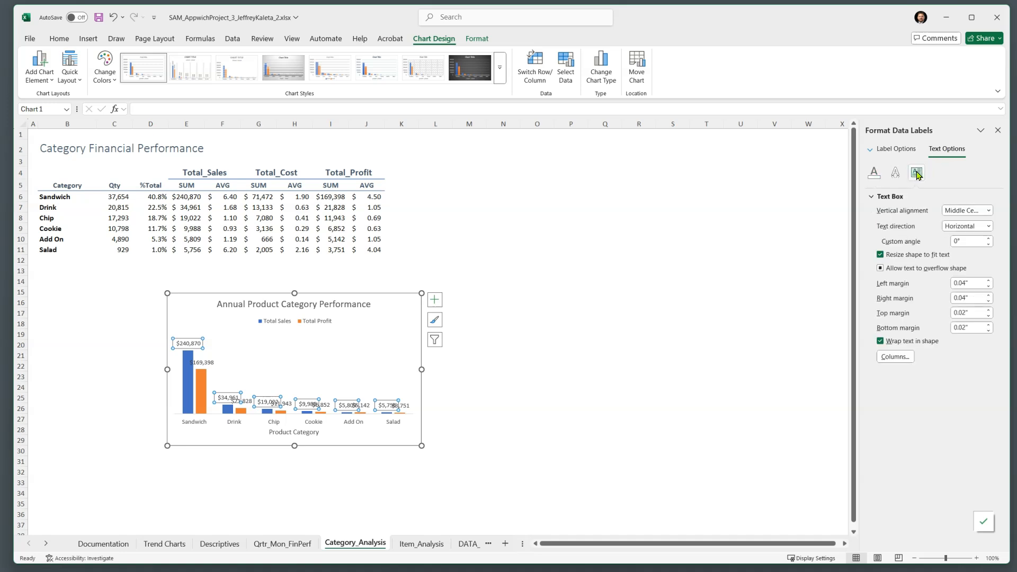
pyautogui.click(974, 228)
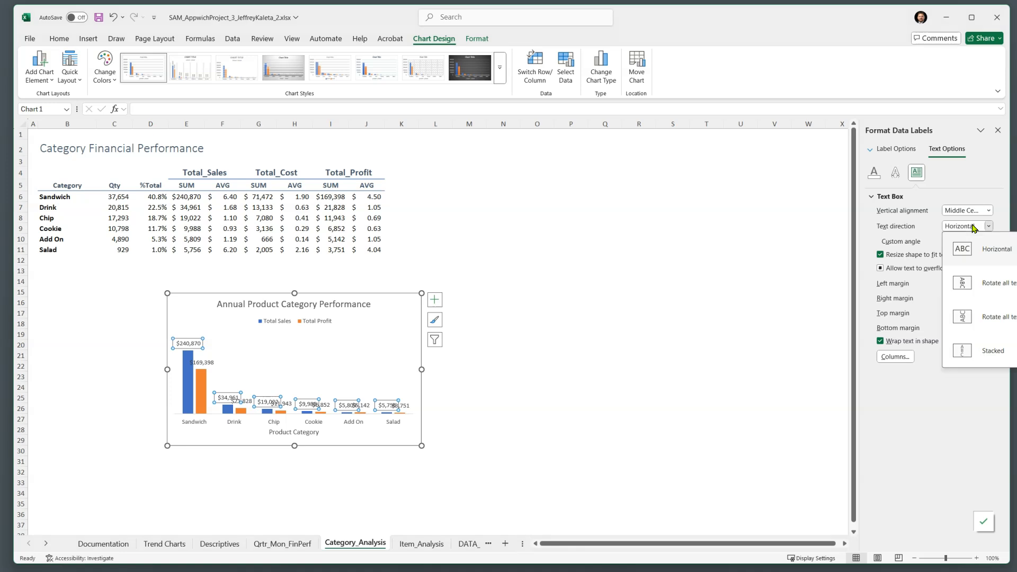
pyautogui.click(992, 318)
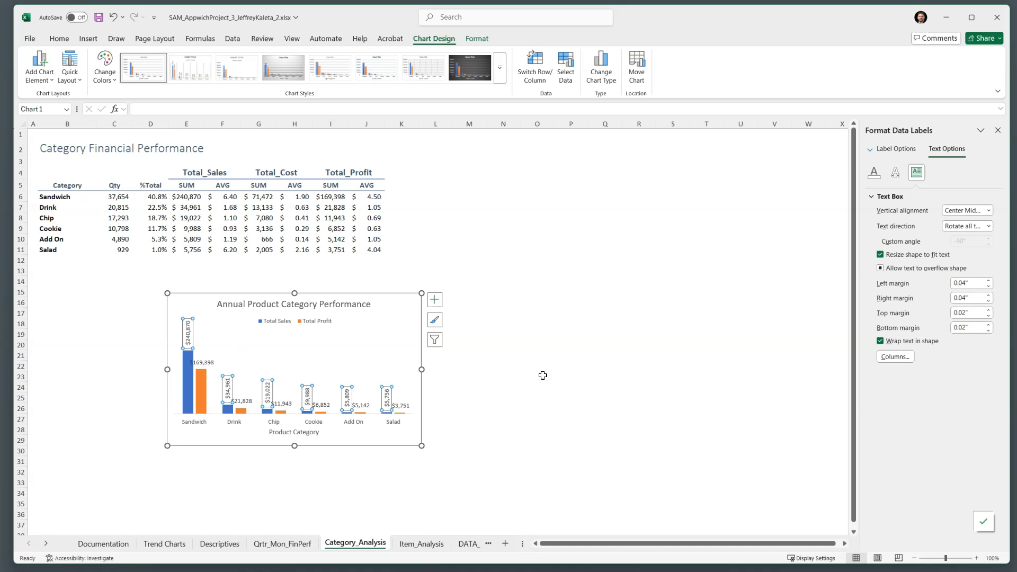
pyautogui.click(351, 352)
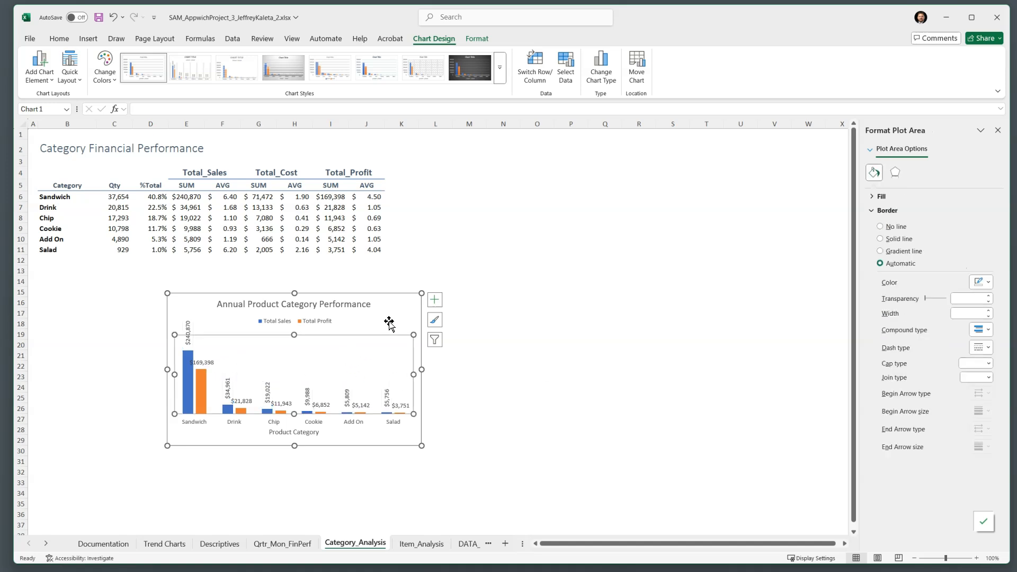
pyautogui.click(401, 309)
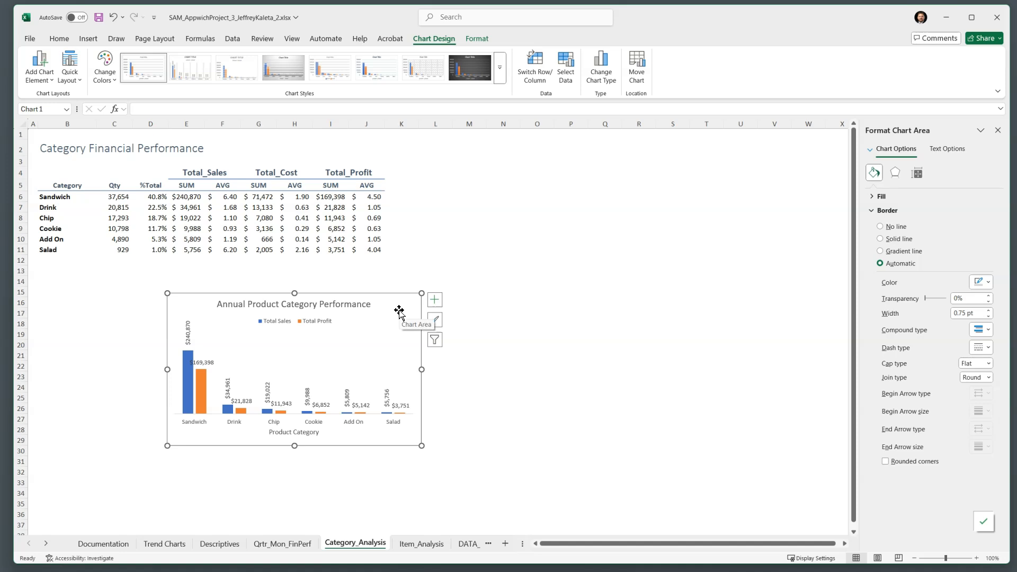
# Apply the Rotate Text Up orientation to the Total Profit data labels.
pyautogui.click(206, 365)
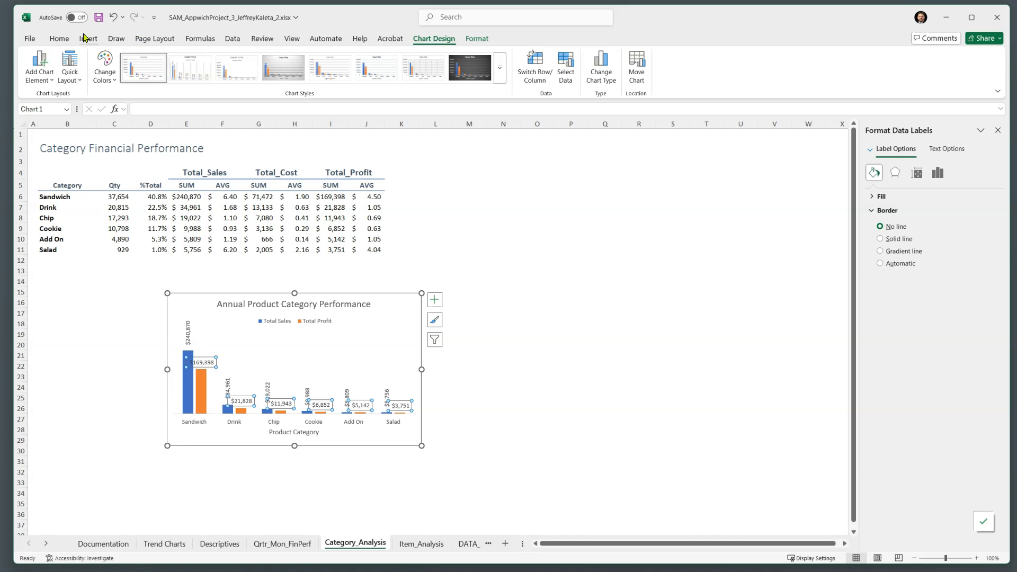
pyautogui.click(59, 39)
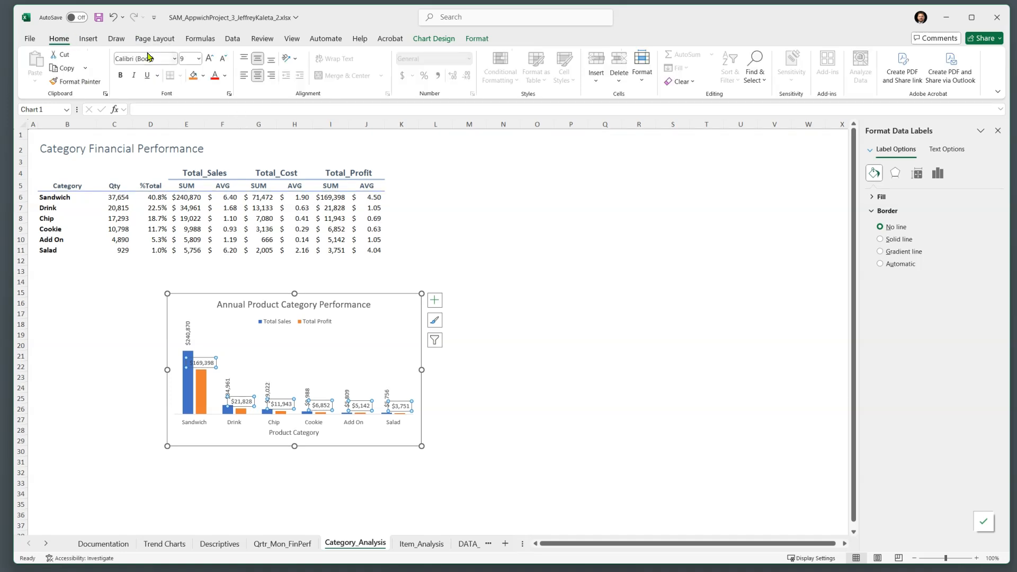
pyautogui.click(292, 59)
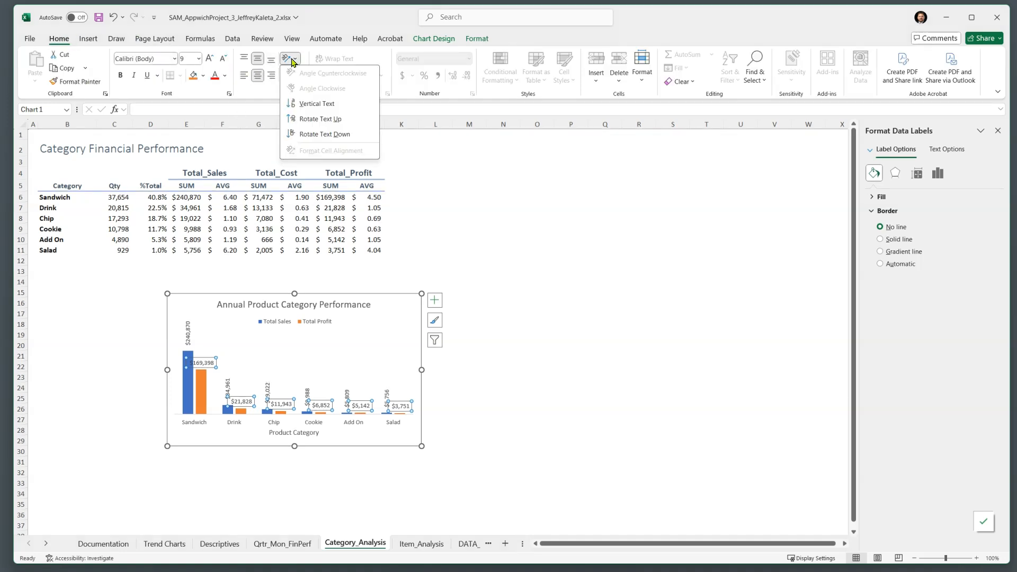
pyautogui.click(334, 123)
pyautogui.click(493, 248)
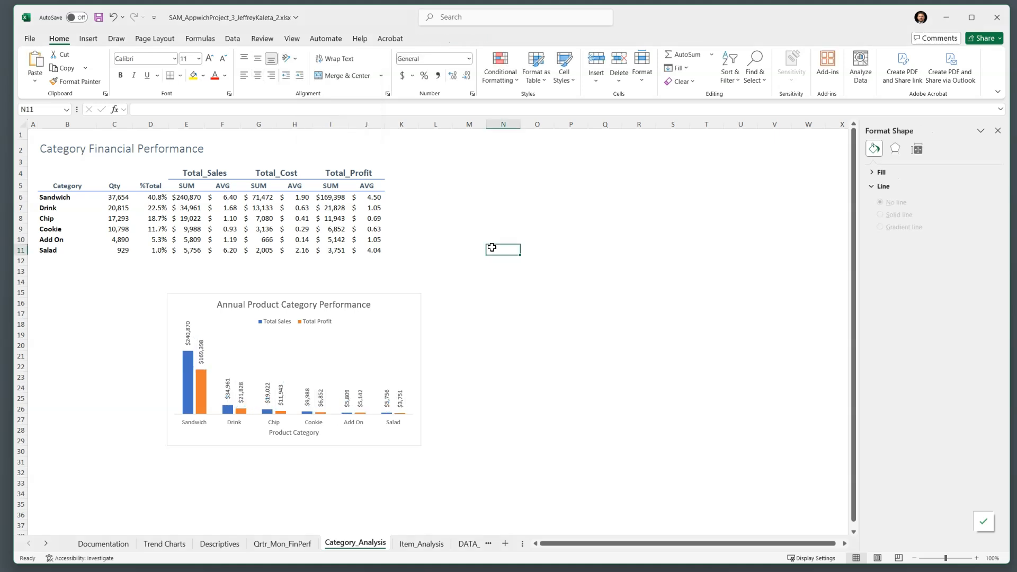
# Give the whole chart area a solid black outline.
pyautogui.click(397, 307)
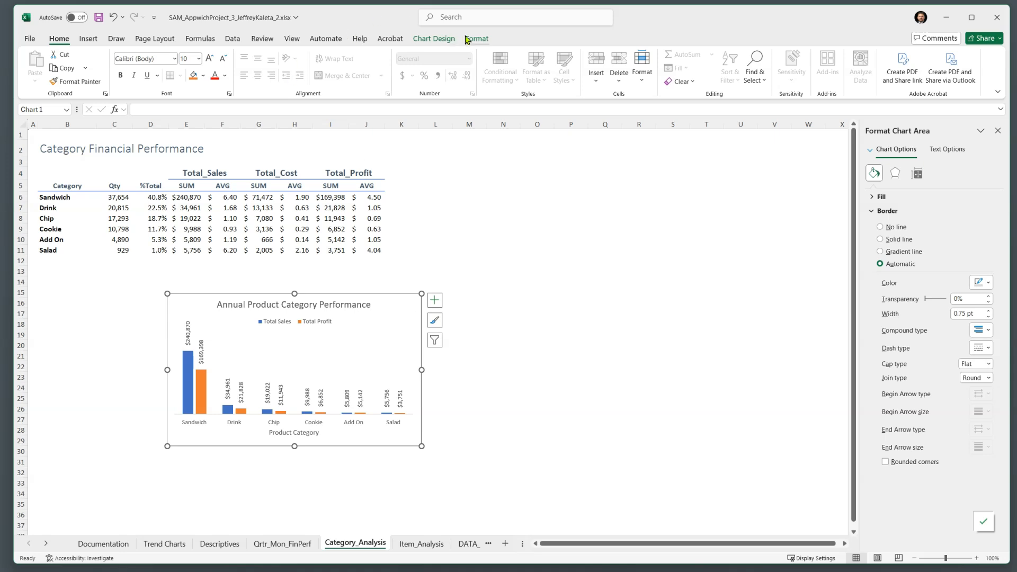
pyautogui.click(467, 39)
pyautogui.click(478, 68)
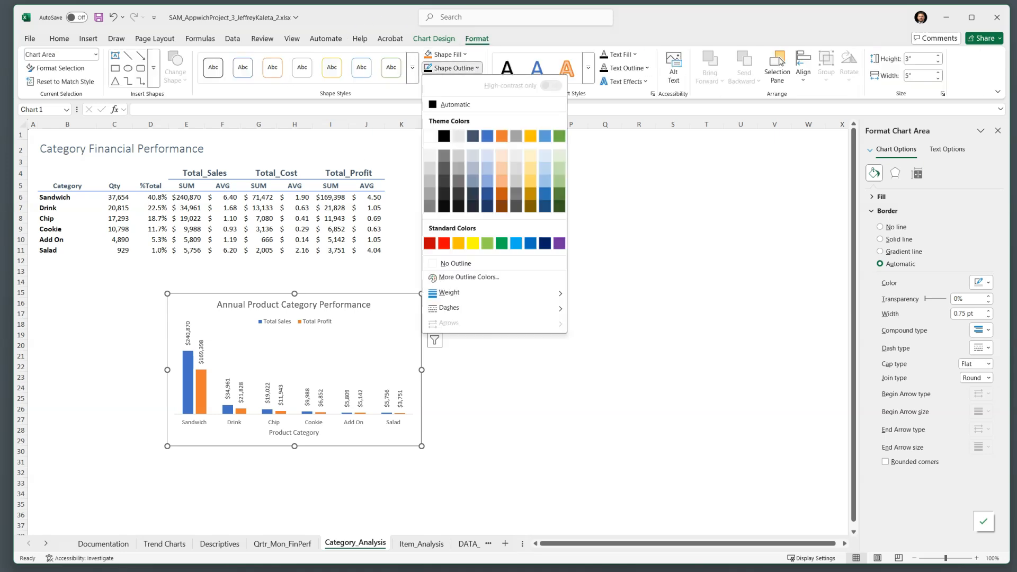
pyautogui.click(444, 136)
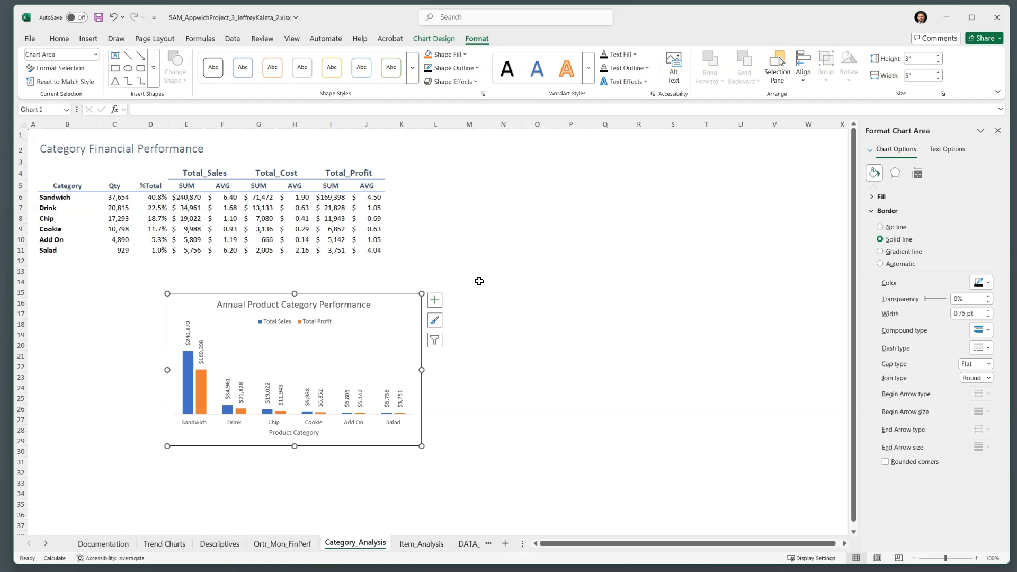
# Move the category performance chart to the Trend Charts sheet as an embedded object.
pyautogui.rightClick(400, 306)
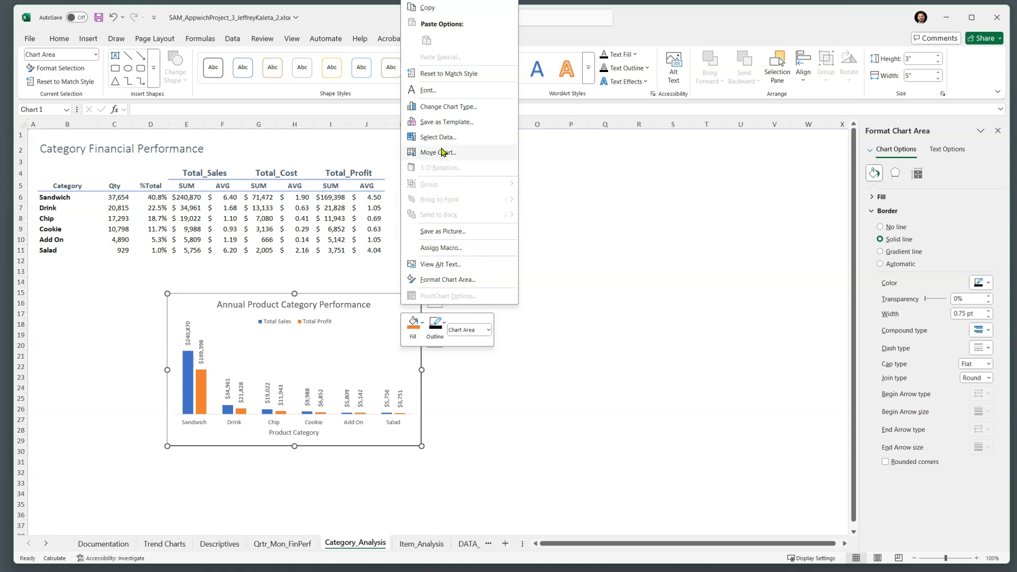
pyautogui.click(443, 152)
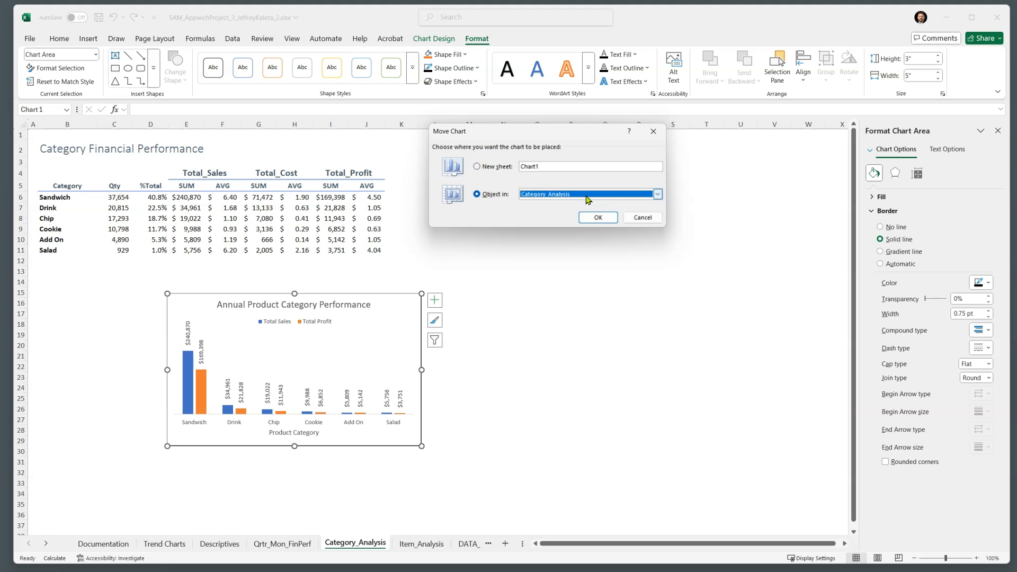
pyautogui.click(588, 196)
pyautogui.click(584, 211)
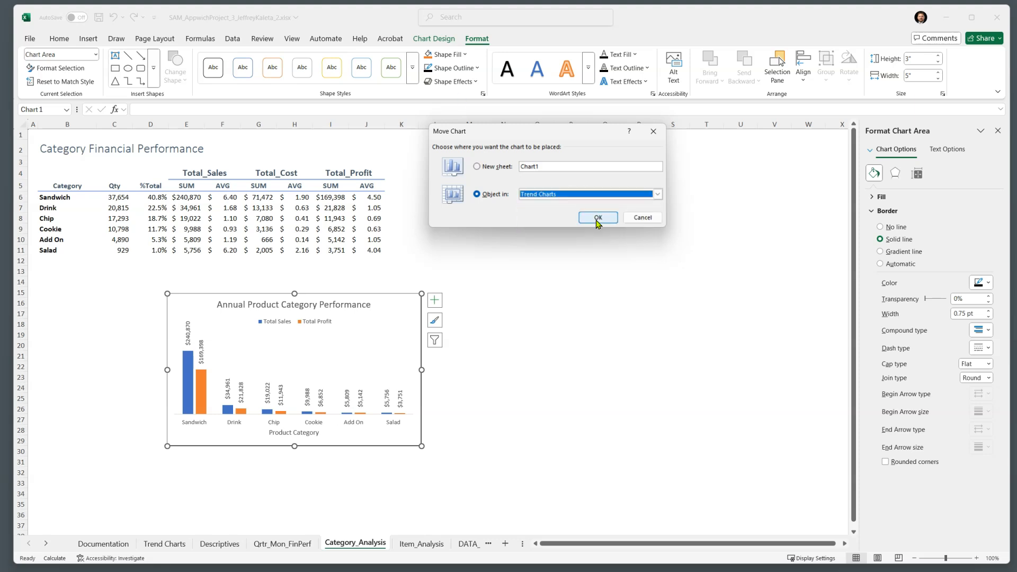
pyautogui.click(598, 218)
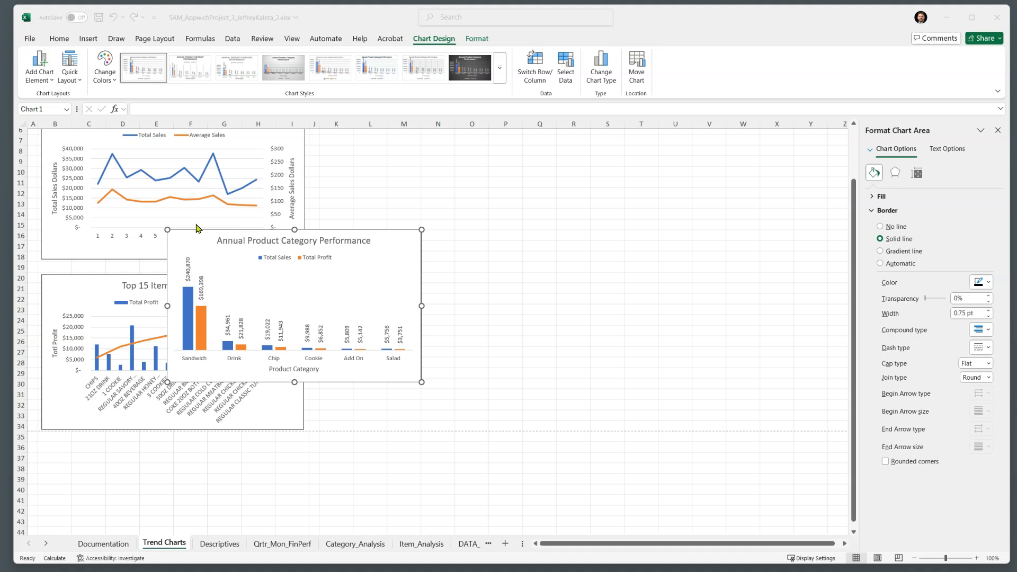
# Place the chart beside the Monthly Sales Trend chart, starting at cell K4, and widen it slightly to end in column R.
pyautogui.moveTo(176, 245); pyautogui.dragTo(410, 149)
pyautogui.scroll(2, 410, 154)
pyautogui.moveTo(434, 210); pyautogui.dragTo(353, 186)
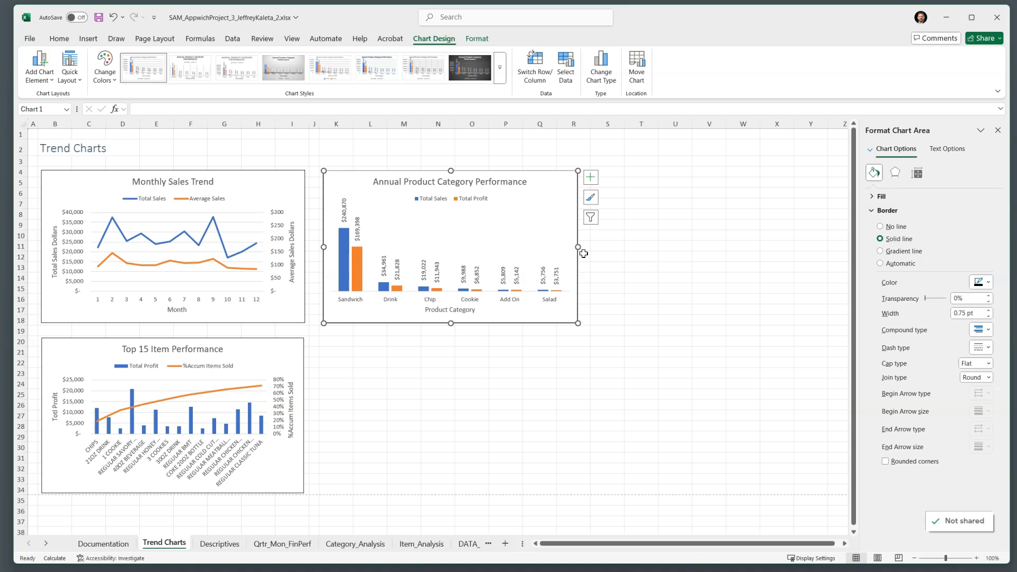
pyautogui.moveTo(580, 247); pyautogui.dragTo(587, 247)
pyautogui.click(568, 354)
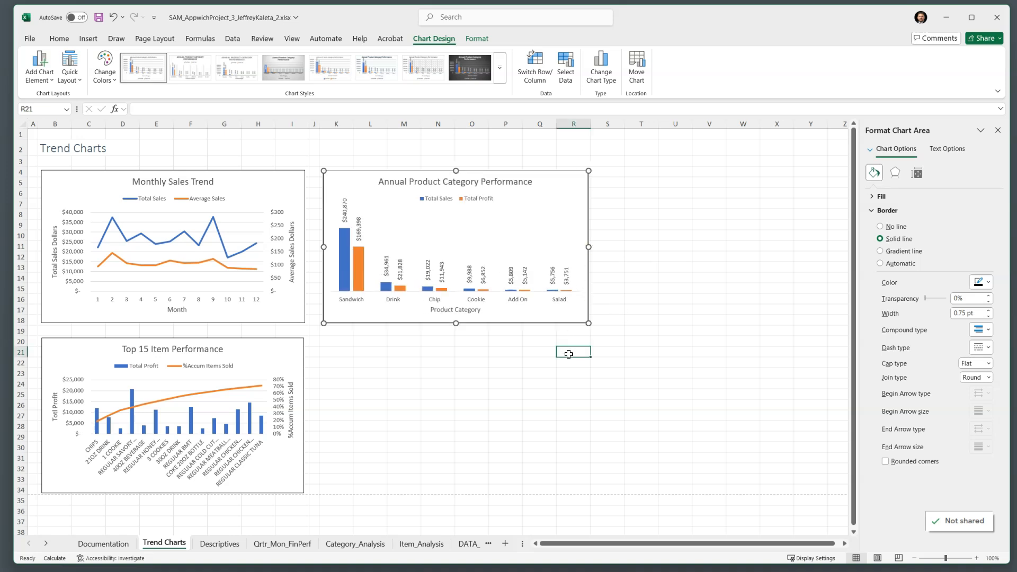
# Save the workbook and return to the Category_Analysis sheet, enlarging its view to 145%.
pyautogui.hotkey('ctrl', 's')
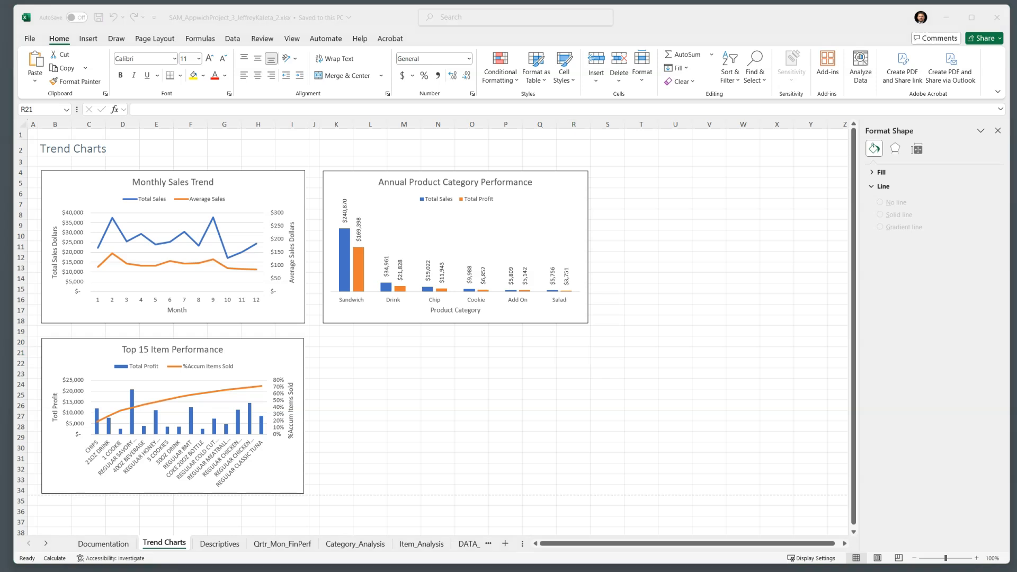
pyautogui.click(329, 547)
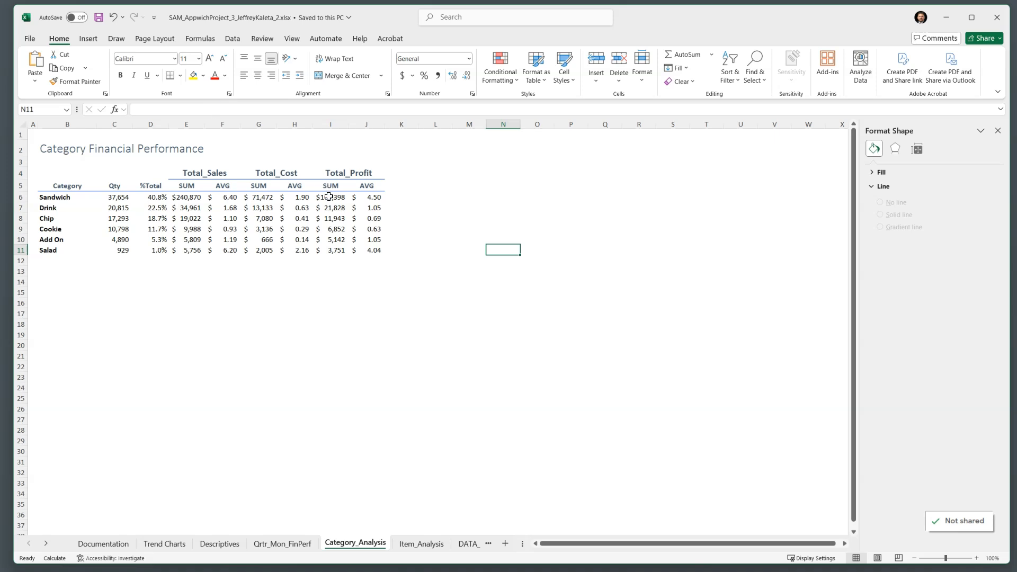
pyautogui.scroll(3, 327, 210)
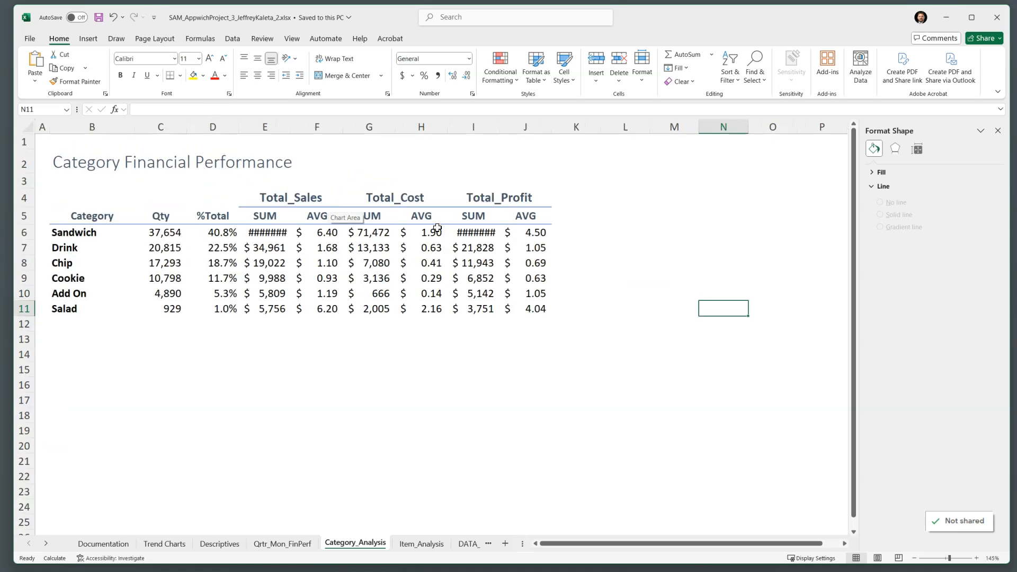
# Widen columns C through J to one equal width that fits the Total_Sales and Total_Profit sums.
pyautogui.moveTo(161, 127); pyautogui.dragTo(555, 127)
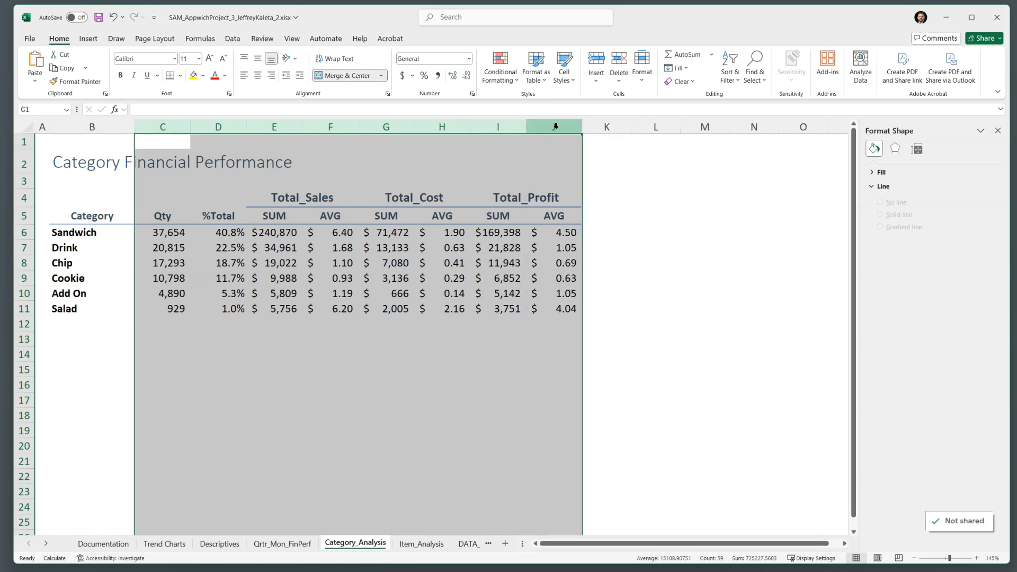
pyautogui.click(609, 218)
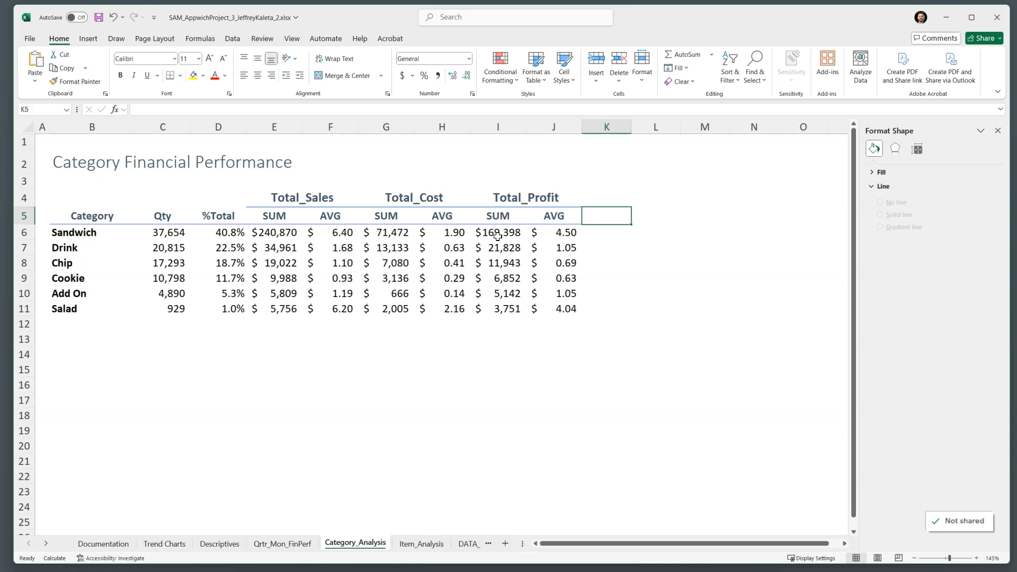
pyautogui.moveTo(498, 236); pyautogui.dragTo(500, 309)
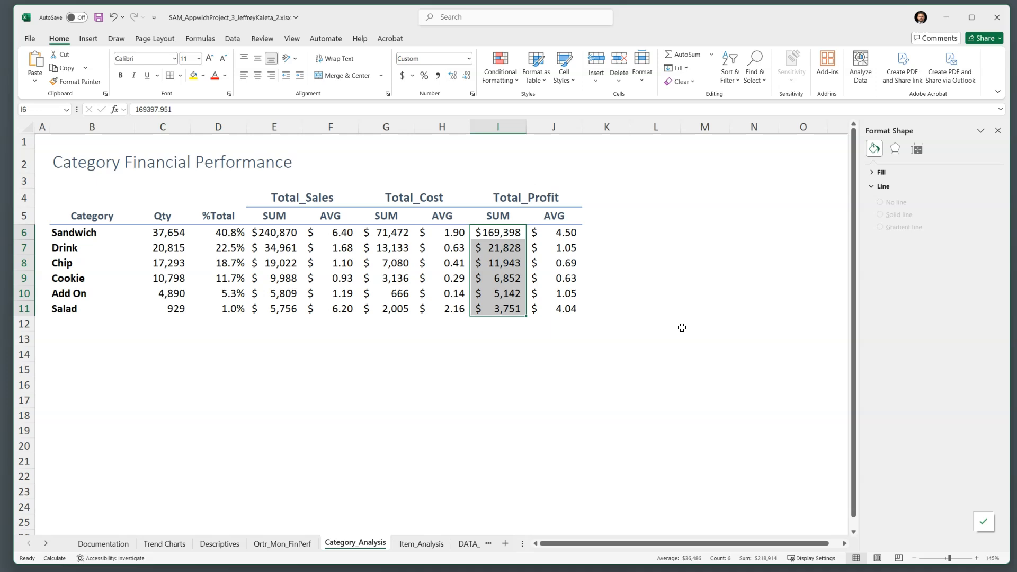
# Copy the Total_Profit heading with its SUM and AVG subheadings to the cells starting at L4.
pyautogui.click(516, 204)
pyautogui.moveTo(515, 208)
pyautogui.mouseDown()
pyautogui.moveTo(518, 293)
pyautogui.moveTo(521, 214)
pyautogui.mouseUp()
pyautogui.hotkey('ctrl', 'c')
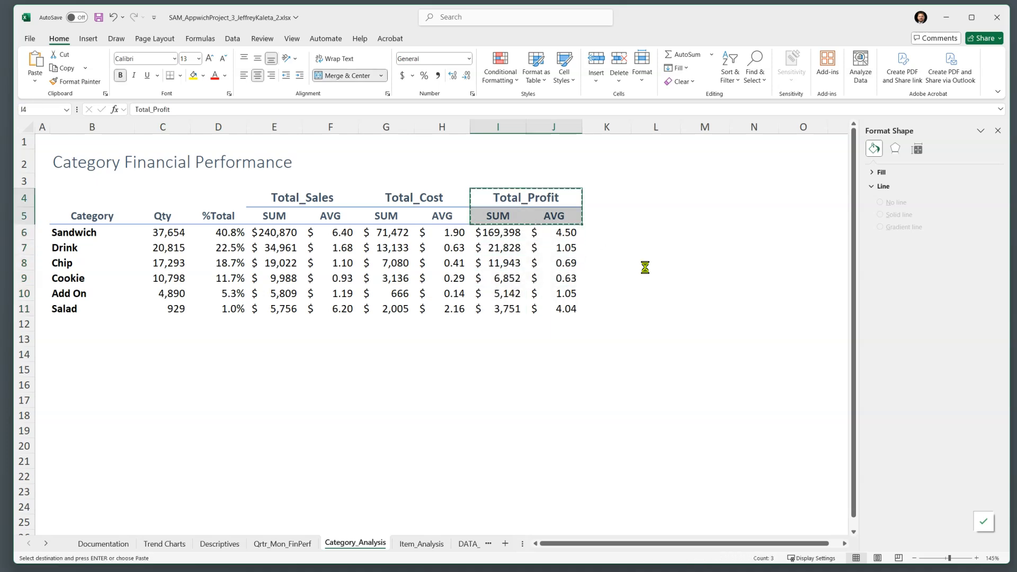
pyautogui.click(640, 196)
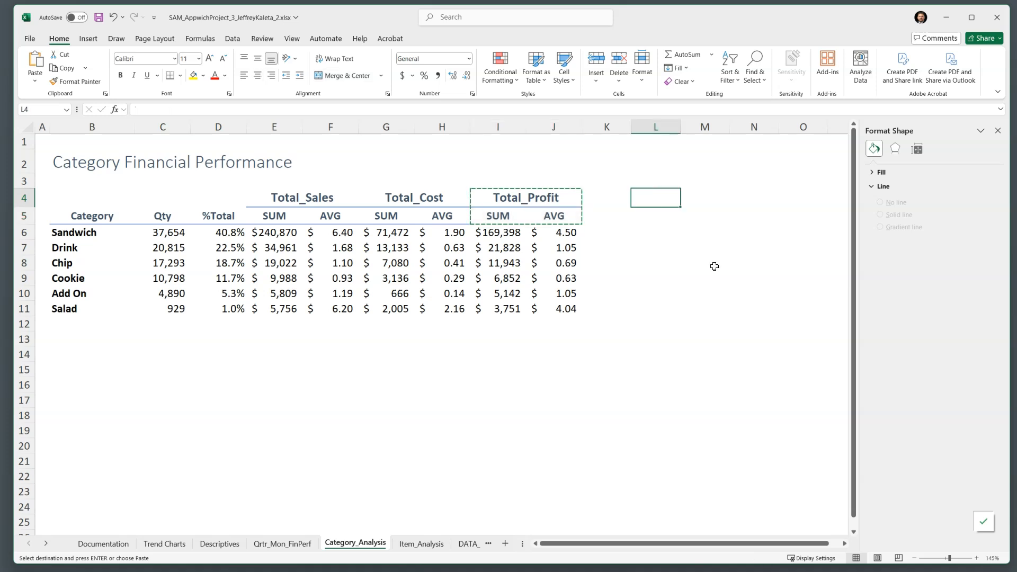
pyautogui.hotkey('ctrl', 'v')
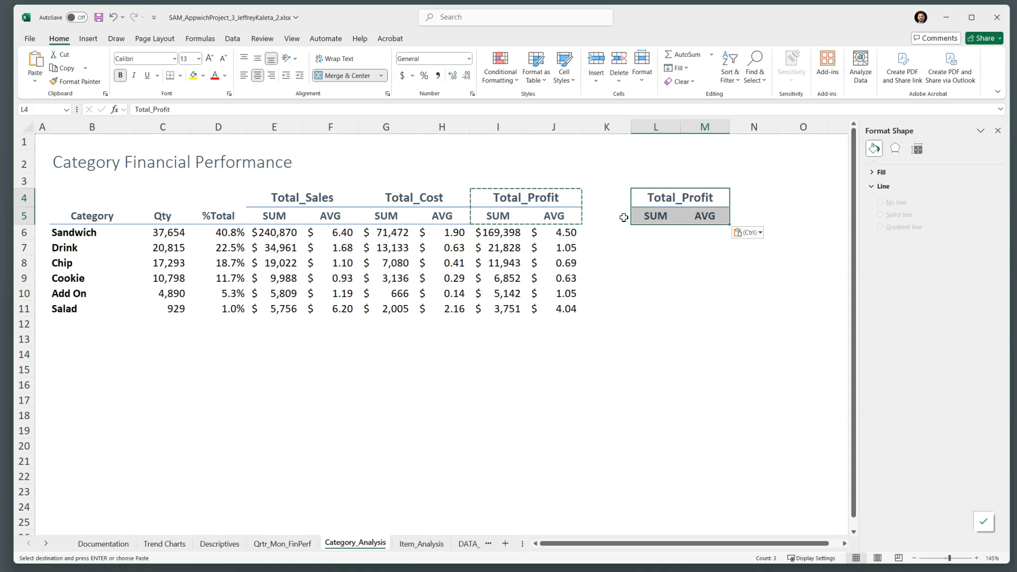
# Unmerge the copied Total_Profit heading and delete column M with the extra AVG subheading.
pyautogui.click(351, 77)
pyautogui.click(653, 249)
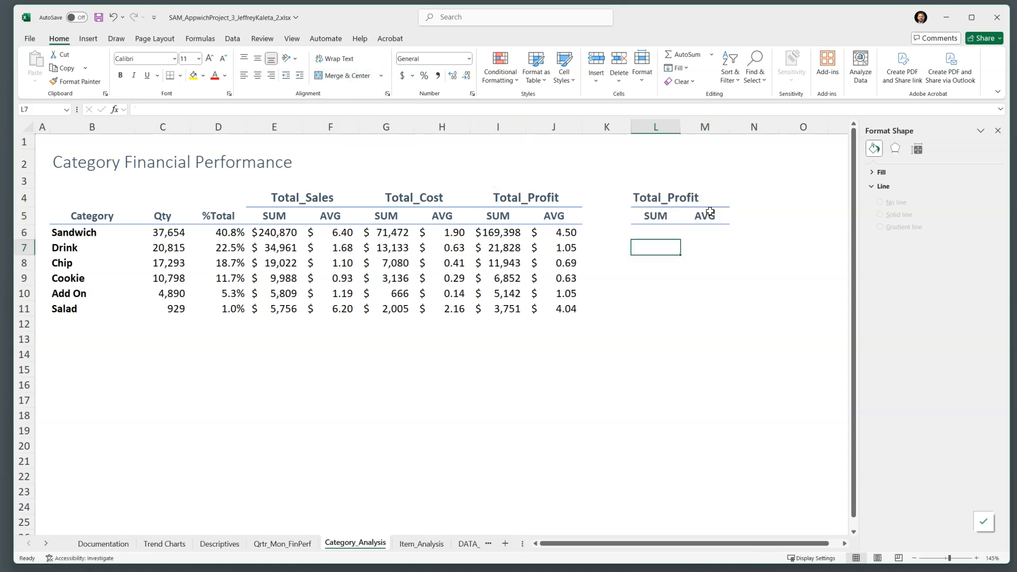
pyautogui.rightClick(708, 123)
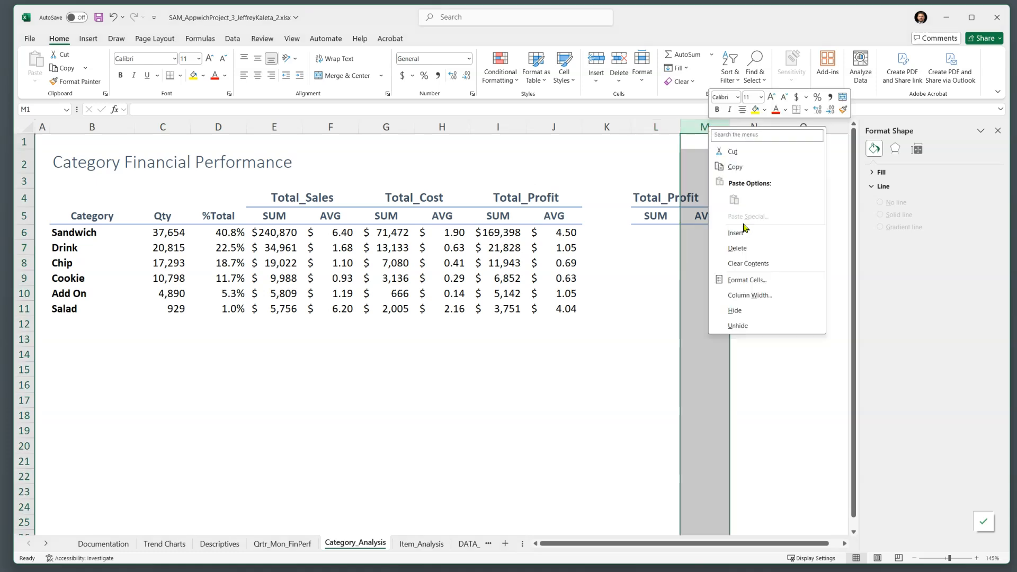
pyautogui.click(745, 247)
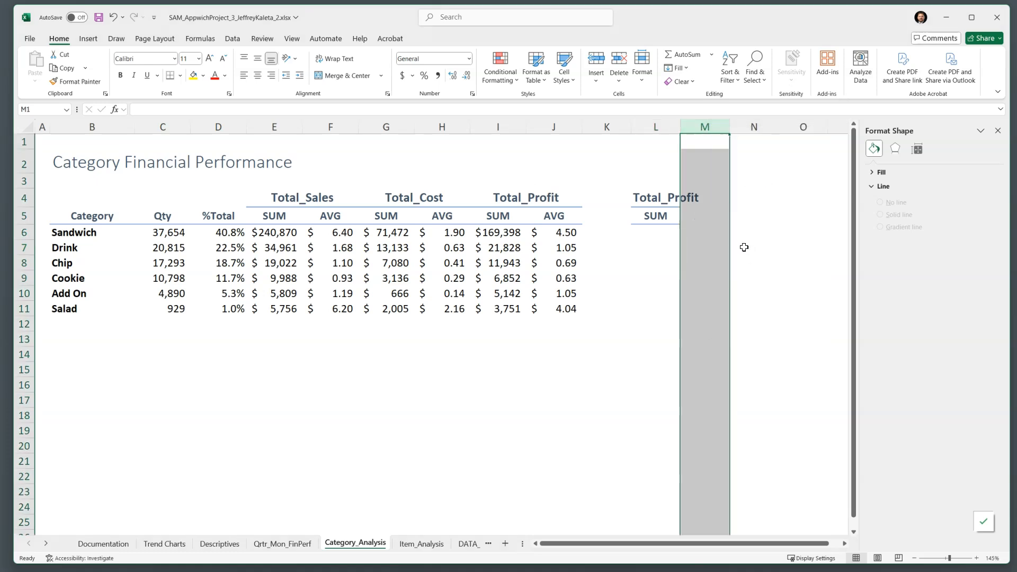
# Replace the copied SUM subheading in L5 with "% Profit".
pyautogui.click(658, 212)
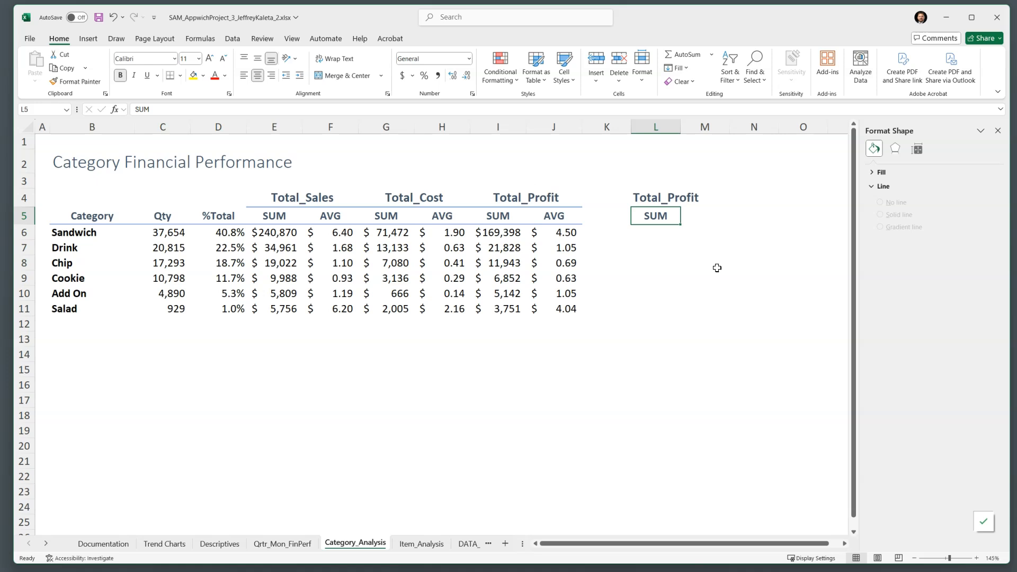
pyautogui.write('% ')
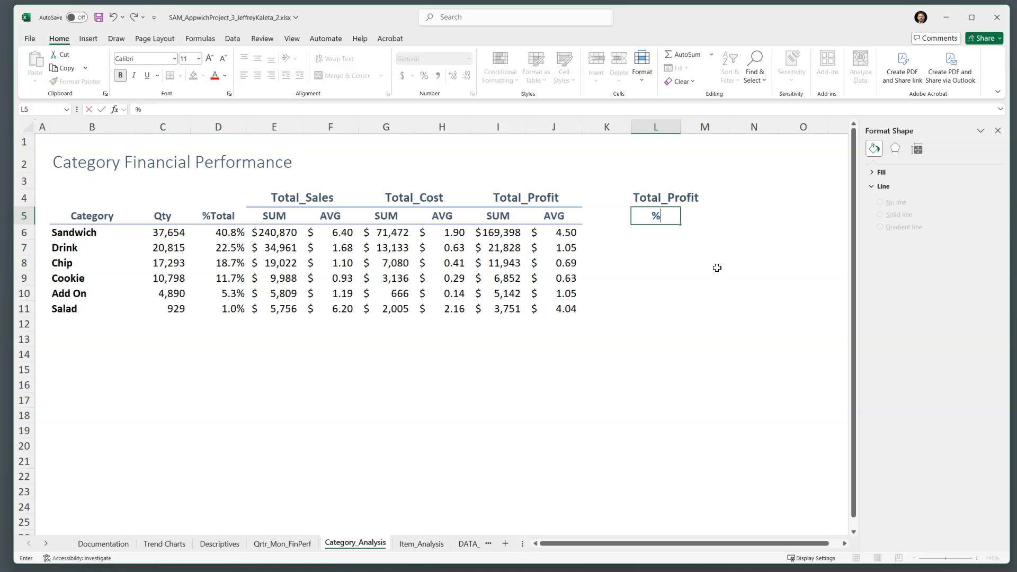
pyautogui.write('Profit')
pyautogui.press('Return')
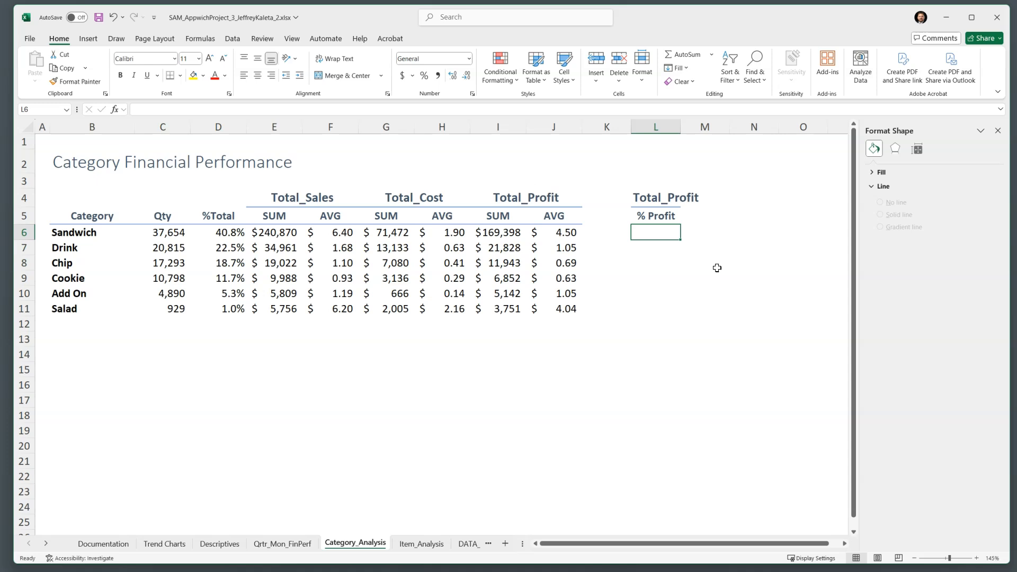
# Calculate Sandwich's share of total profit in L6 with the formula =I6/SUM($I$6:$I$11).
pyautogui.write('=')
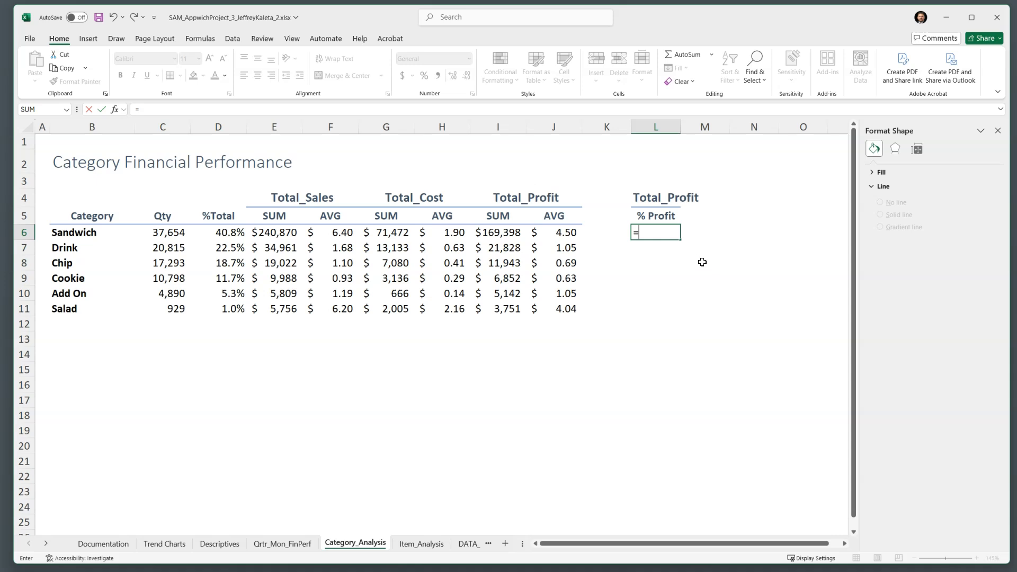
pyautogui.click(504, 233)
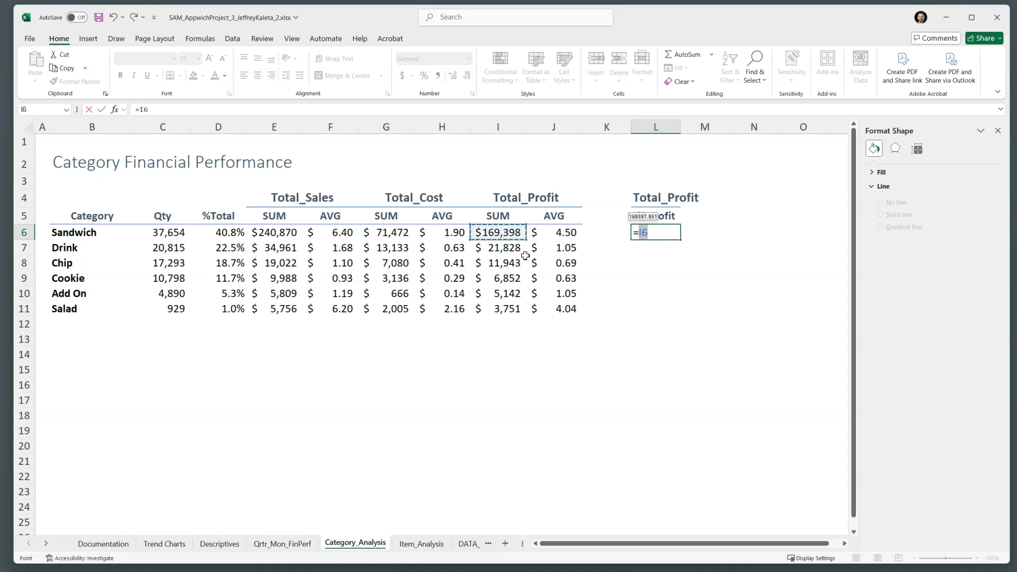
pyautogui.write('/SUM(')
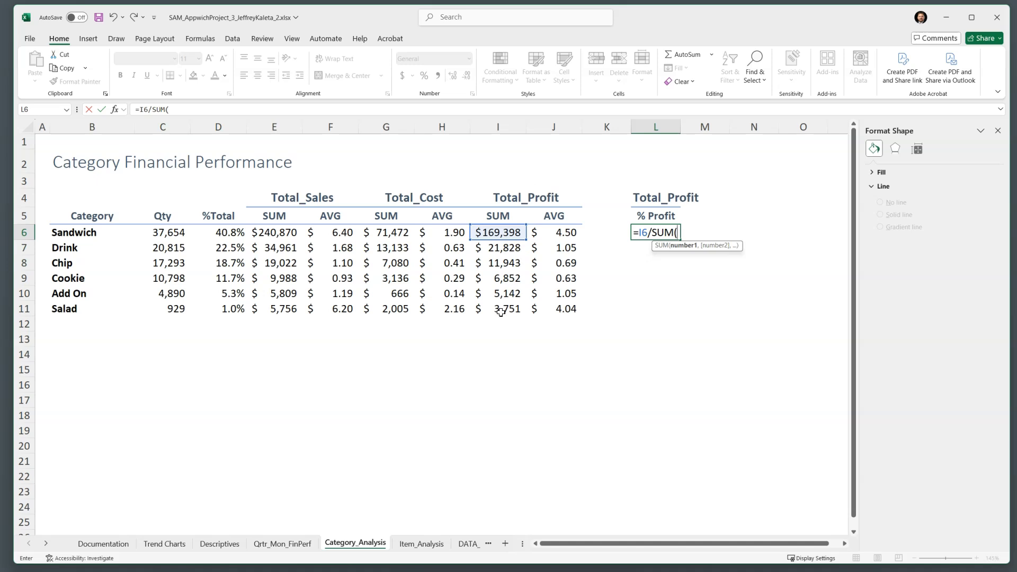
pyautogui.moveTo(501, 309); pyautogui.dragTo(505, 232)
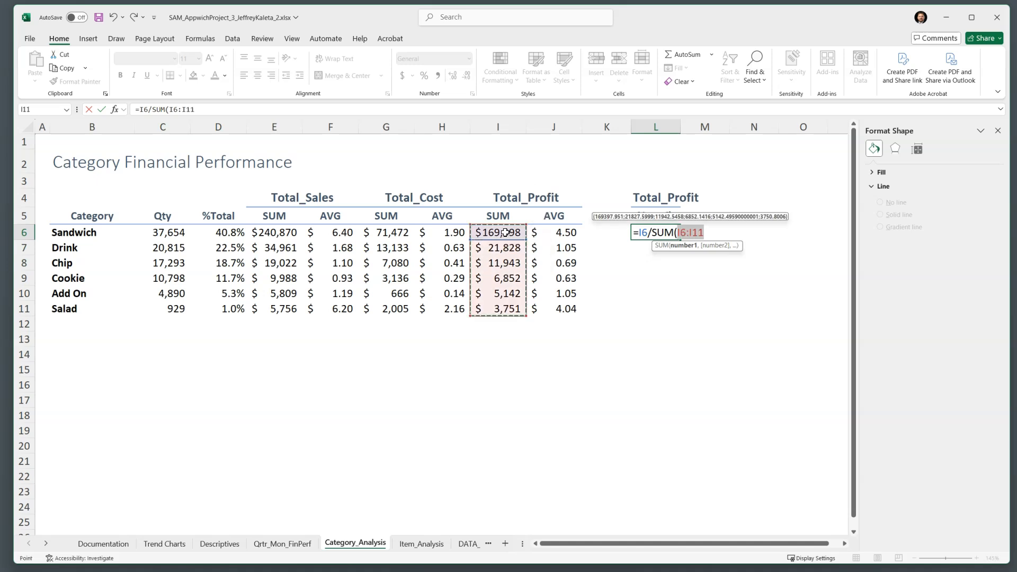
pyautogui.press('F4')
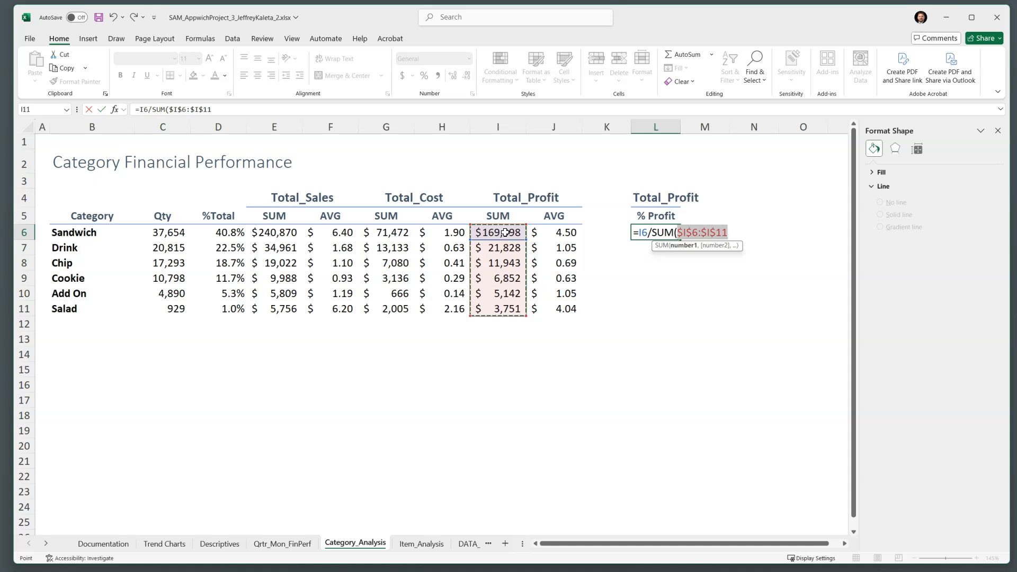
pyautogui.write(')')
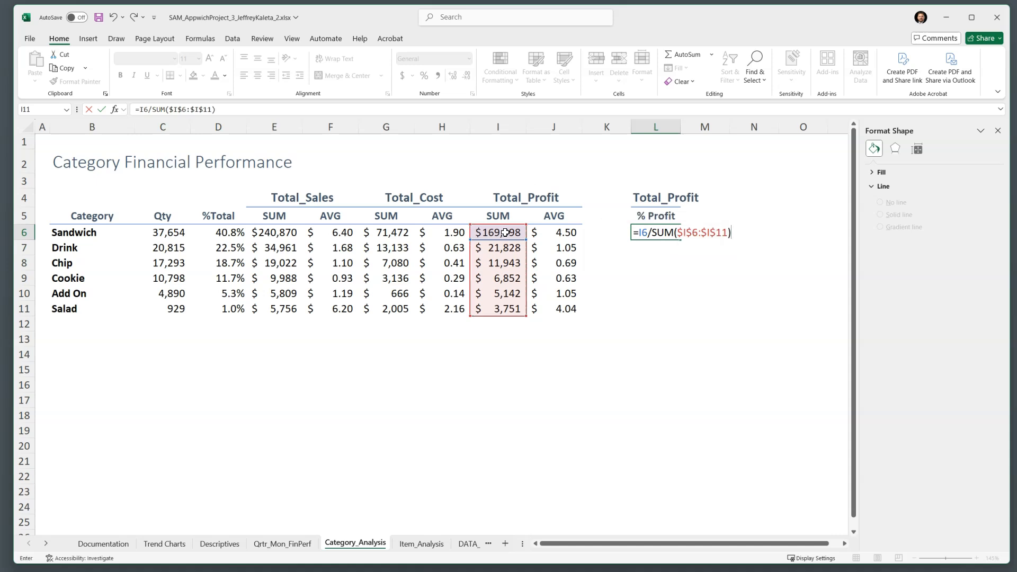
pyautogui.press('Return')
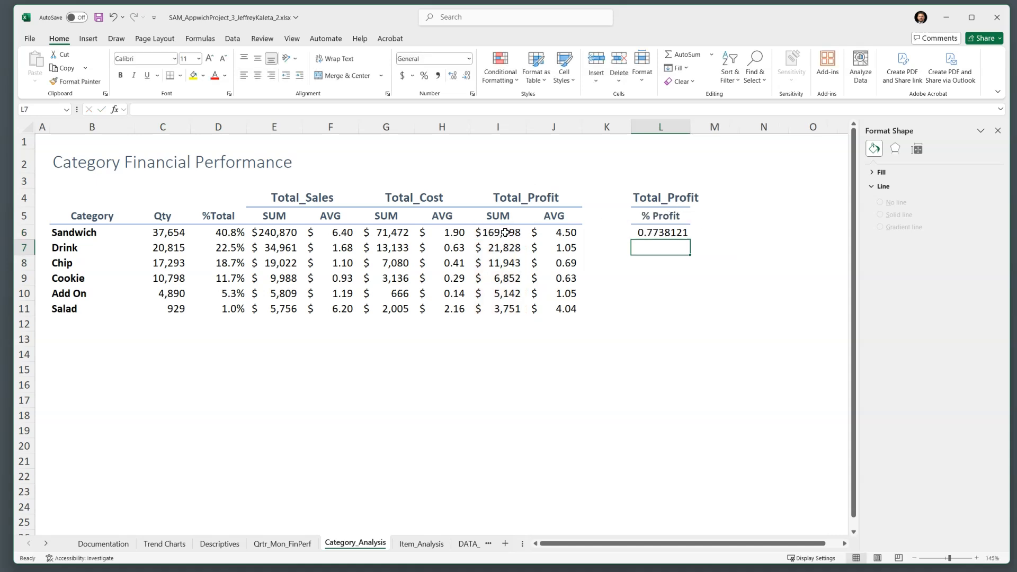
# Format the profit share in L6 as a percentage with one decimal place.
pyautogui.click(662, 238)
pyautogui.click(425, 76)
pyautogui.click(453, 75)
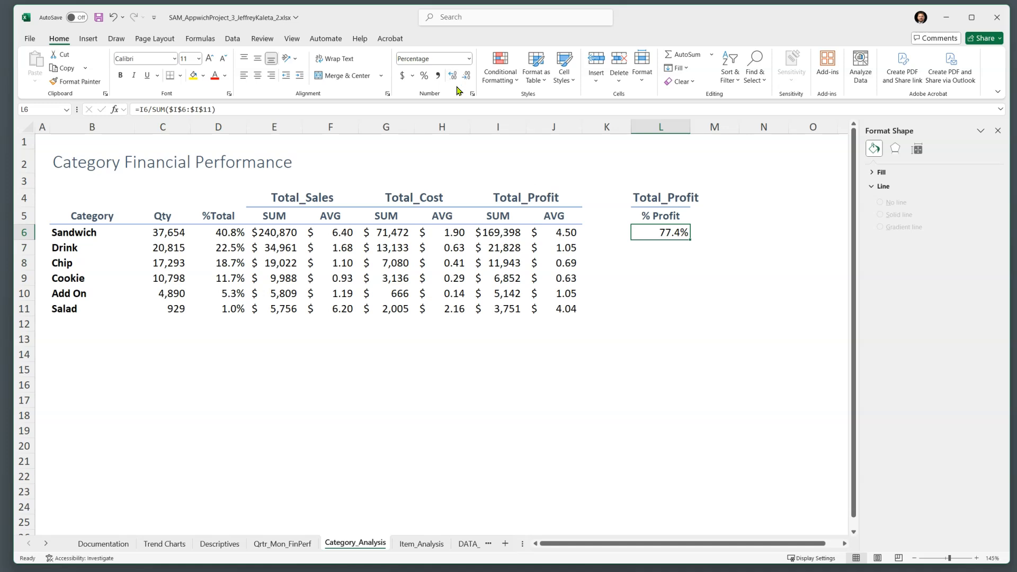
pyautogui.press('Return')
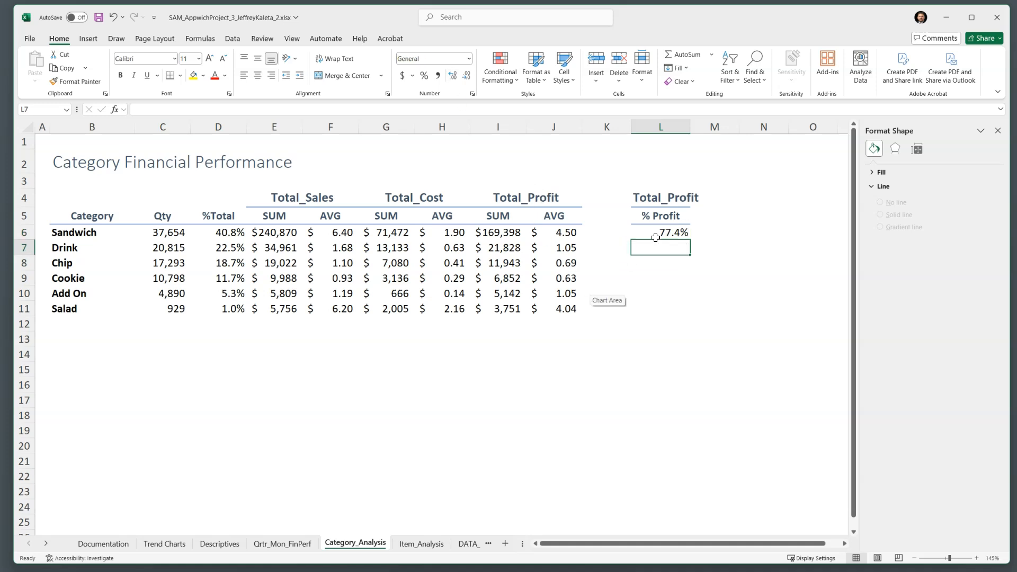
# Fill the profit share formula from L6 down through L11 for the remaining categories.
pyautogui.click(682, 234)
pyautogui.moveTo(688, 239); pyautogui.dragTo(692, 314)
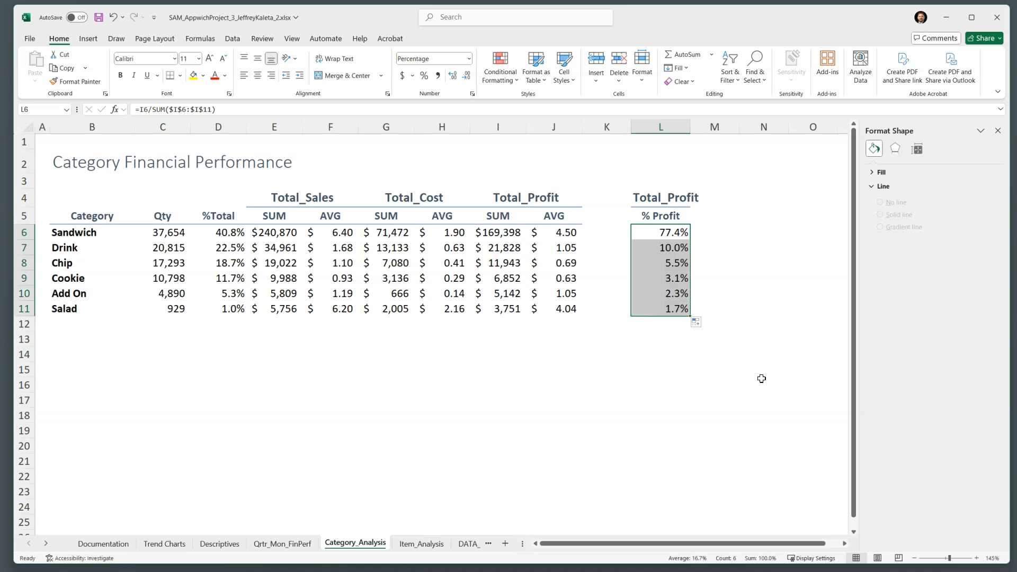
pyautogui.click(590, 381)
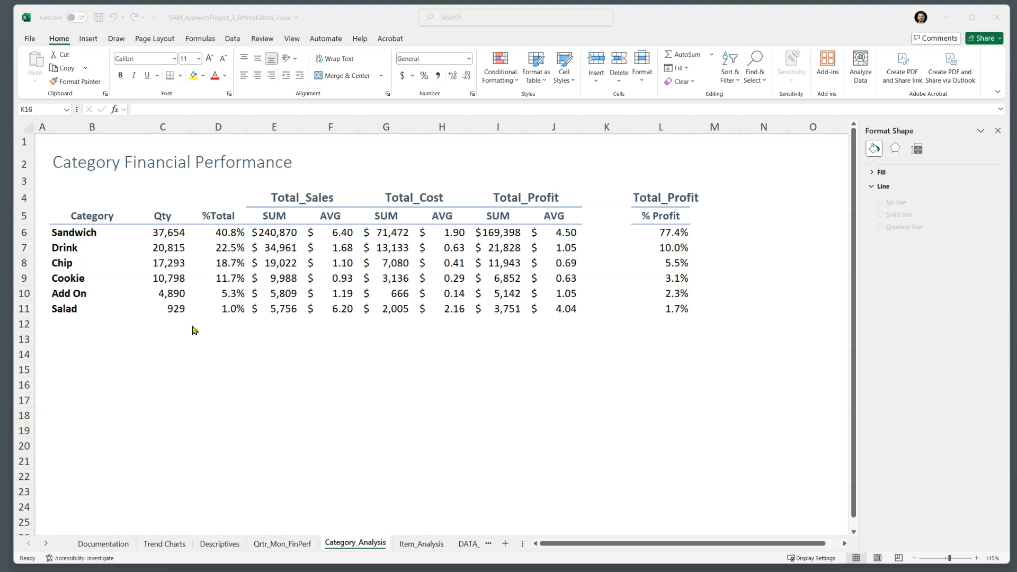
# Insert a 2-D 100% stacked column chart from the category names B6:B11 and the profit percentages L6:L11.
pyautogui.click(661, 251)
pyautogui.moveTo(666, 231); pyautogui.dragTo(667, 313)
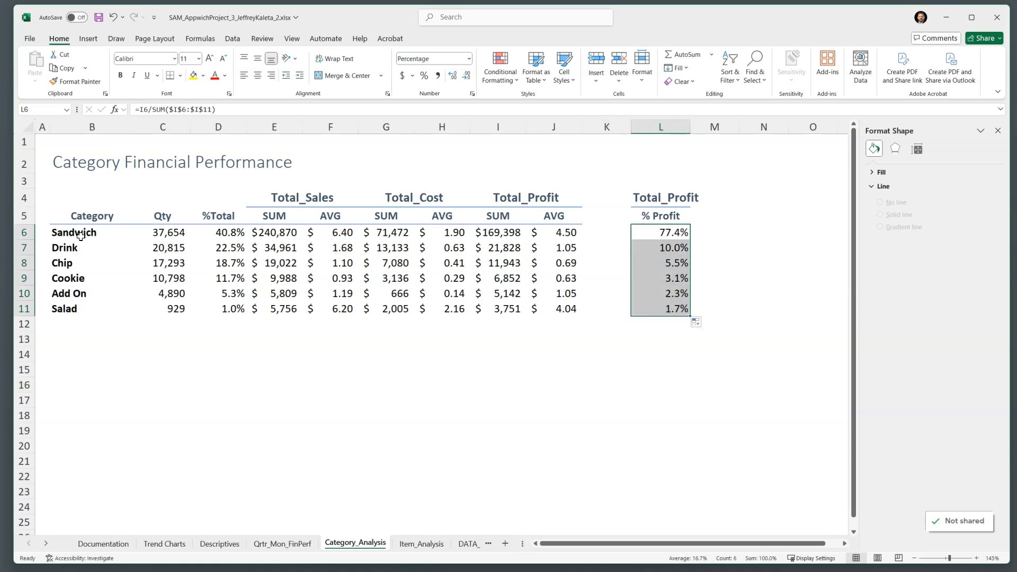
pyautogui.moveTo(81, 236); pyautogui.dragTo(74, 310)
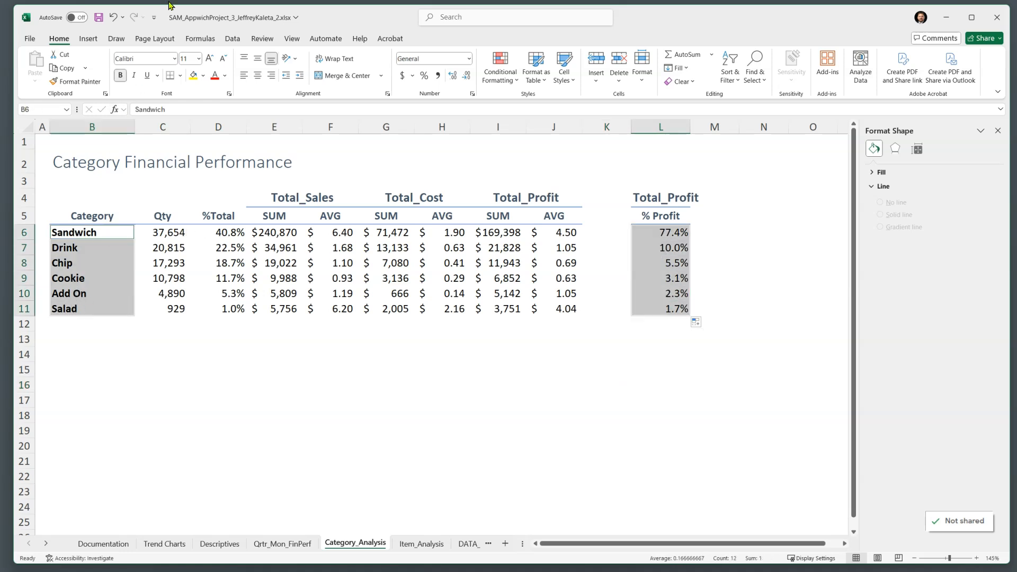
pyautogui.click(88, 40)
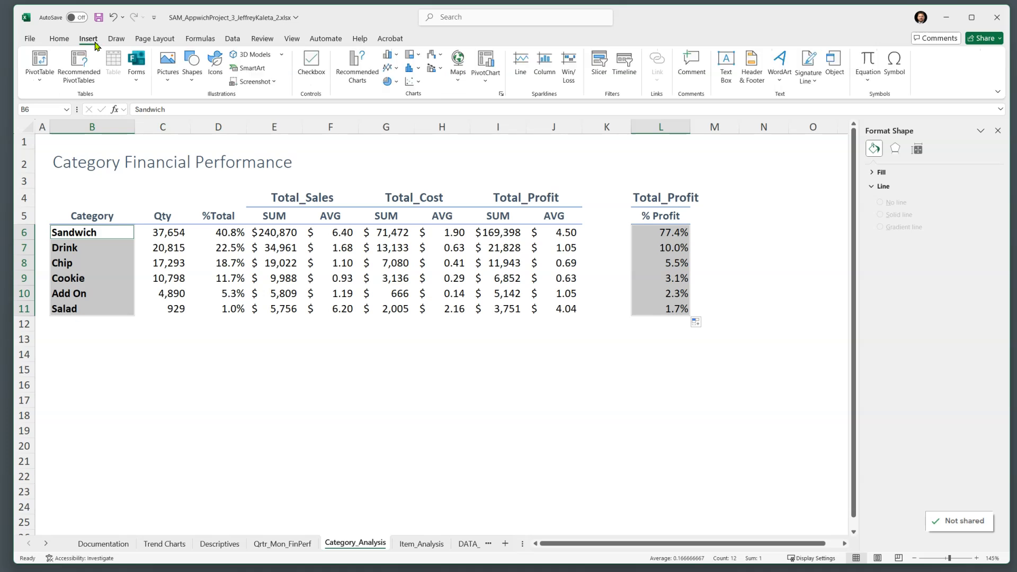
pyautogui.click(387, 56)
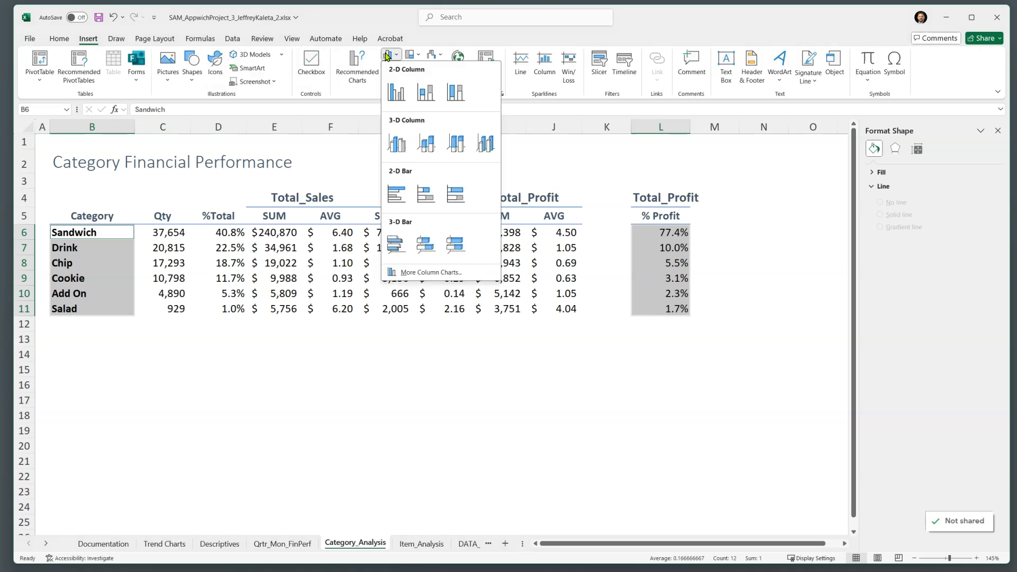
pyautogui.click(461, 98)
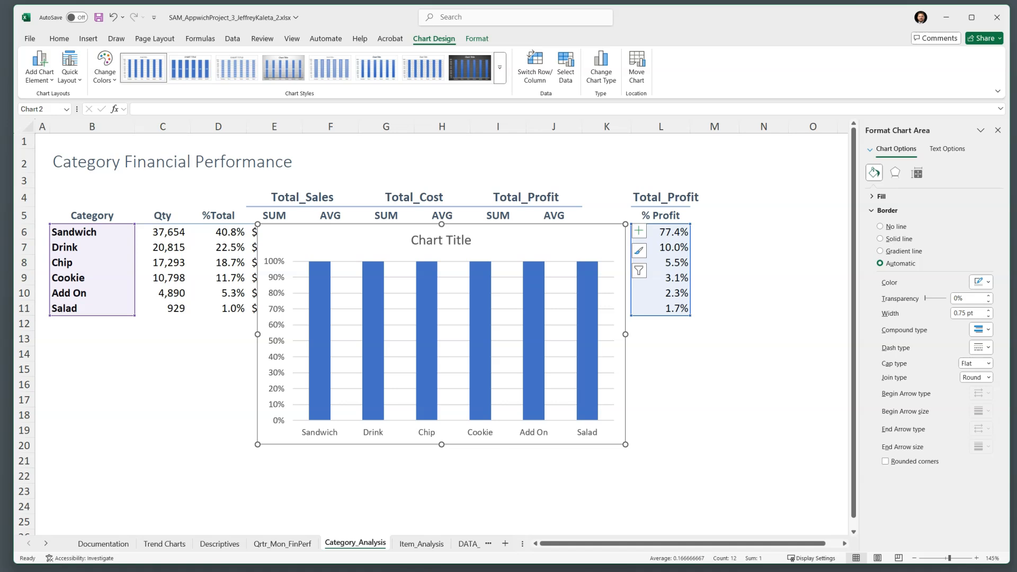
# Check the Figure 6 example in the Word instructions and swap the chart's rows and columns to stack all categories in one column.
pyautogui.moveTo(0, 268); pyautogui.dragTo(361, 120)
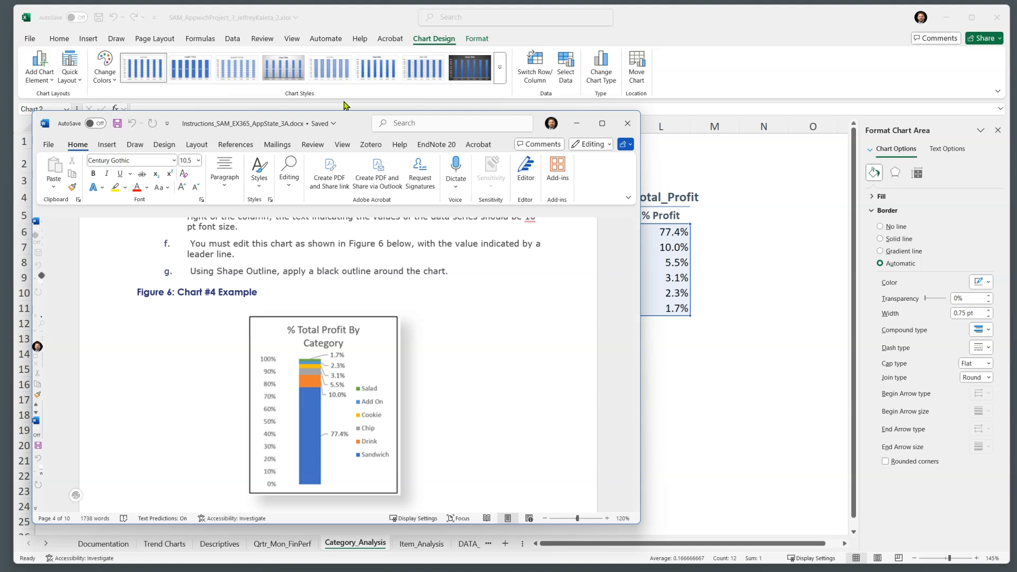
pyautogui.moveTo(350, 124); pyautogui.dragTo(0, 249)
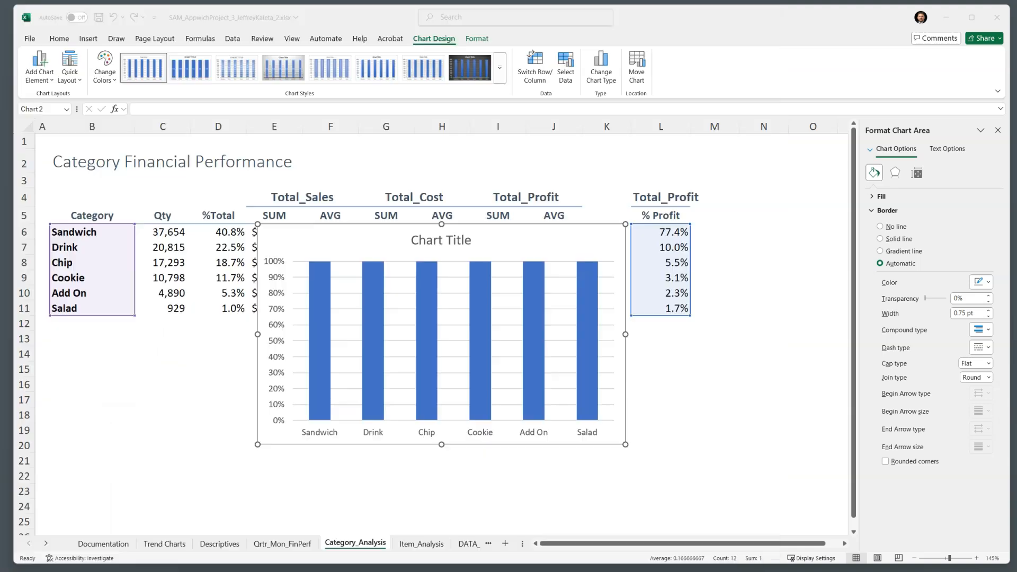
pyautogui.click(587, 234)
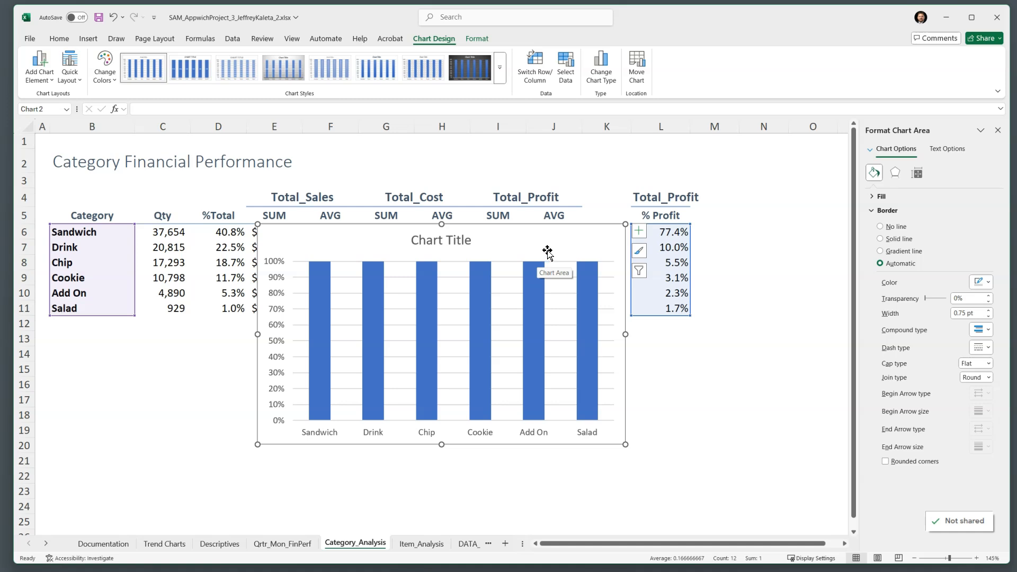
pyautogui.click(536, 63)
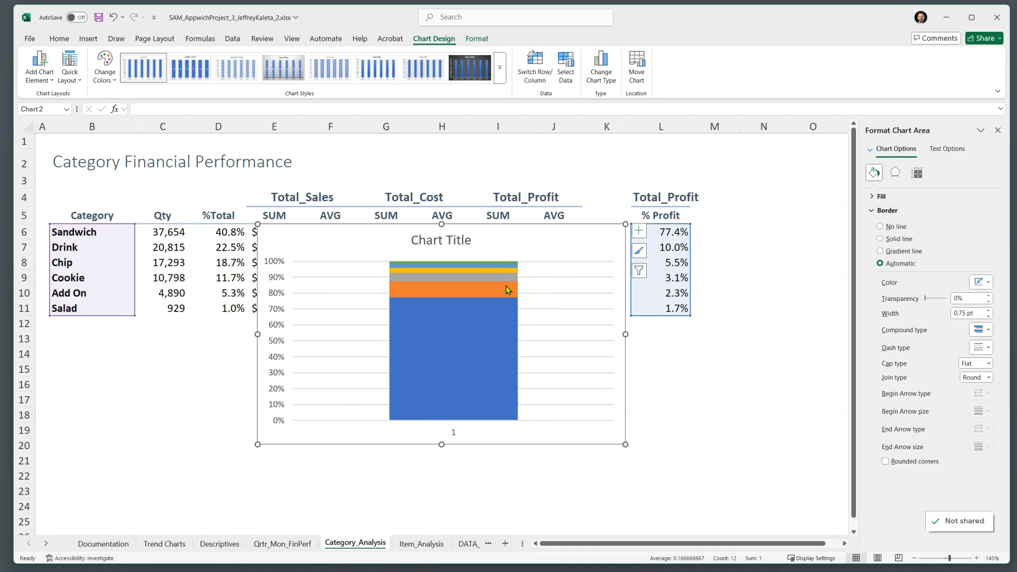
pyautogui.moveTo(489, 374)
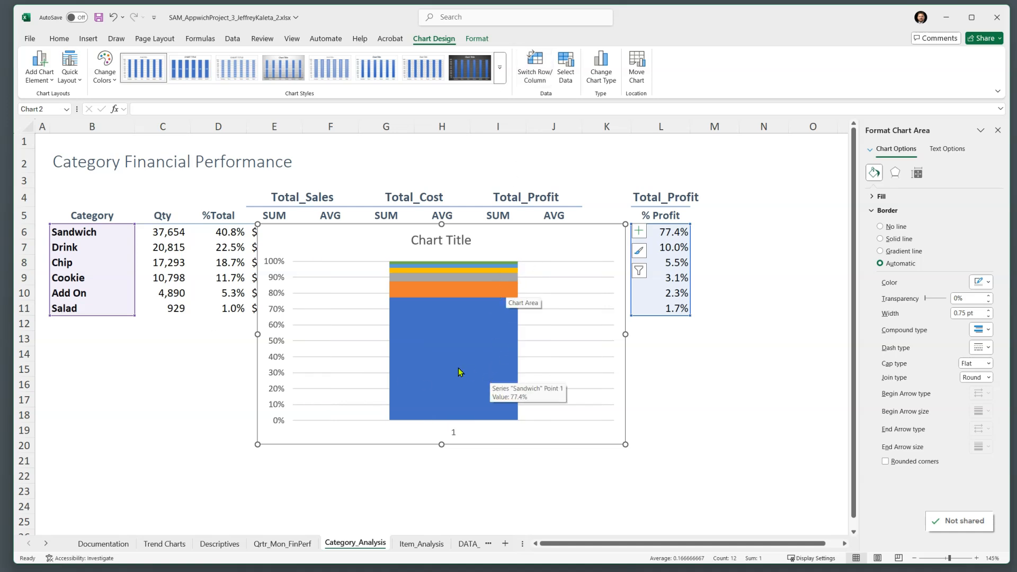
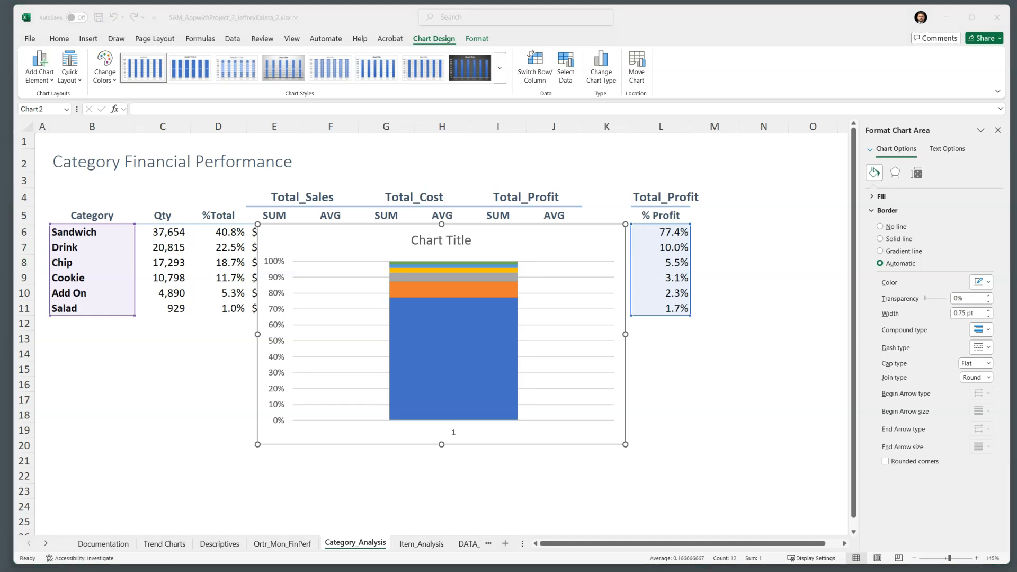
pyautogui.click(300, 237)
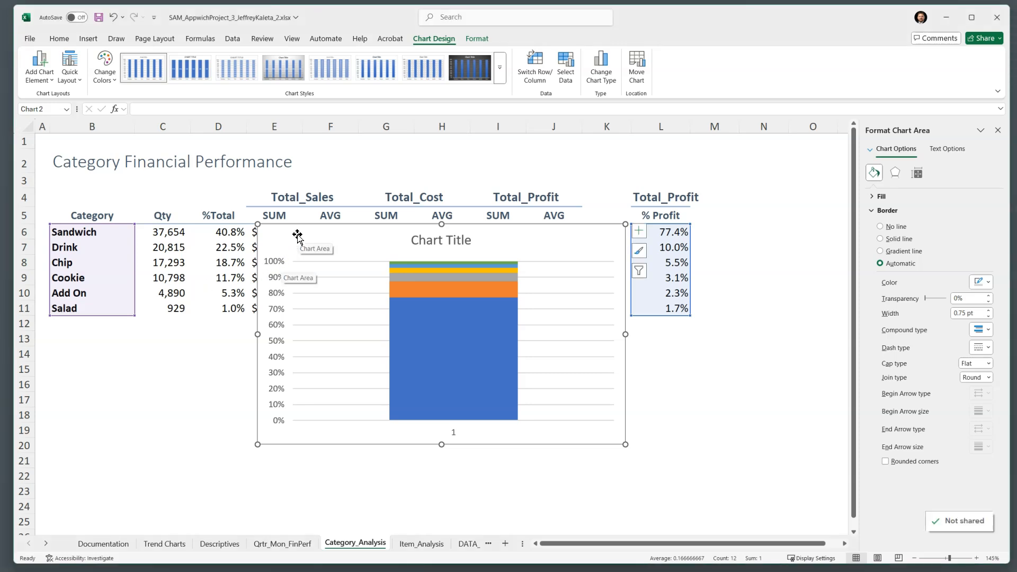
# Apply the quick layout that adds data labels and a legend above the columns to the stacked column chart.
pyautogui.click(73, 66)
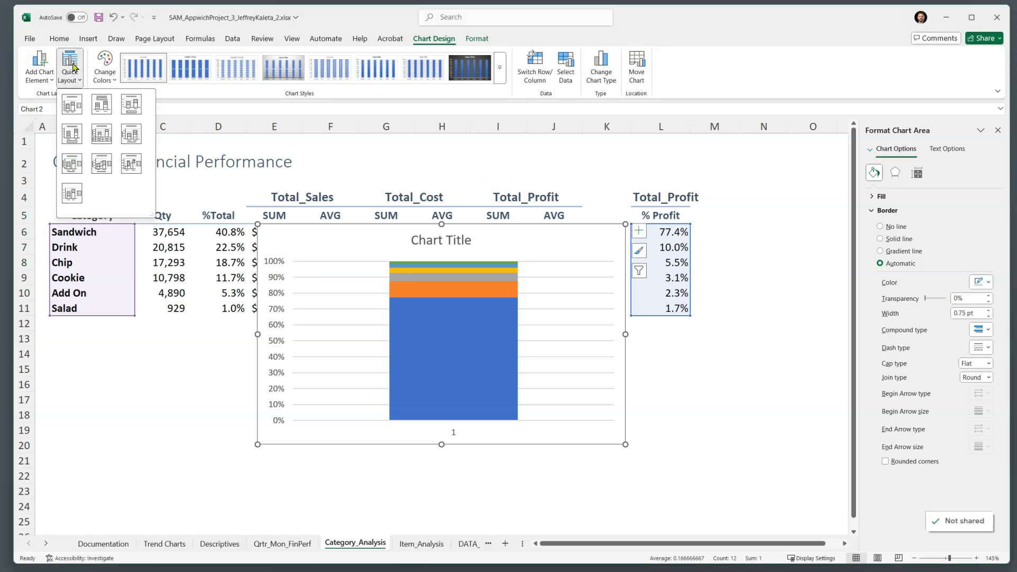
pyautogui.click(101, 105)
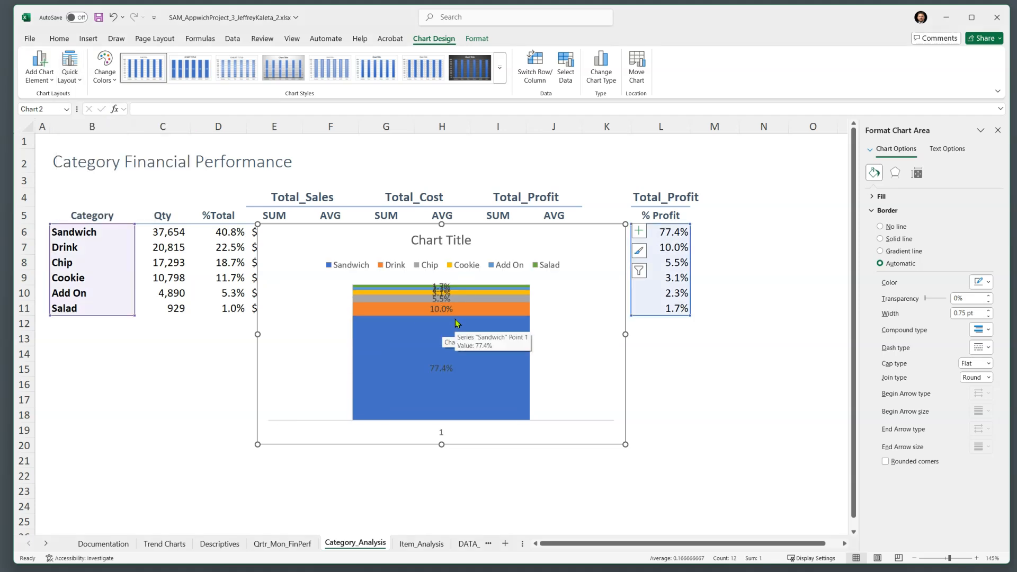
# Place the chart's legend on the right and hide both axes.
pyautogui.click(639, 233)
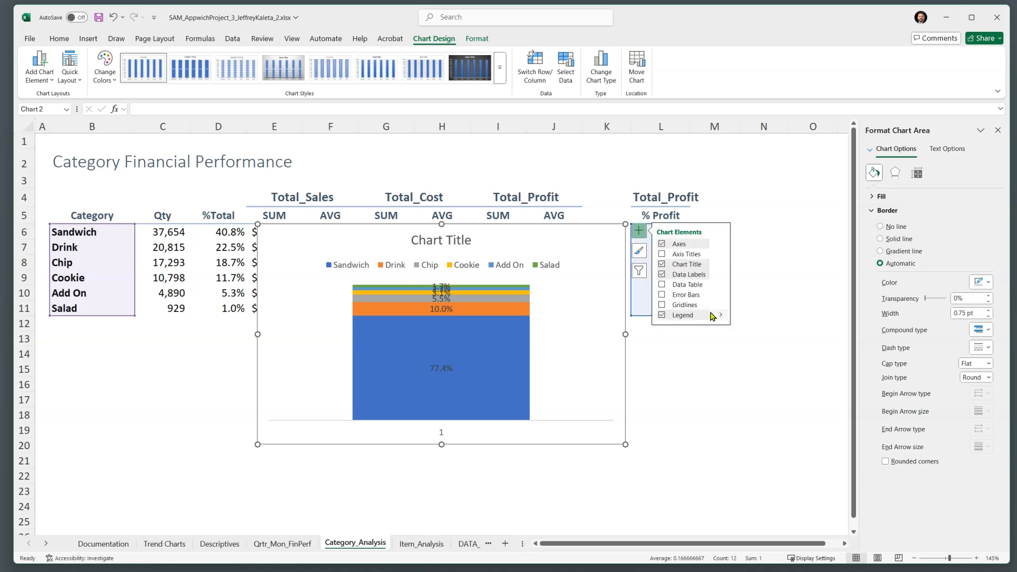
pyautogui.moveTo(721, 317)
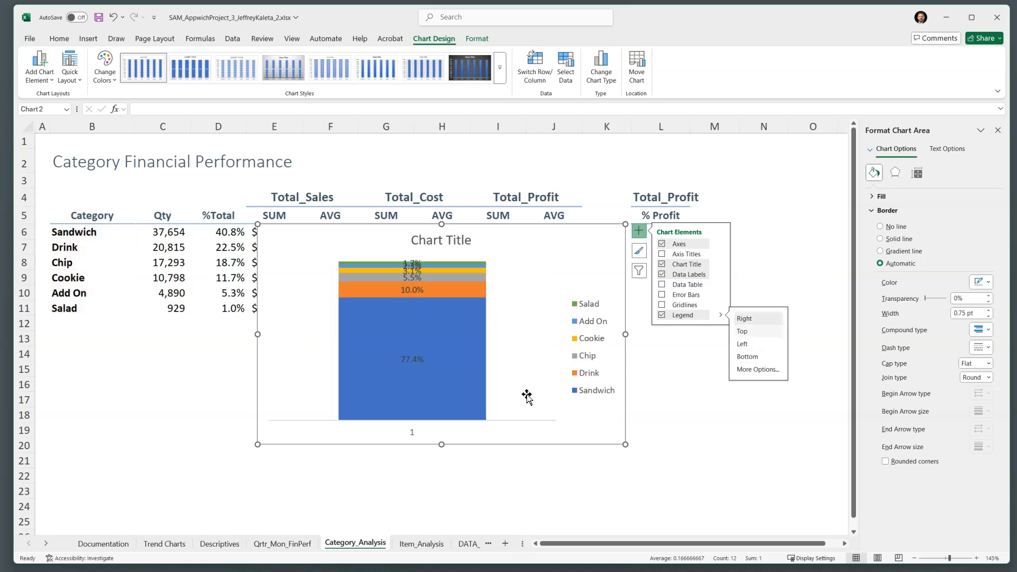
pyautogui.click(663, 245)
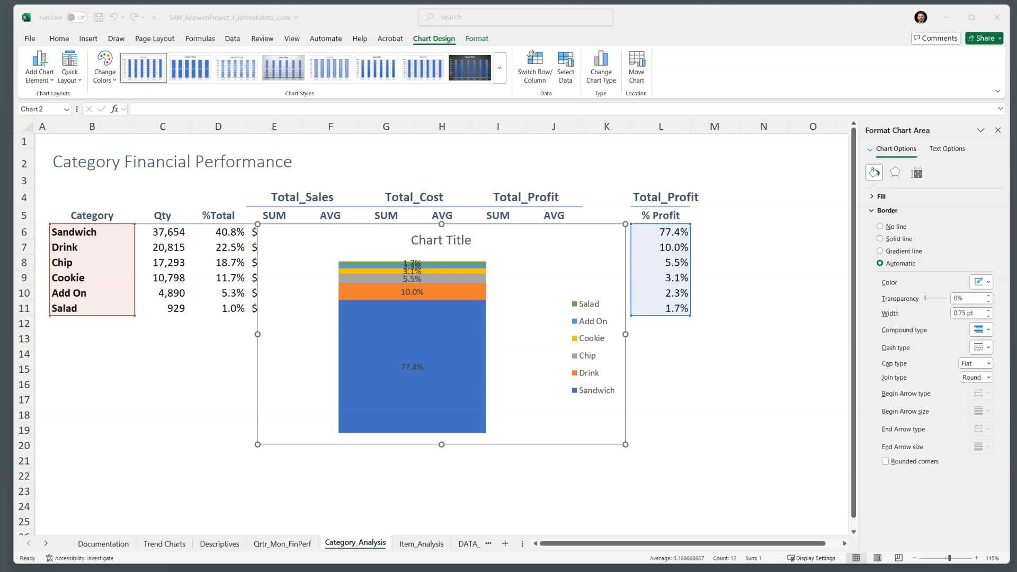
# Change the chart title to "% Total Profit By Category".
pyautogui.click(457, 245)
pyautogui.click(456, 244)
pyautogui.doubleClick(457, 245)
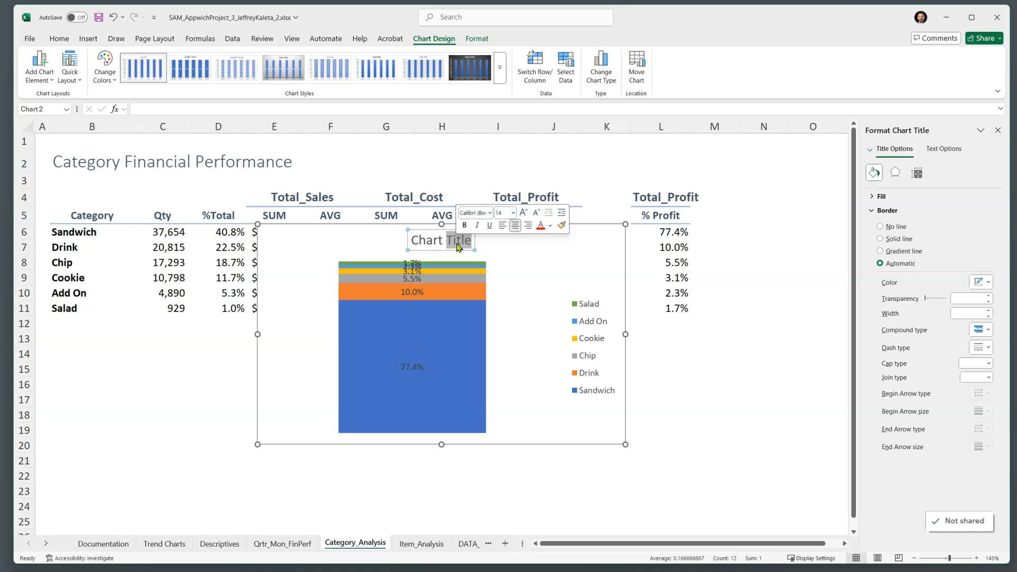
pyautogui.hotkey('ctrl', 'a')
pyautogui.write('%')
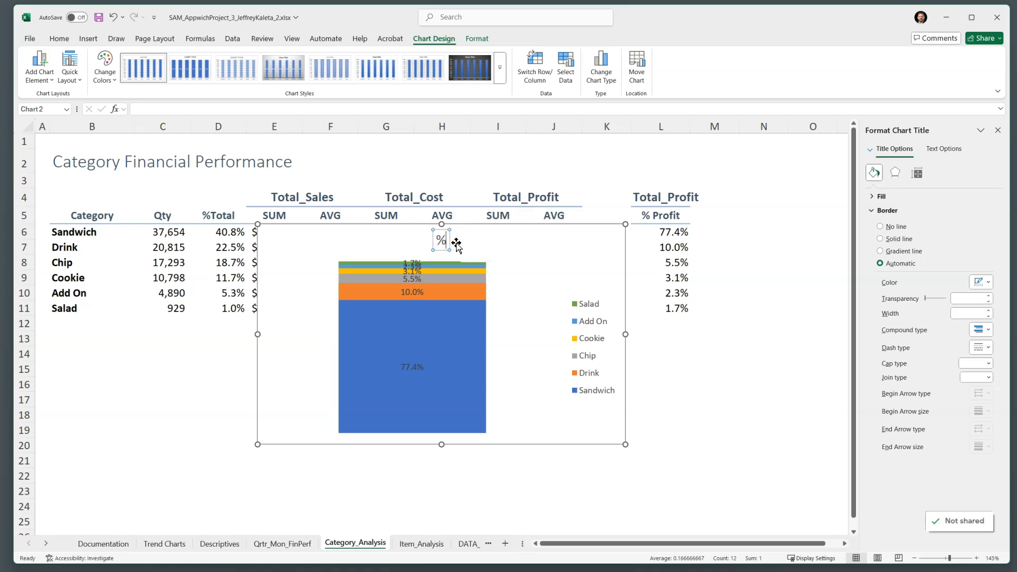
pyautogui.write(' Total')
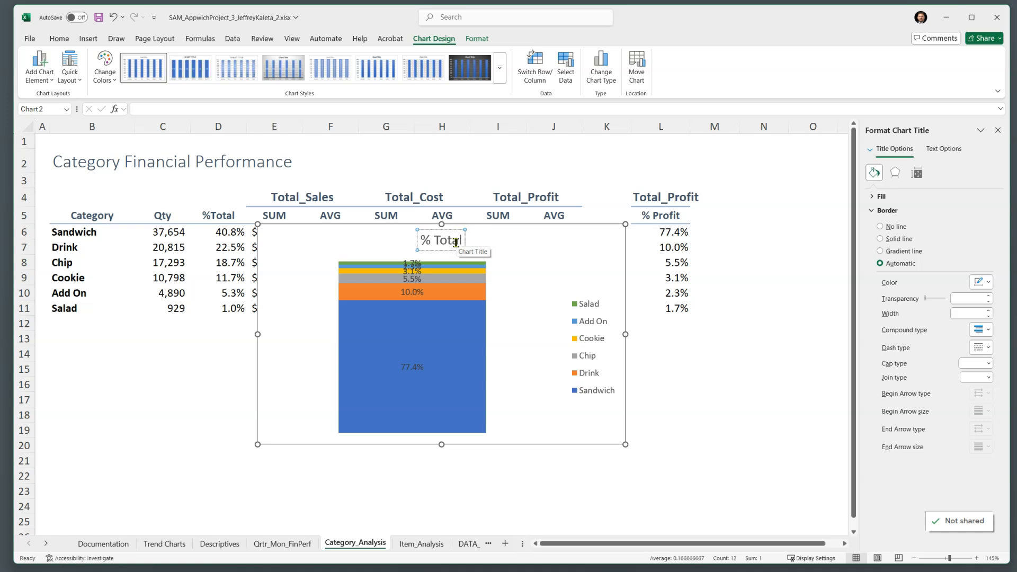
pyautogui.write(' Profit')
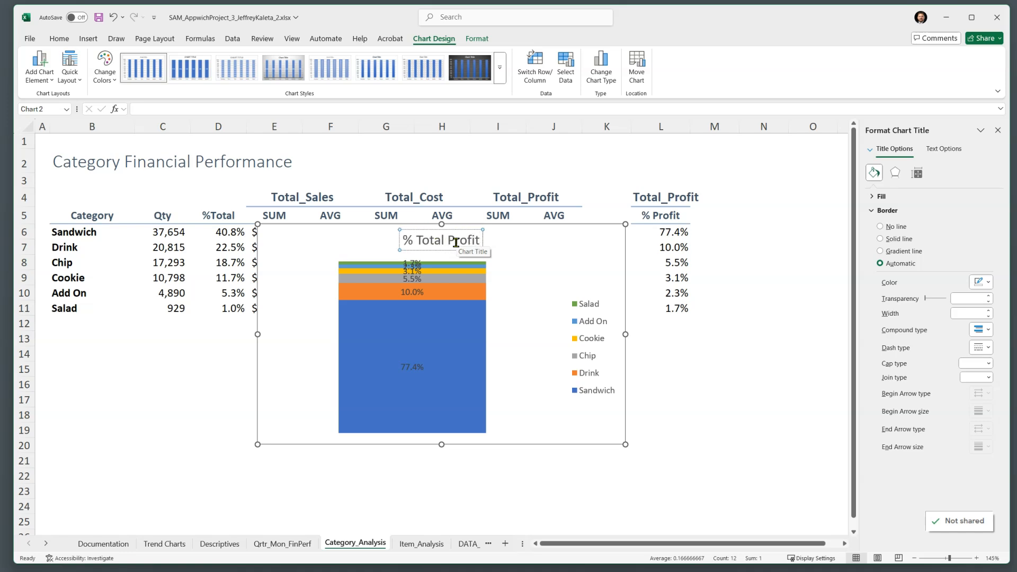
pyautogui.write(' By C')
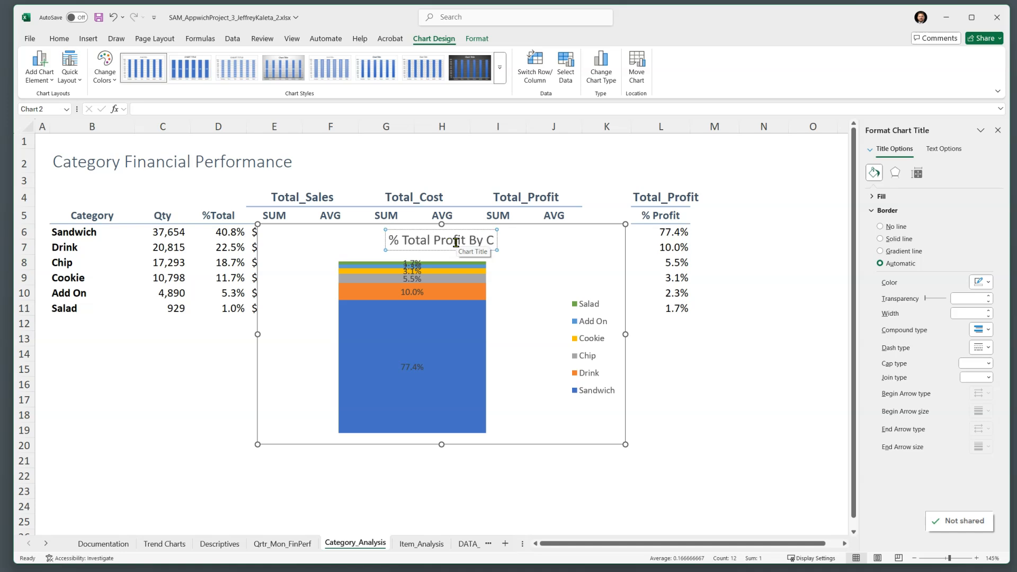
pyautogui.write('ategory')
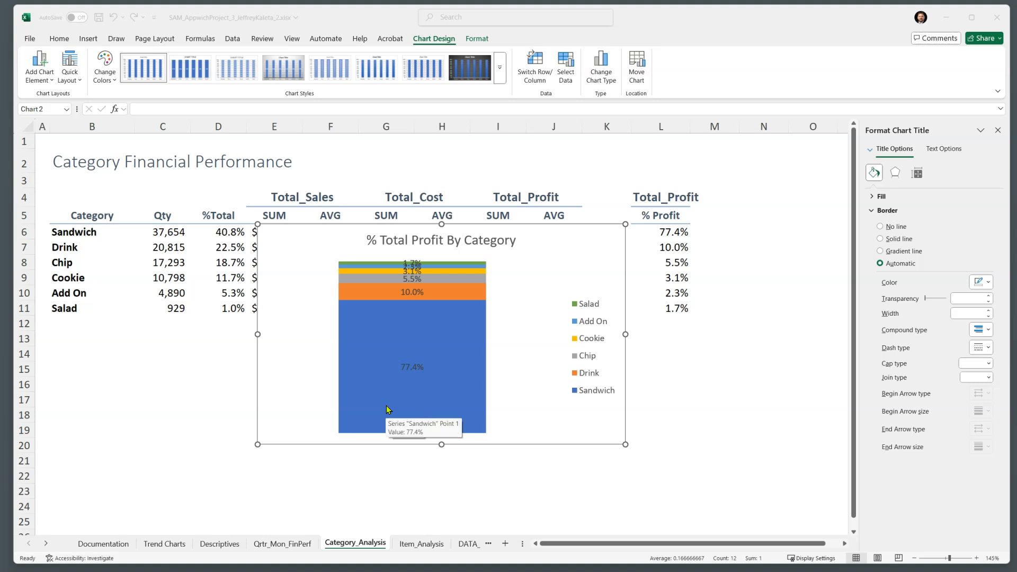
pyautogui.click(583, 271)
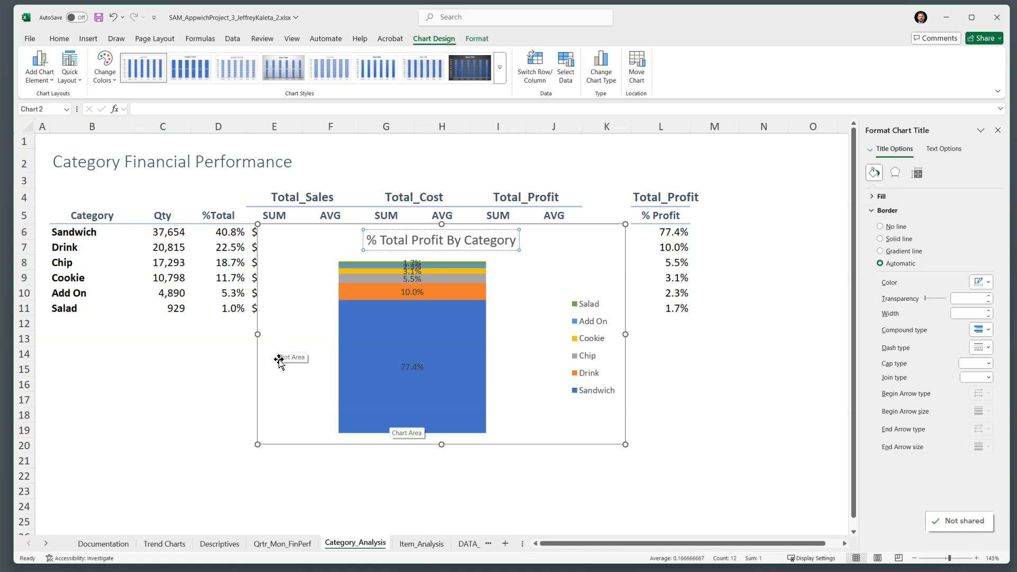
# Show the primary vertical axis on the % Total Profit By Category chart, leaving the horizontal axis hidden.
pyautogui.click(620, 255)
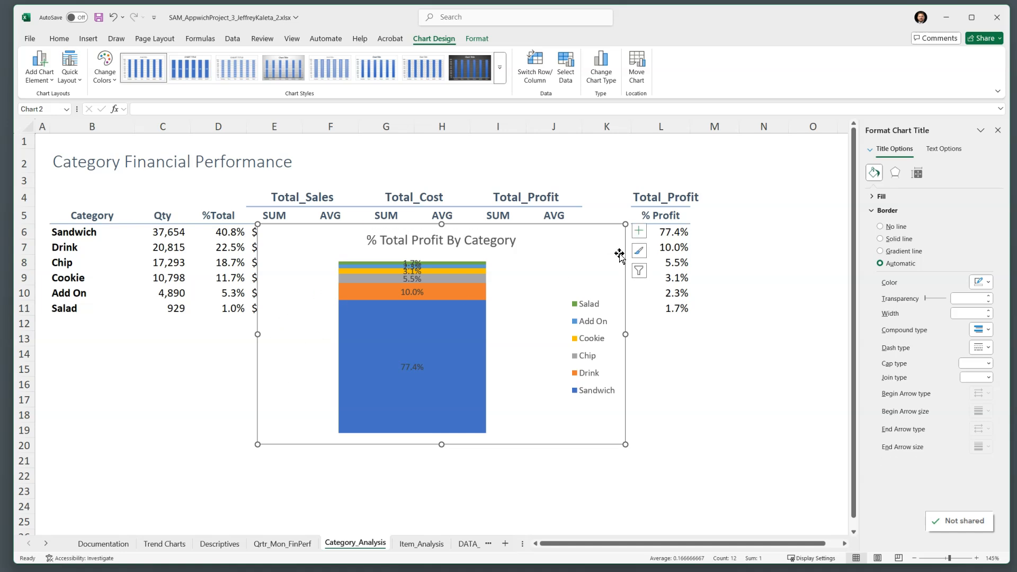
pyautogui.click(638, 232)
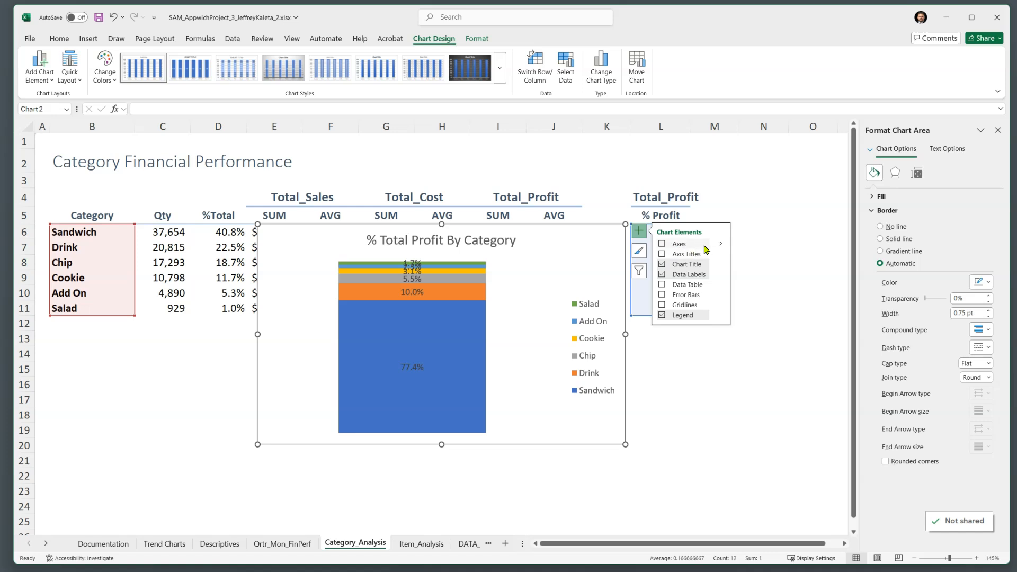
pyautogui.click(724, 245)
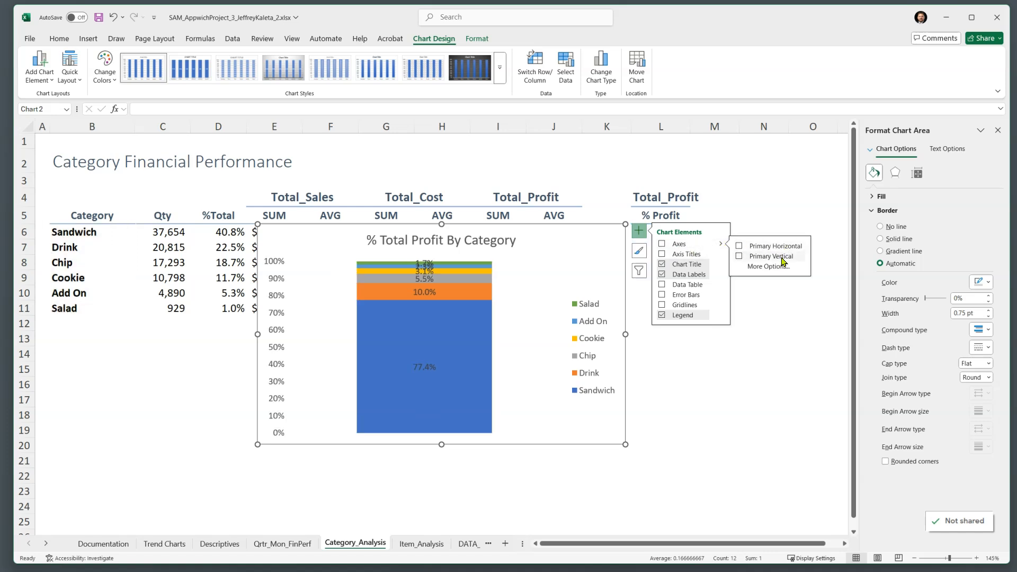
pyautogui.click(740, 257)
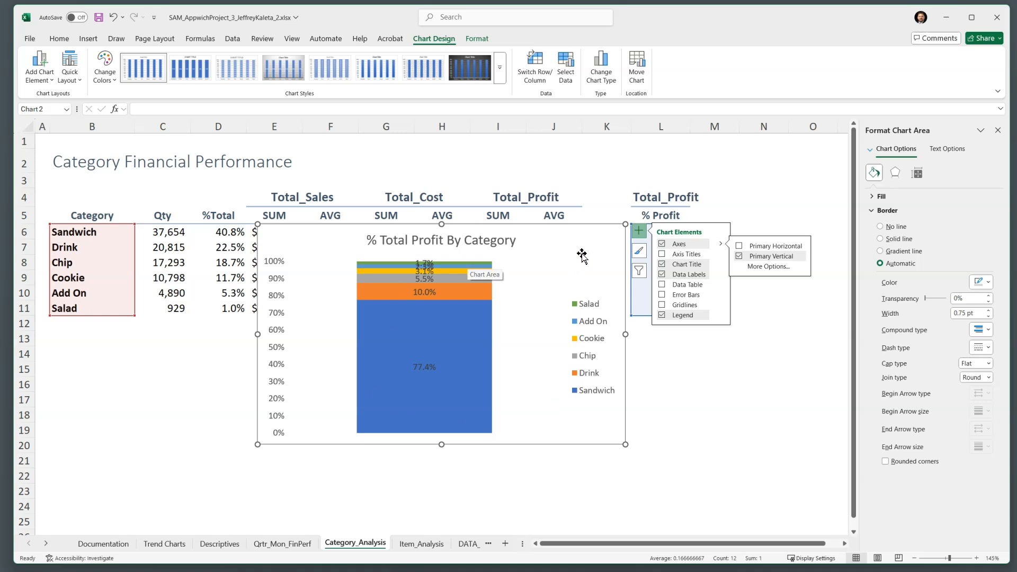
pyautogui.click(672, 370)
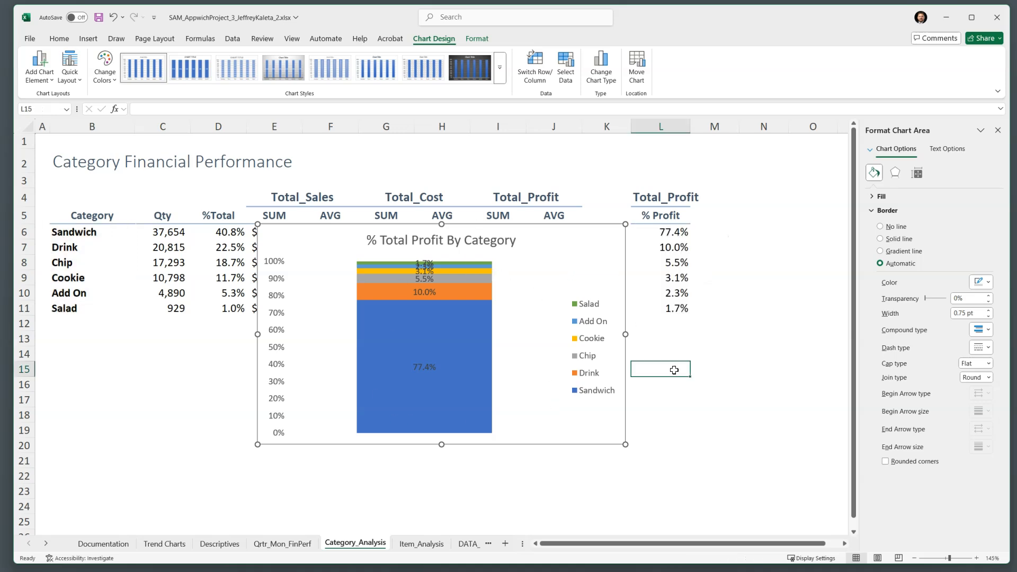
# Move the % Total Profit By Category chart as an object to the Trend Charts sheet.
pyautogui.click(572, 255)
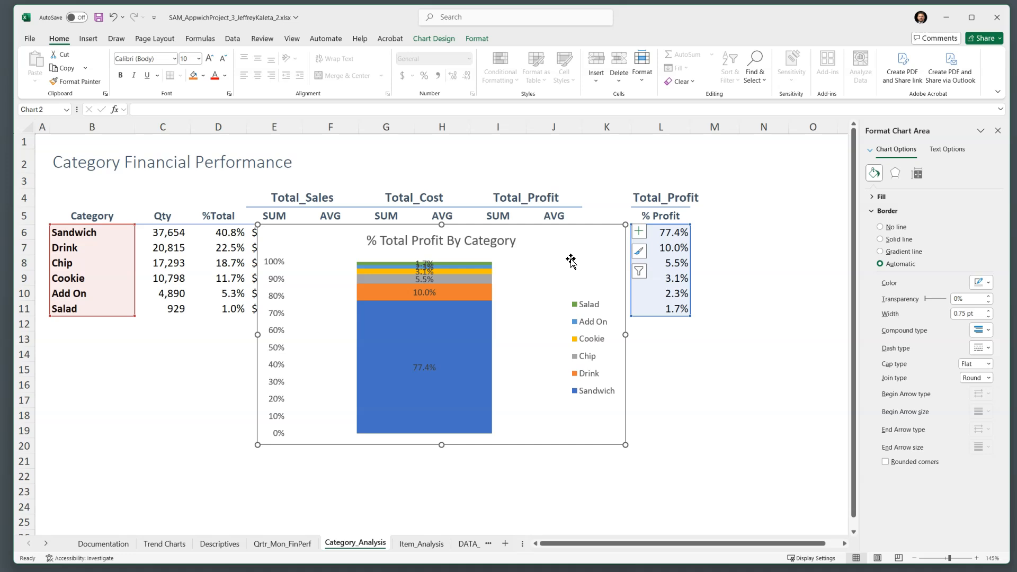
pyautogui.rightClick(572, 255)
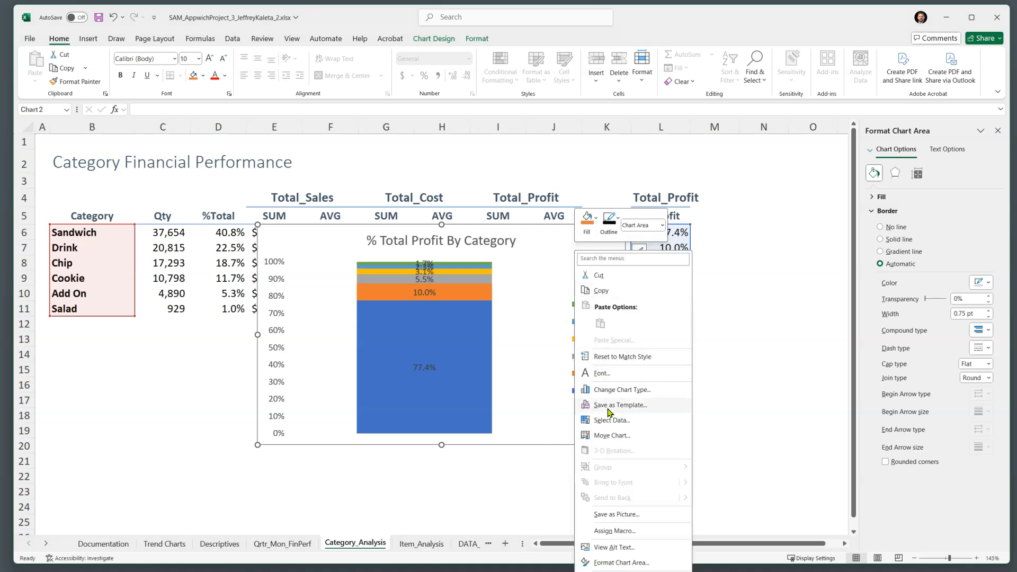
pyautogui.click(615, 436)
pyautogui.moveTo(740, 494); pyautogui.dragTo(594, 260)
pyautogui.click(625, 318)
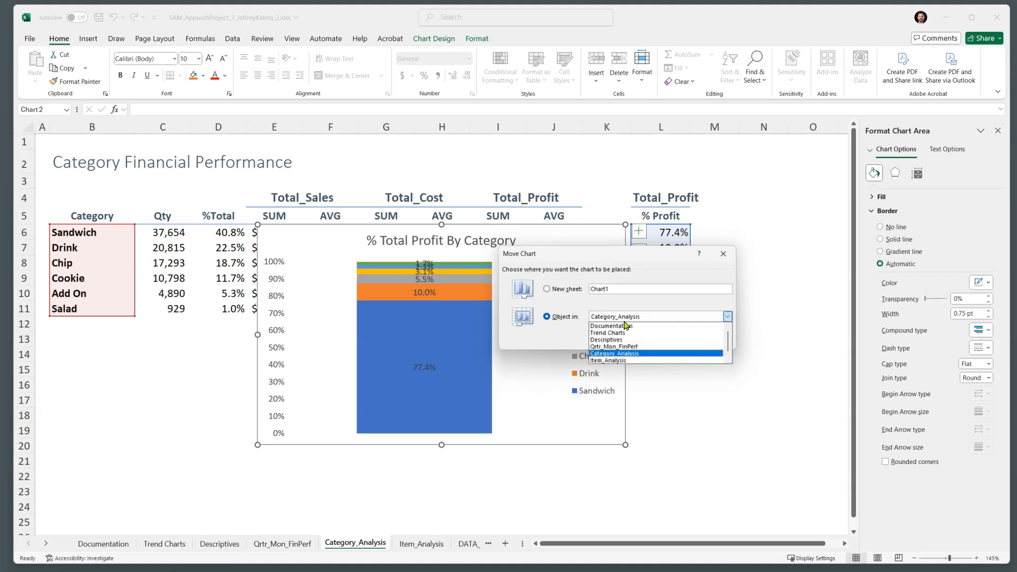
pyautogui.click(620, 333)
pyautogui.click(668, 343)
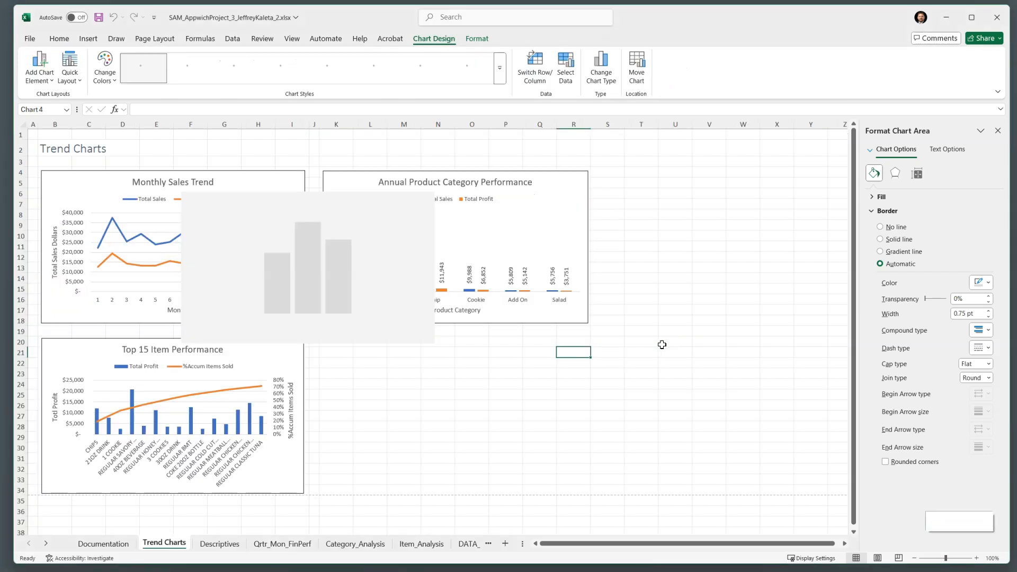
# Place the moved chart below the Annual Product Category Performance chart and resize it to span about K20:N34.
pyautogui.moveTo(238, 233); pyautogui.dragTo(341, 347)
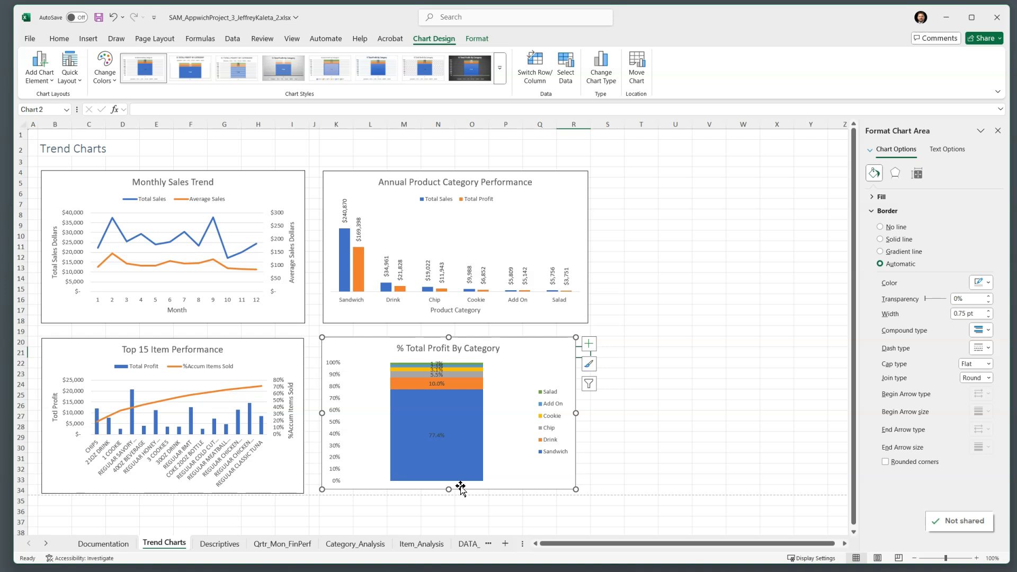
pyautogui.moveTo(446, 492); pyautogui.dragTo(451, 493)
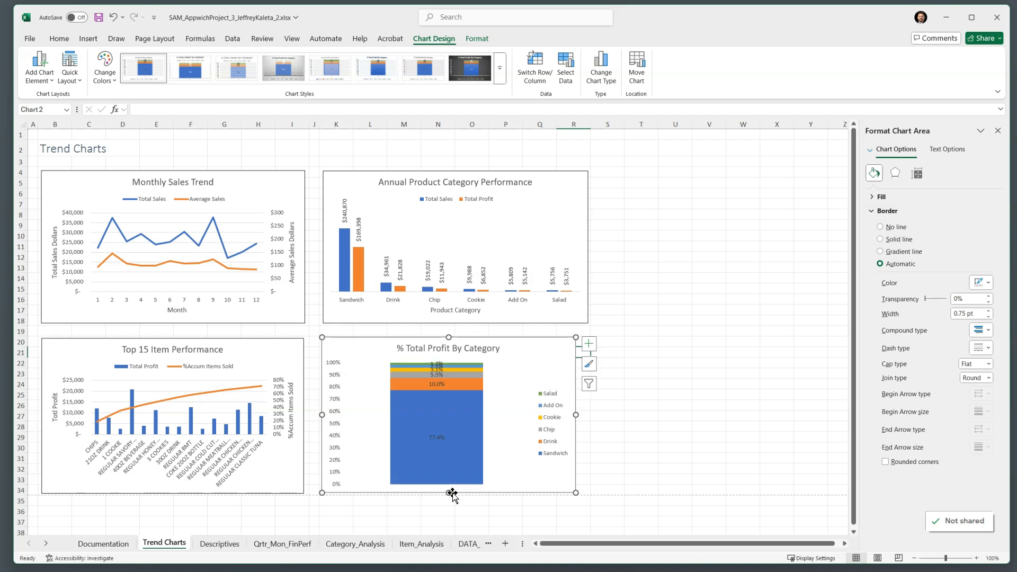
pyautogui.moveTo(577, 415); pyautogui.dragTo(453, 409)
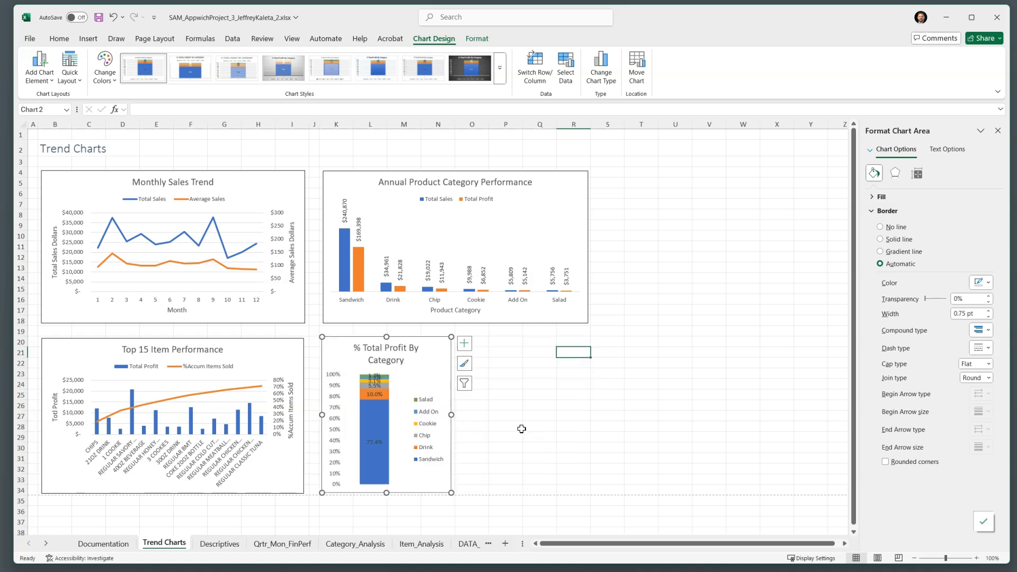
pyautogui.hotkey('ctrl', 'Down')
pyautogui.hotkey('ctrl', 'Down')
pyautogui.hotkey('ctrl', 'Down')
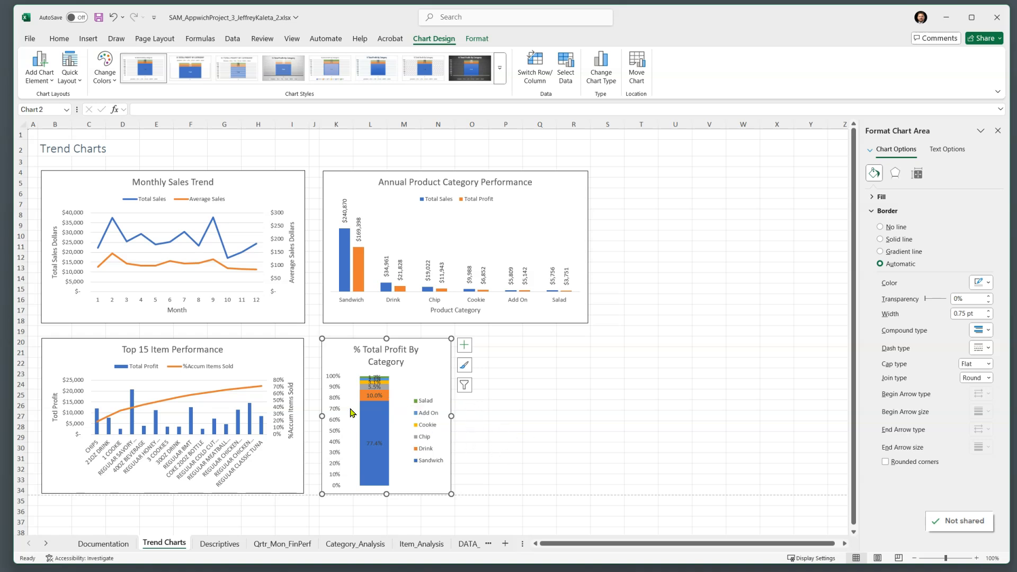
# Narrow the plot area of the % Total Profit By Category chart to leave space between the column and the legend.
pyautogui.click(480, 428)
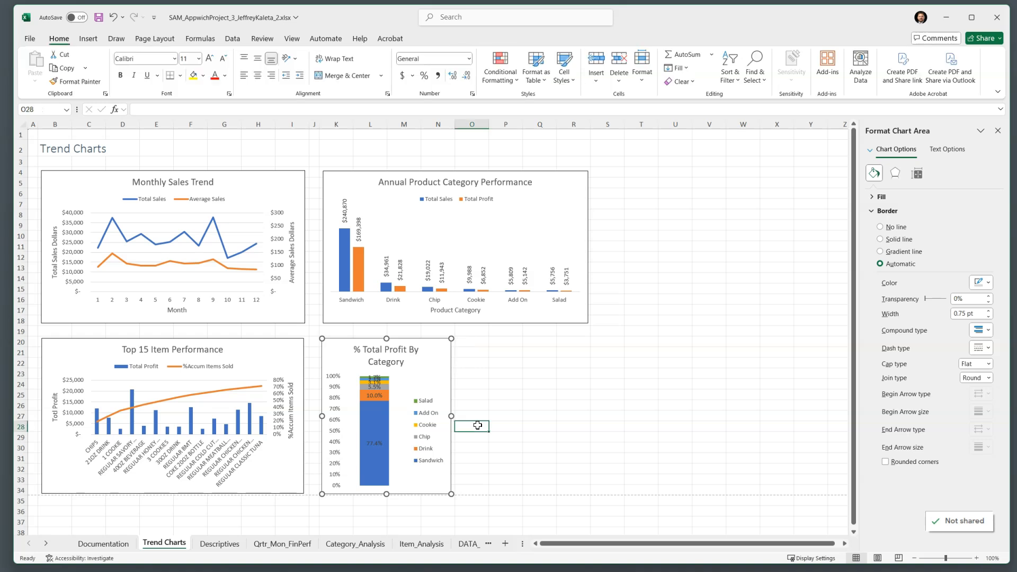
pyautogui.scroll(-3, 478, 425)
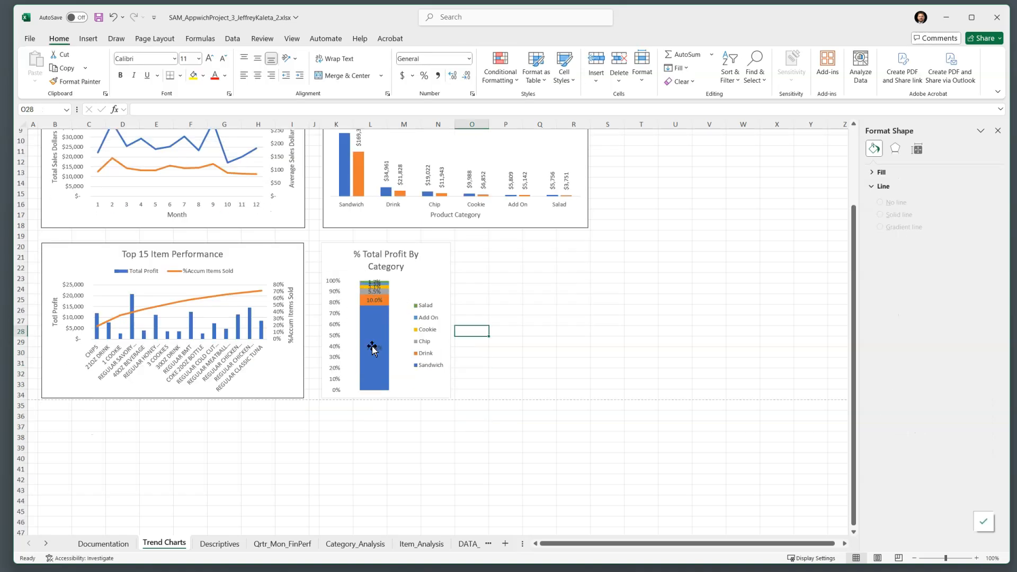
pyautogui.scroll(1, 383, 341)
pyautogui.scroll(3, 383, 340)
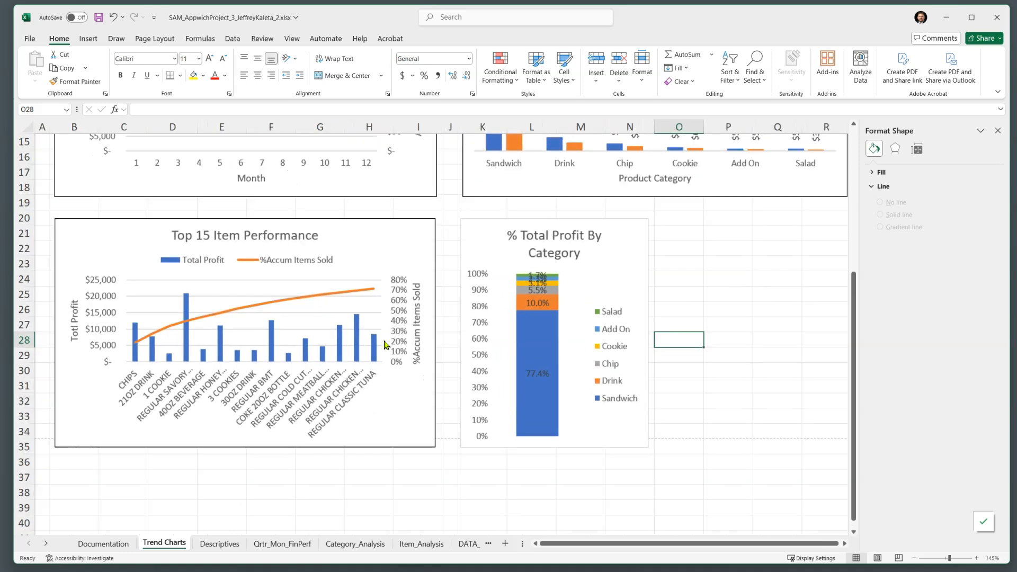
pyautogui.moveTo(650, 544); pyautogui.dragTo(685, 546)
pyautogui.scroll(1, 657, 457)
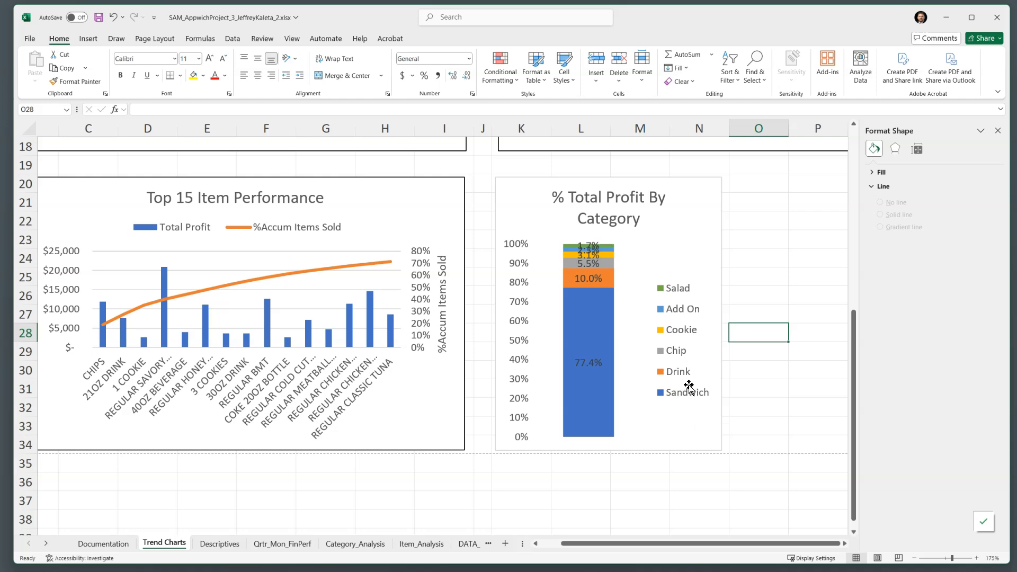
pyautogui.click(619, 324)
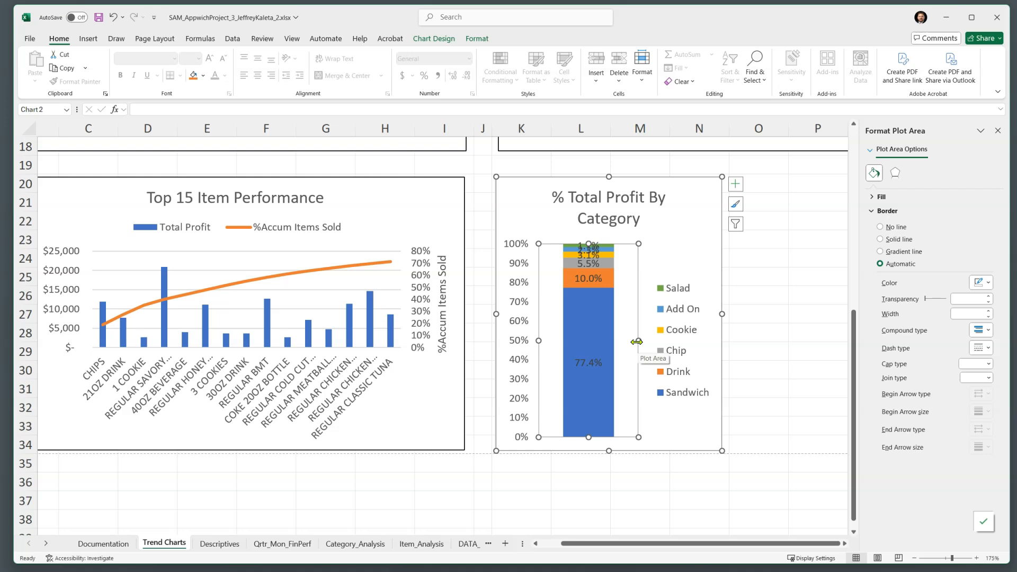
pyautogui.moveTo(636, 341); pyautogui.dragTo(615, 344)
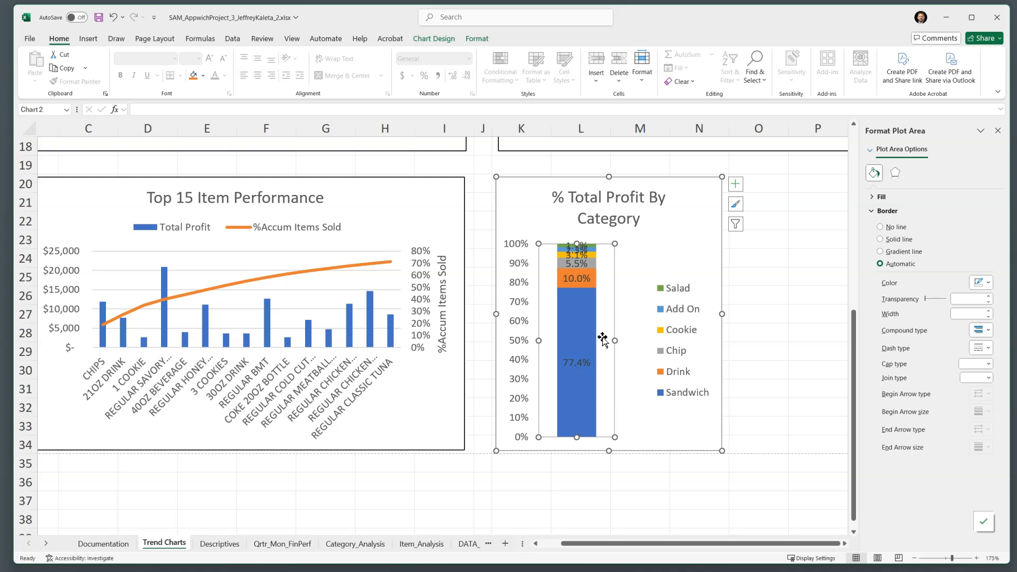
pyautogui.click(618, 397)
# Move the Sandwich and Drink data labels out of the column into the space beside it.
pyautogui.click(581, 364)
pyautogui.click(580, 363)
pyautogui.moveTo(581, 364); pyautogui.dragTo(629, 370)
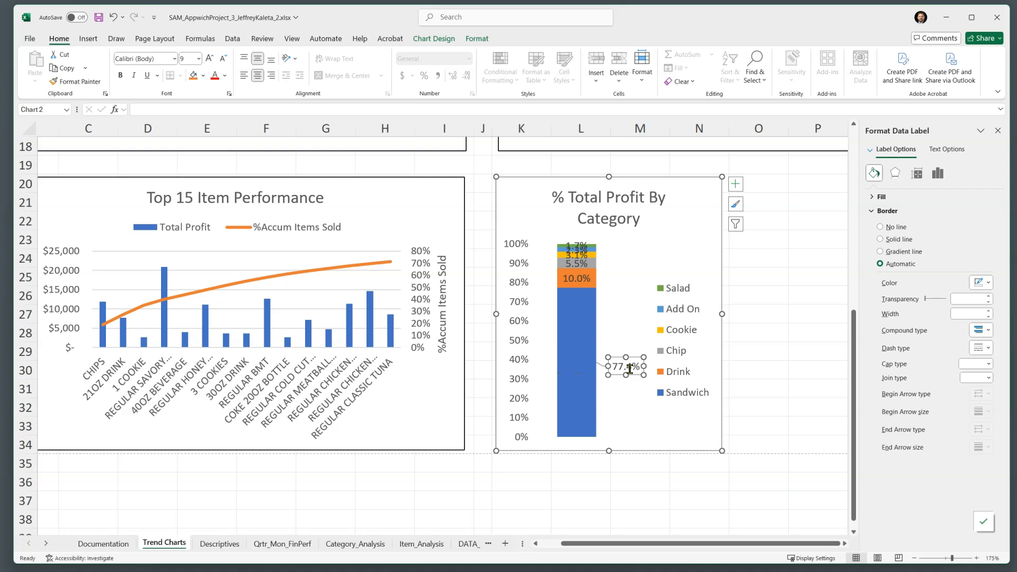
pyautogui.click(573, 277)
pyautogui.moveTo(573, 278); pyautogui.dragTo(620, 298)
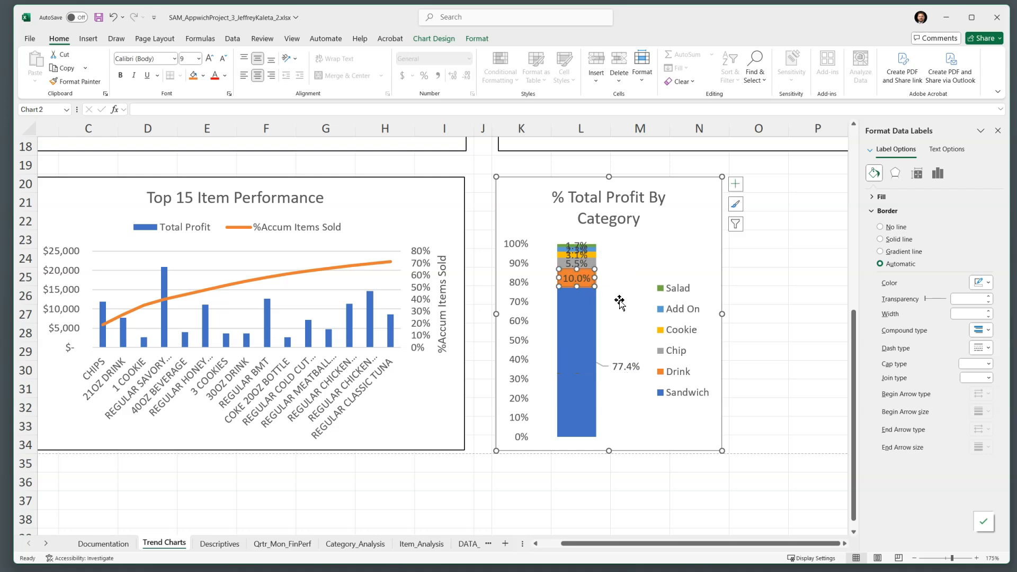
# Move the Chip, Cookie, Add On and Salad data labels beside the column, spaced one above another.
pyautogui.click(572, 262)
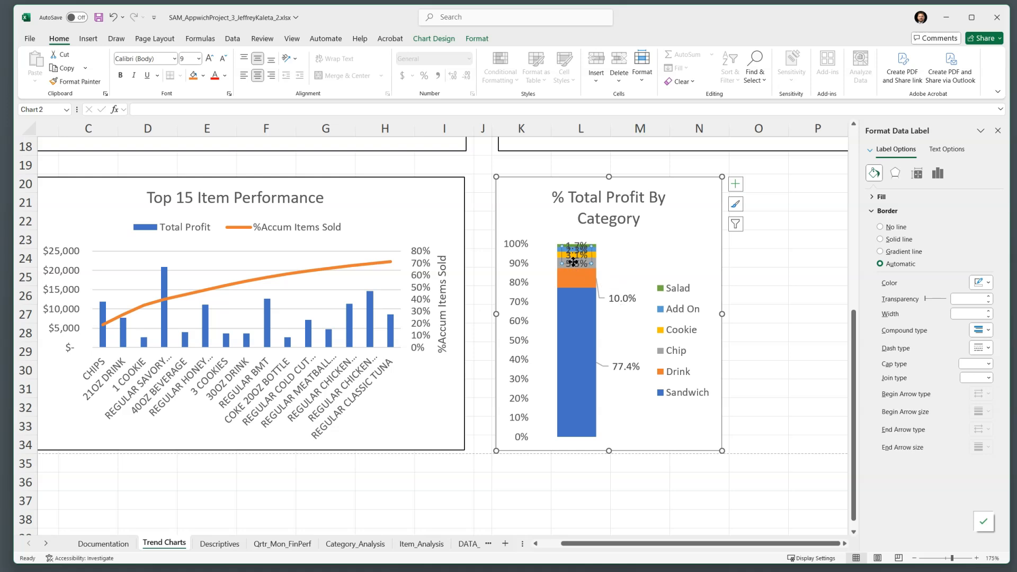
pyautogui.moveTo(577, 262); pyautogui.dragTo(630, 281)
pyautogui.click(585, 268)
pyautogui.click(587, 247)
pyautogui.moveTo(586, 245); pyautogui.dragTo(624, 259)
pyautogui.click(578, 254)
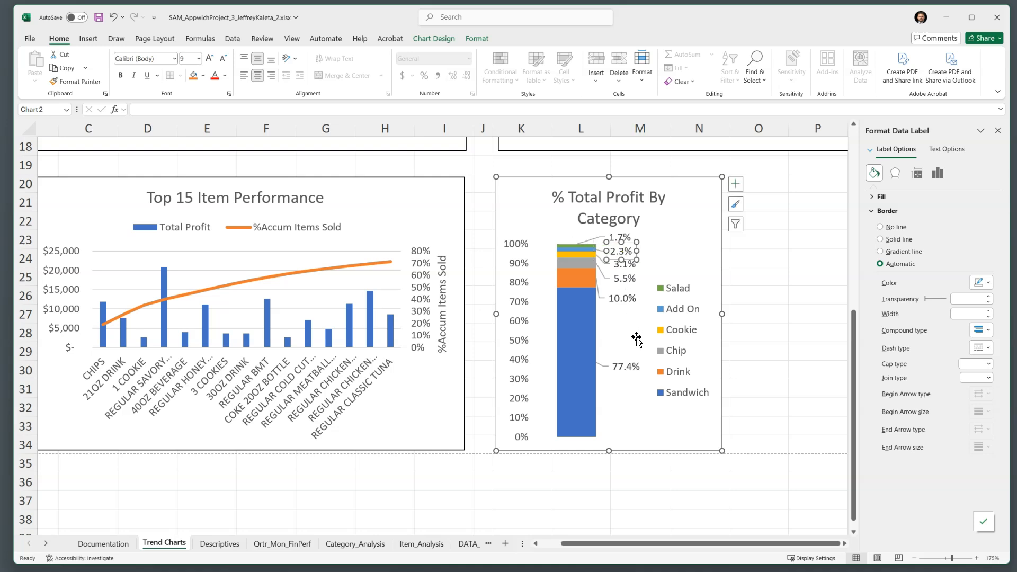
pyautogui.click(675, 436)
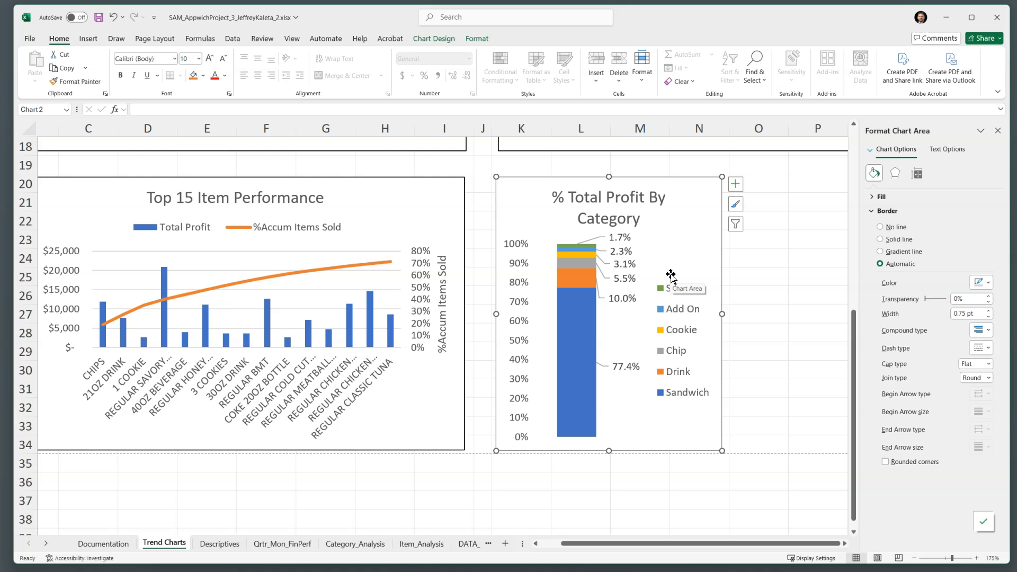
pyautogui.click(619, 195)
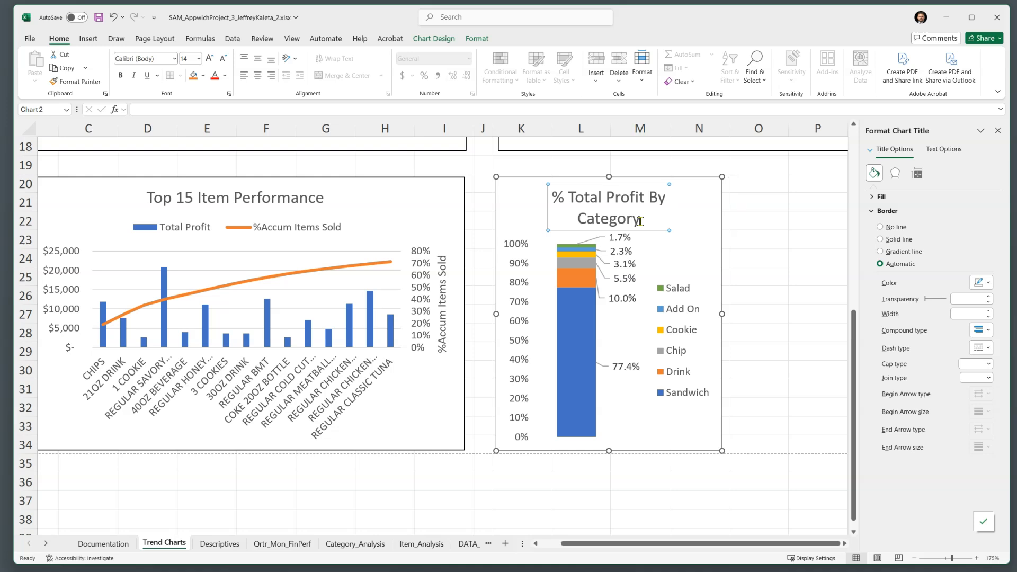
pyautogui.moveTo(639, 219); pyautogui.dragTo(552, 200)
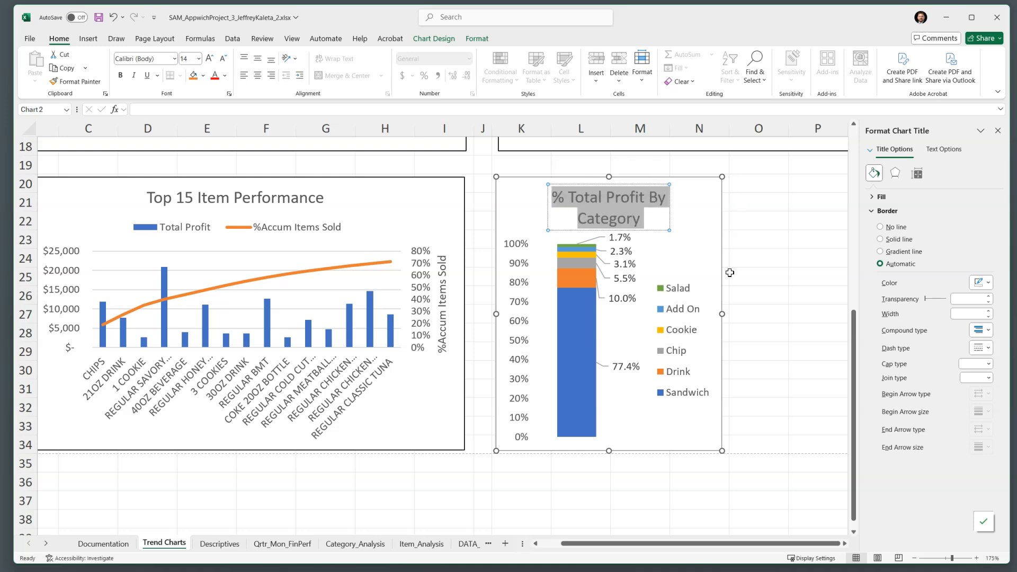
pyautogui.click(709, 232)
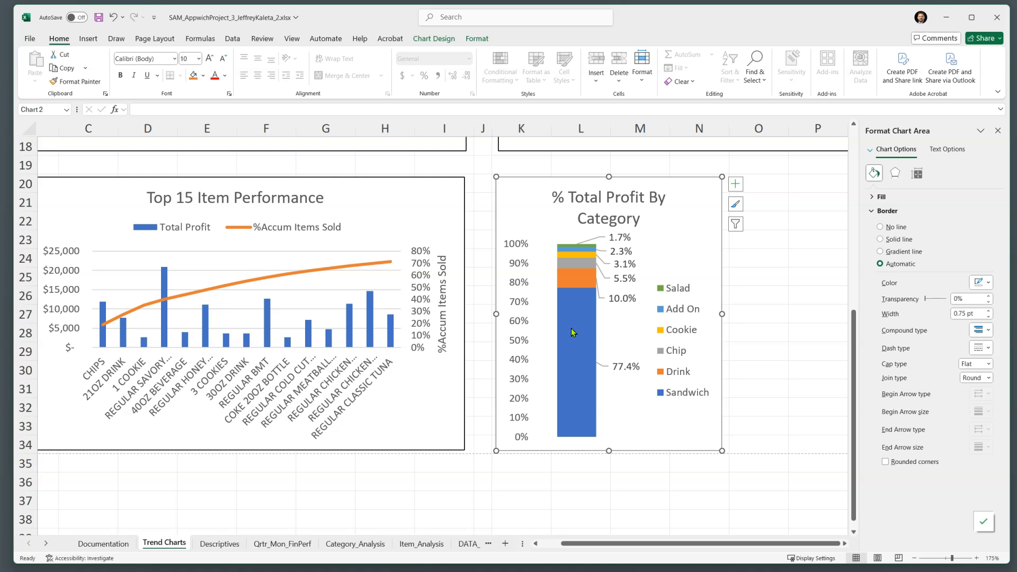
# Set the overall font size of the % Total Profit By Category chart to 10 after trying 12.
pyautogui.click(199, 58)
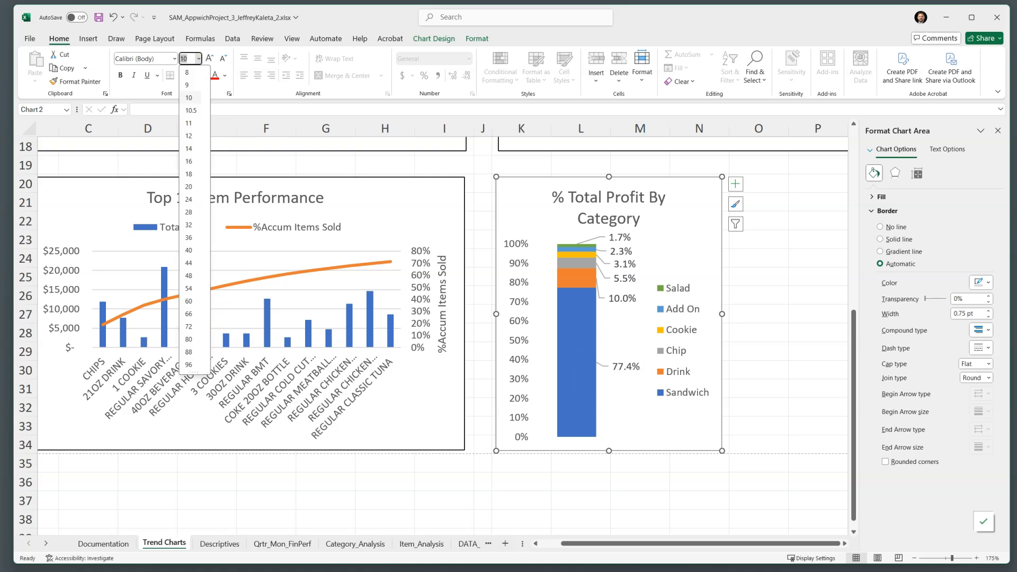
pyautogui.click(189, 142)
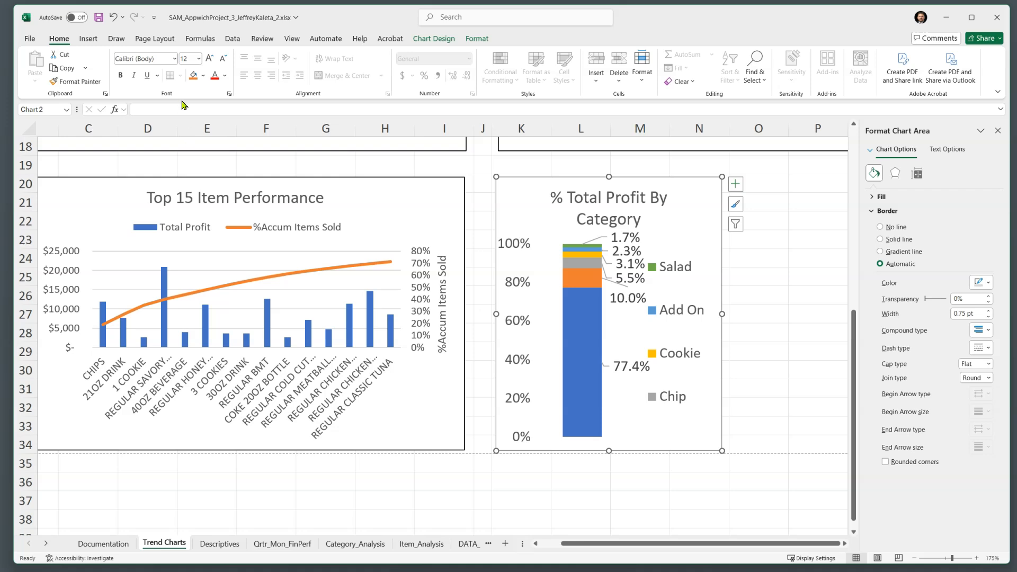
pyautogui.click(199, 58)
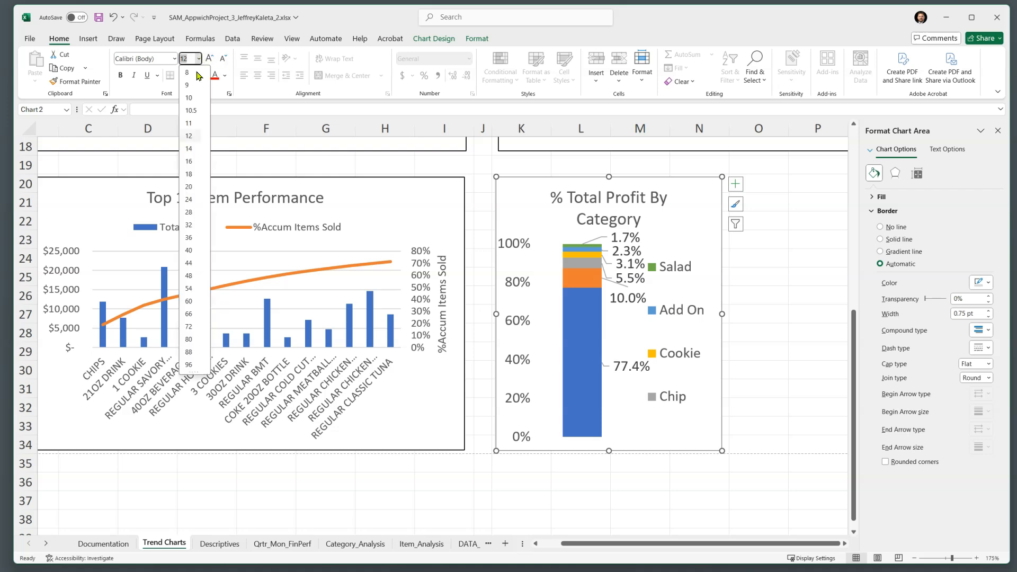
pyautogui.click(197, 100)
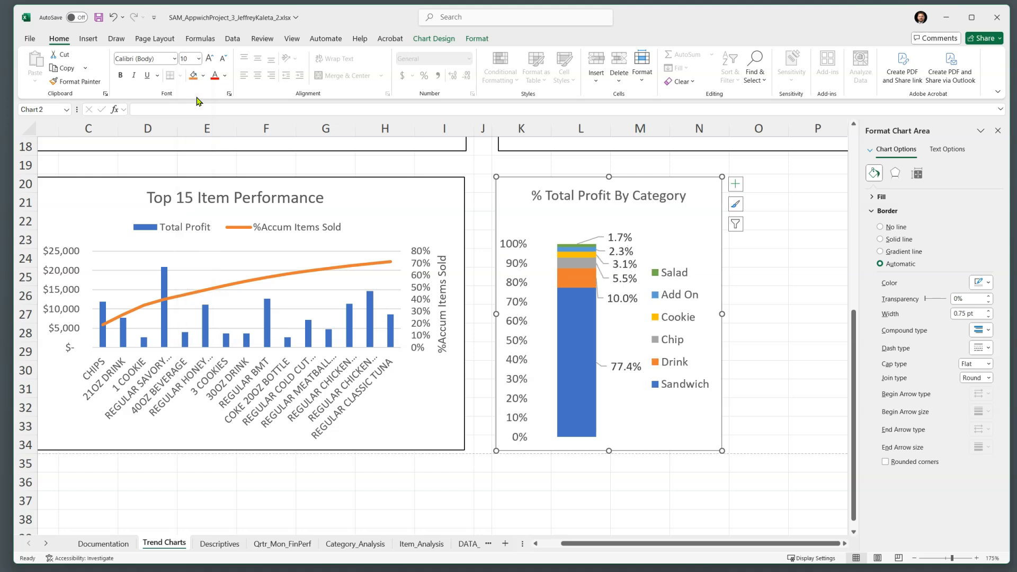
# Set the % Total Profit By Category title's font size to 14 and center the title across the chart.
pyautogui.click(644, 200)
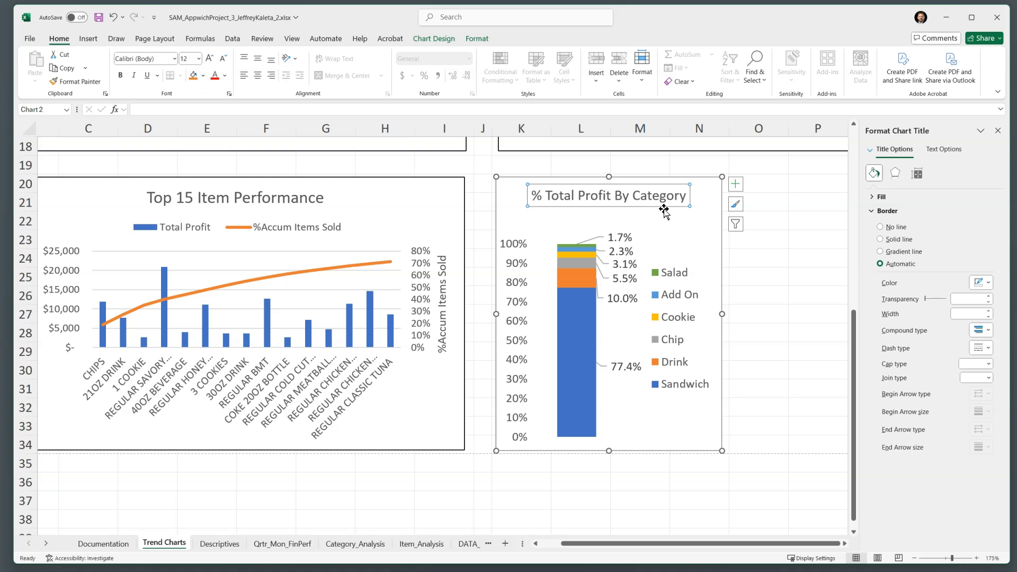
pyautogui.moveTo(662, 204); pyautogui.dragTo(662, 204)
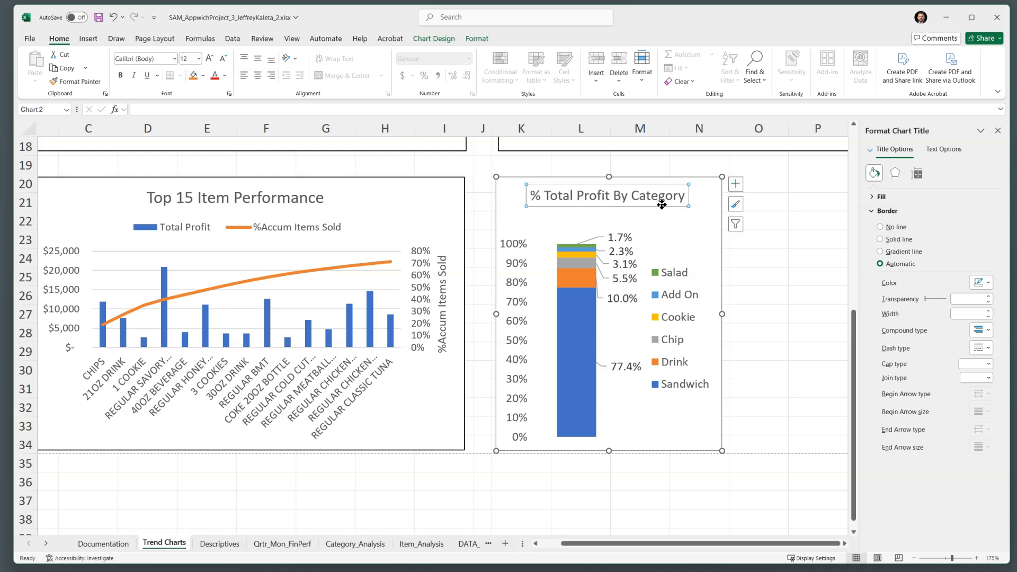
pyautogui.click(630, 237)
pyautogui.click(689, 239)
pyautogui.click(662, 195)
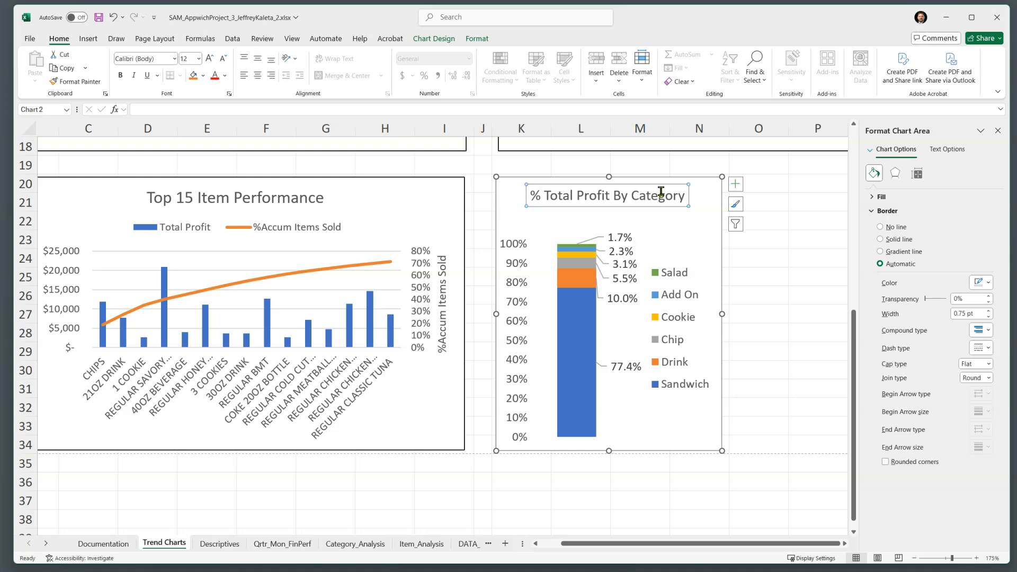
pyautogui.click(199, 58)
pyautogui.click(197, 150)
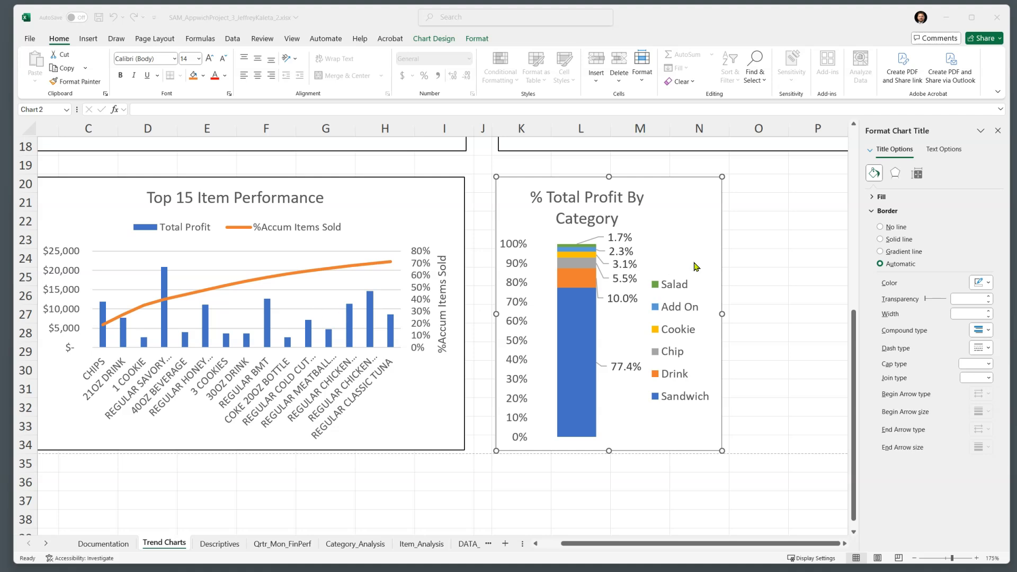
pyautogui.click(583, 207)
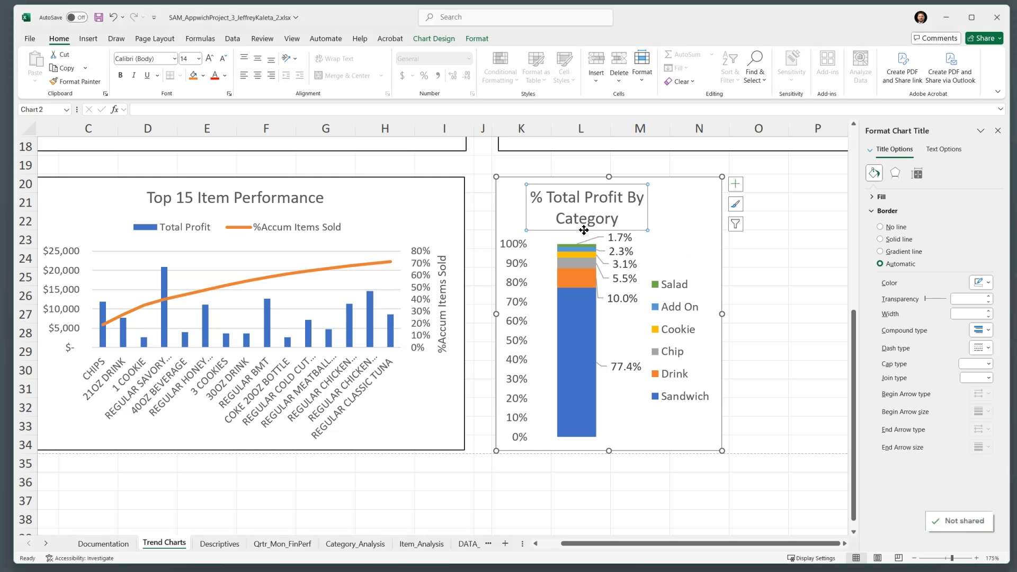
pyautogui.moveTo(608, 231); pyautogui.dragTo(612, 232)
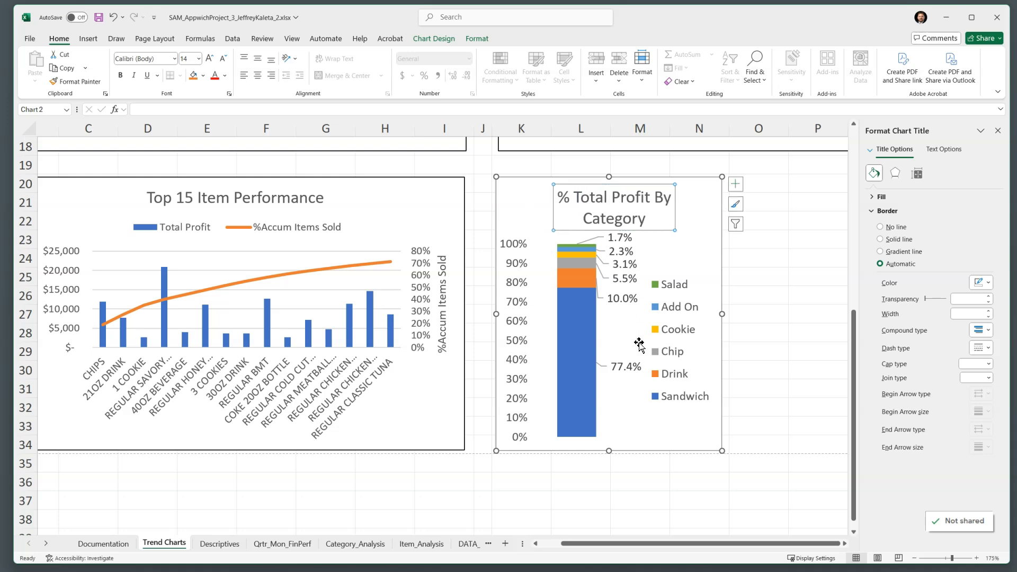
# Give the % Total Profit By Category chart a black outline and save the workbook.
pyautogui.click(695, 440)
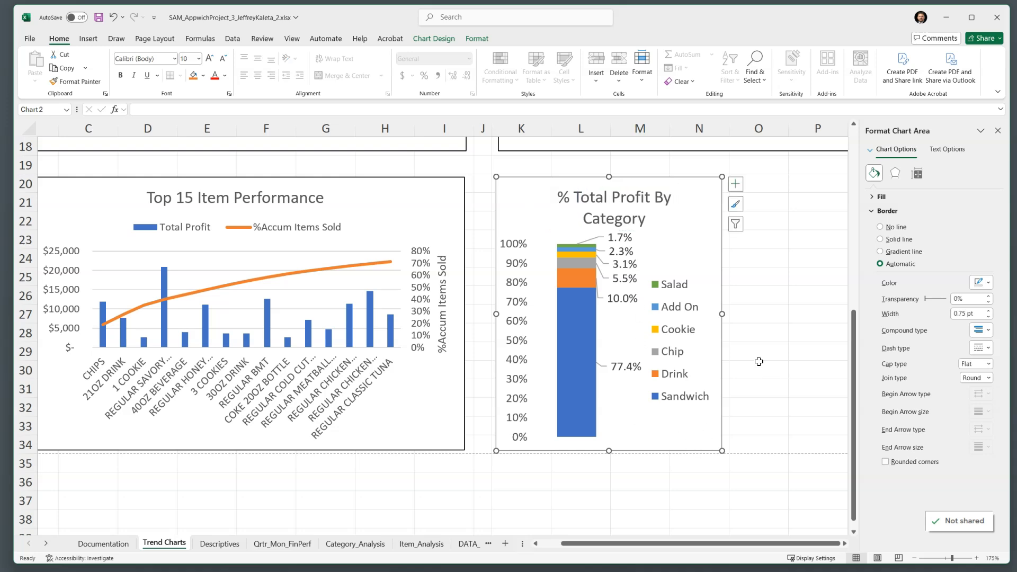
pyautogui.click(472, 38)
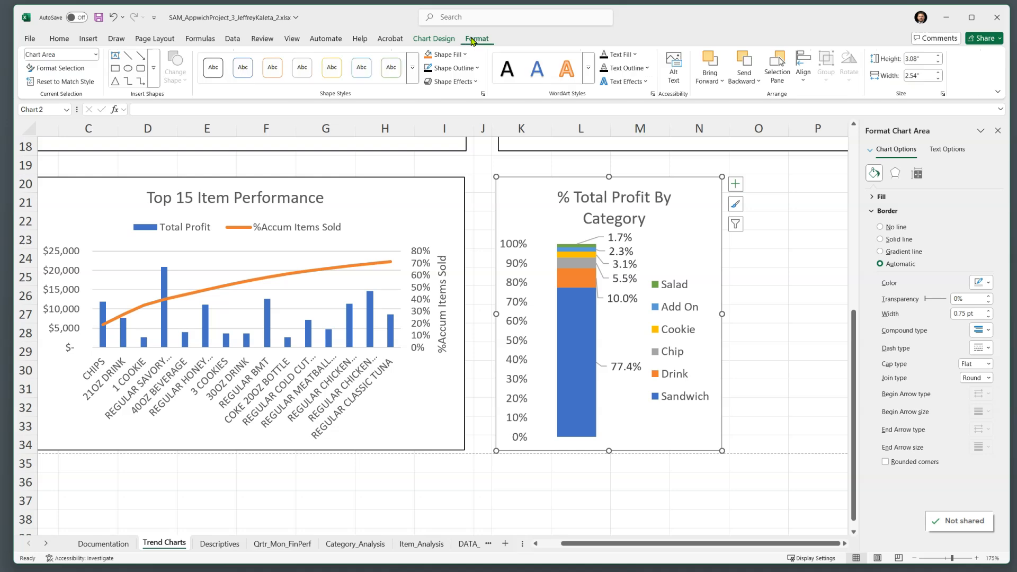
pyautogui.click(453, 67)
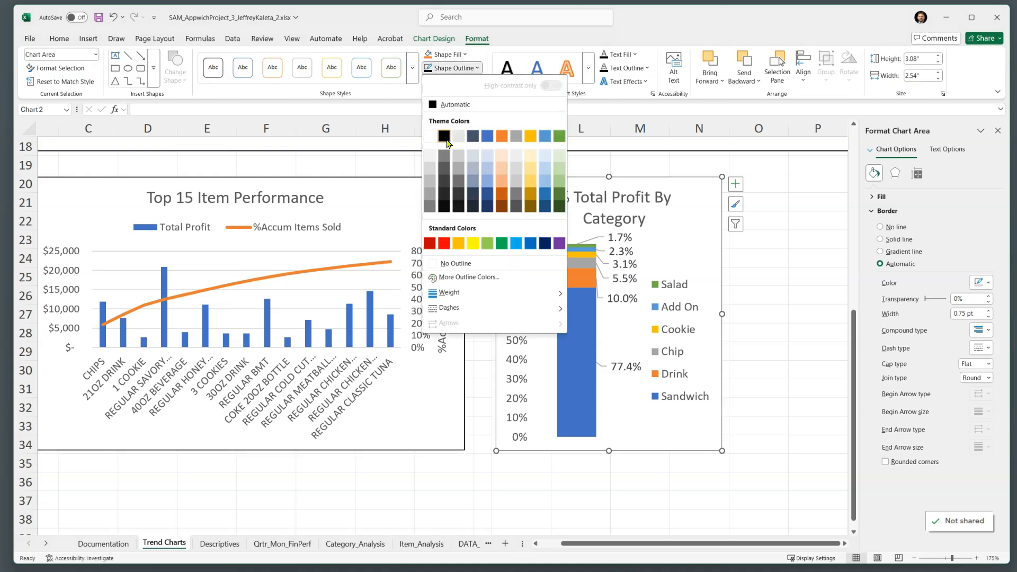
pyautogui.press('Escape')
pyautogui.click(783, 316)
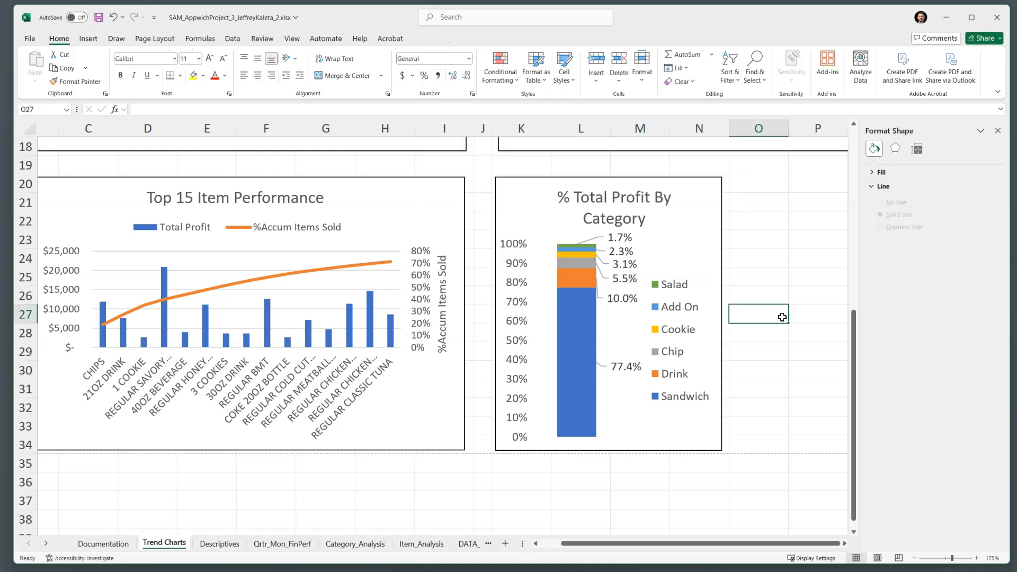
pyautogui.hotkey('ctrl', 's')
pyautogui.scroll(-4, 726, 263)
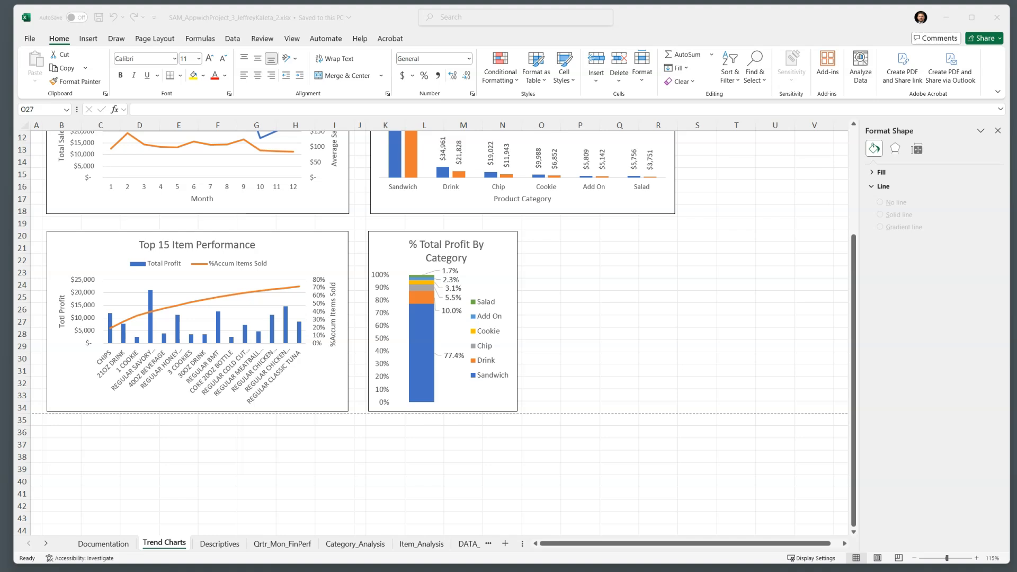
# Insert a 2-D stacked column chart on Category_Analysis from B6:B11 and J6:J11, with rows and columns switched so each category is a series.
pyautogui.click(370, 544)
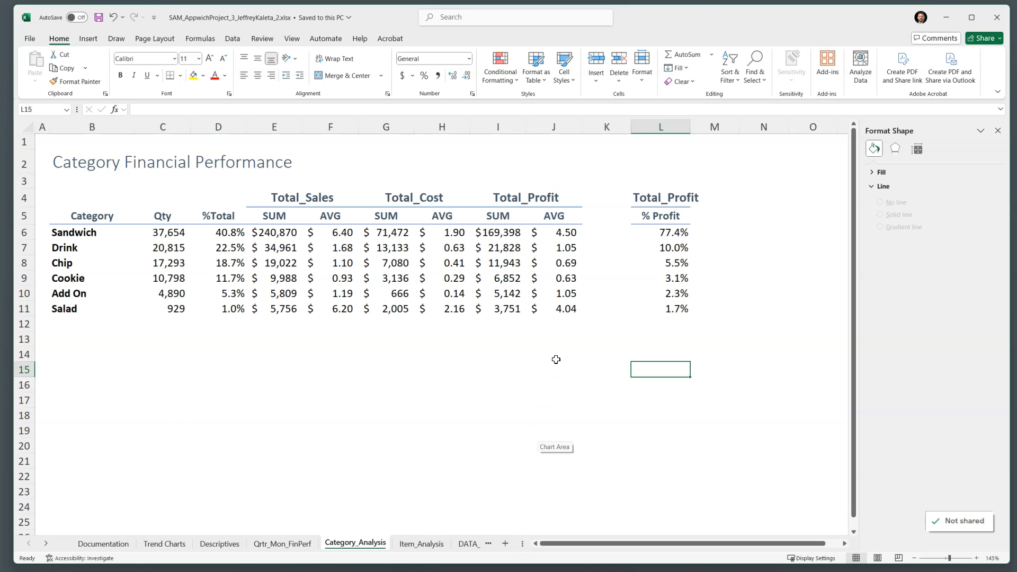
pyautogui.moveTo(576, 234); pyautogui.dragTo(562, 311)
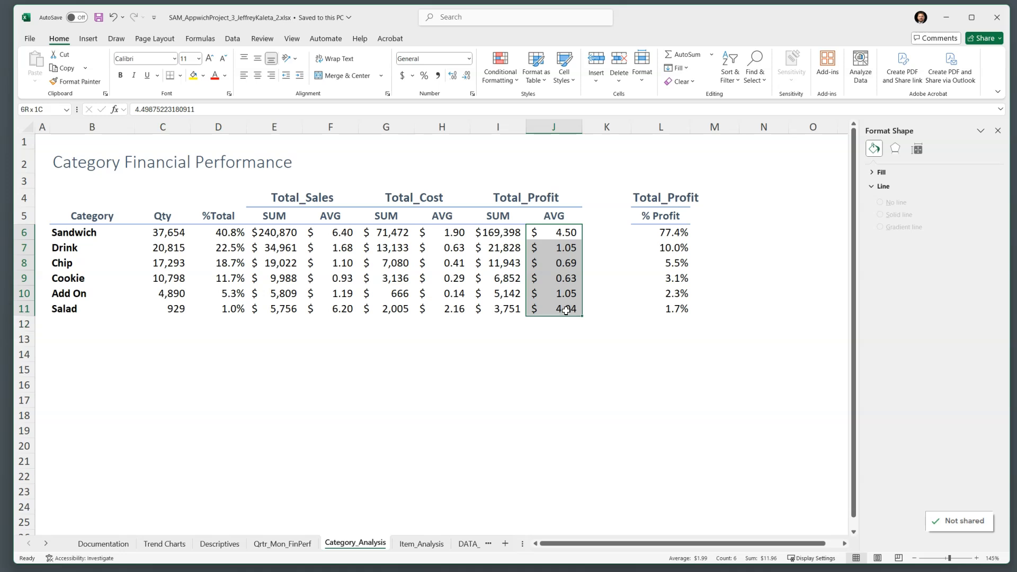
pyautogui.keyDown('ctrl'); pyautogui.moveTo(84, 238); pyautogui.dragTo(81, 306); pyautogui.keyUp('ctrl')
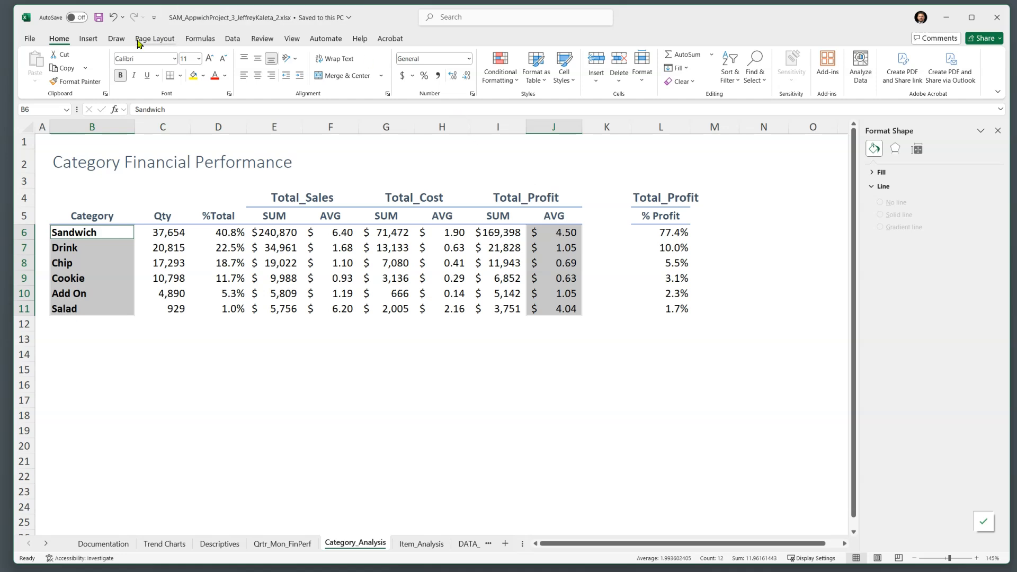
pyautogui.click(88, 38)
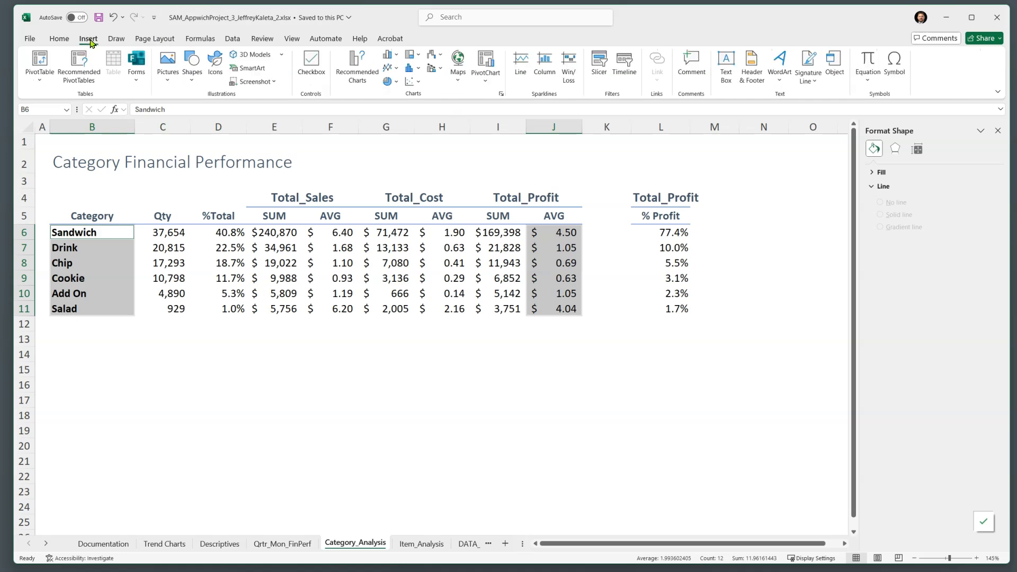
pyautogui.click(401, 60)
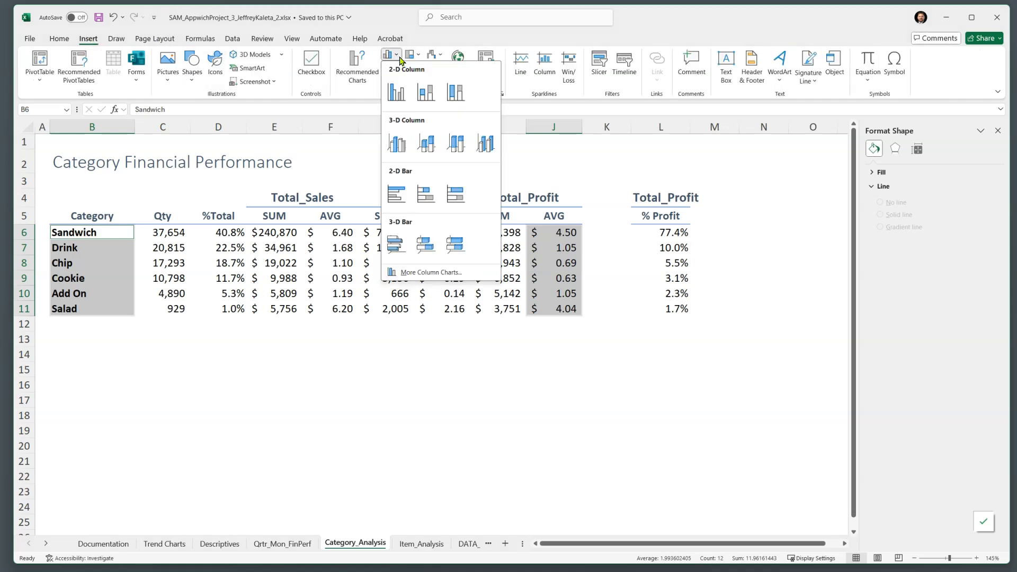
pyautogui.click(427, 93)
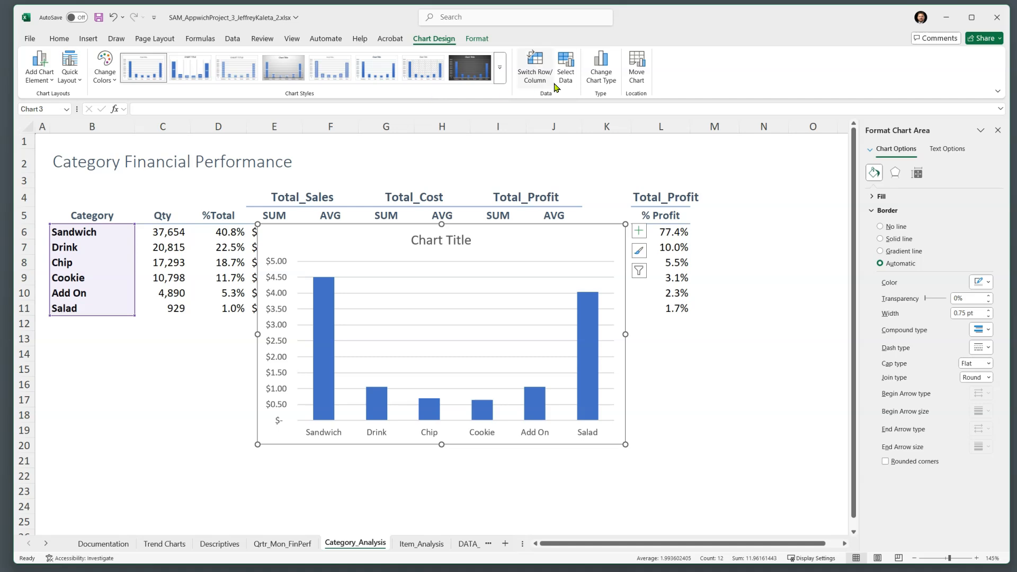
pyautogui.click(536, 65)
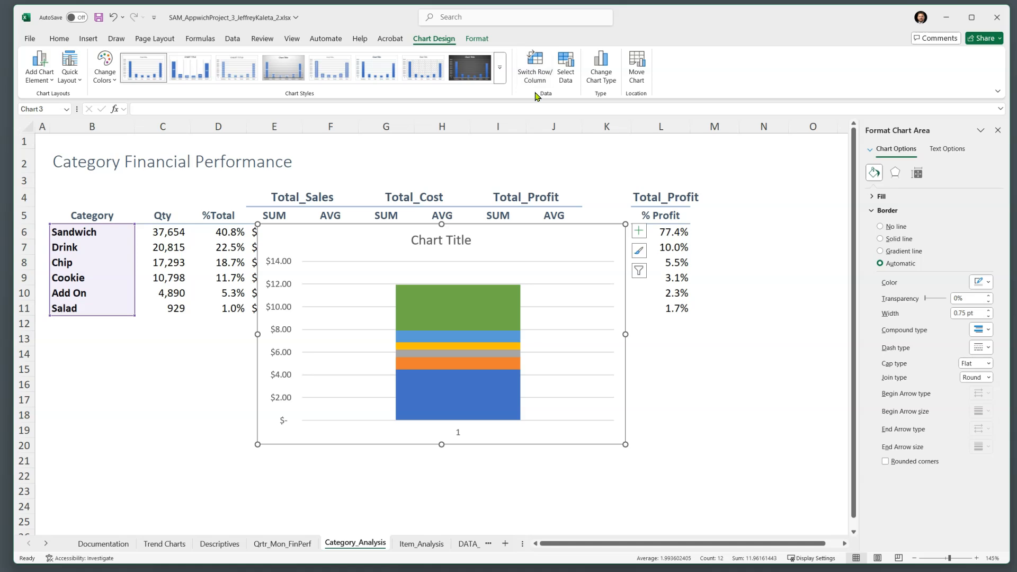
# Apply a quick layout with data labels and a legend to the new stacked column chart, placing the legend at its right.
pyautogui.moveTo(574, 250); pyautogui.dragTo(552, 273)
pyautogui.click(69, 66)
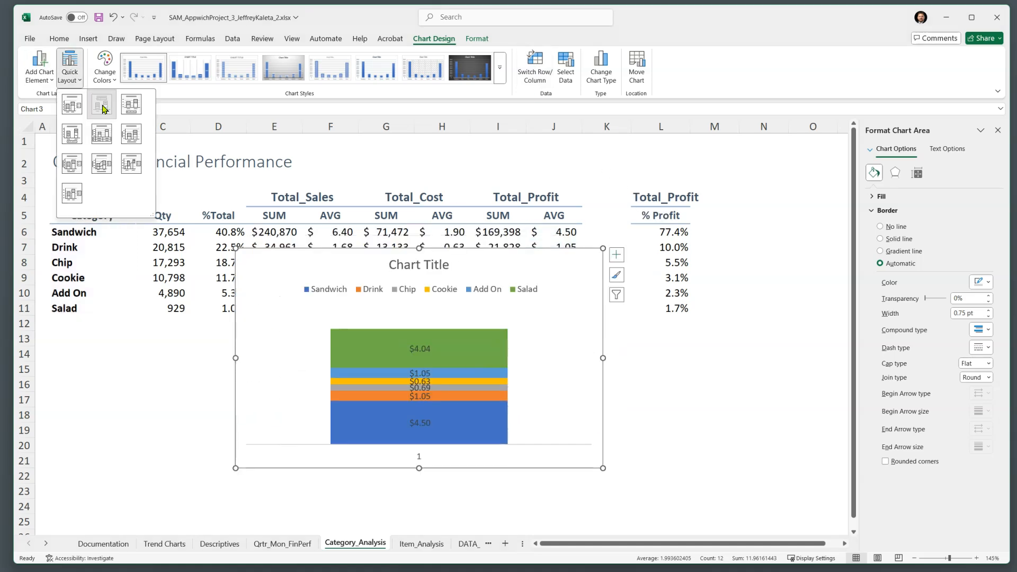
pyautogui.click(106, 110)
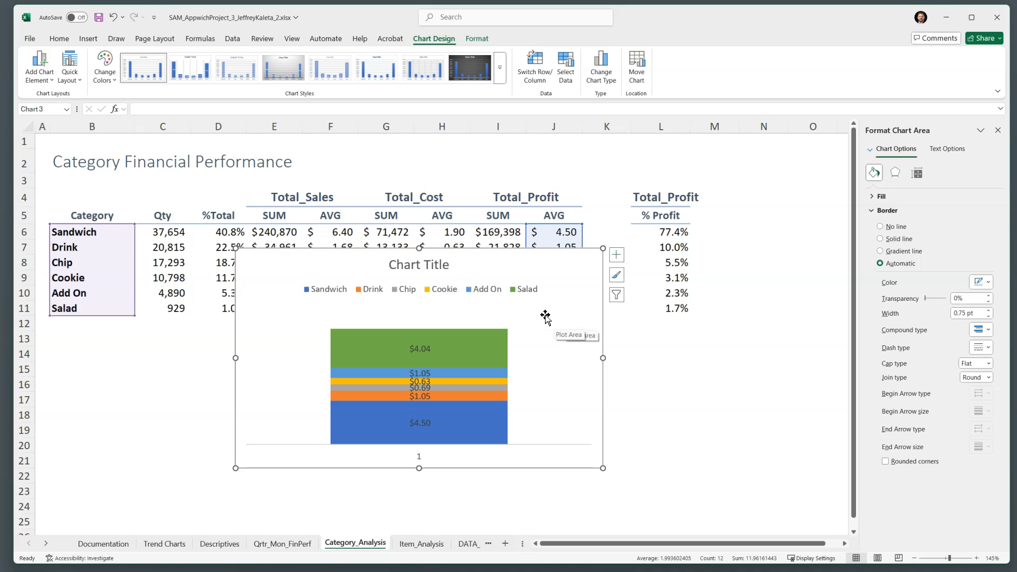
pyautogui.click(616, 255)
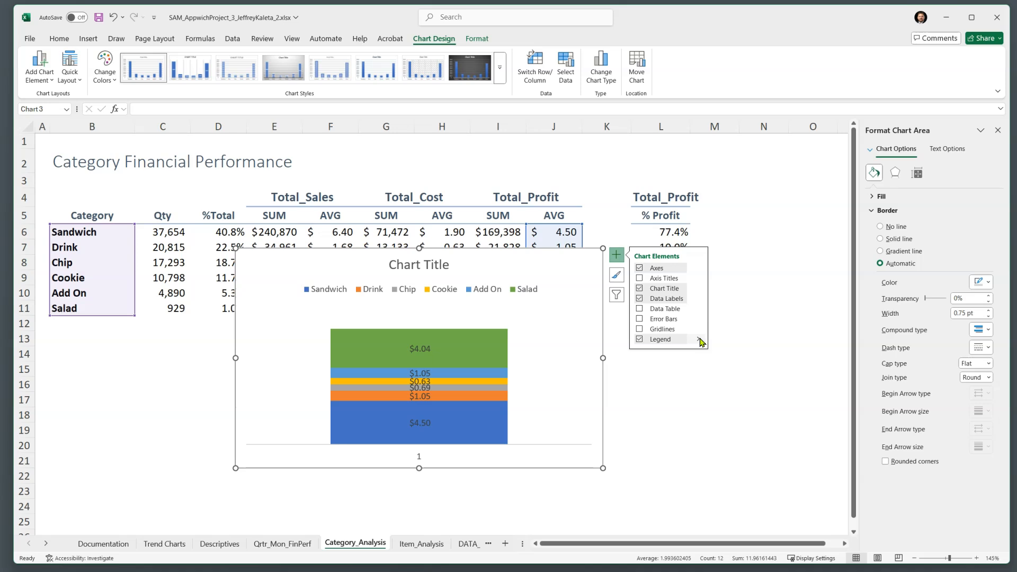
pyautogui.moveTo(699, 339)
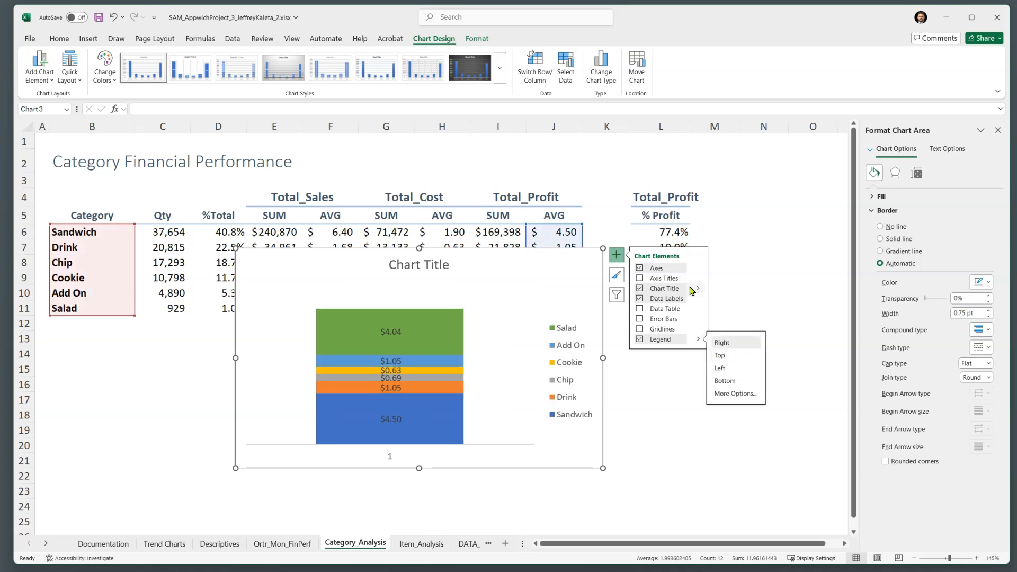
# Remove the axes from the new chart and add a primary vertical axis title.
pyautogui.click(640, 269)
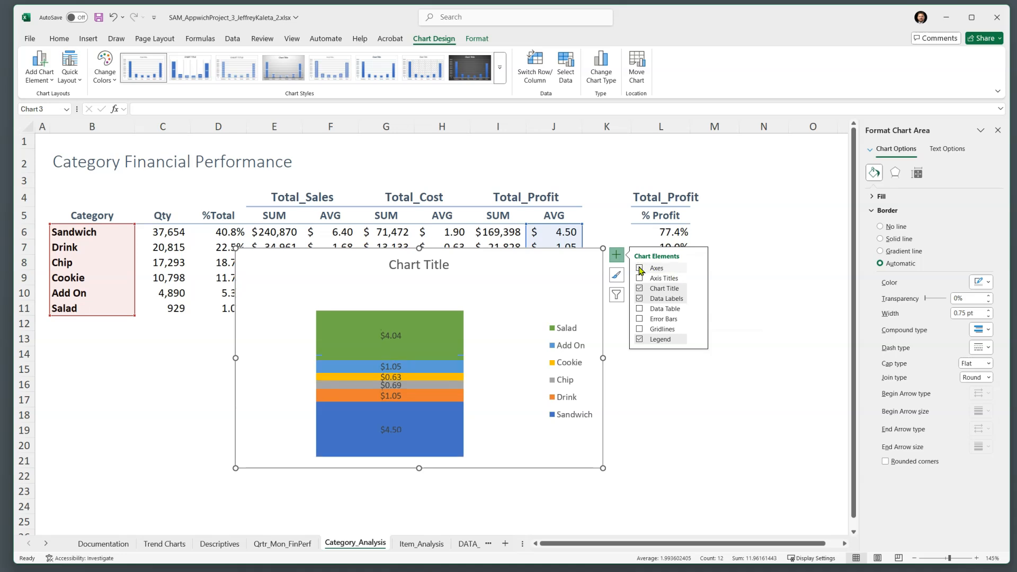
pyautogui.click(698, 279)
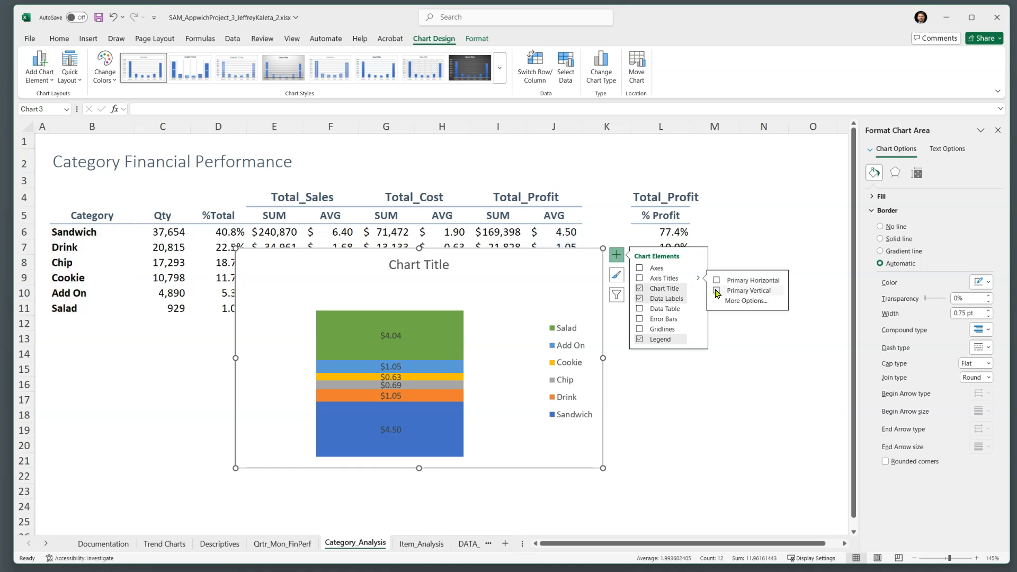
pyautogui.click(717, 292)
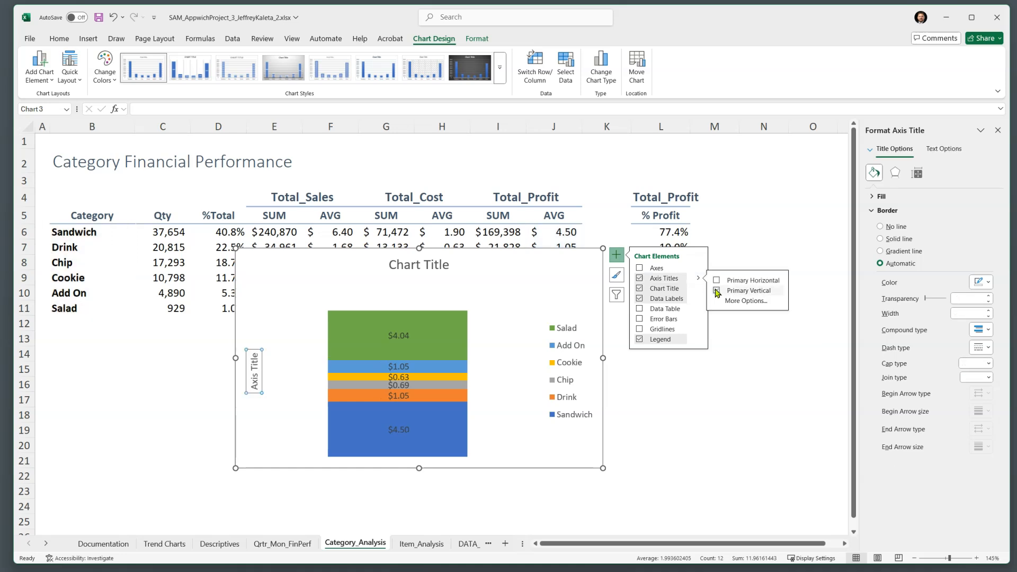
# Title the new stacked column chart "Avg Total Profit By Category".
pyautogui.click(409, 268)
pyautogui.doubleClick(409, 268)
pyautogui.tripleClick(408, 273)
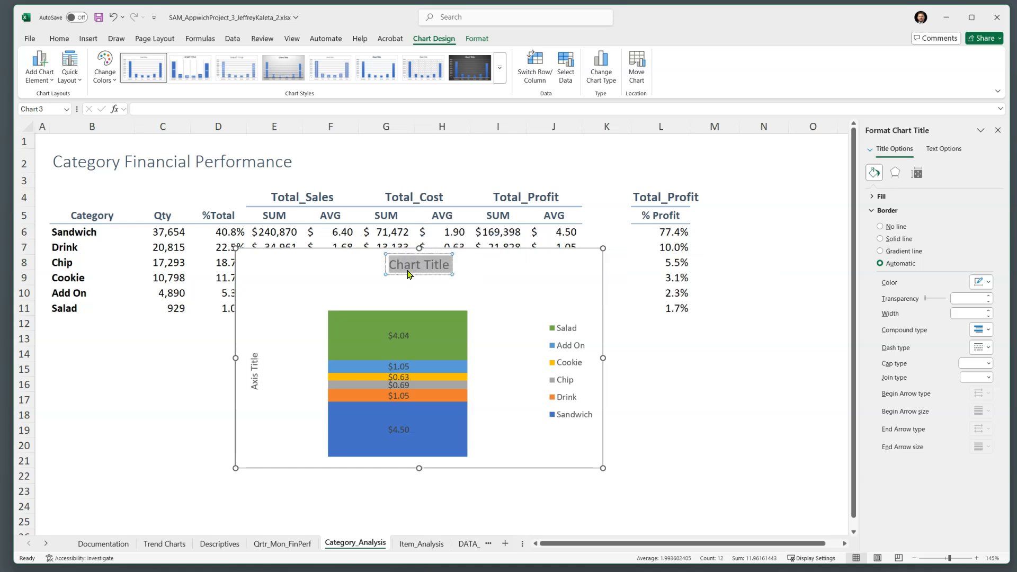
pyautogui.write('Avg T')
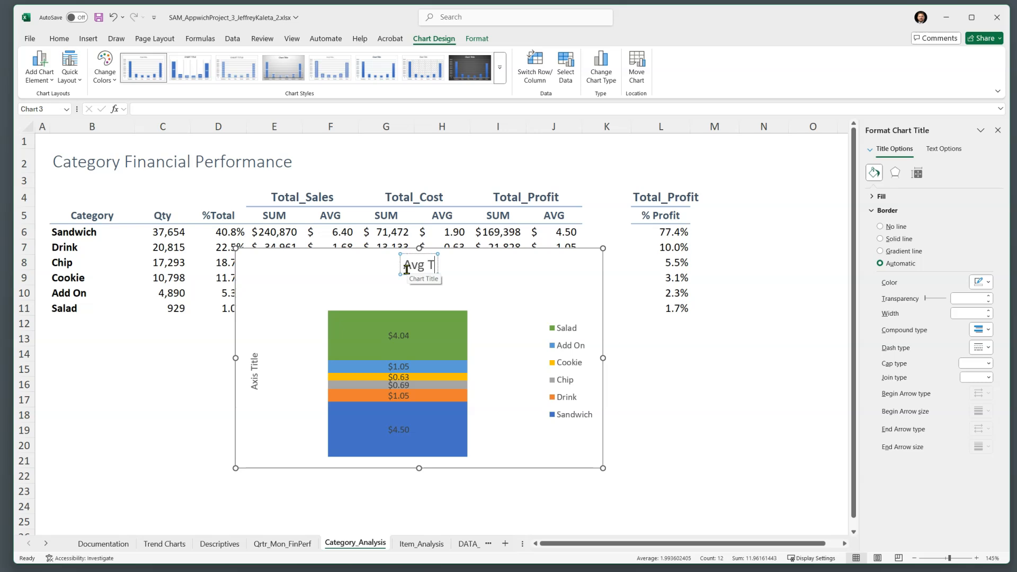
pyautogui.write('otal')
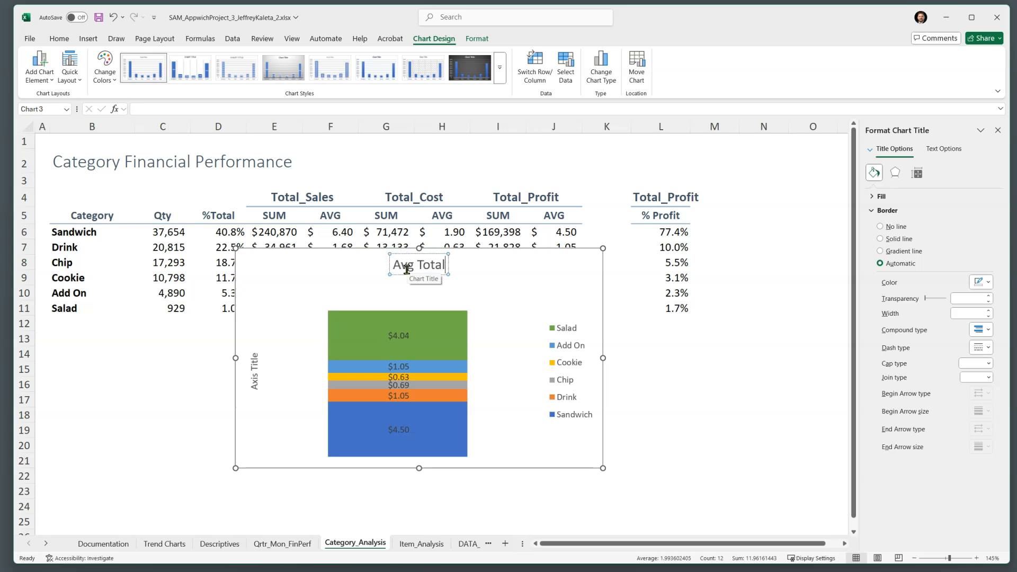
pyautogui.write(' Profit')
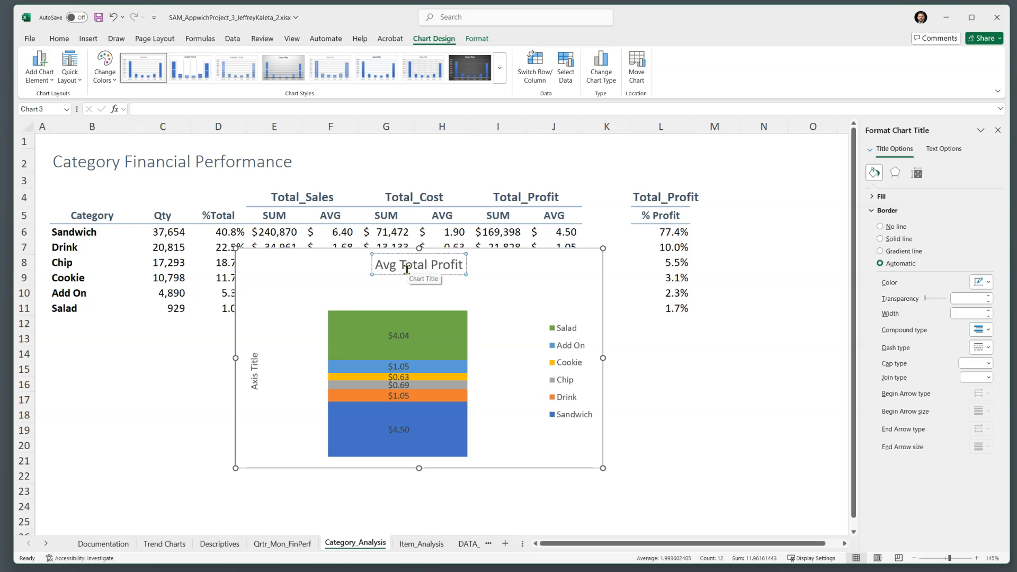
pyautogui.write(' By C')
pyautogui.press('BackSpace')
pyautogui.press('BackSpace')
pyautogui.press('BackSpace')
pyautogui.press('BackSpace')
pyautogui.press('BackSpace')
pyautogui.write('By')
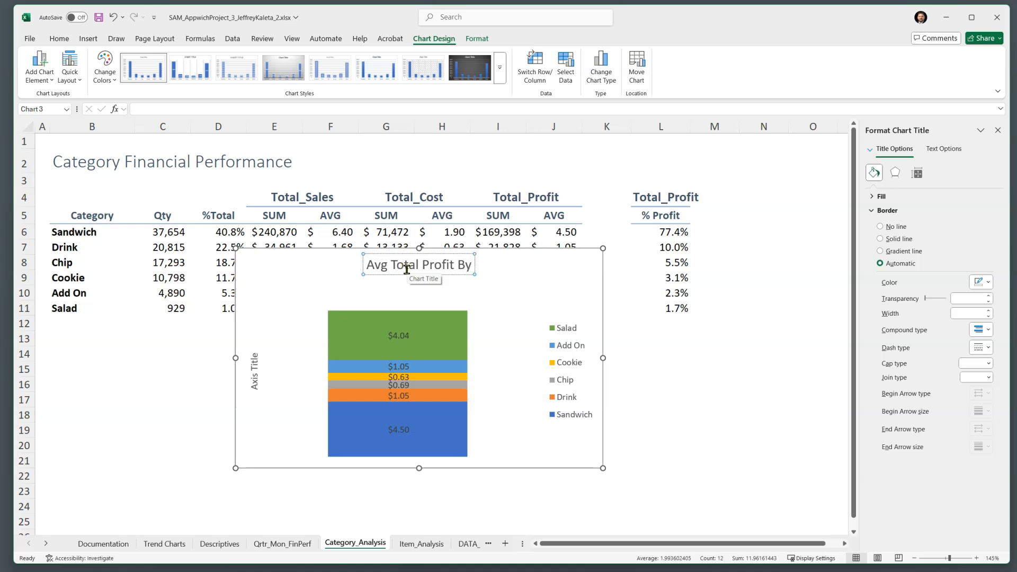
pyautogui.write(' Ca')
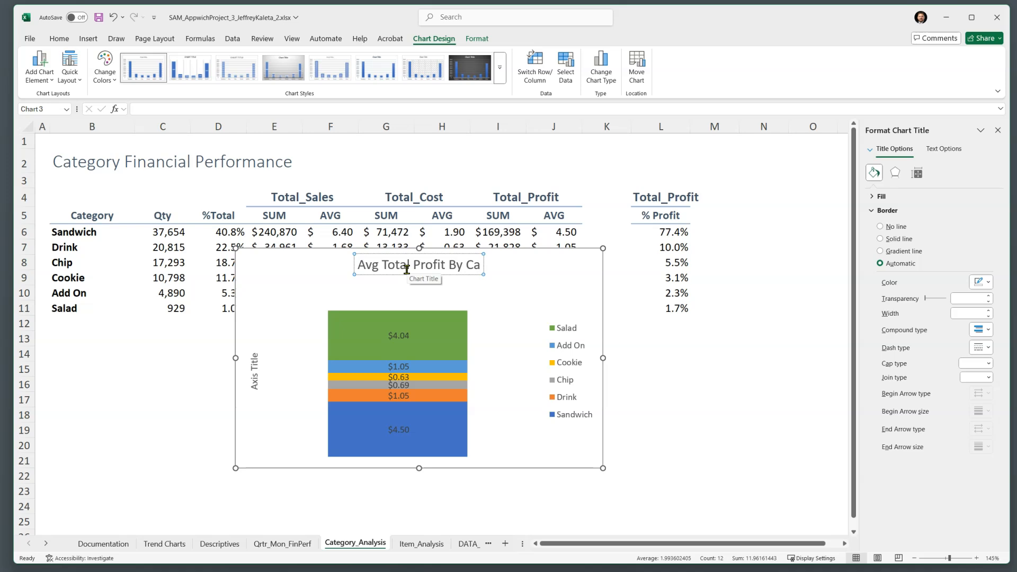
pyautogui.write('tegory')
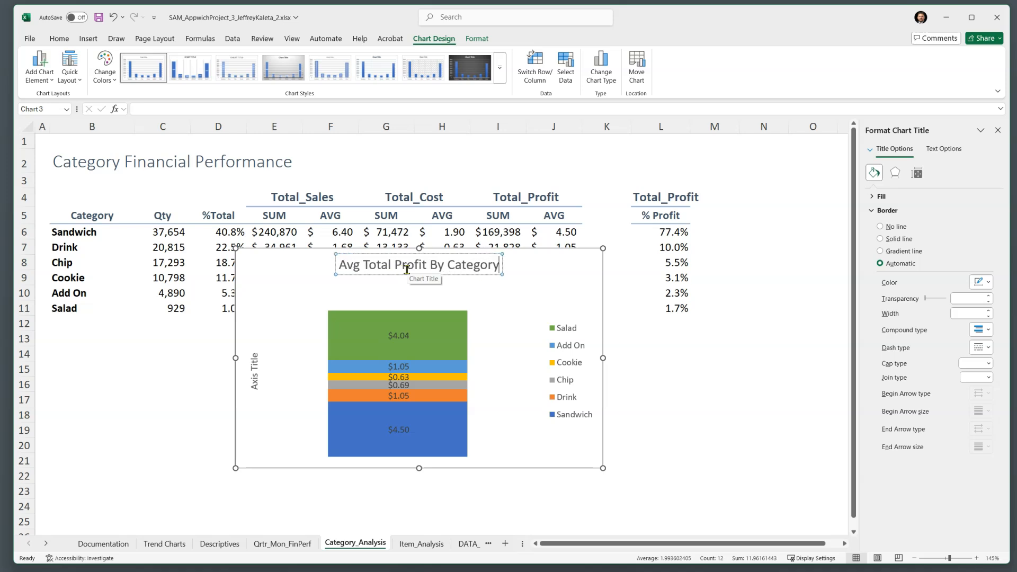
# Set the chart's vertical axis title to "Avg Profit ($)".
pyautogui.click(255, 380)
pyautogui.doubleClick(255, 380)
pyautogui.tripleClick(255, 380)
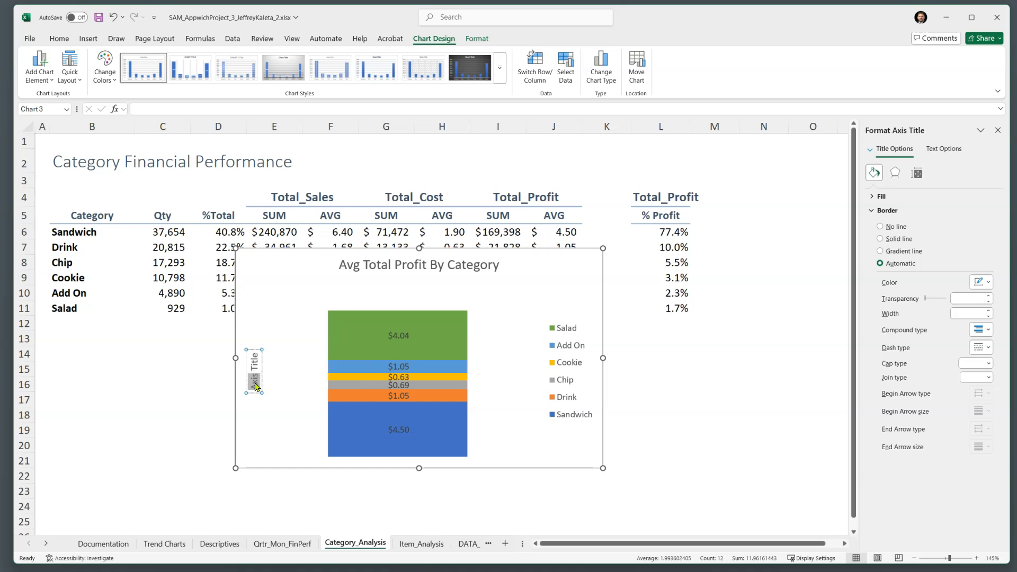
pyautogui.write('Avg Pro')
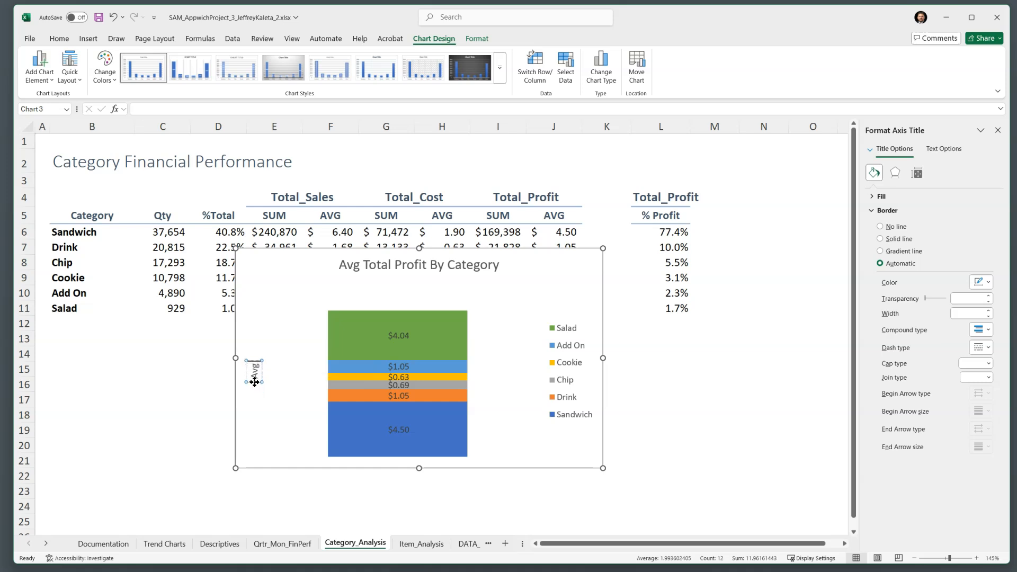
pyautogui.write('t')
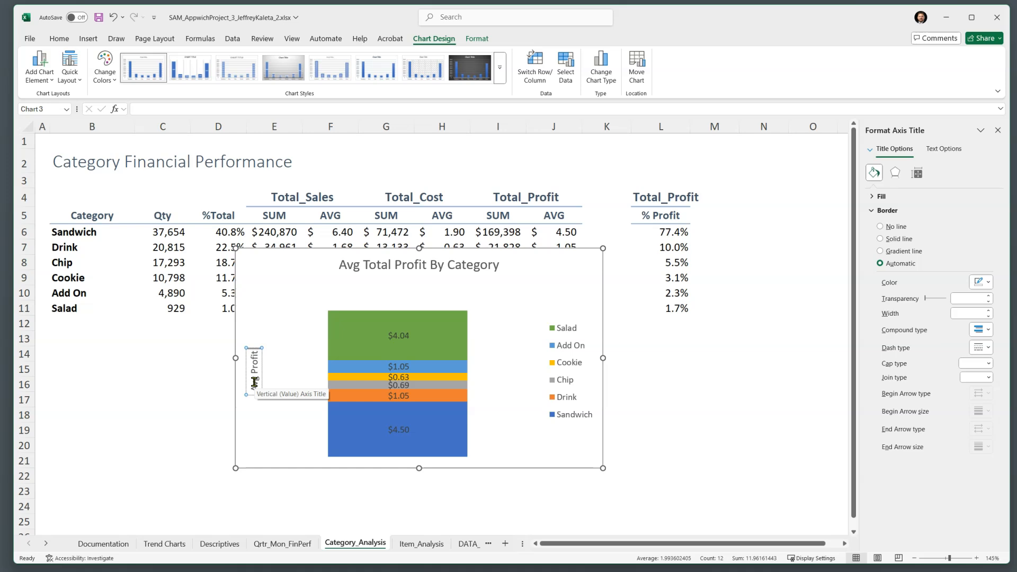
pyautogui.write(' ($$)')
pyautogui.press('BackSpace')
pyautogui.press('BackSpace')
pyautogui.write(')')
pyautogui.click(496, 442)
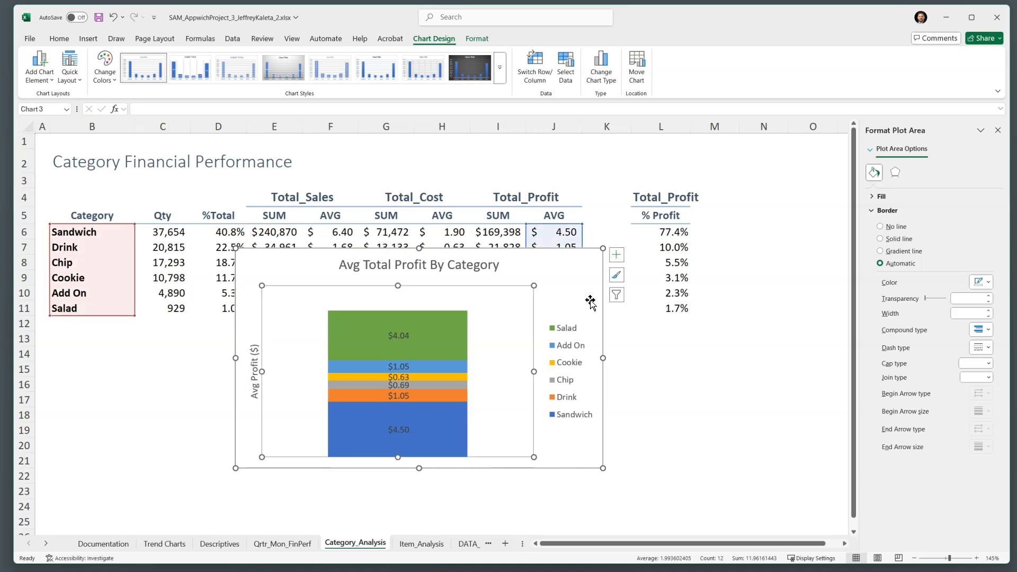
# Give the Avg Total Profit By Category chart area a black outline.
pyautogui.click(568, 291)
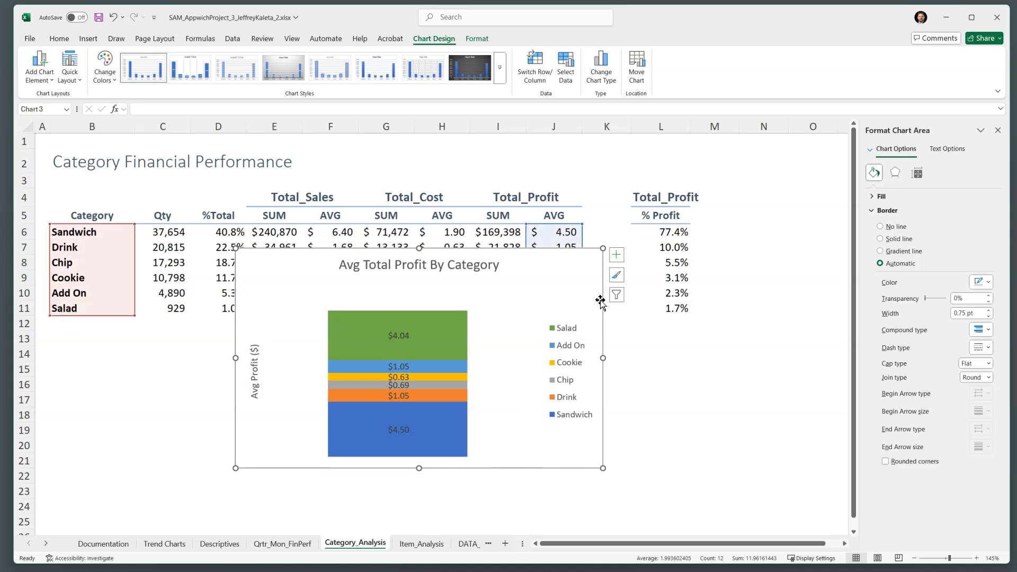
pyautogui.click(477, 39)
pyautogui.click(453, 67)
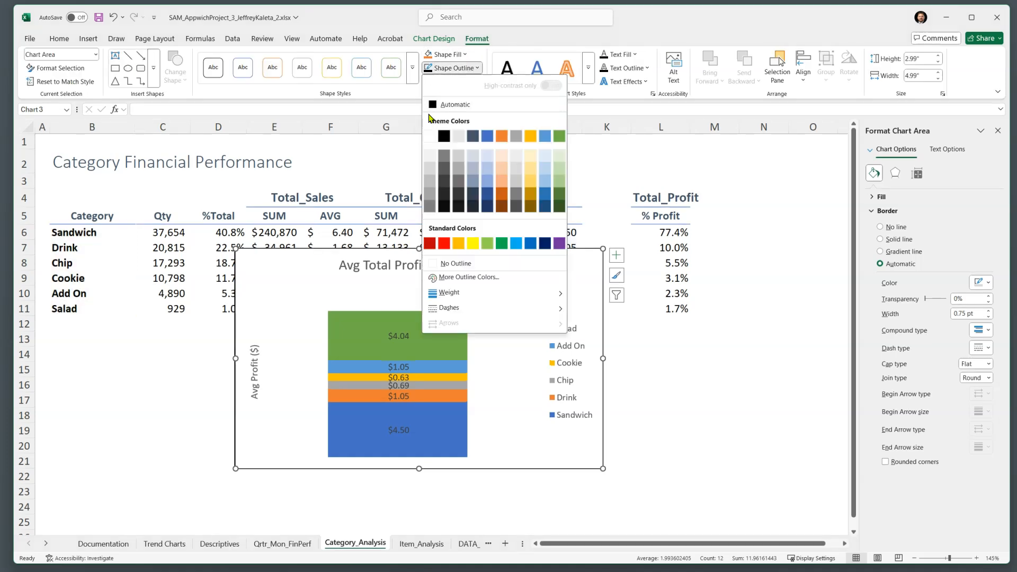
pyautogui.click(444, 136)
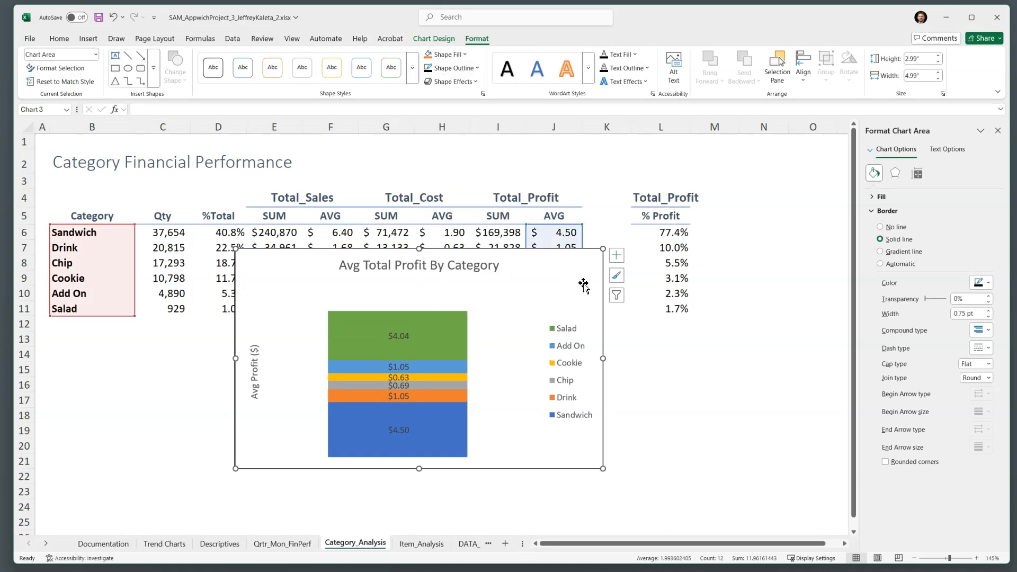
# Move the Avg Total Profit By Category chart to the Trend Charts sheet as an embedded object.
pyautogui.rightClick(577, 285)
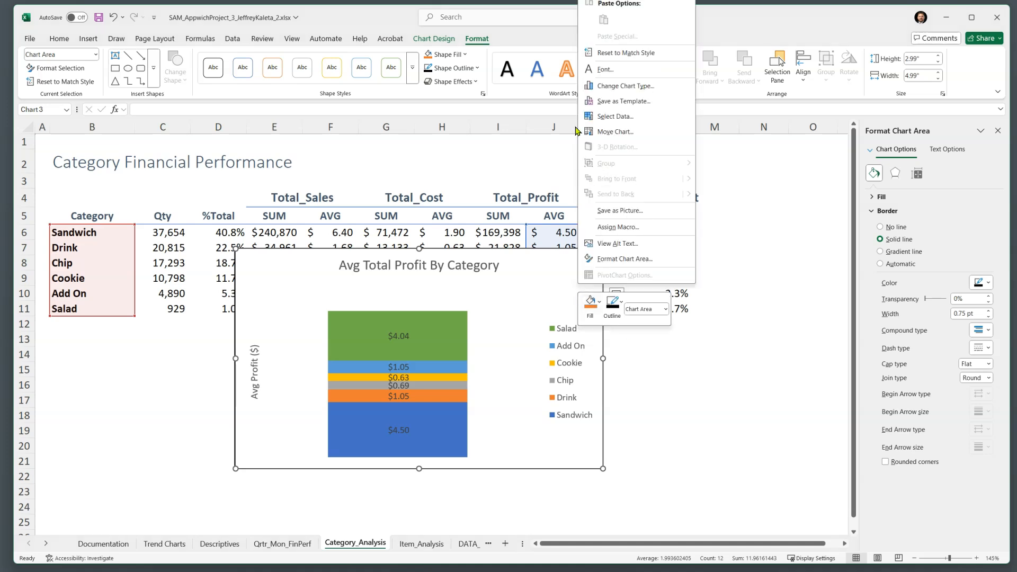
pyautogui.click(615, 131)
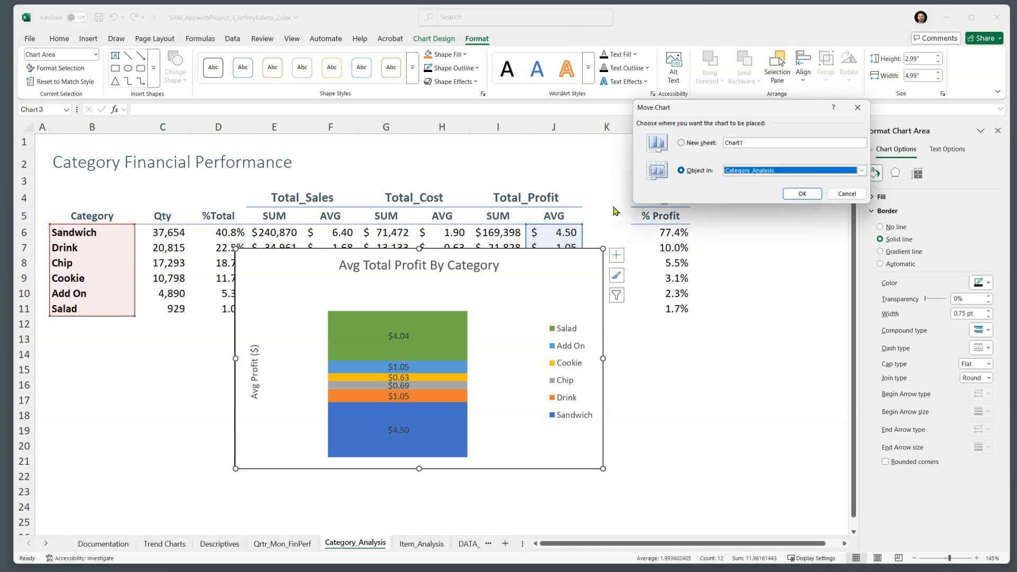
pyautogui.click(759, 171)
pyautogui.click(756, 187)
pyautogui.click(802, 193)
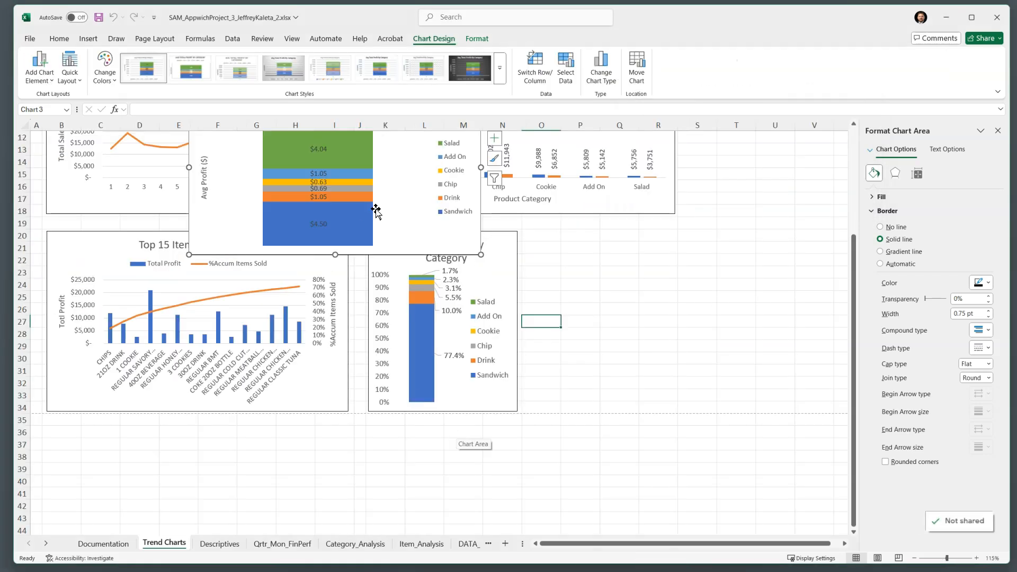
# Place the chart beside the % Total Profit By Category chart and resize it to span columns O to R and rows 20 to 34.
pyautogui.click(390, 225)
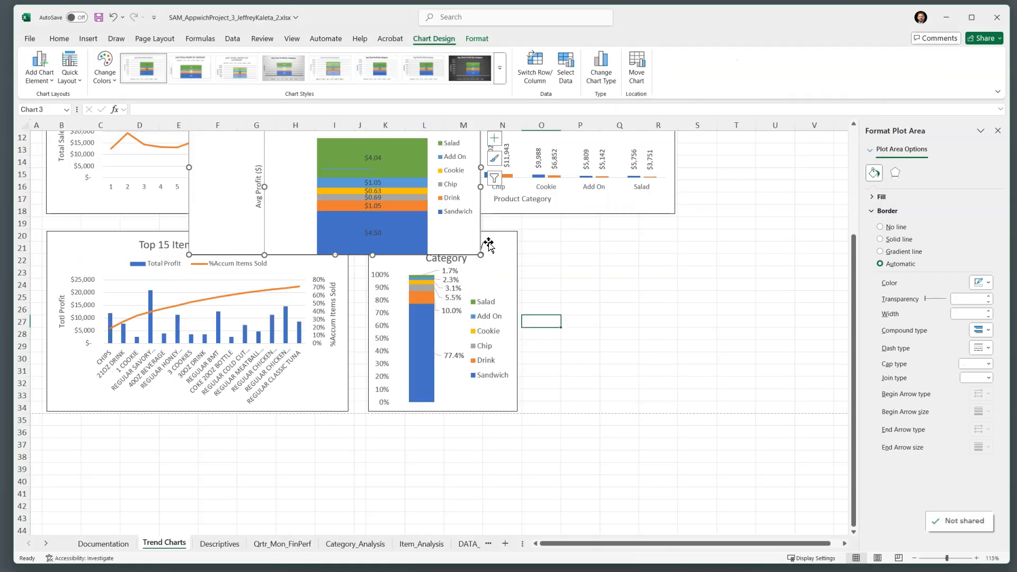
pyautogui.click(461, 244)
pyautogui.moveTo(462, 245); pyautogui.dragTo(809, 396)
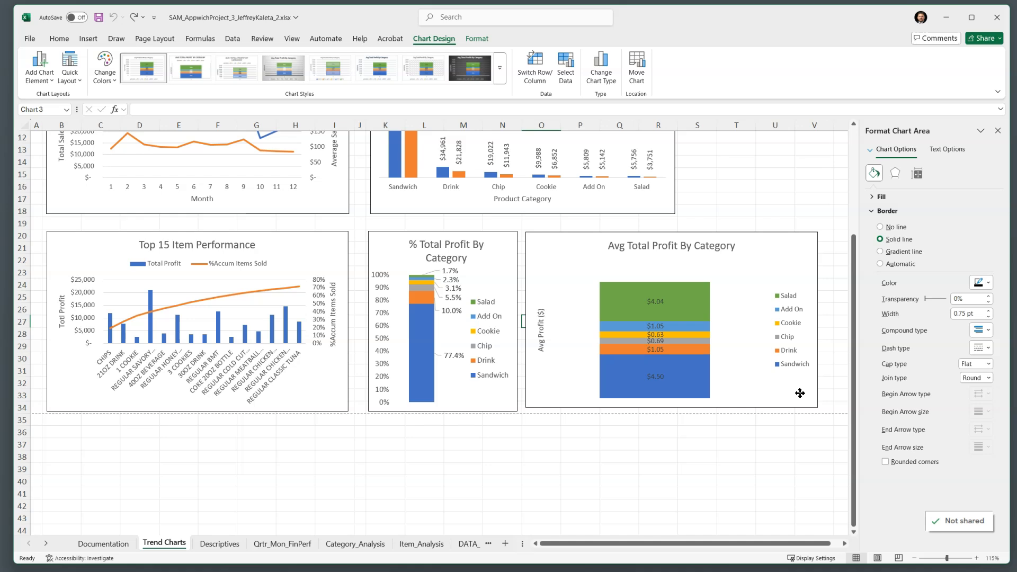
pyautogui.moveTo(818, 319); pyautogui.dragTo(674, 313)
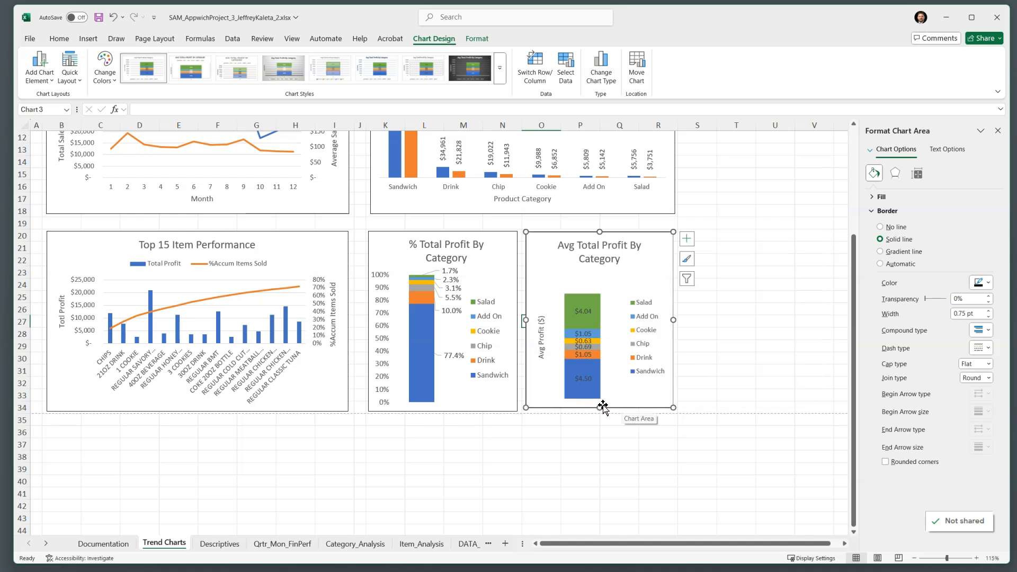
pyautogui.moveTo(599, 408); pyautogui.dragTo(599, 411)
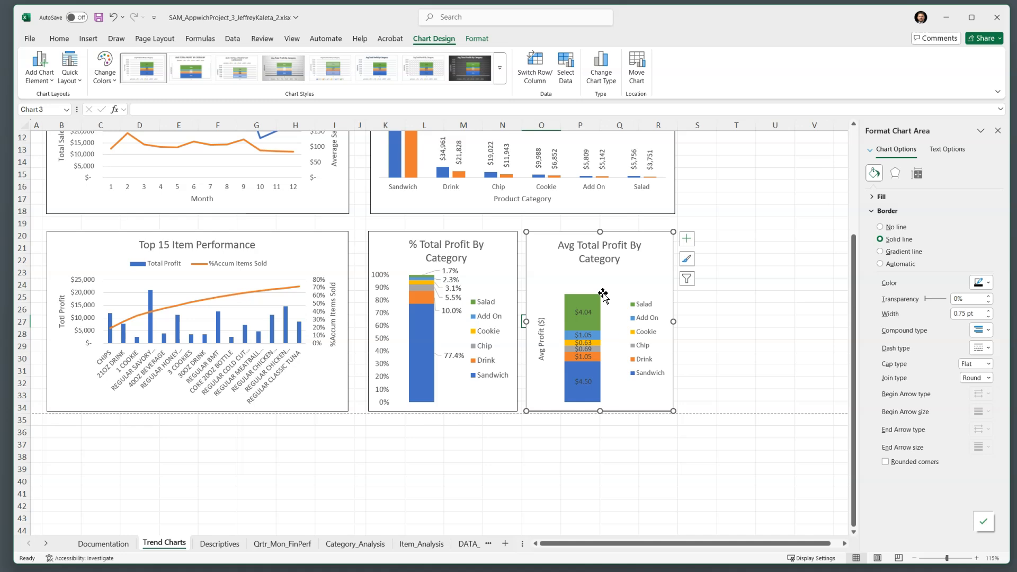
# Show only the primary vertical axis on the Avg Total Profit By Category chart.
pyautogui.click(608, 310)
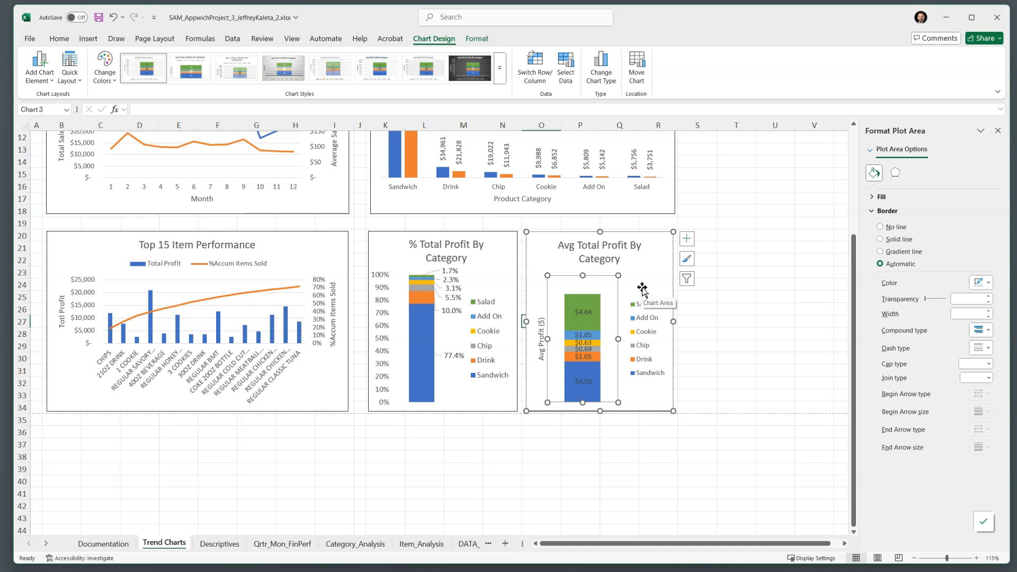
pyautogui.click(686, 241)
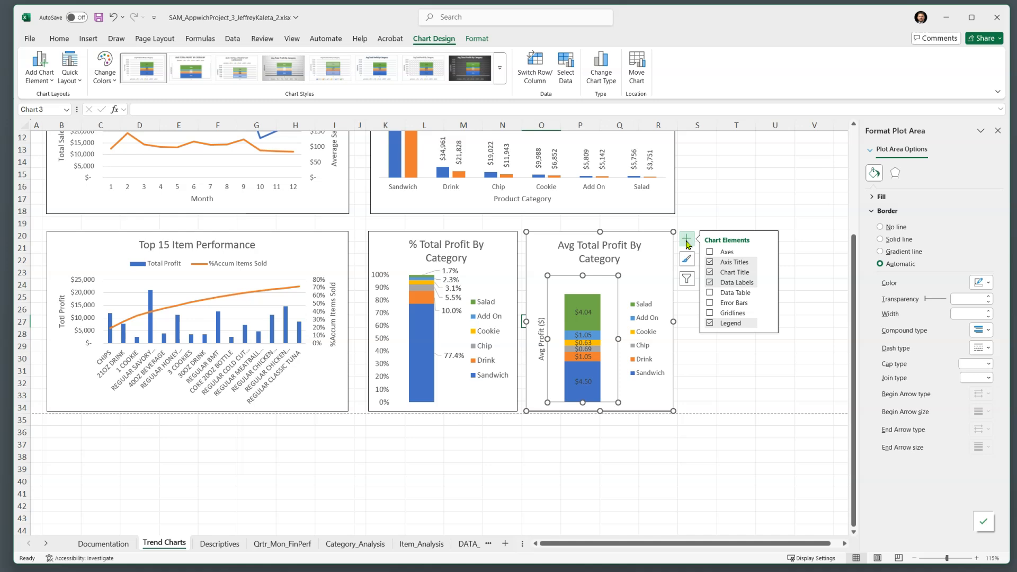
pyautogui.click(770, 253)
pyautogui.click(787, 264)
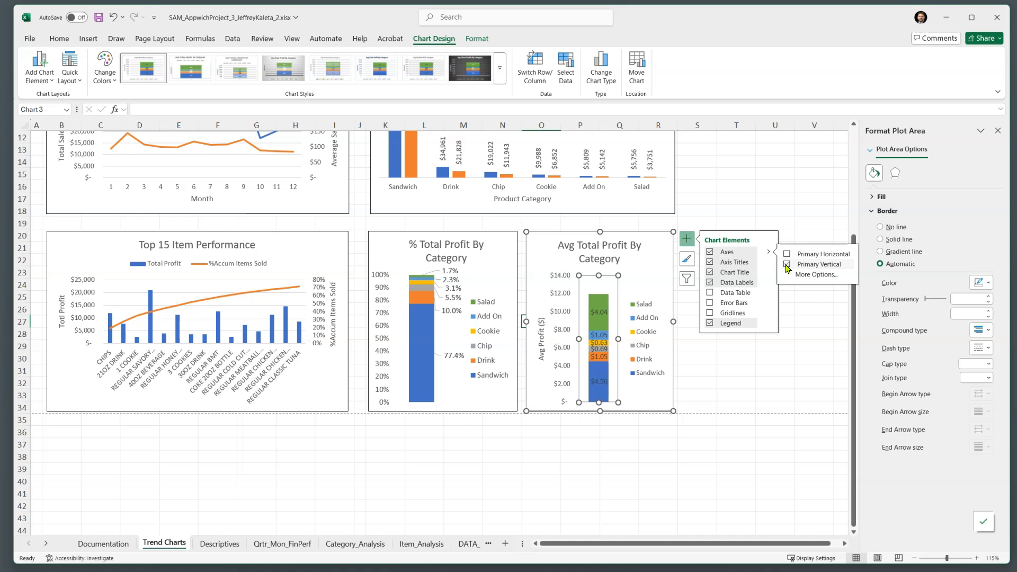
# Set the maximum bound of the chart's vertical axis to 12.
pyautogui.click(565, 298)
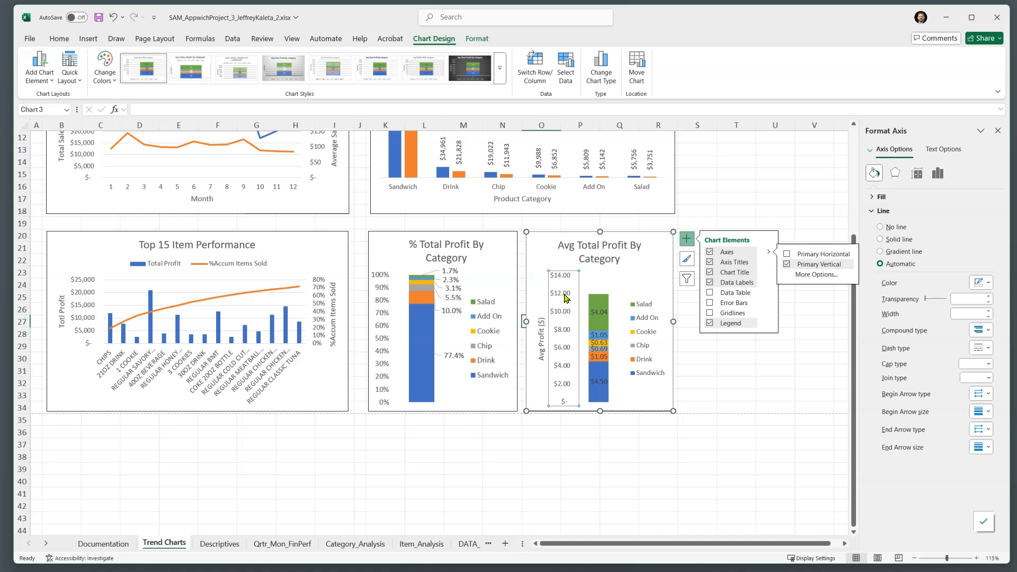
pyautogui.click(936, 175)
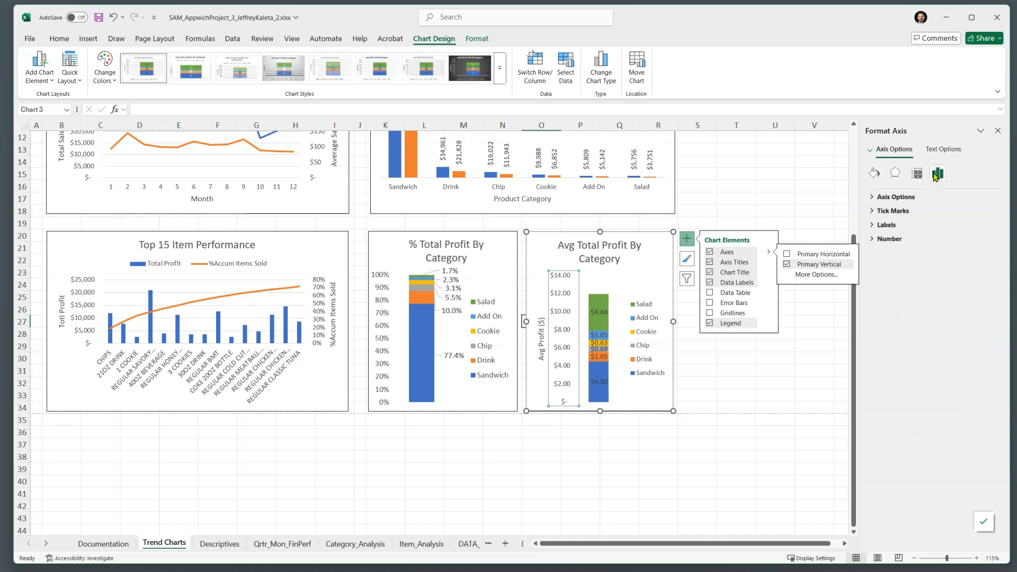
pyautogui.click(896, 197)
pyautogui.moveTo(948, 236); pyautogui.dragTo(915, 242)
pyautogui.write('1')
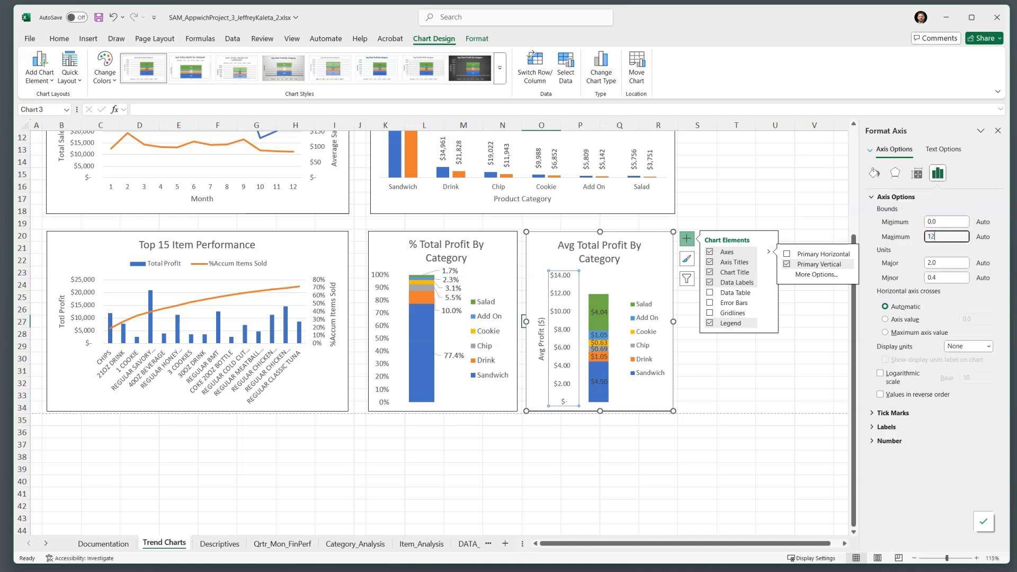
pyautogui.write('2')
pyautogui.press('Return')
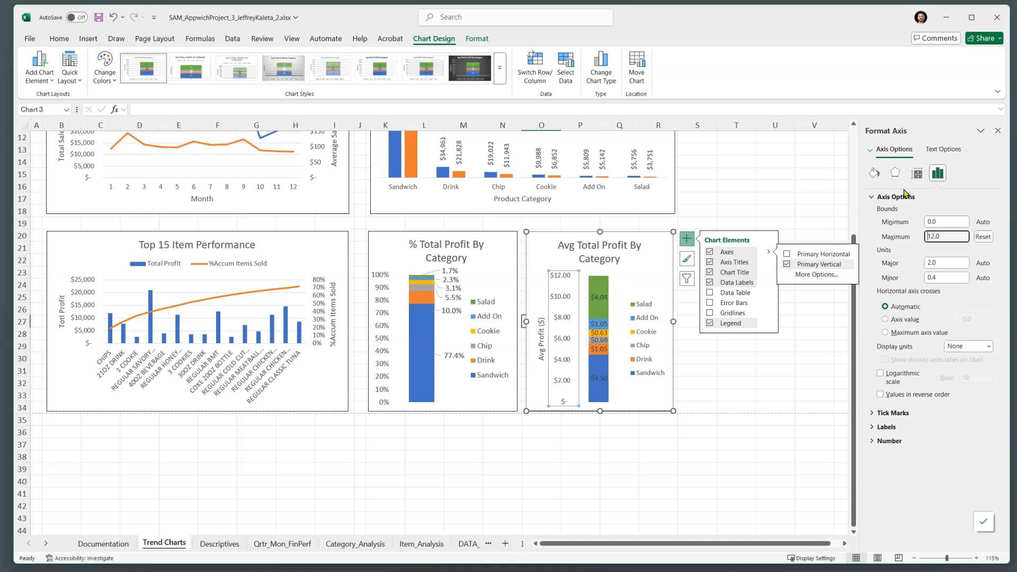
pyautogui.click(804, 193)
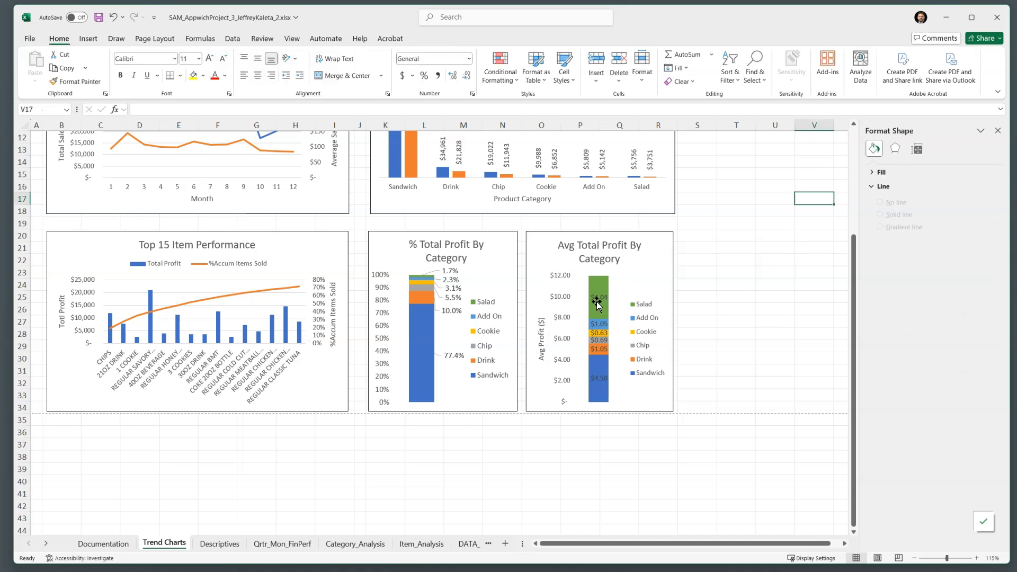
# Hide the primary vertical axis of the Avg Total Profit By Category chart.
pyautogui.click(663, 255)
pyautogui.click(687, 238)
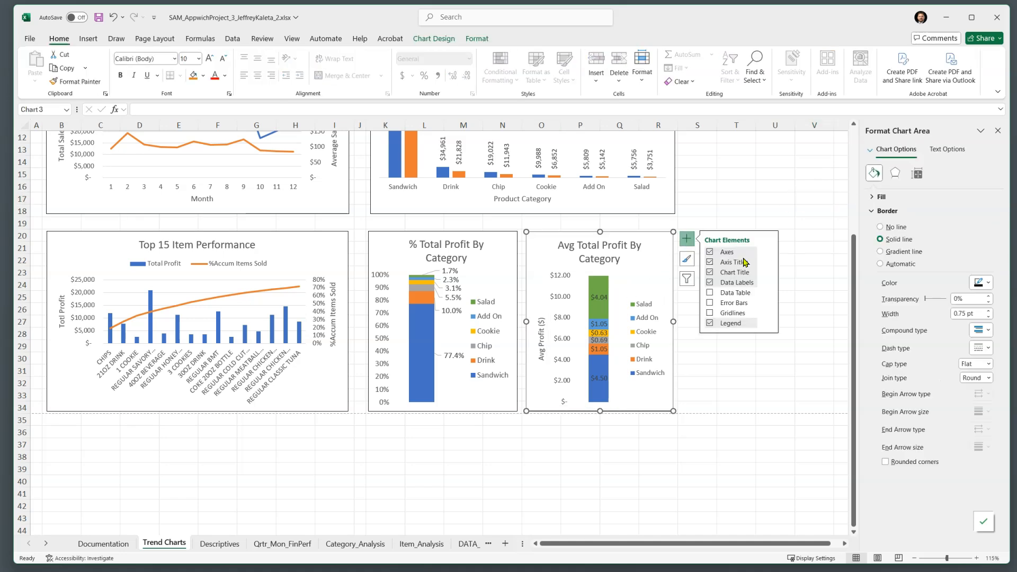
pyautogui.moveTo(767, 254)
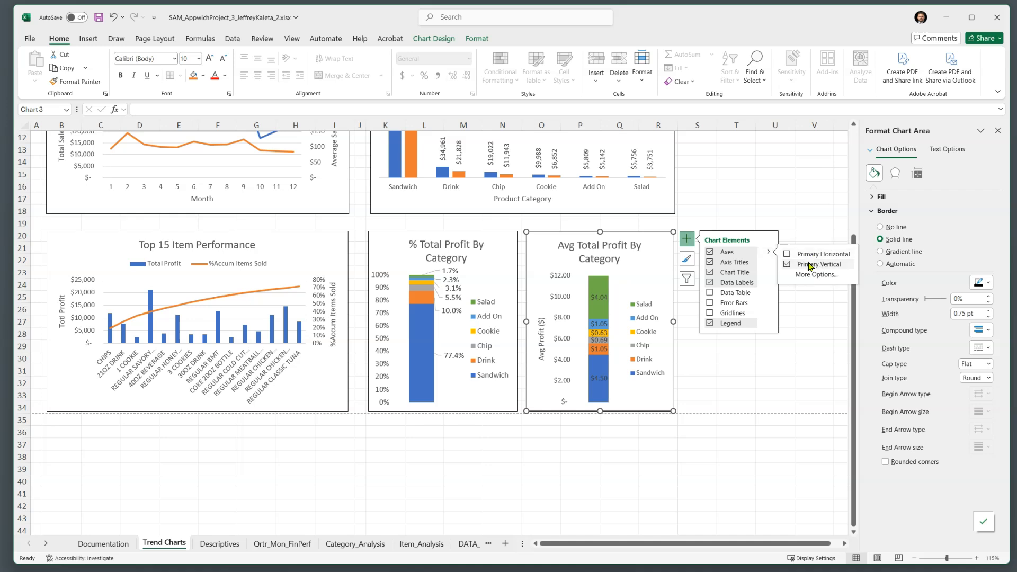
pyautogui.click(806, 264)
pyautogui.click(699, 188)
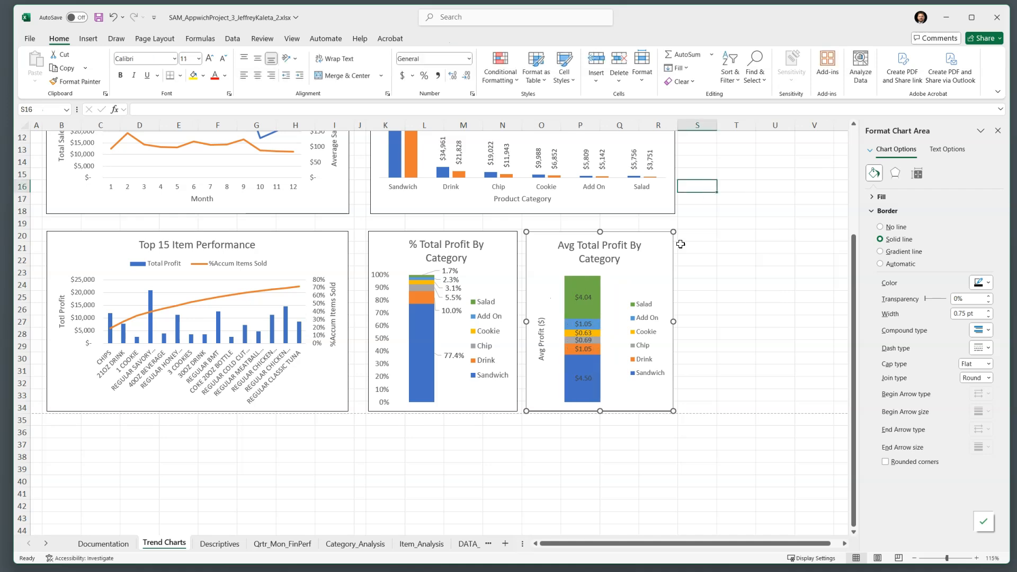
# Narrow the plot area of the Avg Total Profit By Category chart to make room between the column and the legend.
pyautogui.click(665, 272)
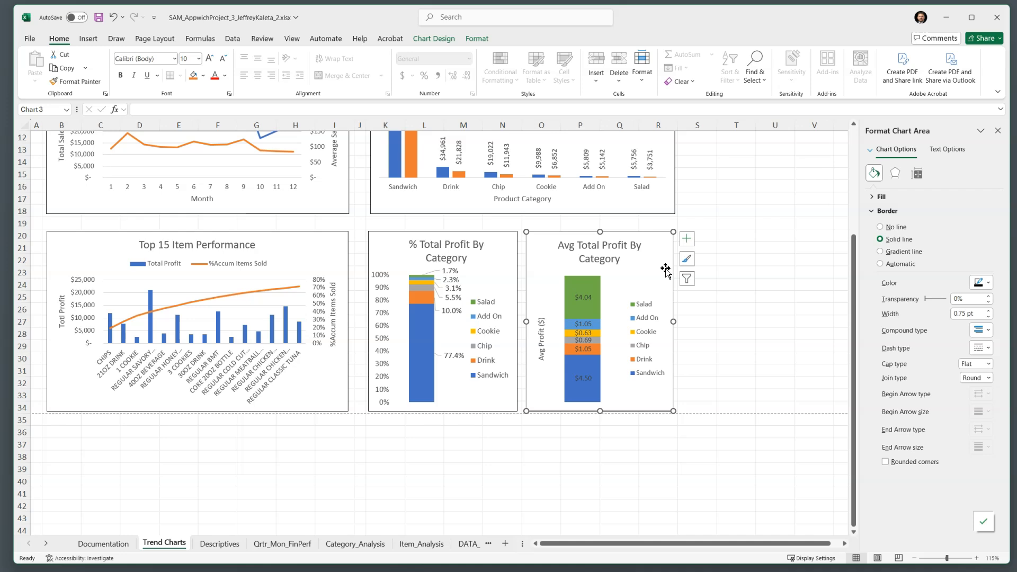
pyautogui.scroll(6, 666, 271)
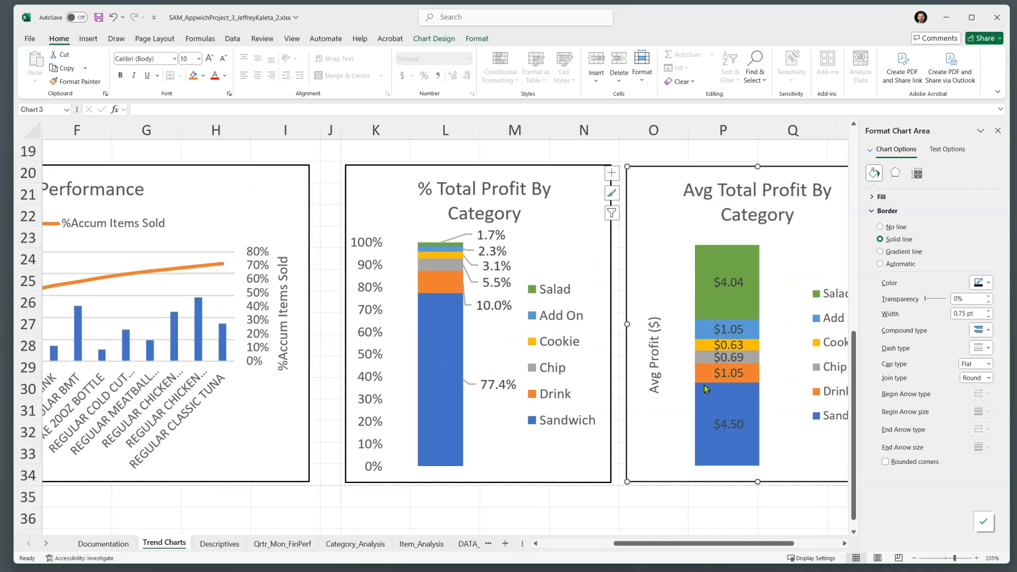
pyautogui.moveTo(704, 542); pyautogui.dragTo(749, 541)
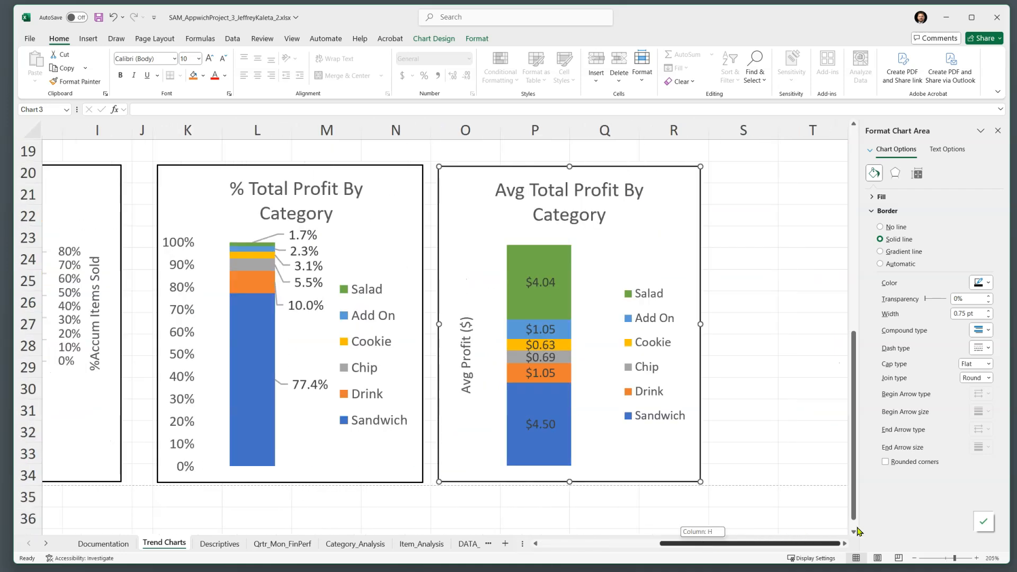
pyautogui.click(573, 313)
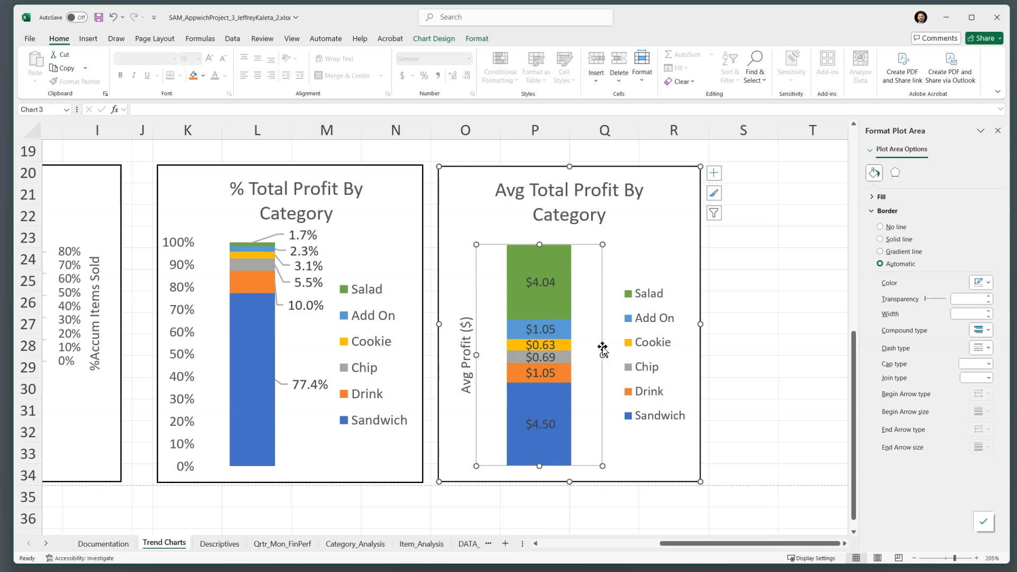
pyautogui.moveTo(601, 355); pyautogui.dragTo(578, 355)
# Move the Salad and Add On data labels out of the column into the space beside the legend.
pyautogui.click(530, 281)
pyautogui.click(531, 282)
pyautogui.moveTo(531, 282); pyautogui.dragTo(599, 273)
pyautogui.click(527, 331)
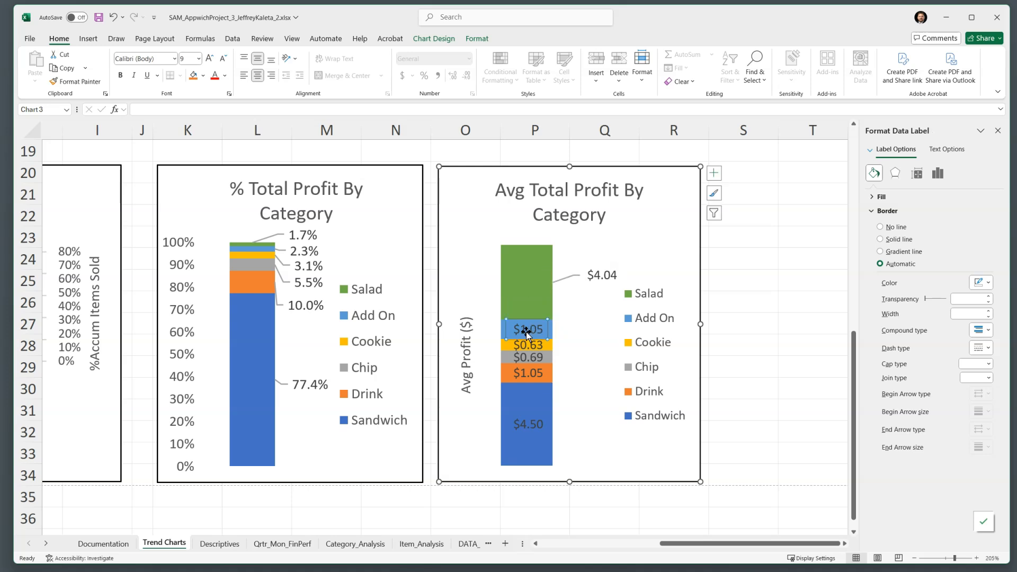
pyautogui.click(528, 332)
pyautogui.moveTo(528, 332); pyautogui.dragTo(597, 404)
# Move the Cookie, Chip and Drink data labels out of the column, stacking them below the Add On label.
pyautogui.click(530, 345)
pyautogui.click(538, 359)
pyautogui.click(538, 359)
pyautogui.click(538, 374)
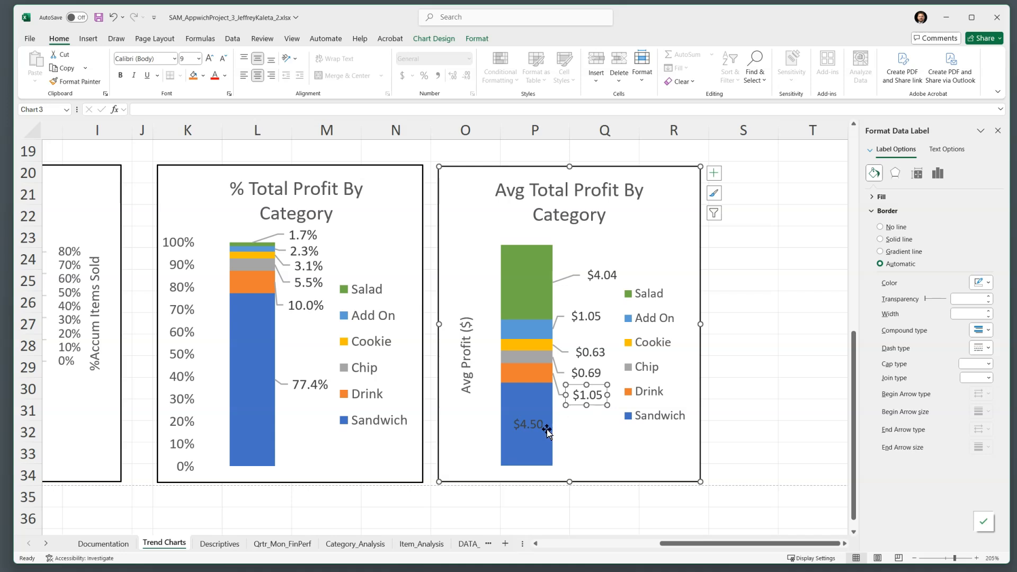
# Move the Sandwich data label out of the column and line it up below the Drink label.
pyautogui.click(528, 423)
pyautogui.moveTo(547, 428); pyautogui.dragTo(602, 421)
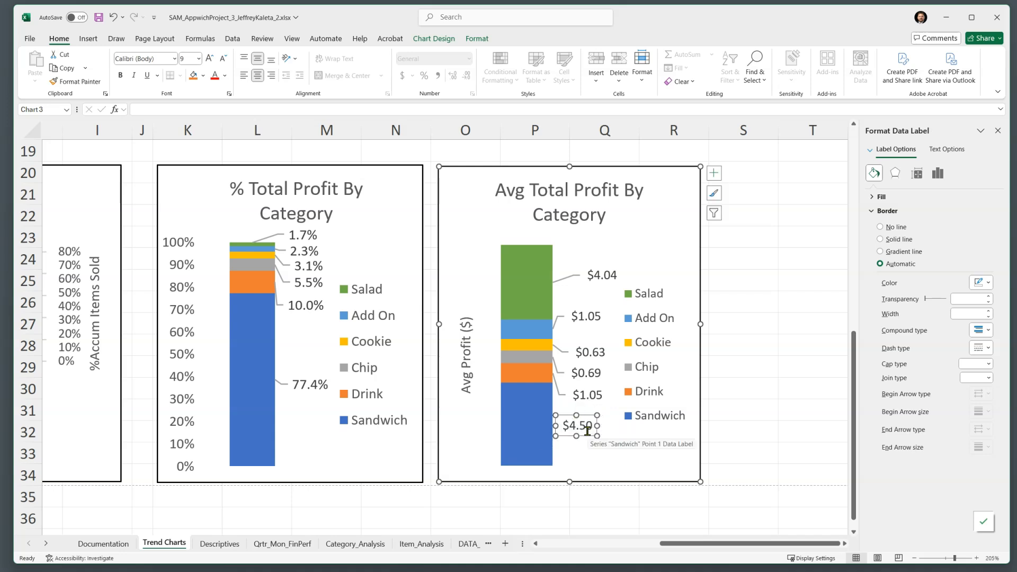
pyautogui.moveTo(592, 434); pyautogui.dragTo(596, 425)
pyautogui.click(623, 467)
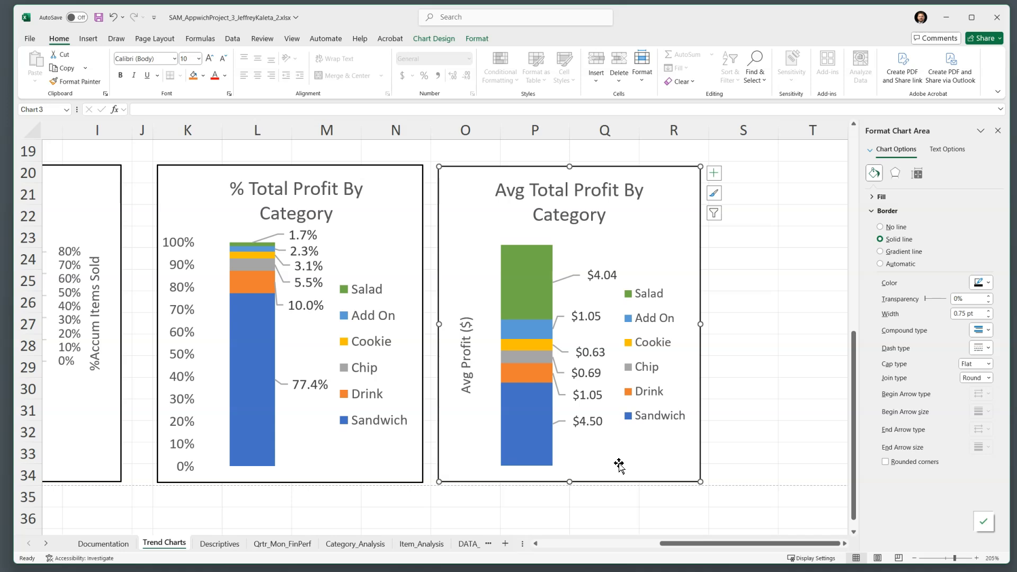
# Shift the Salad data label slightly closer to the column to align it with the other labels.
pyautogui.click(604, 274)
pyautogui.moveTo(598, 274); pyautogui.dragTo(599, 274)
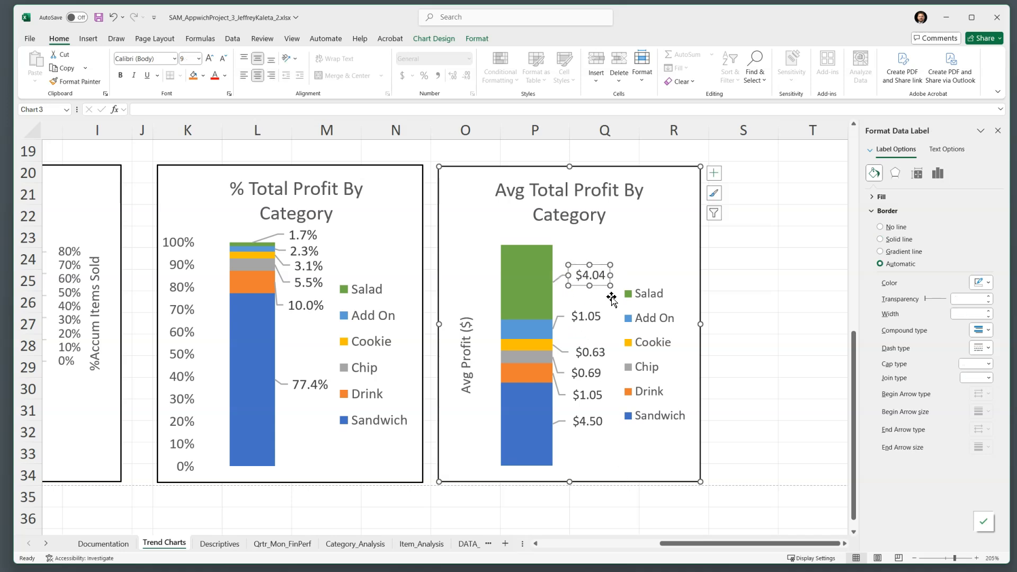
pyautogui.click(658, 259)
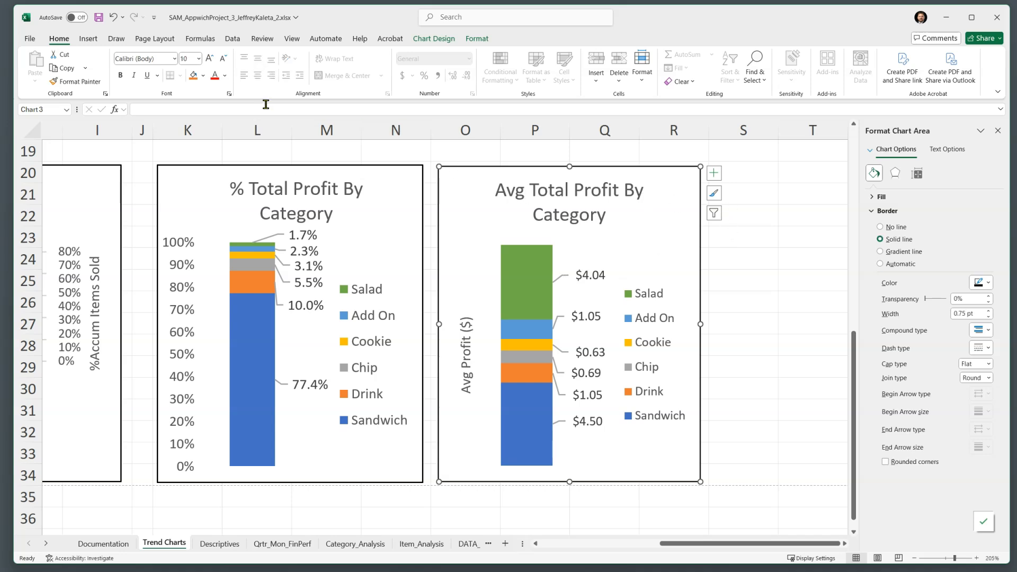
# Set the font size of the whole Avg Total Profit By Category chart to 10.
pyautogui.click(199, 58)
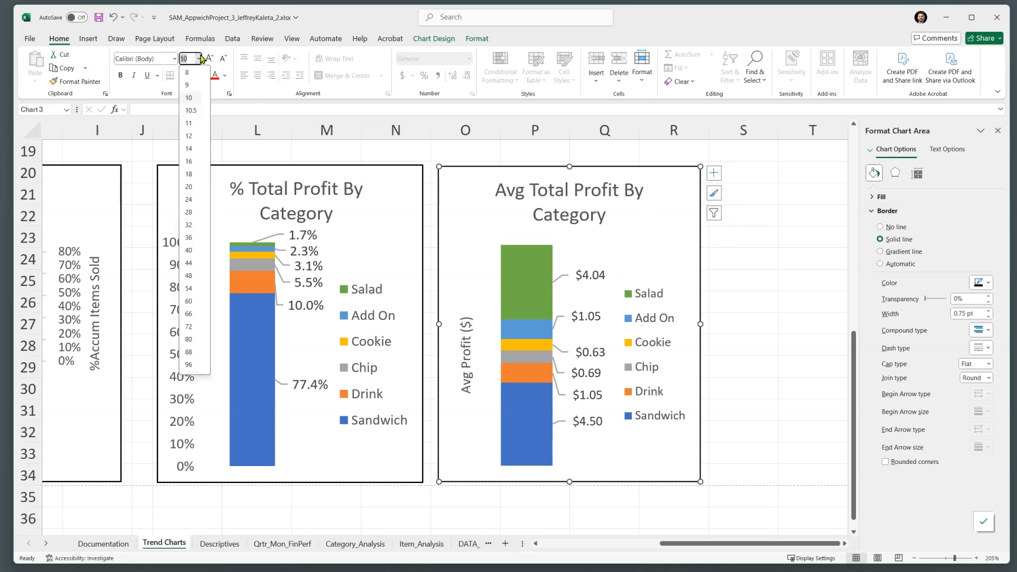
pyautogui.click(197, 86)
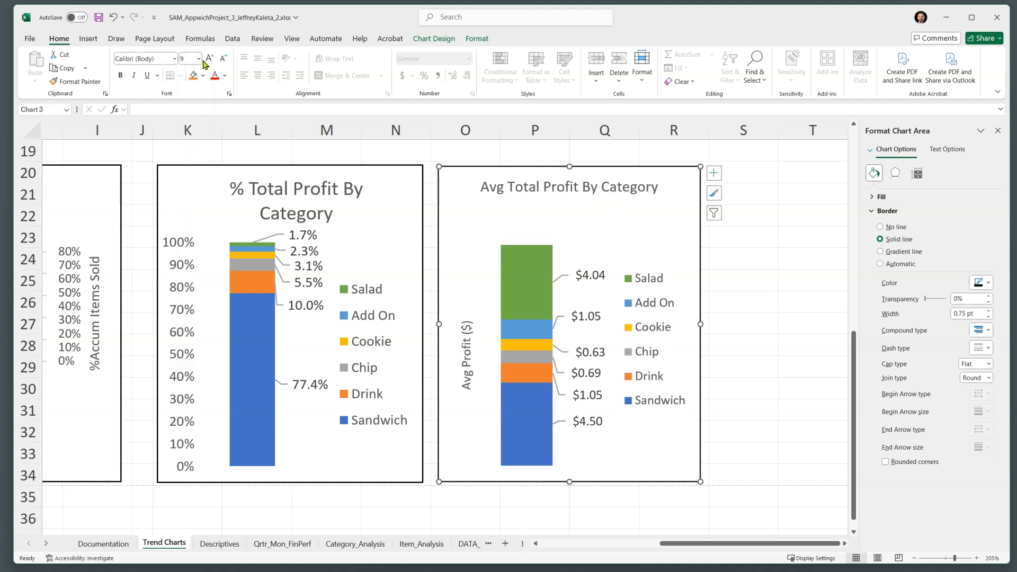
pyautogui.click(199, 58)
pyautogui.click(191, 98)
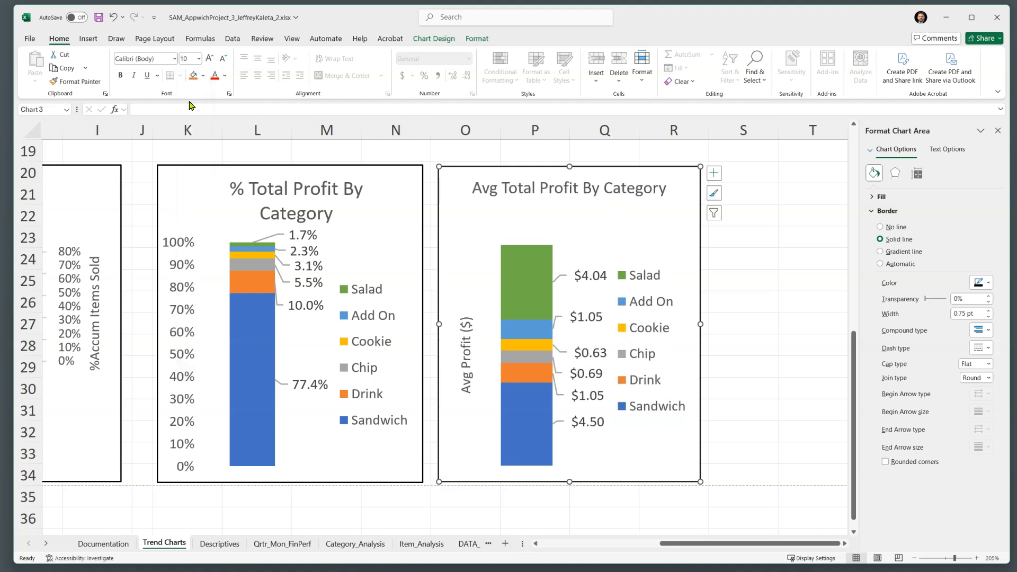
# Increase the font size of the Avg Total Profit By Category chart's title by one step.
pyautogui.click(492, 187)
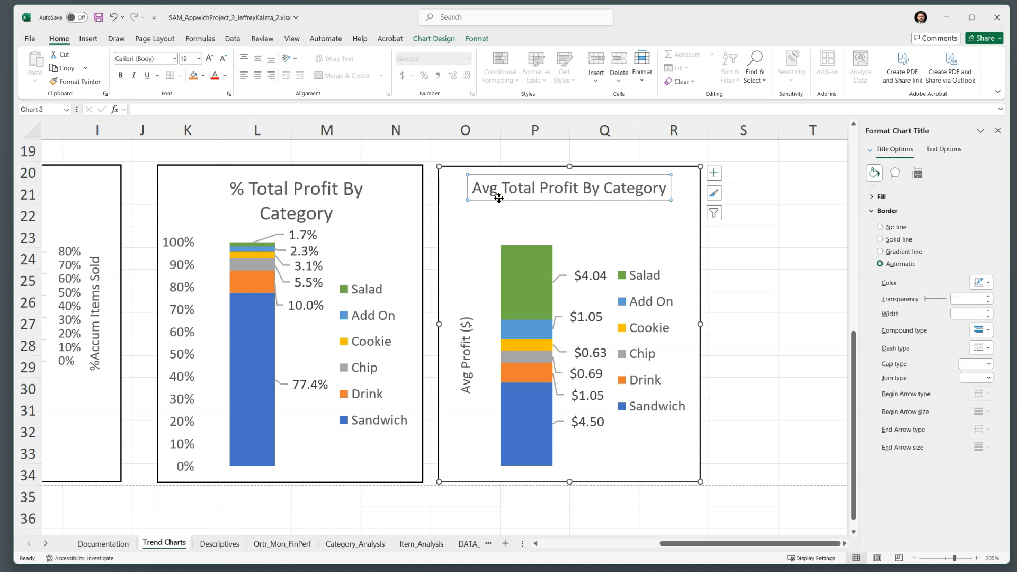
pyautogui.click(210, 59)
pyautogui.click(646, 233)
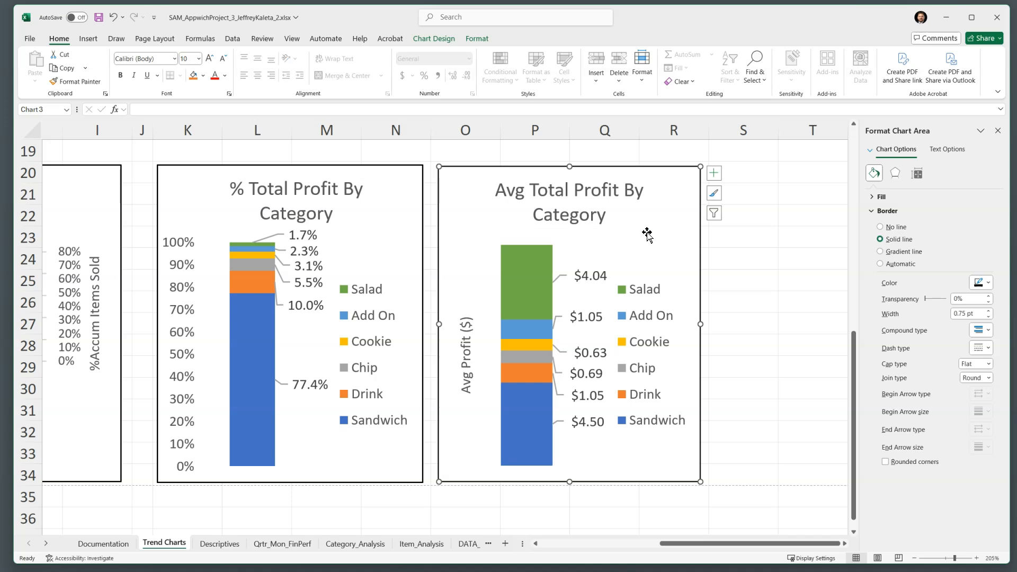
pyautogui.click(751, 432)
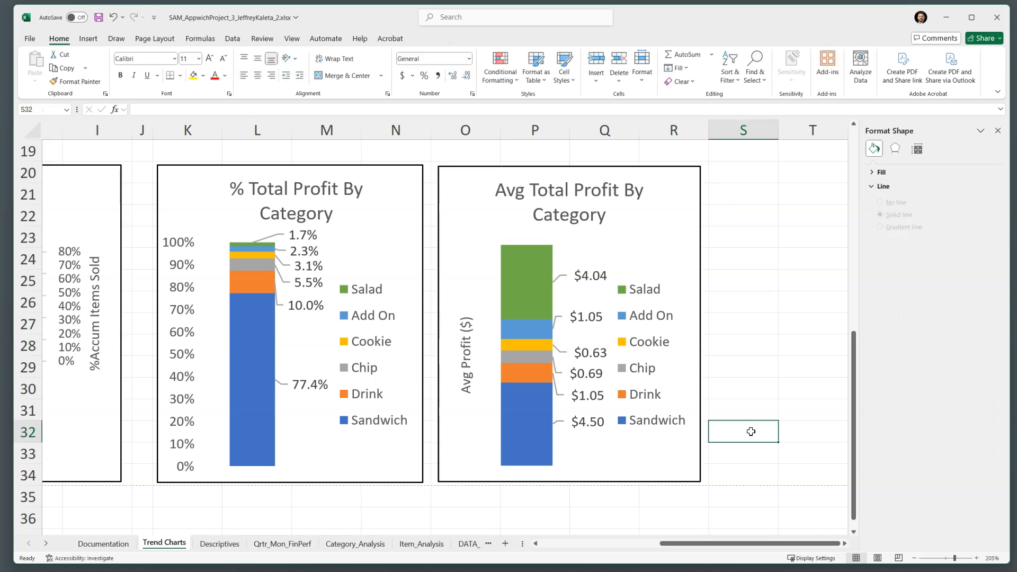
# Save the workbook and hide the gridlines on the Trend Charts sheet.
pyautogui.scroll(-9, 752, 432)
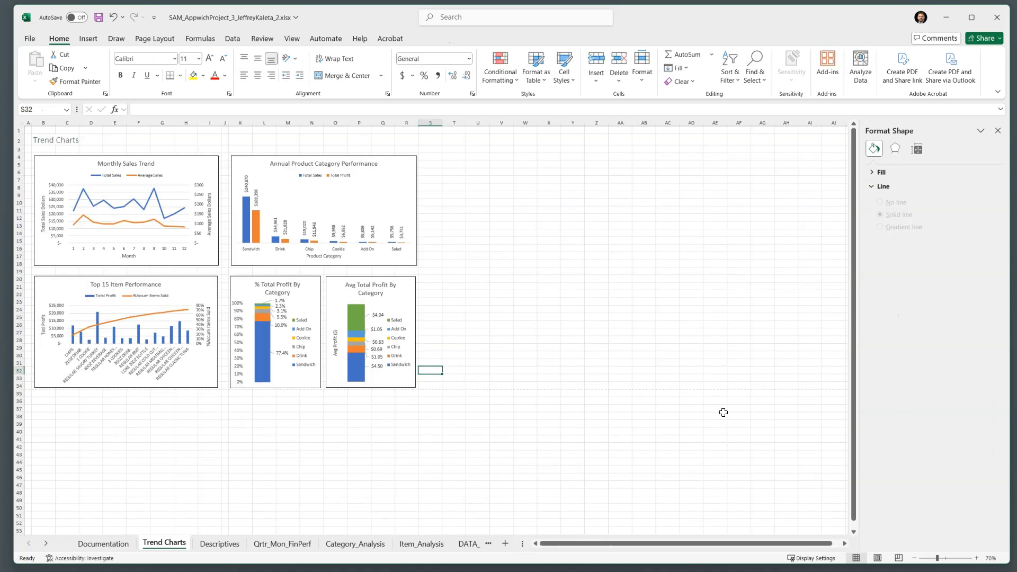
pyautogui.hotkey('ctrl', 's')
pyautogui.click(26, 130)
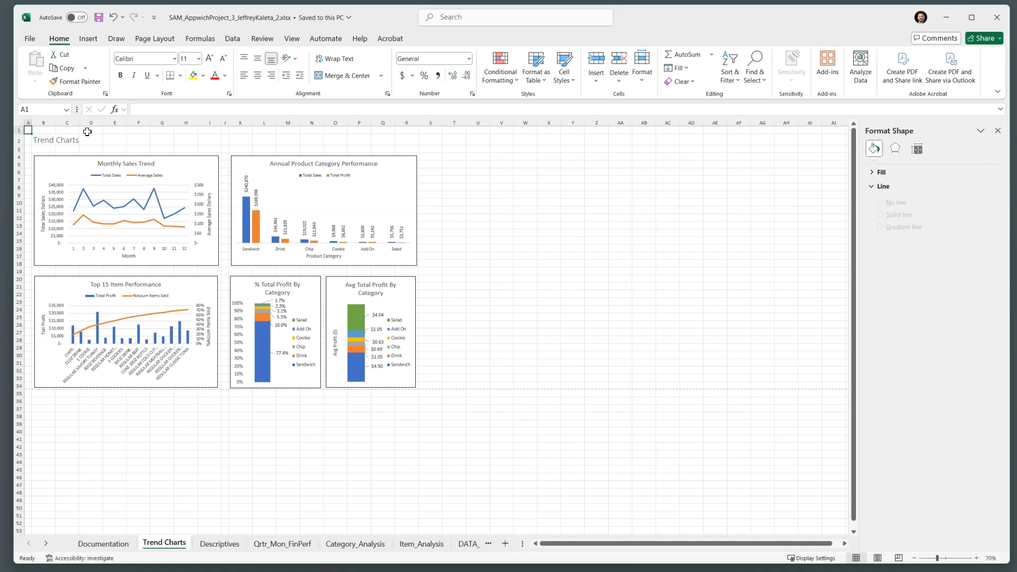
pyautogui.click(290, 39)
pyautogui.click(320, 68)
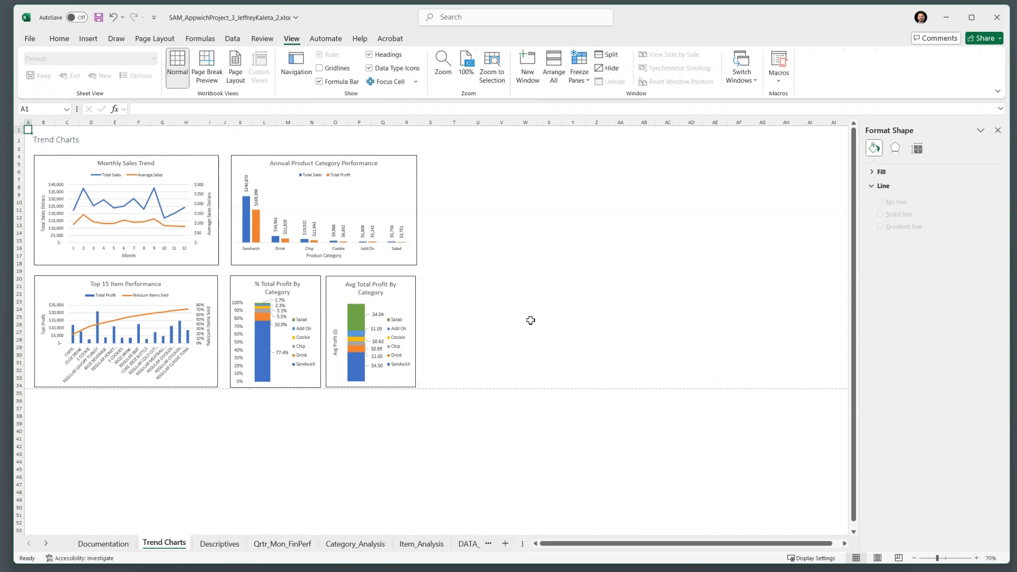
pyautogui.keyDown('ctrl'); pyautogui.scroll(3, 530, 320); pyautogui.keyUp('ctrl')
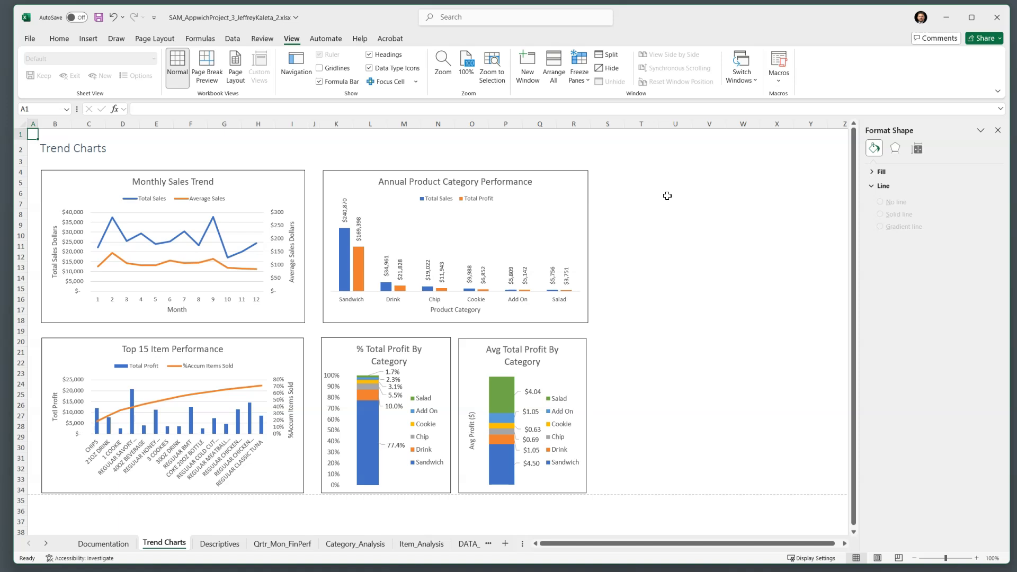
# Check the Trend Charts sheet in the print preview and save the workbook.
pyautogui.hotkey('ctrl', 'p')
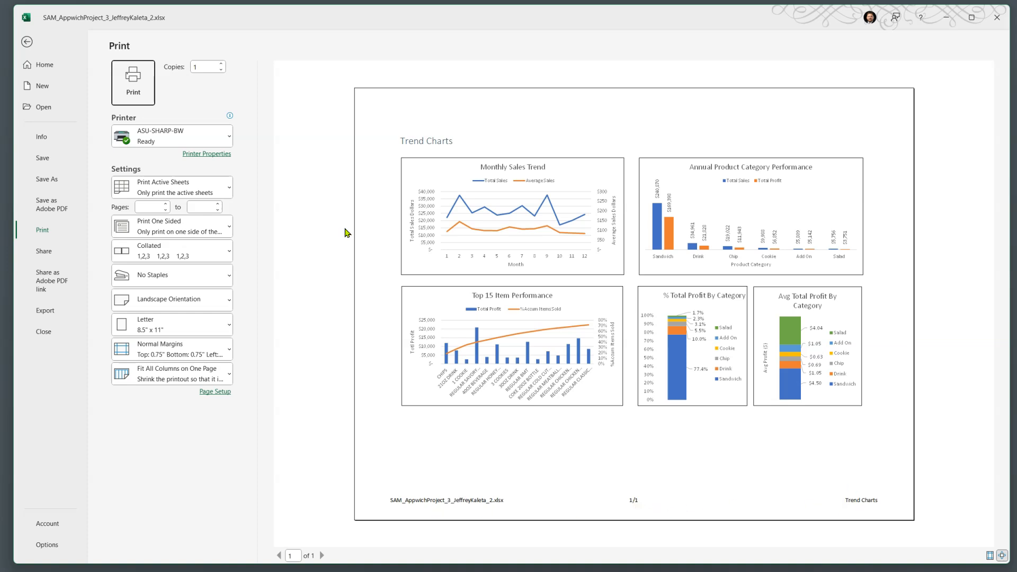
pyautogui.click(27, 42)
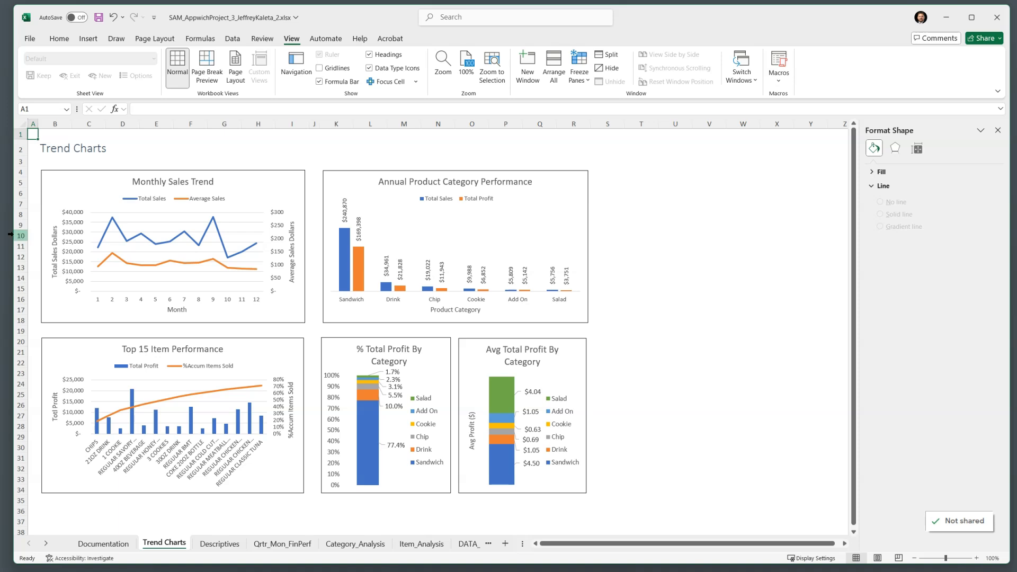
pyautogui.click(98, 17)
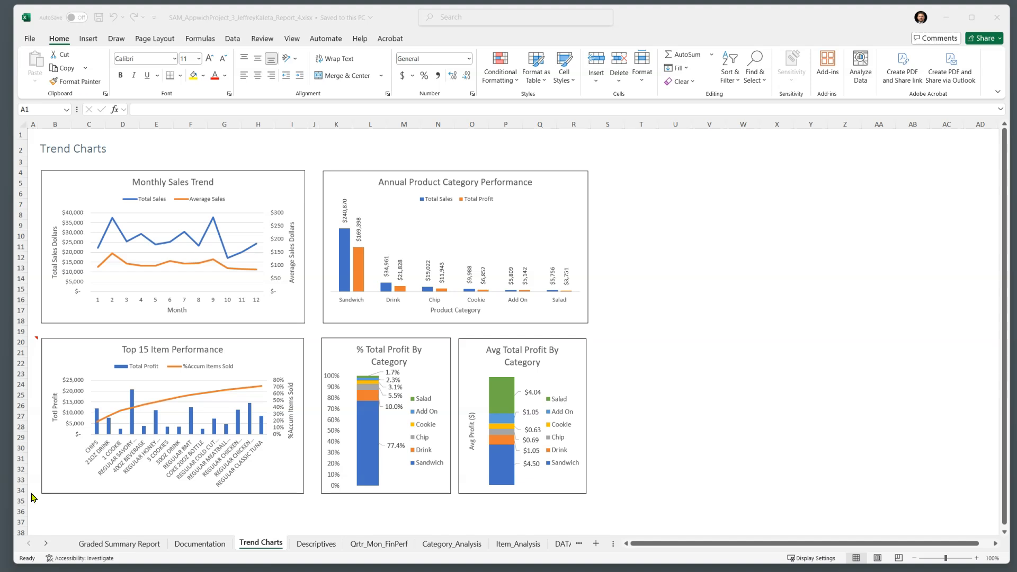
# Open the Graded Summary Report sheet in the graded report workbook and check the submission score.
pyautogui.click(112, 545)
pyautogui.click(114, 544)
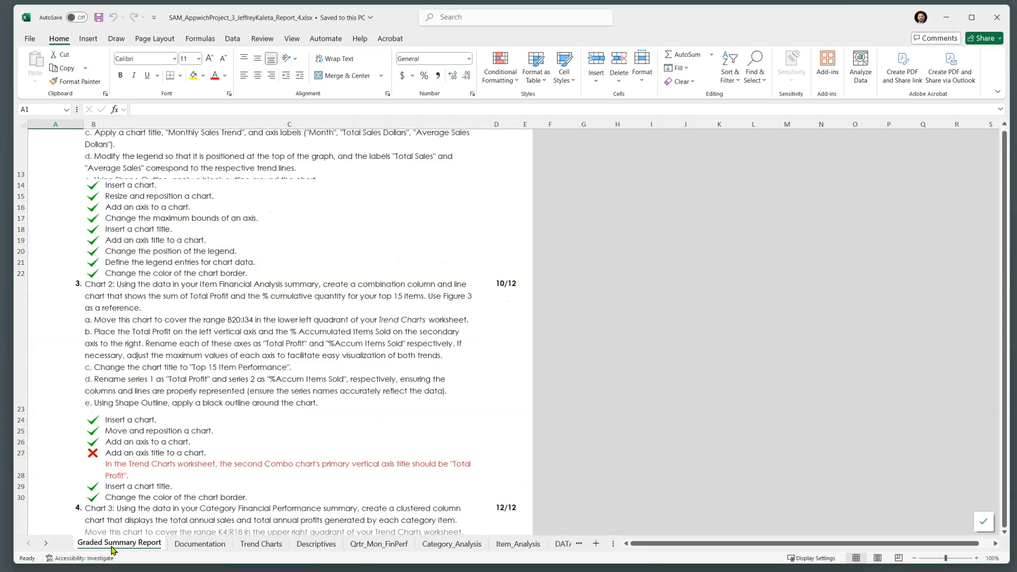
pyautogui.scroll(5, 166, 361)
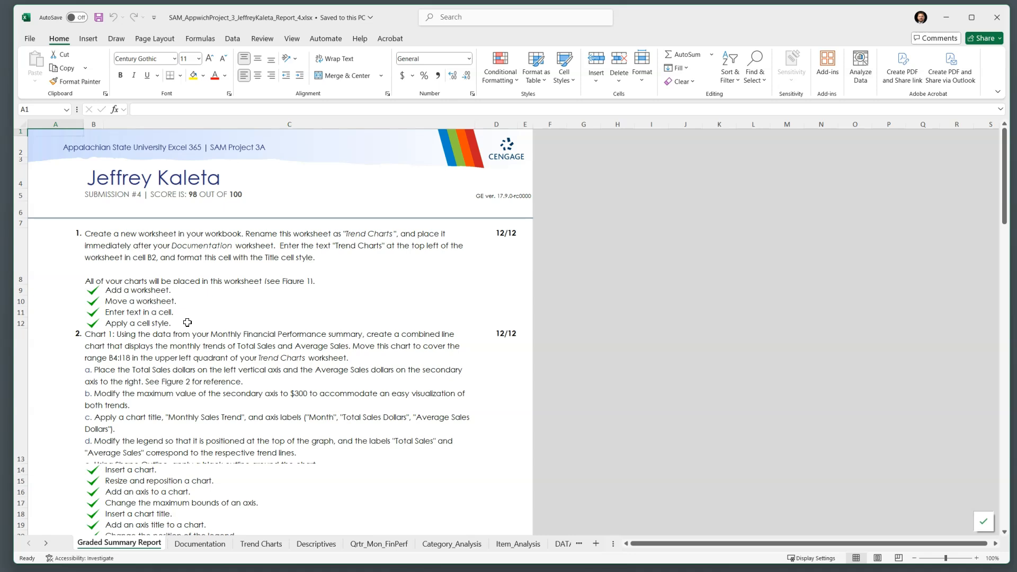
pyautogui.click(198, 196)
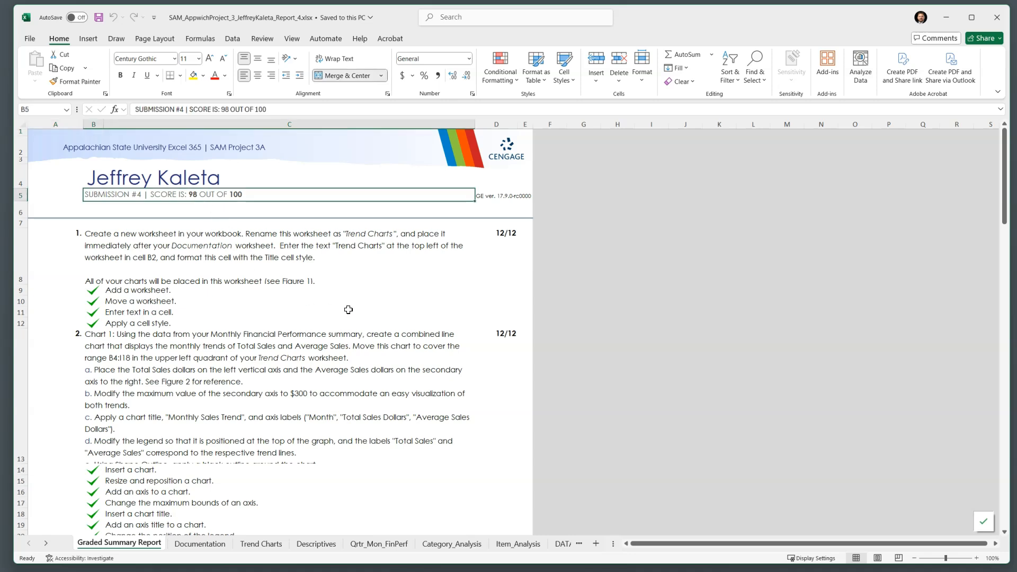
pyautogui.click(455, 305)
# Review the graded items through Chart 2, examining its score and the feedback on its axis title.
pyautogui.scroll(-5, 454, 305)
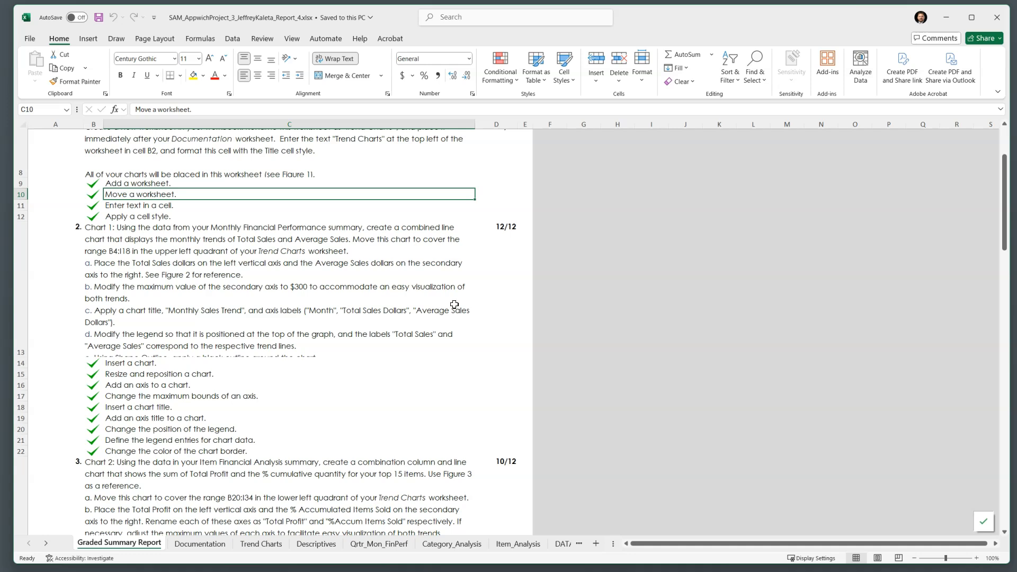
pyautogui.scroll(-3, 455, 305)
pyautogui.scroll(-2, 455, 305)
pyautogui.scroll(3, 454, 305)
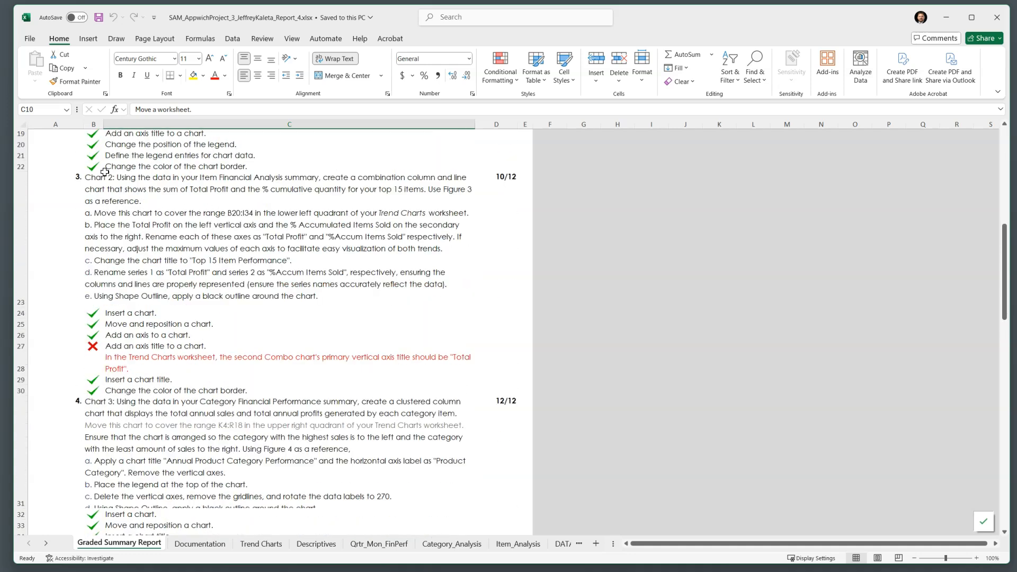
pyautogui.click(500, 188)
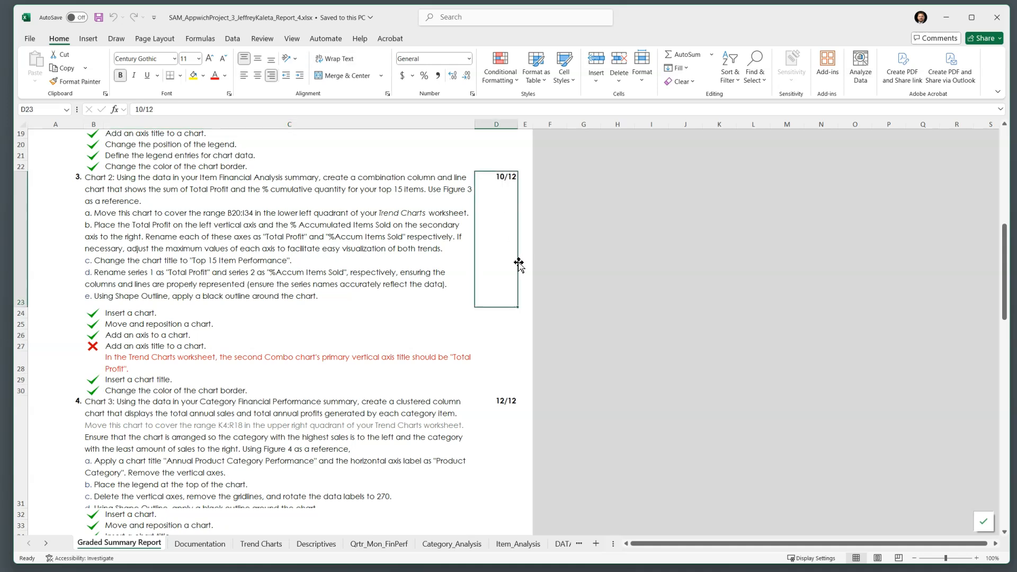
pyautogui.click(222, 354)
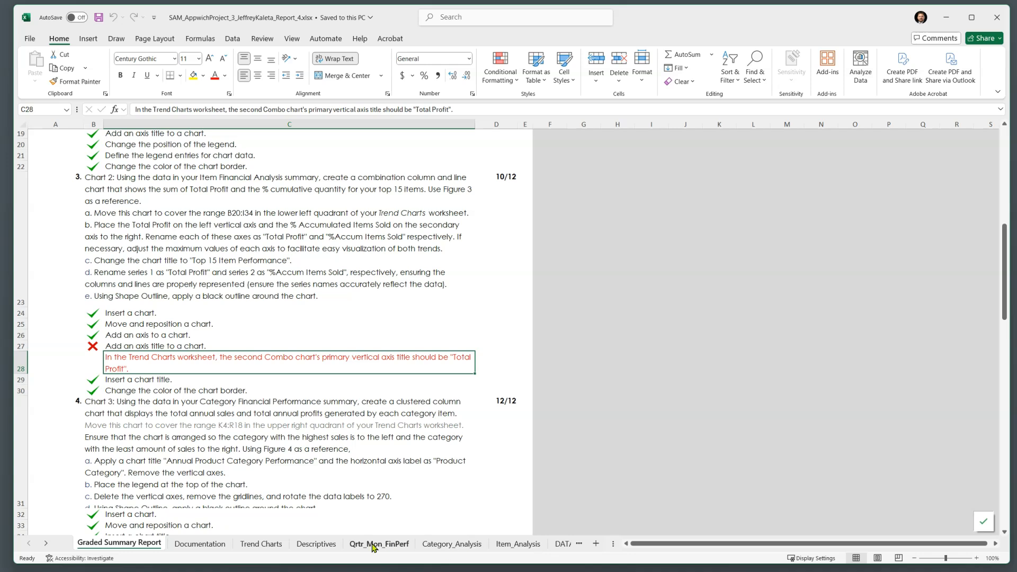
# Read the grading note attached to cell A20 on the report's Trend Charts sheet.
pyautogui.click(267, 546)
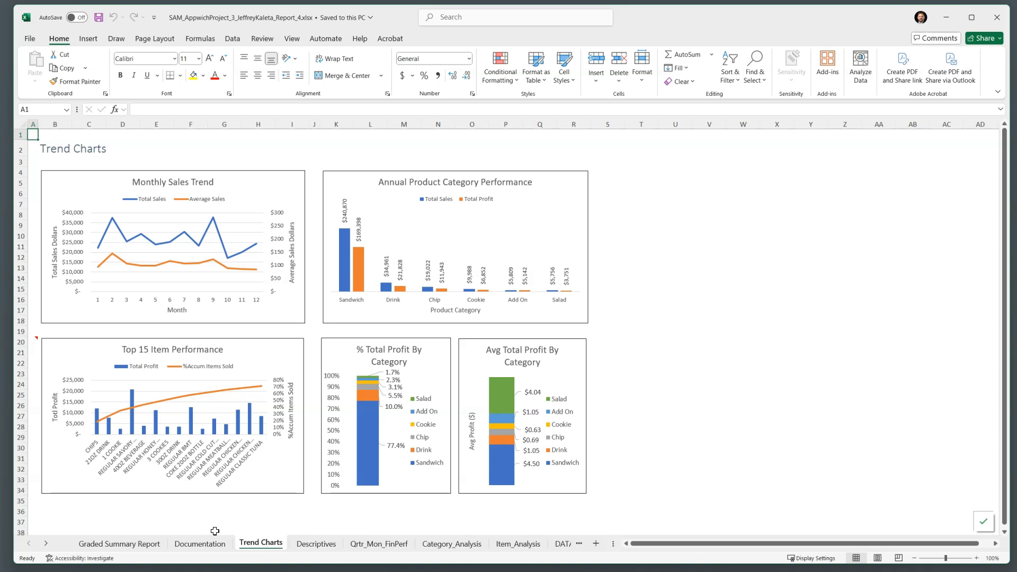
pyautogui.click(31, 343)
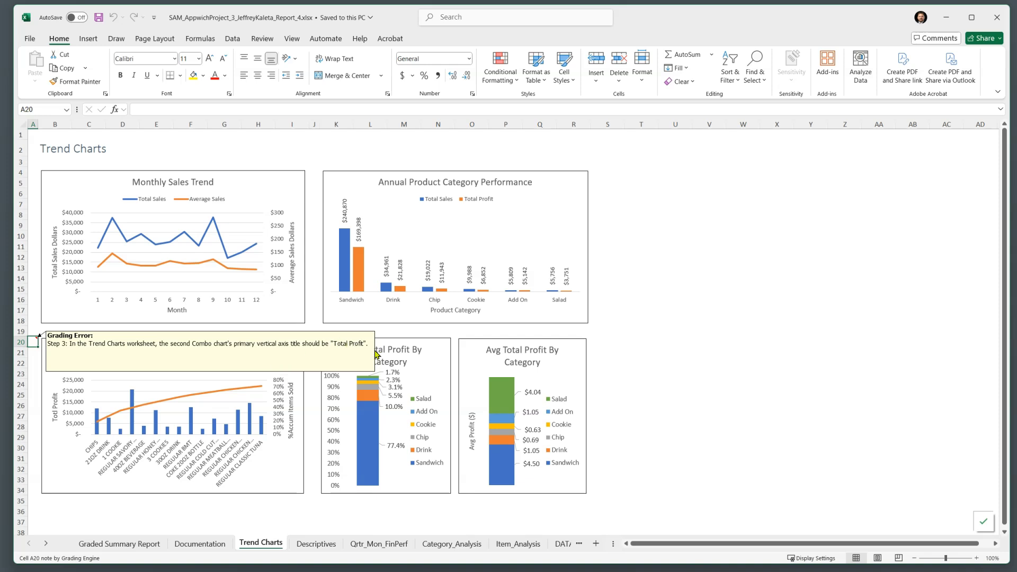
pyautogui.click(33, 425)
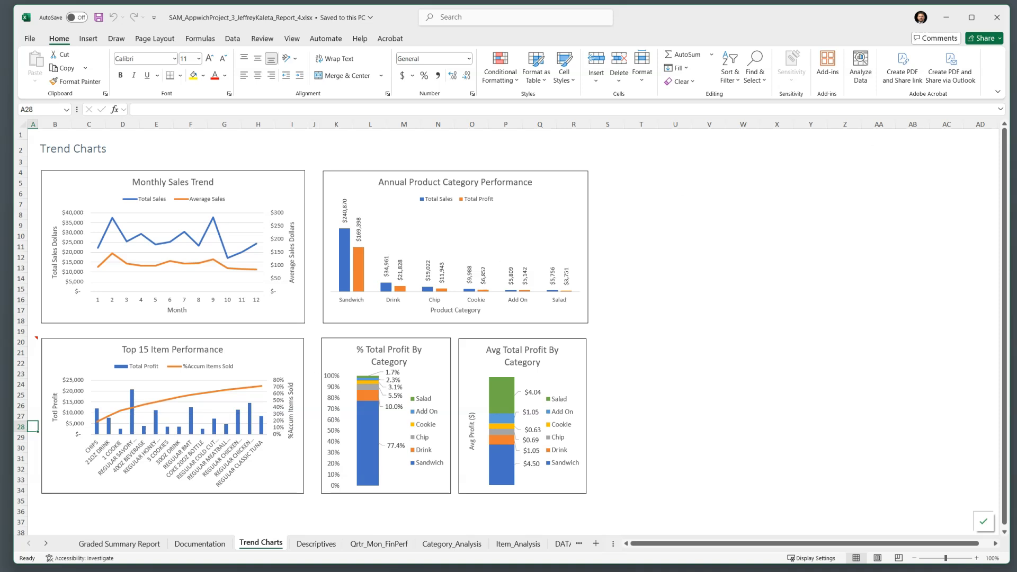
# Open version 2 of the Appwich Project 3 workbook from the recent files.
pyautogui.click(32, 40)
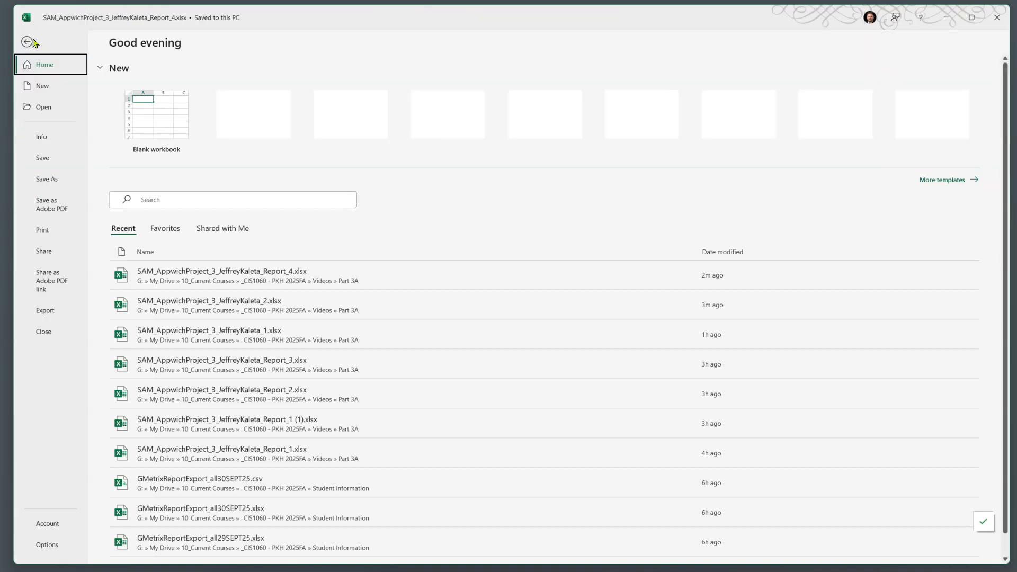
pyautogui.click(291, 316)
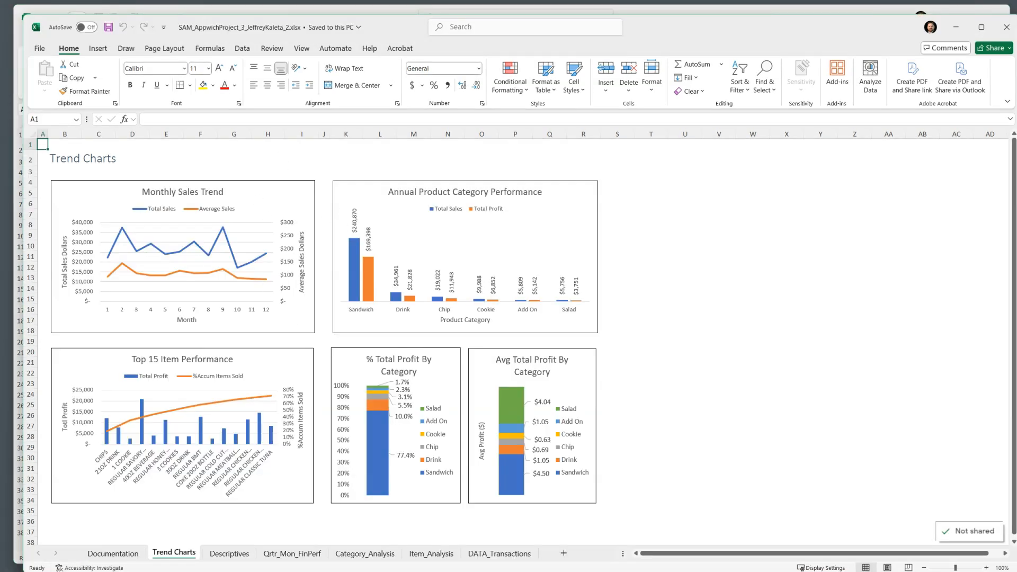
# Correct the misspelled vertical axis title of the Top 15 Item Performance chart on the Trend Charts sheet to read Total Profit.
pyautogui.click(113, 553)
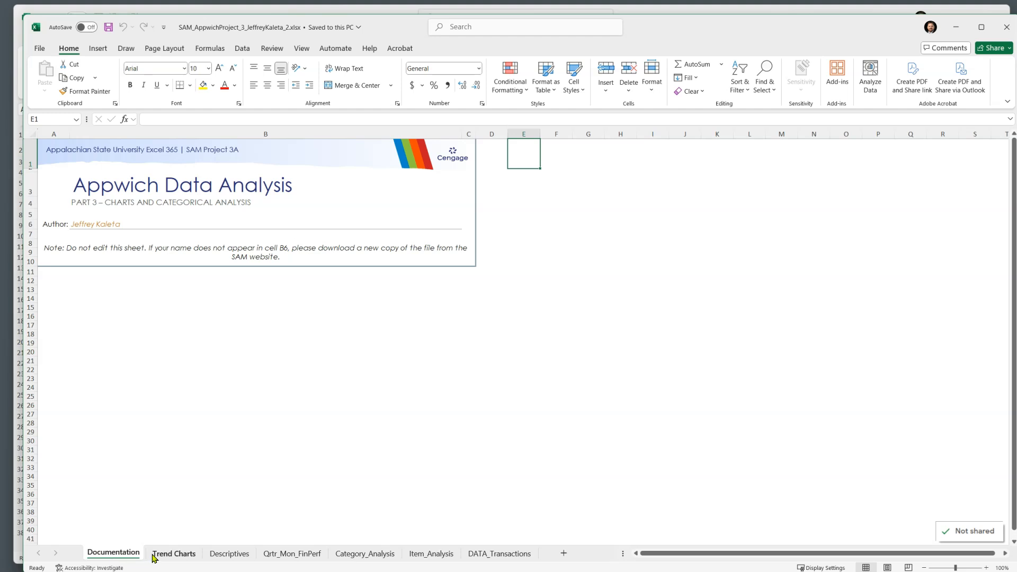
pyautogui.click(153, 555)
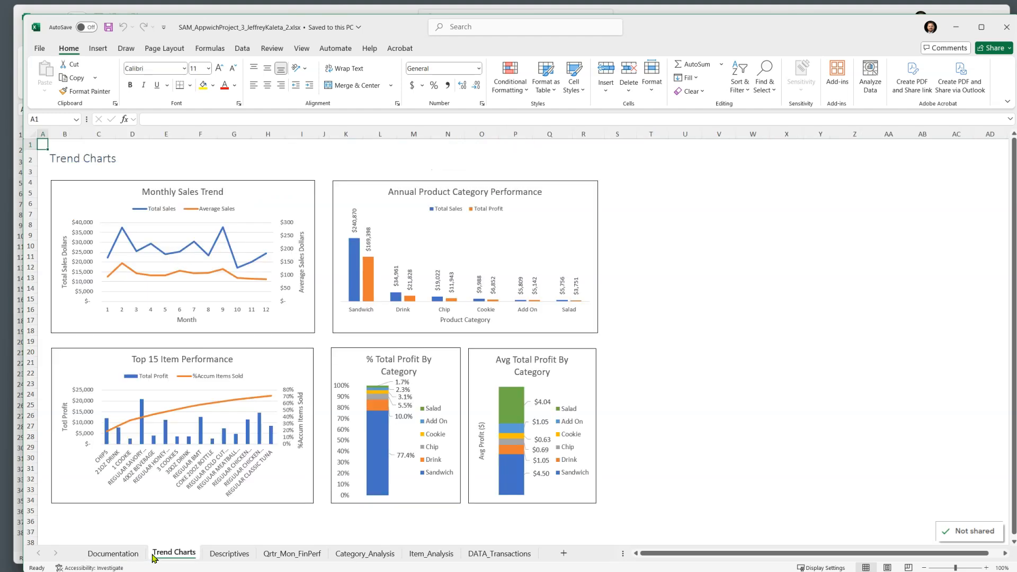
pyautogui.click(64, 429)
pyautogui.click(64, 427)
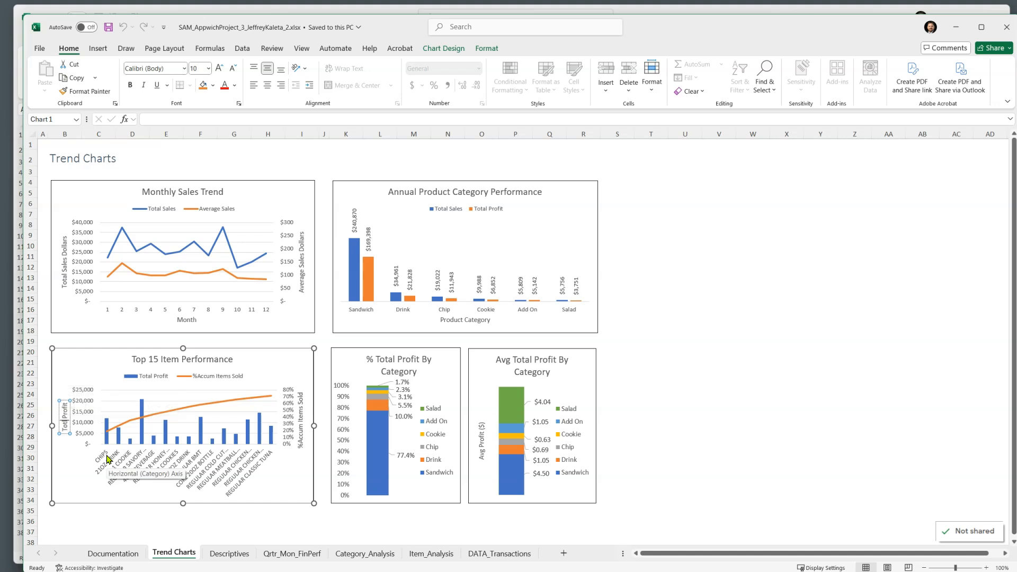
pyautogui.write('al')
pyautogui.click(123, 530)
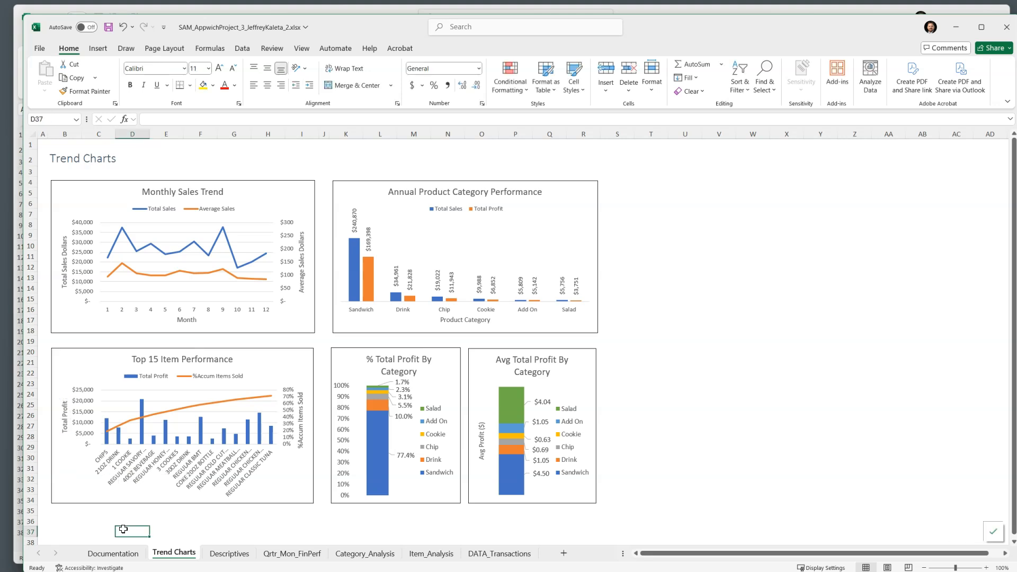
# Save and close the corrected project workbook, and close the graded report workbook without saving its changes.
pyautogui.hotkey('ctrl', 's')
pyautogui.click(1003, 24)
pyautogui.click(1003, 22)
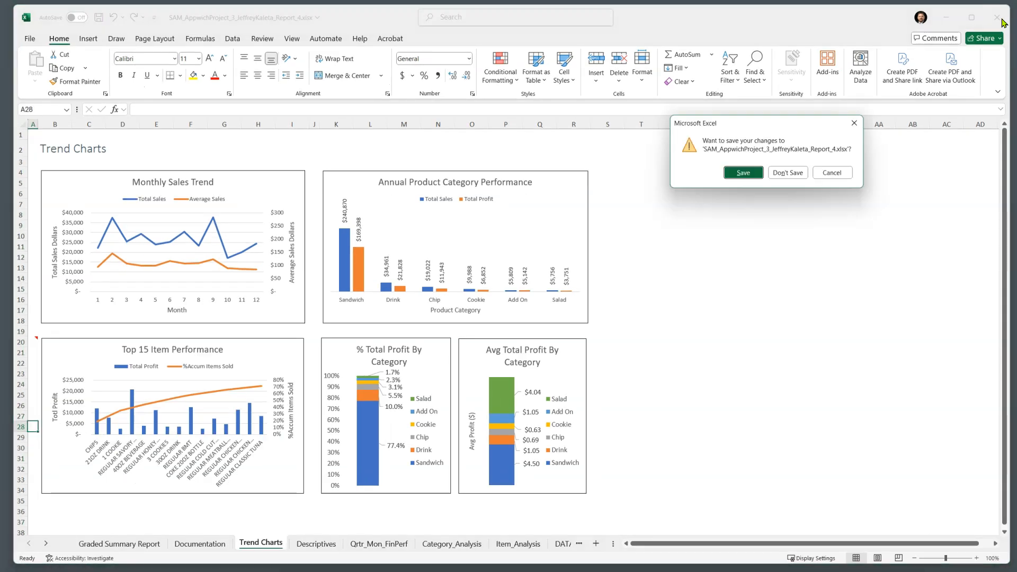
pyautogui.click(788, 173)
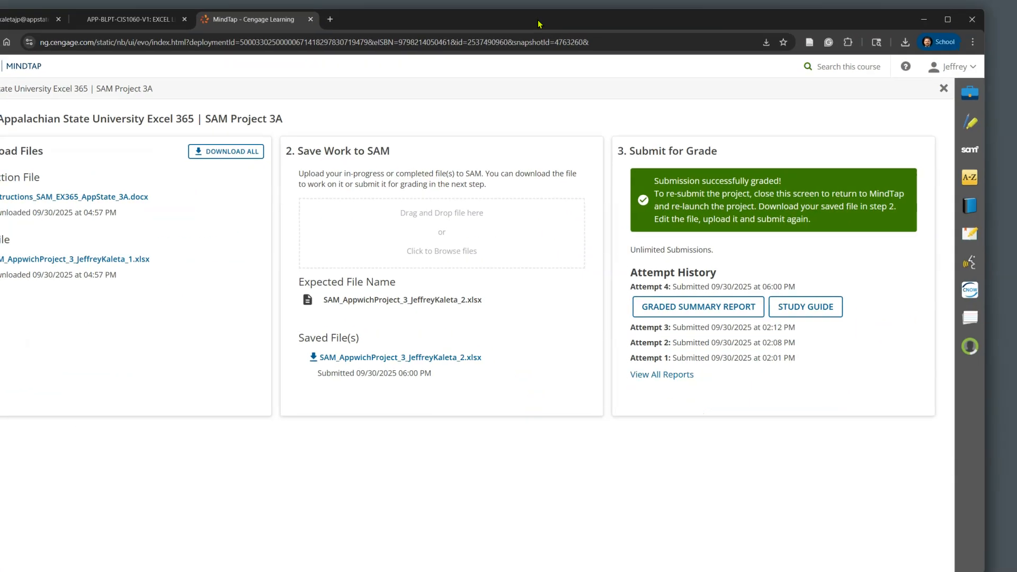
# Switch to MindTap in the browser, close the graded submission page and relaunch SAM Project 3A under Part 3.
pyautogui.click(945, 90)
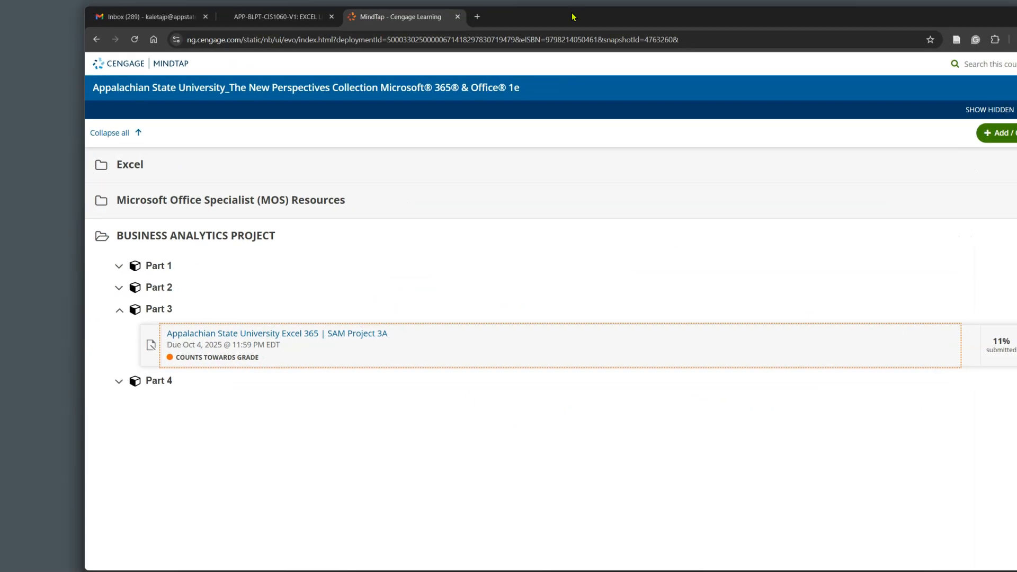
pyautogui.moveTo(61, 285); pyautogui.dragTo(195, 294)
pyautogui.moveTo(765, 22); pyautogui.dragTo(609, 16)
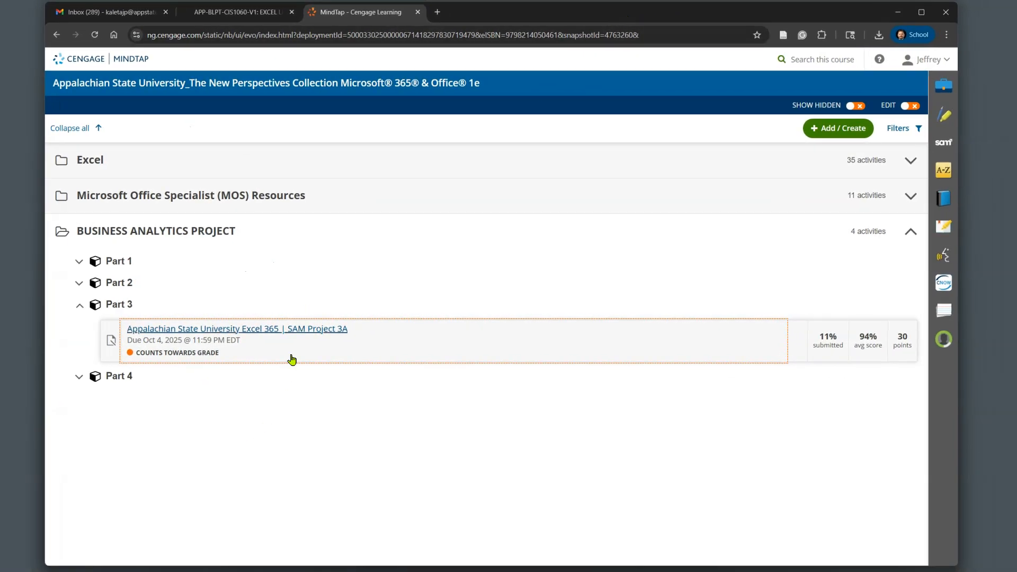
pyautogui.click(294, 330)
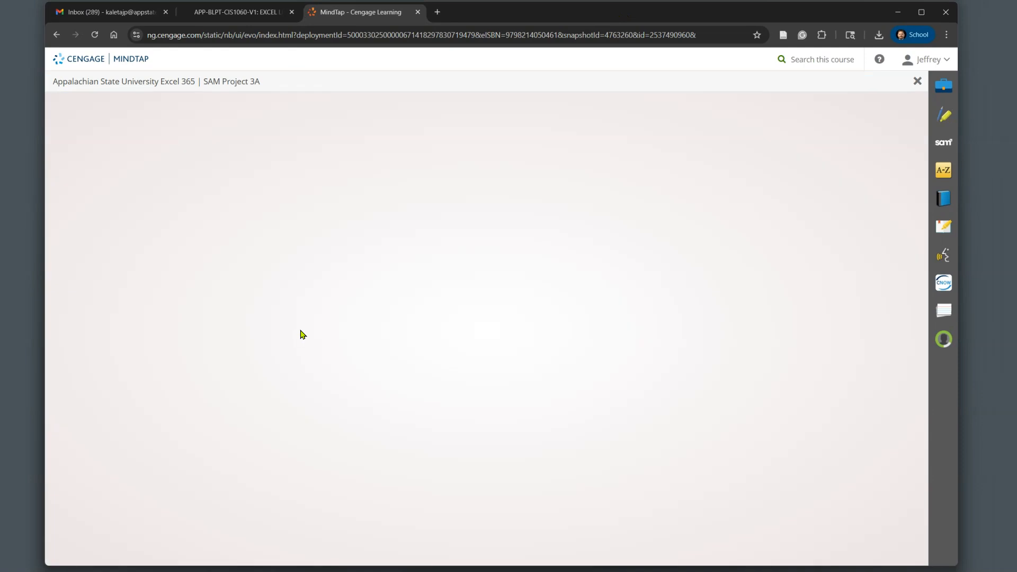
pyautogui.click(739, 276)
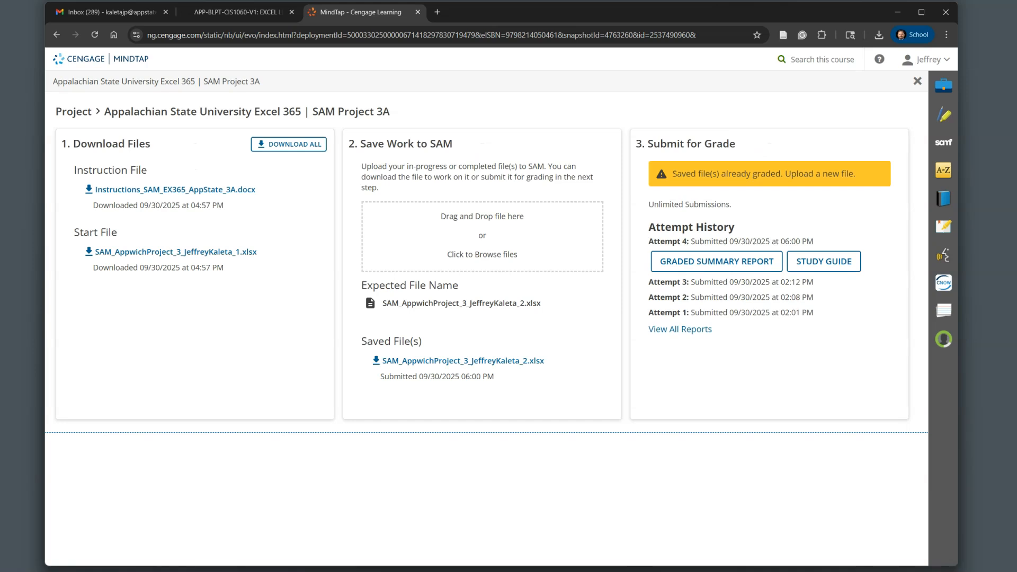
# Upload the corrected version 2 of the Appwich Project 3 workbook to SAM and submit it for grading.
pyautogui.moveTo(1016, 170); pyautogui.dragTo(523, 242)
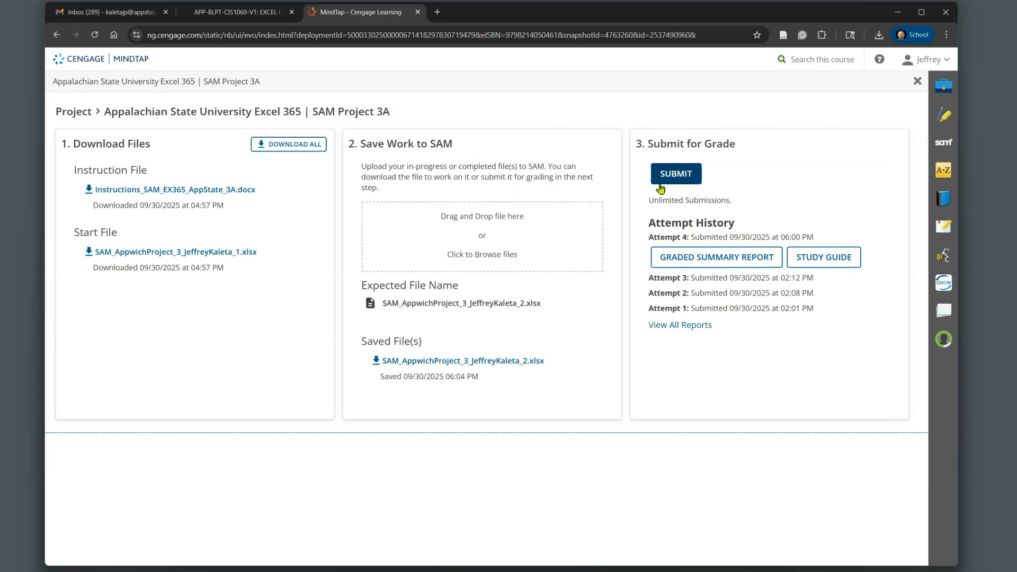
pyautogui.click(659, 183)
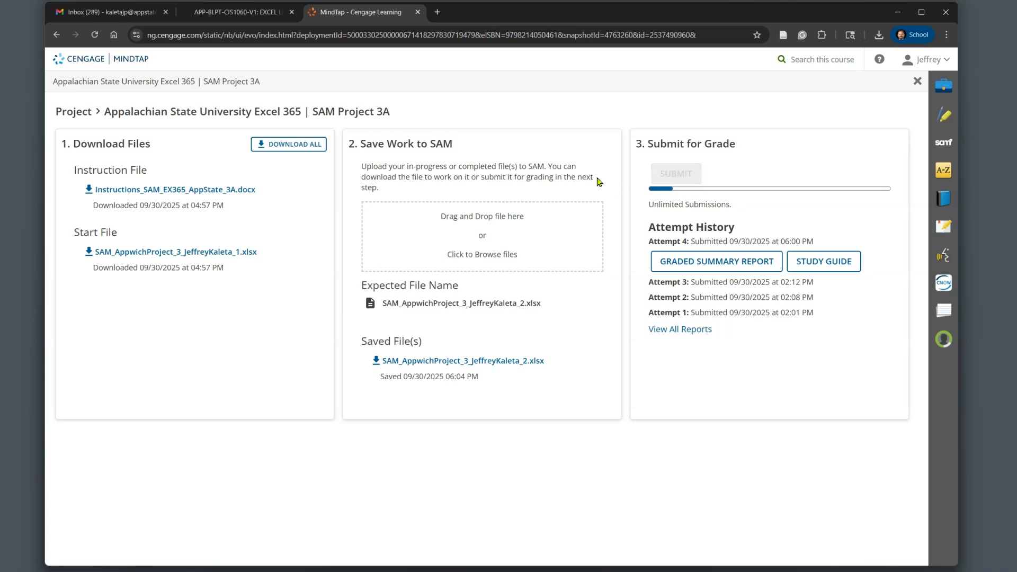